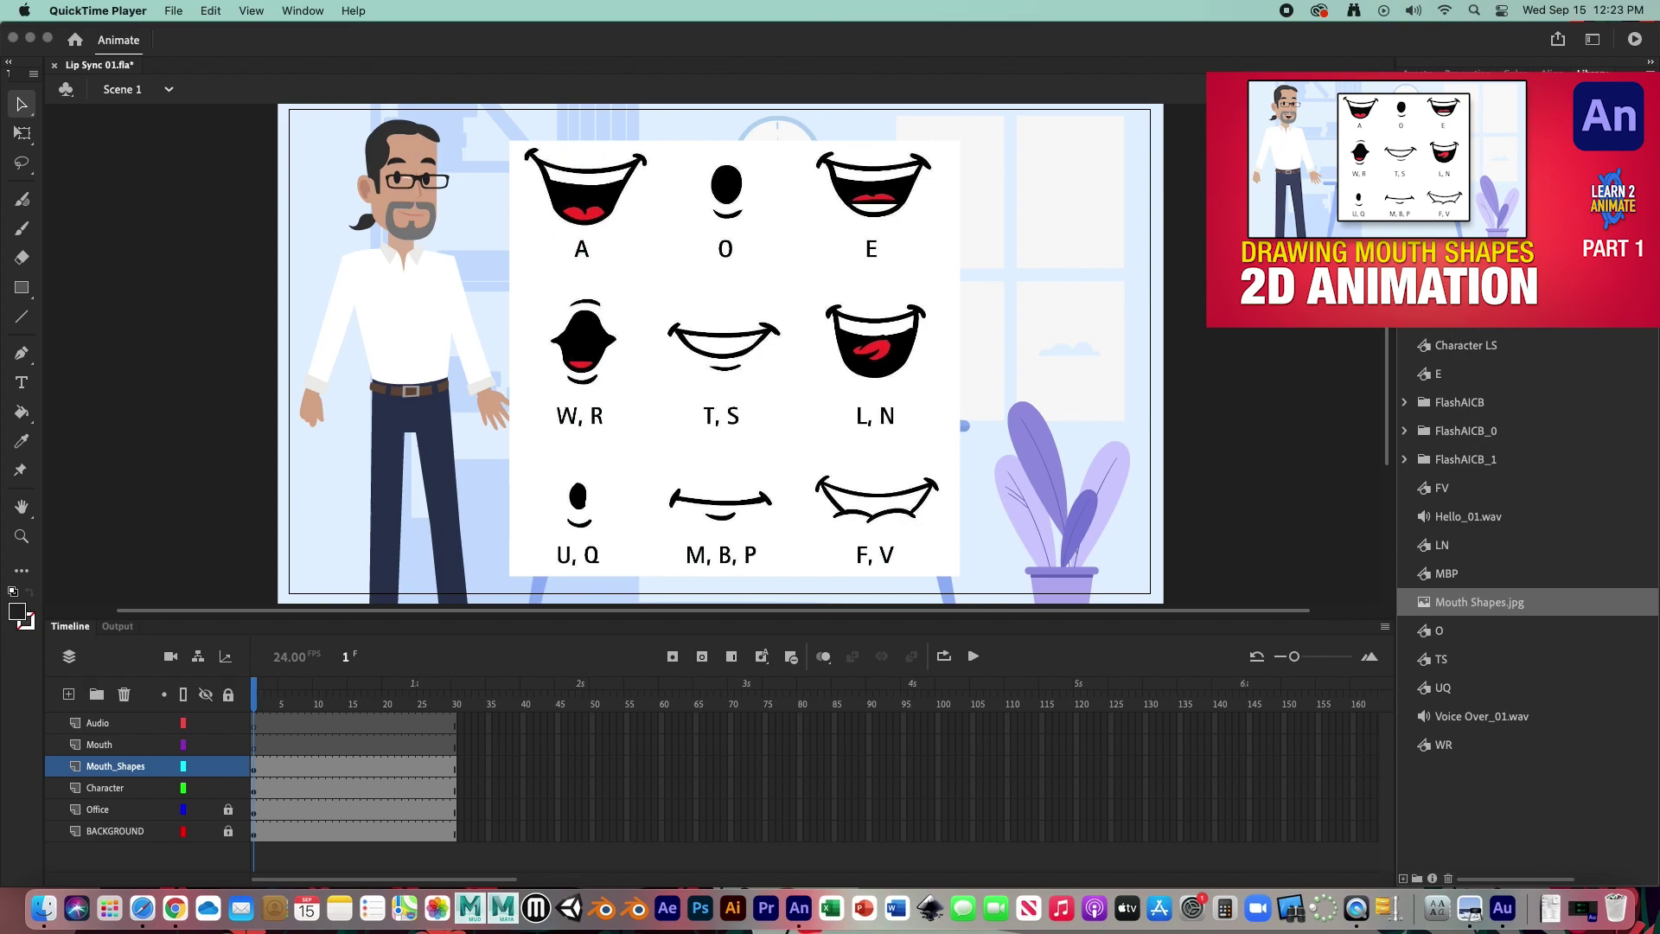
Step: Preview the A, E and F,V mouth shapes, then select the mouth-shapes chart on stage
{"action": "left_click", "coordinate": [1438, 289]}
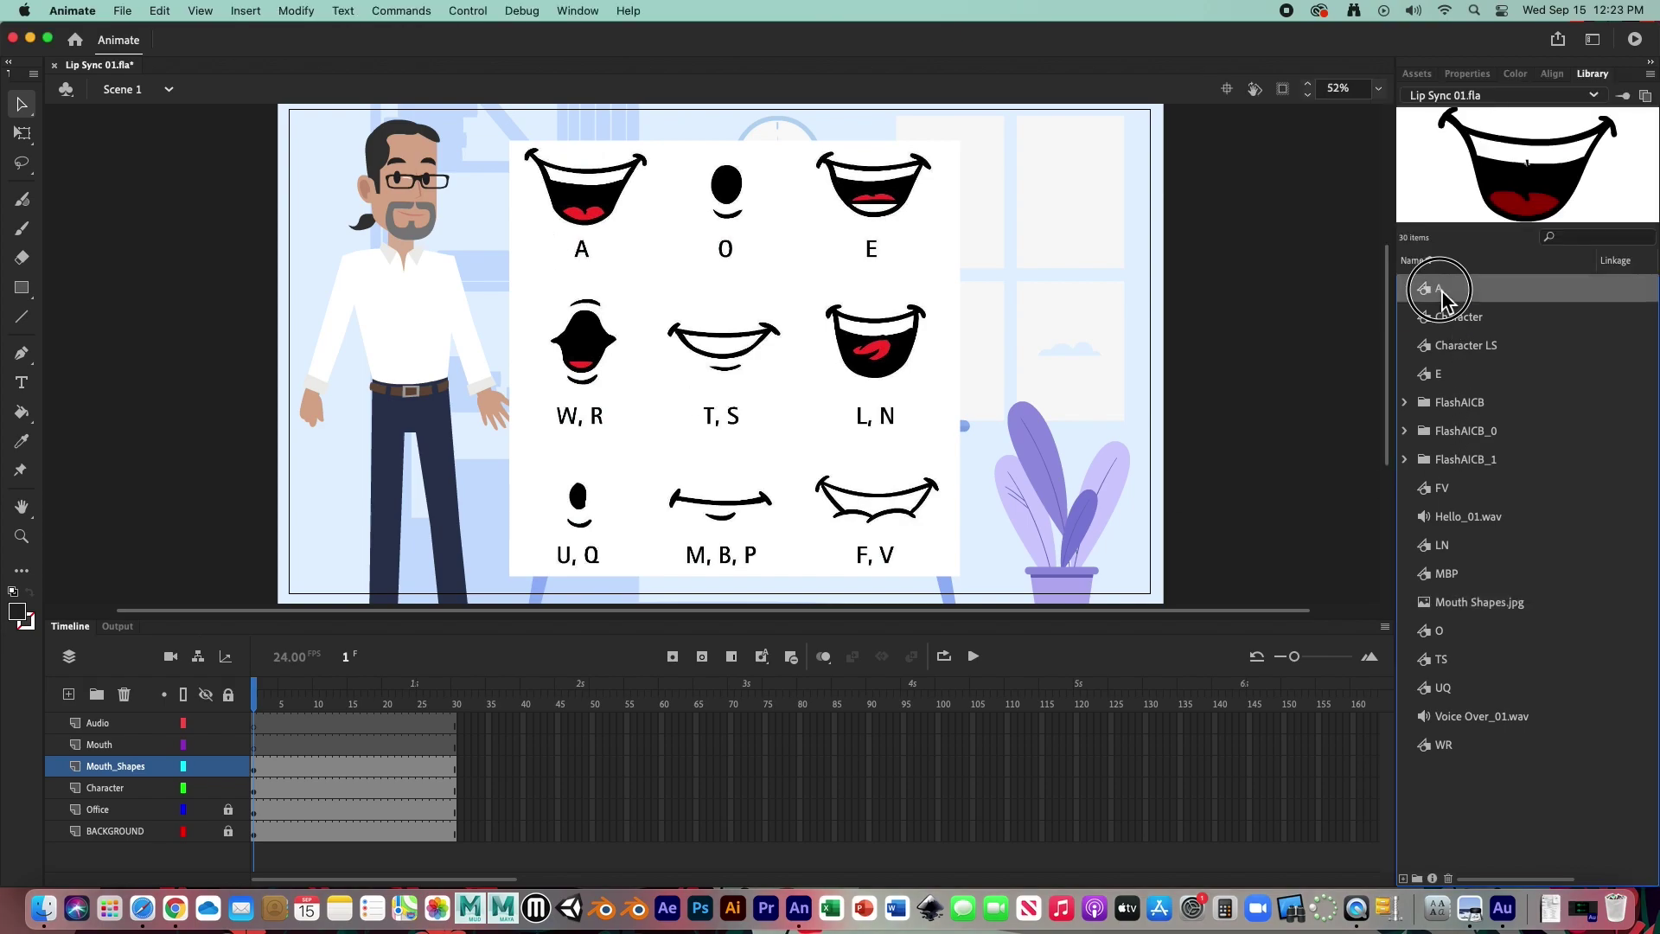
{"action": "left_click", "coordinate": [1438, 375]}
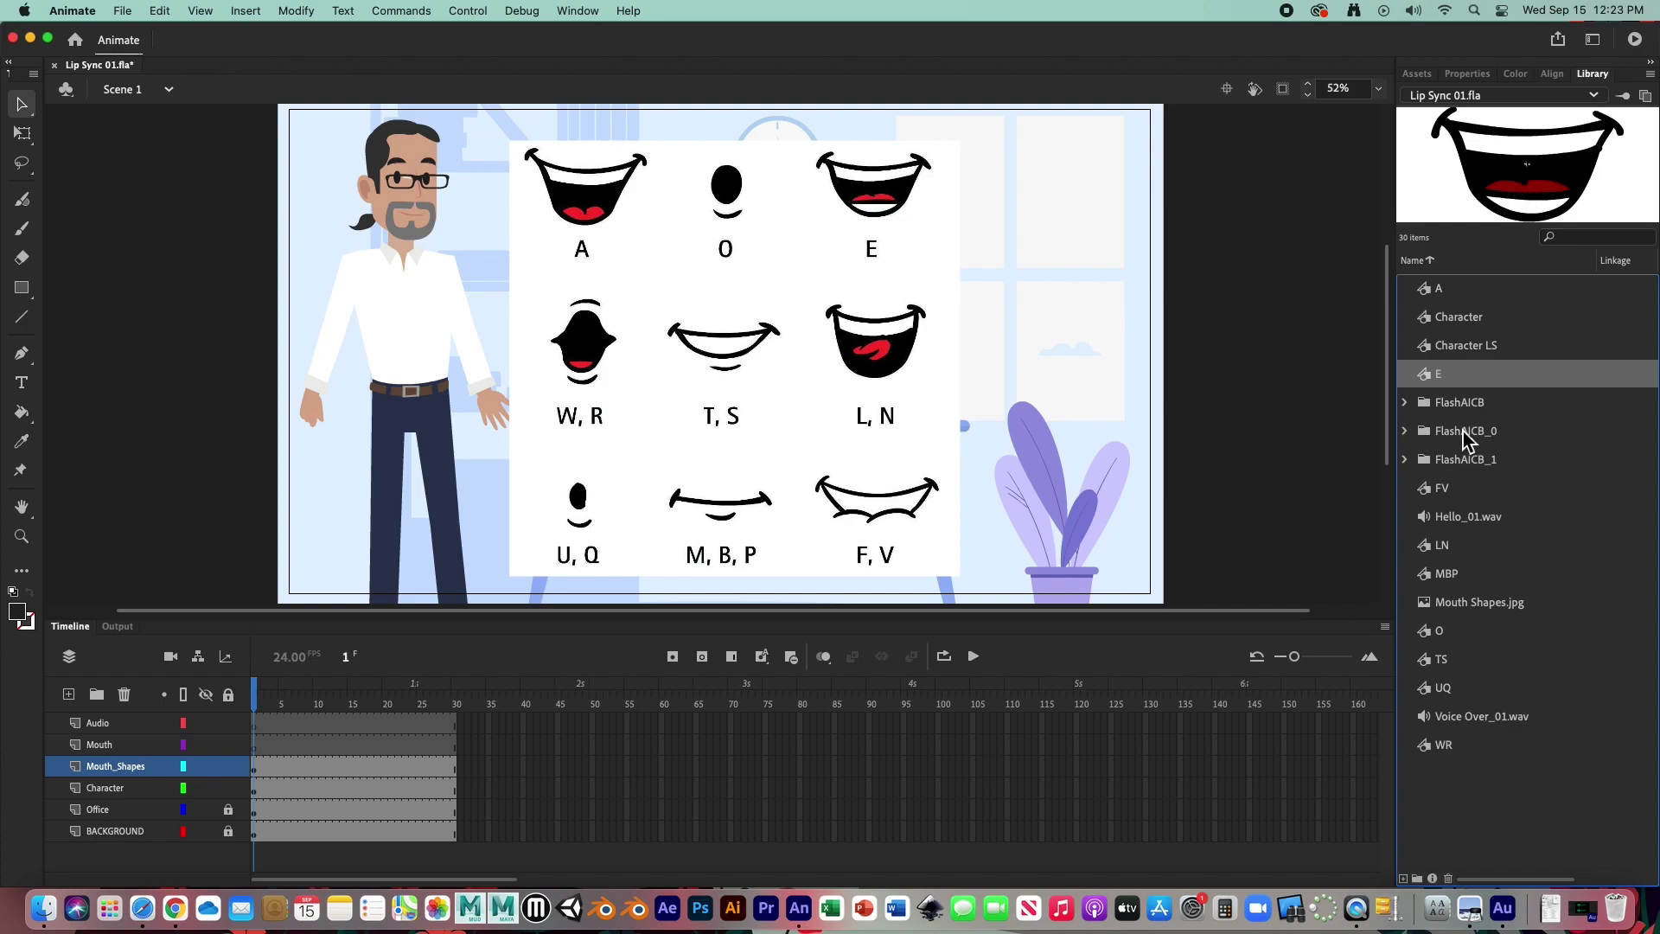
{"action": "left_click", "coordinate": [1437, 489]}
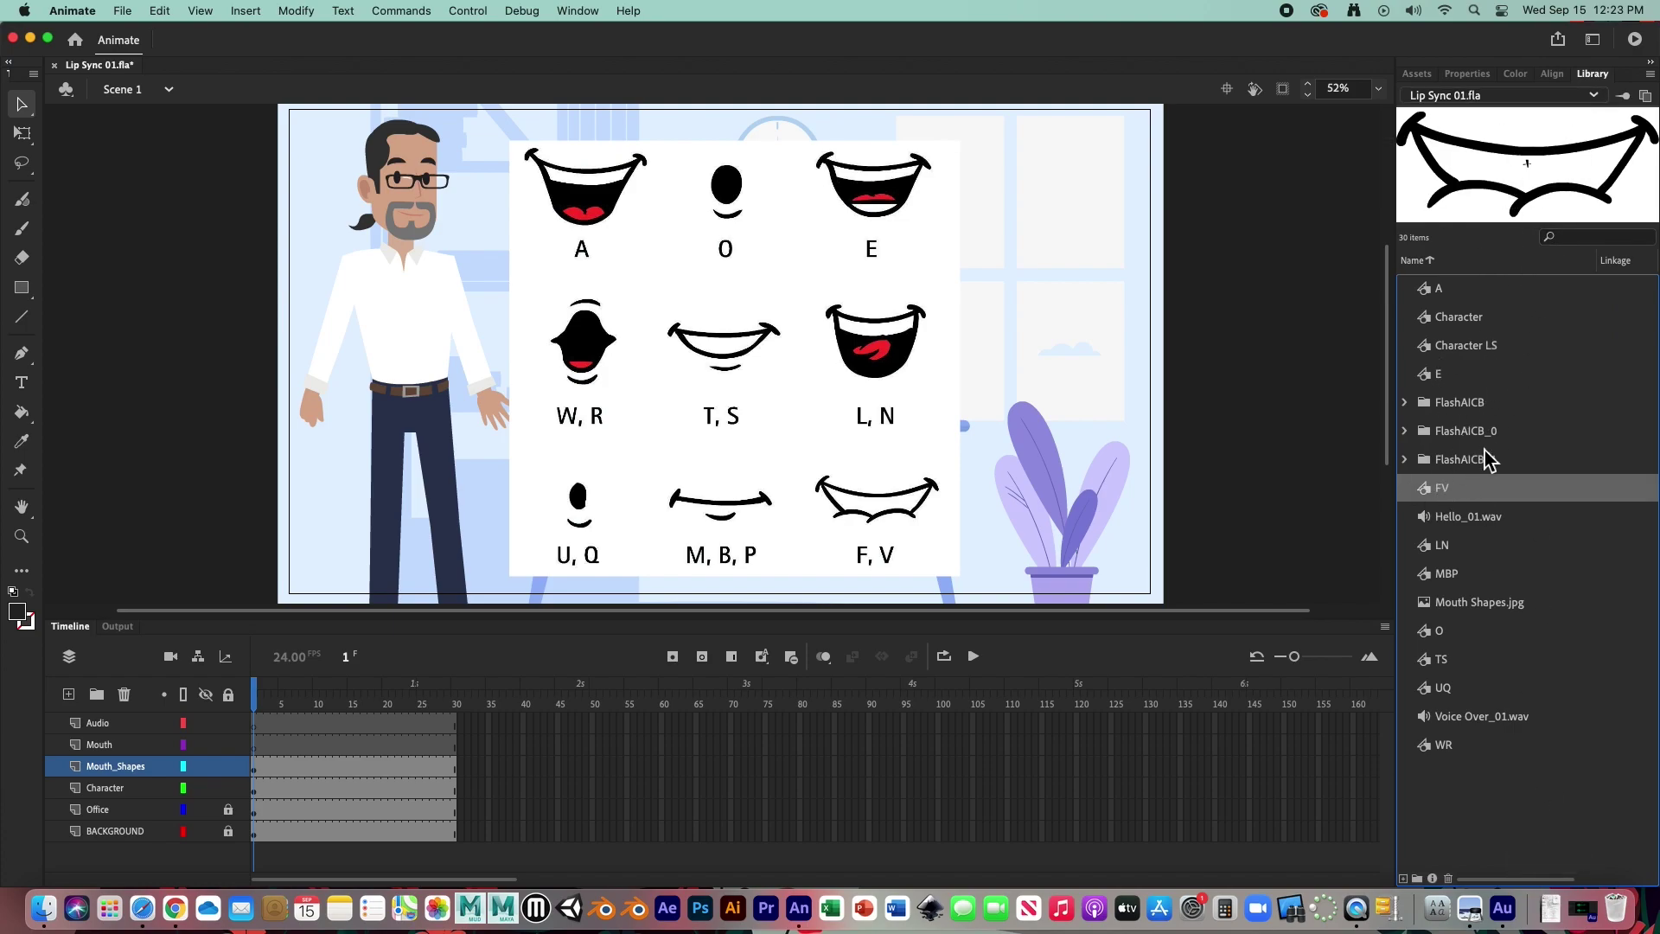
{"action": "left_click", "coordinate": [774, 374]}
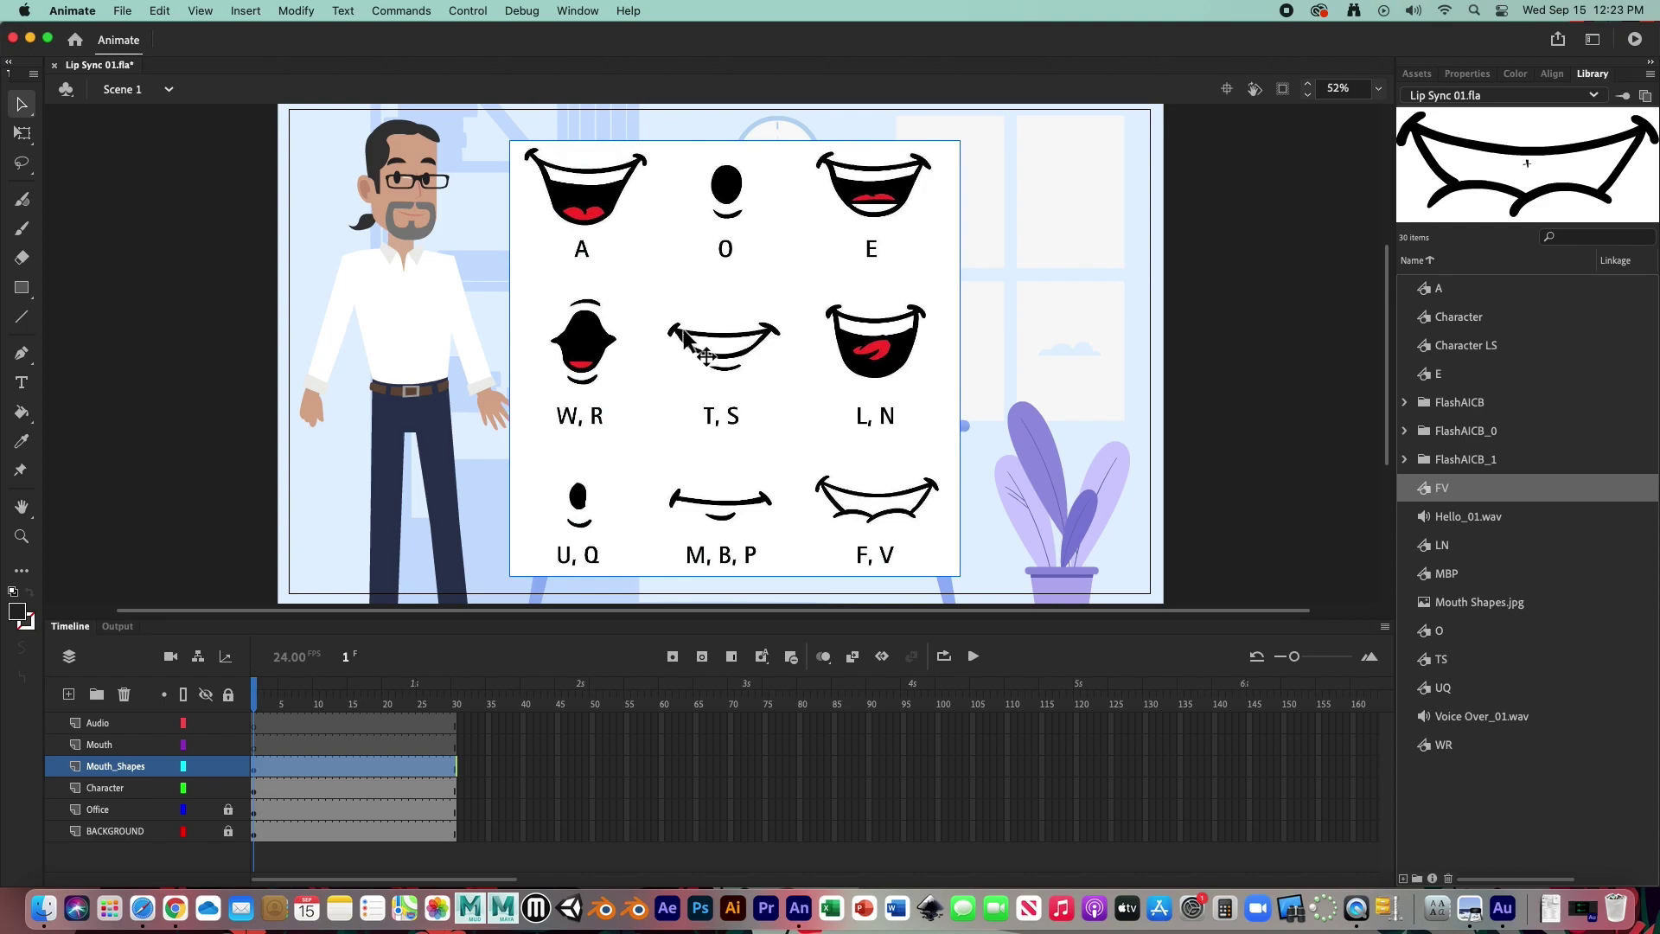
Step: Select the Mouth layer, zoom and pan to centre the character's face, and select the character
{"action": "left_click", "coordinate": [125, 696]}
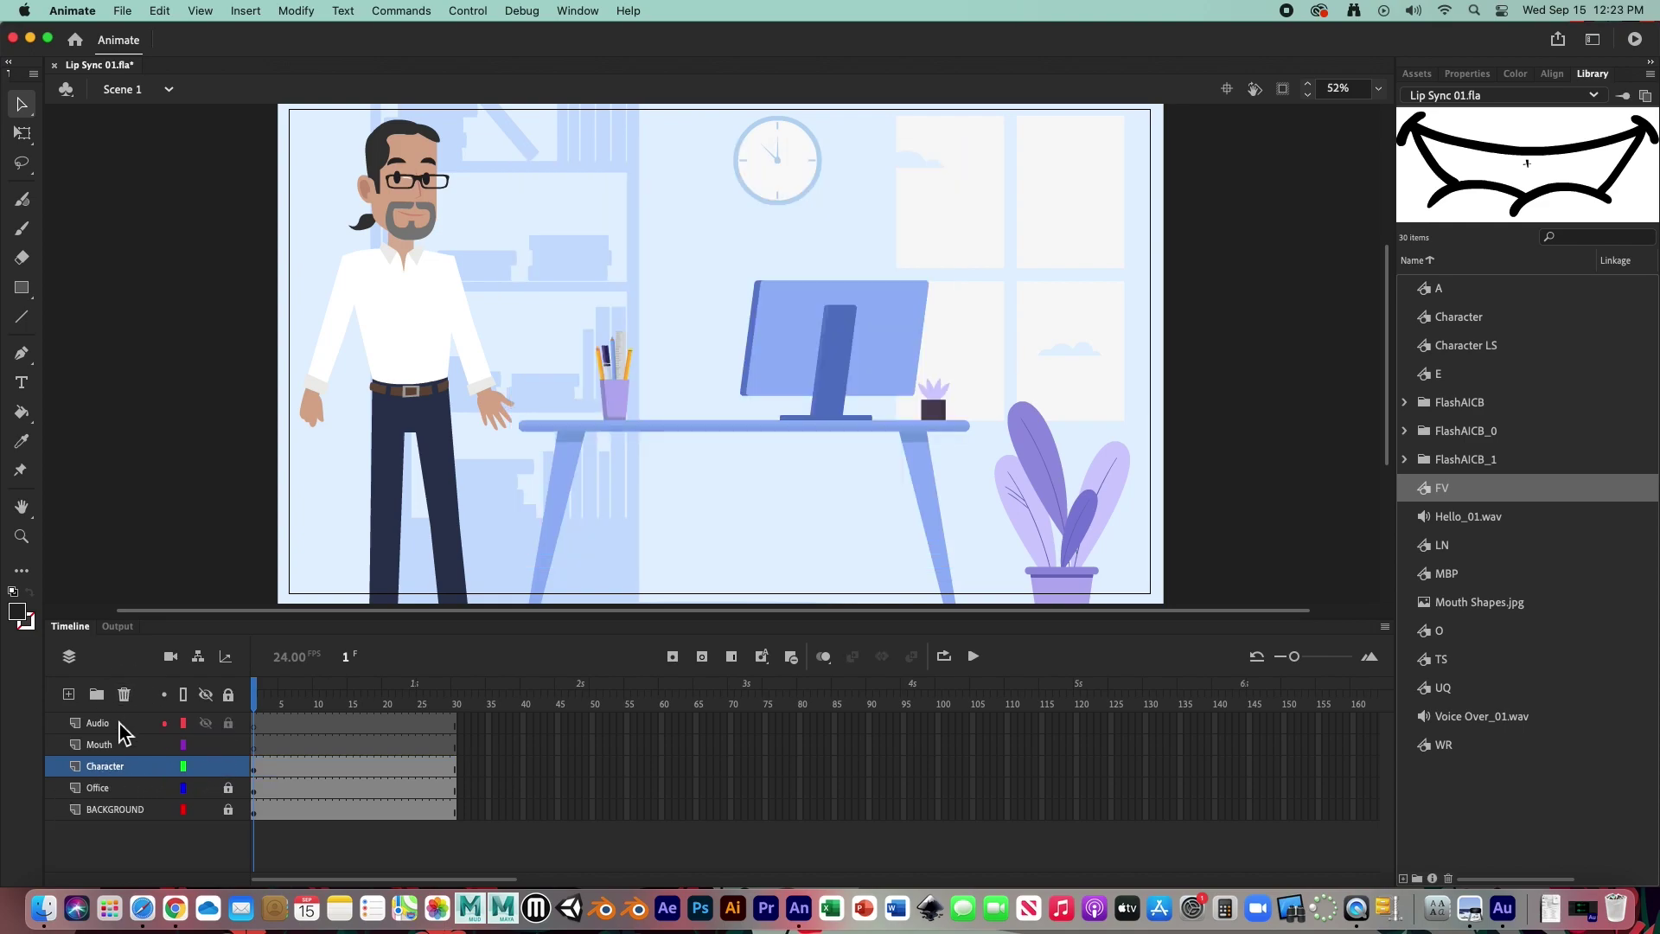
{"action": "left_click", "coordinate": [113, 748]}
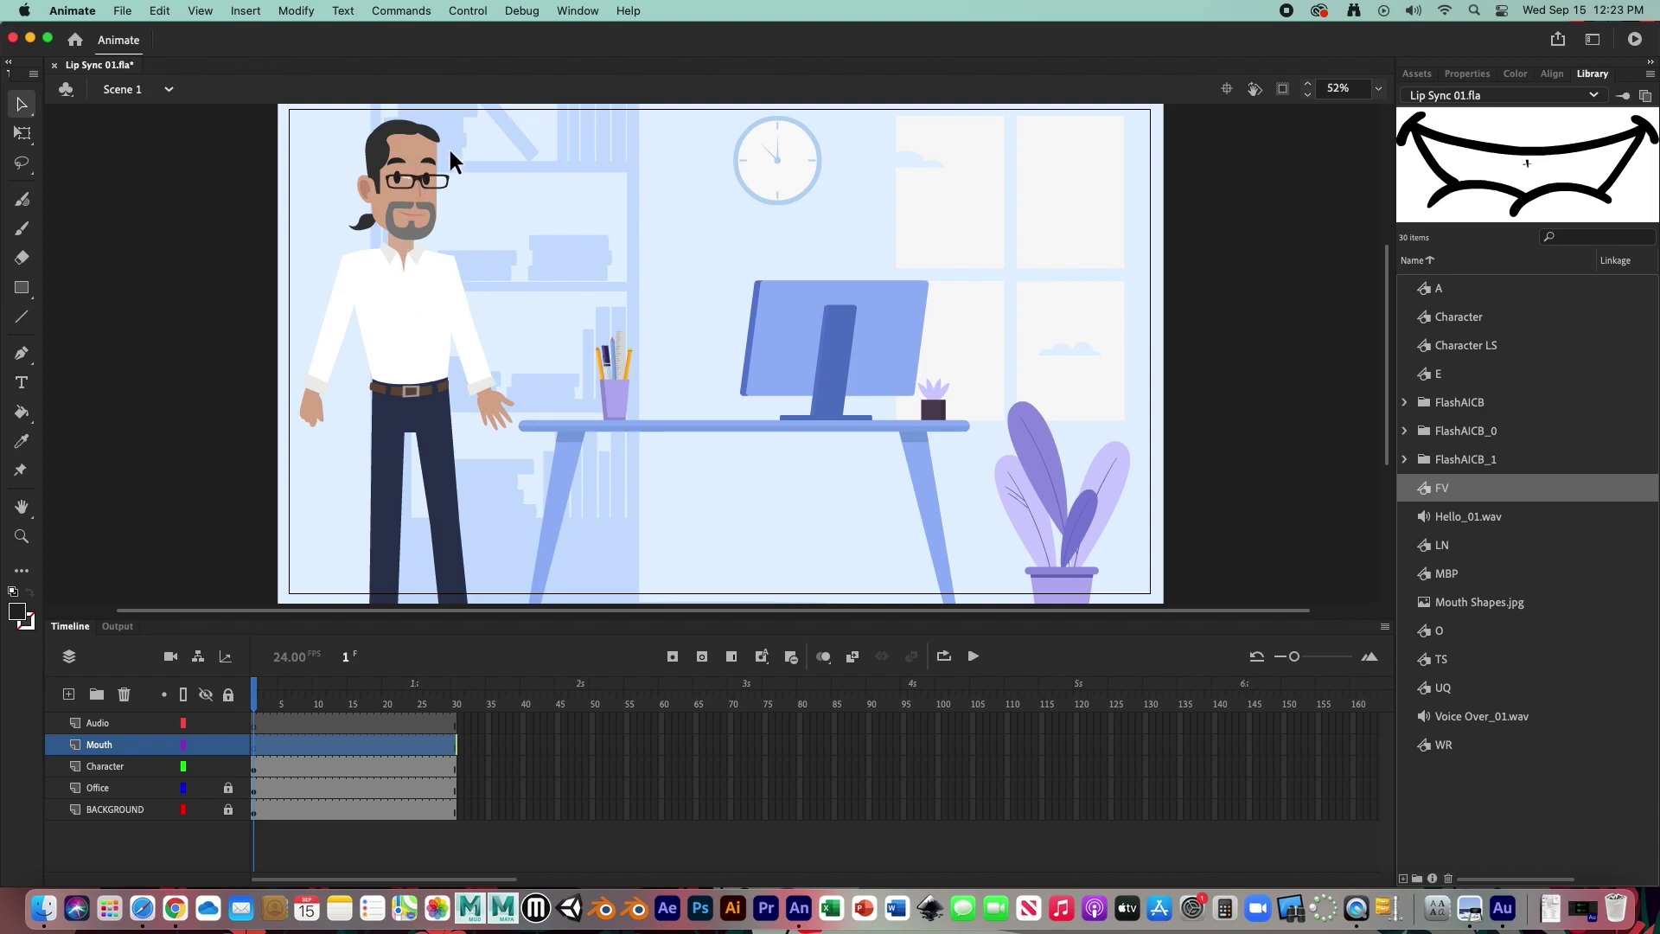
{"action": "left_click", "coordinate": [418, 242]}
{"action": "left_click_drag", "start_coordinate": [714, 296], "coordinate": [517, 298]}
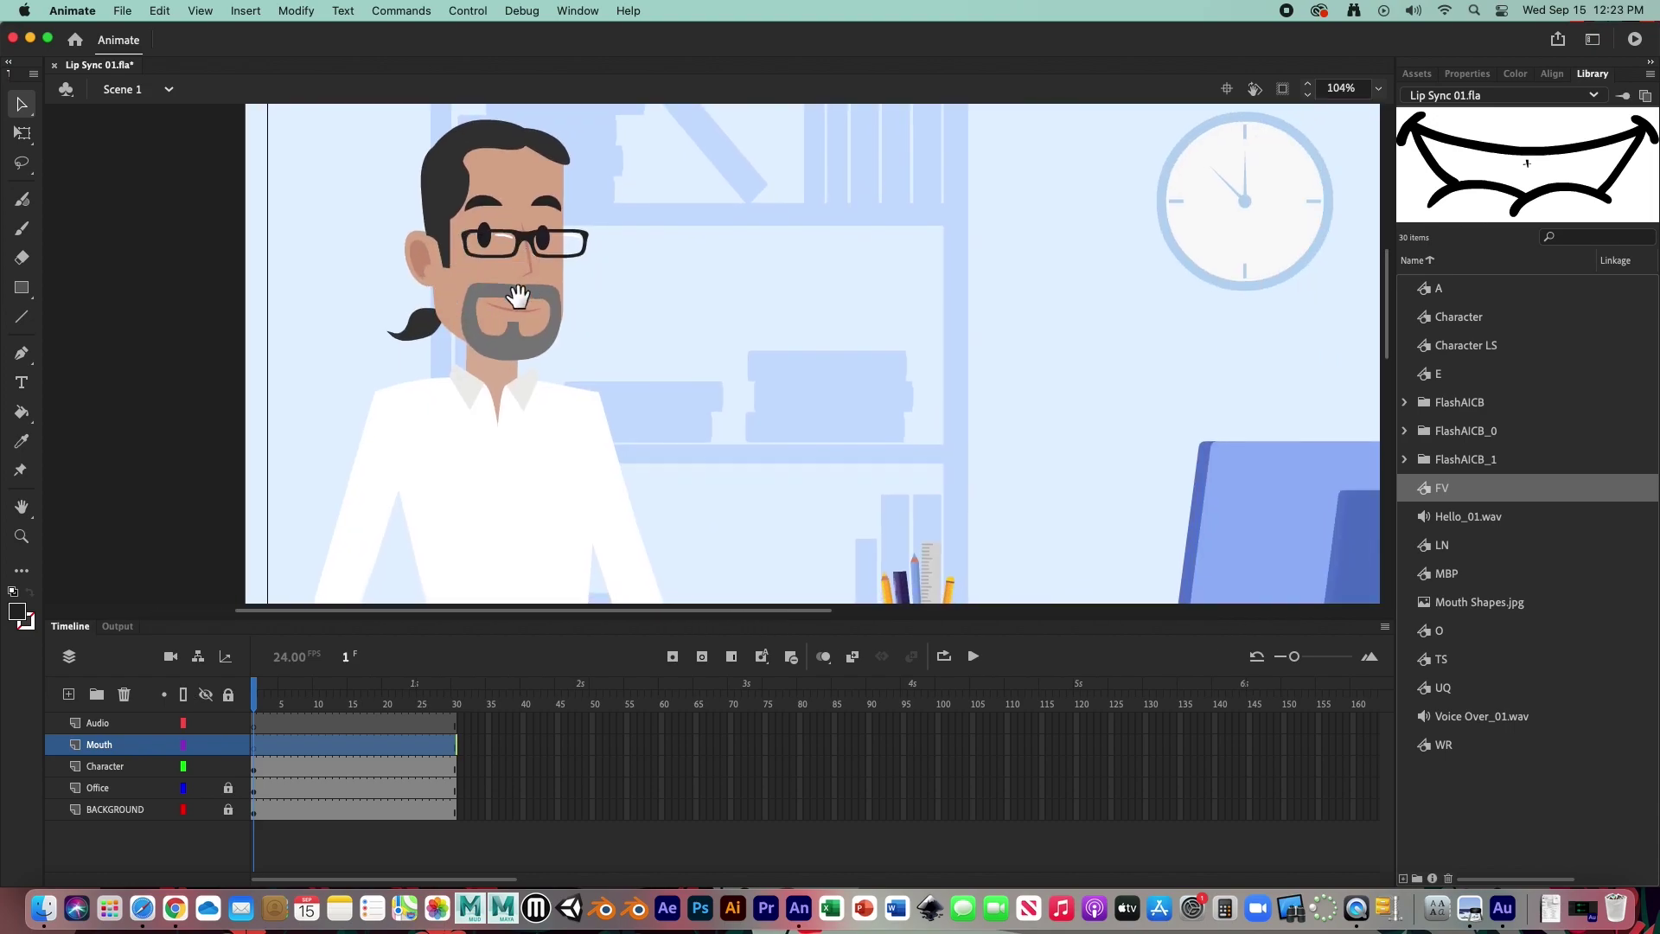
{"action": "left_click", "coordinate": [515, 288]}
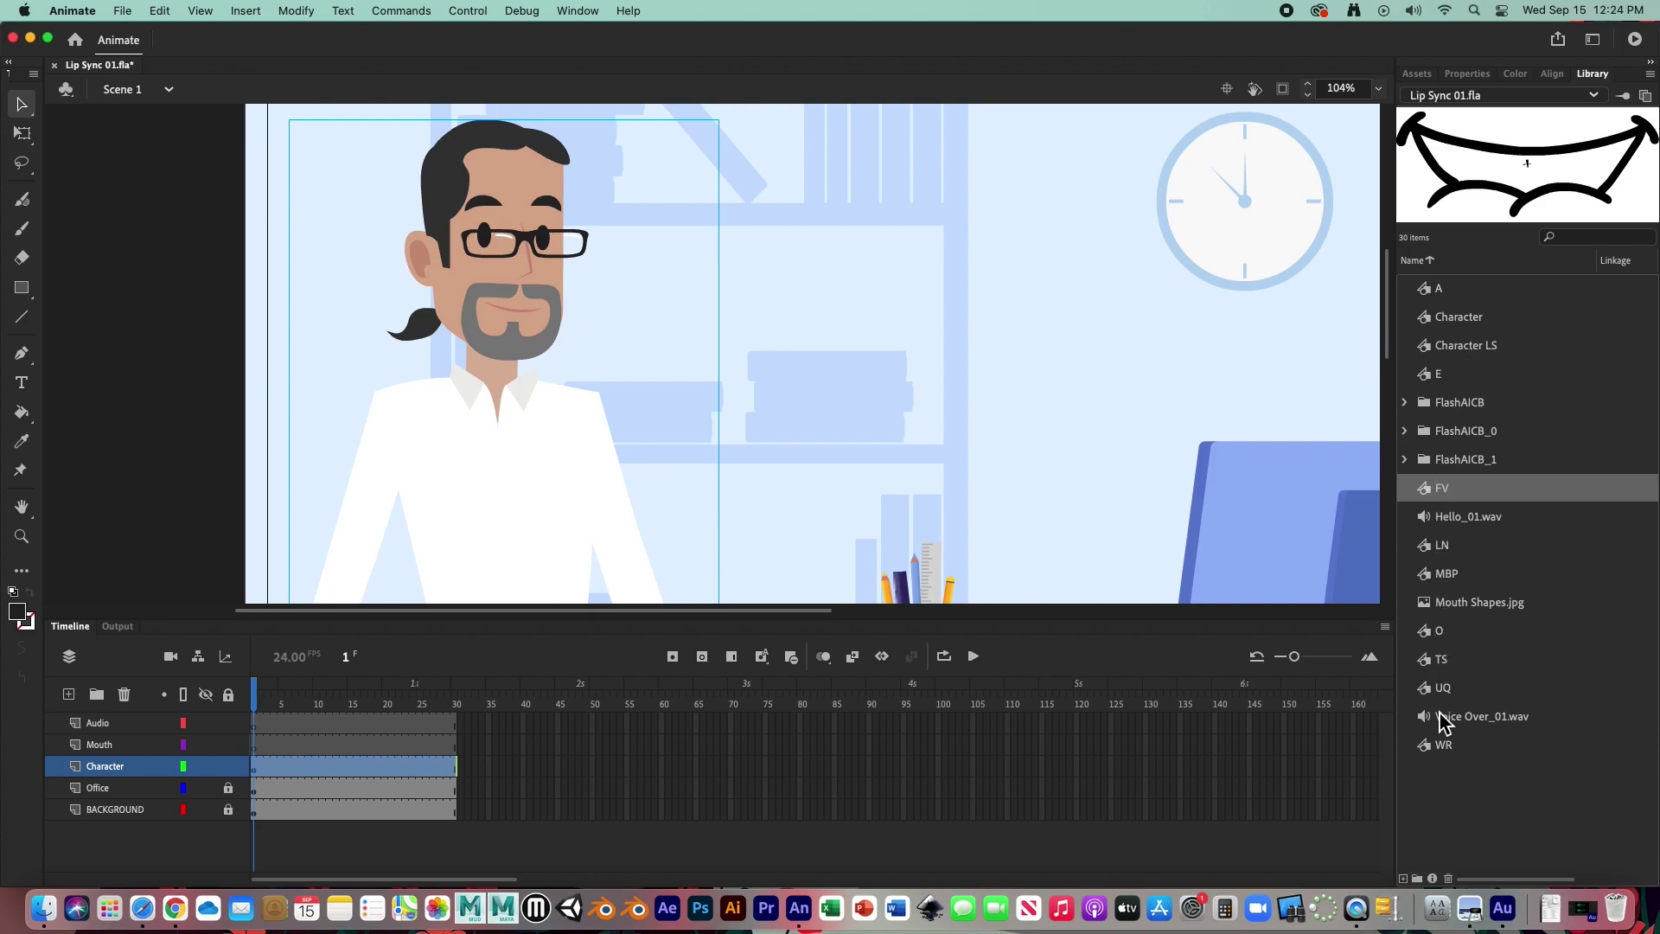
Step: Inside the Character symbol, test-delete the mouth, undo it, and return to Scene 1
{"action": "double_click", "coordinate": [489, 180]}
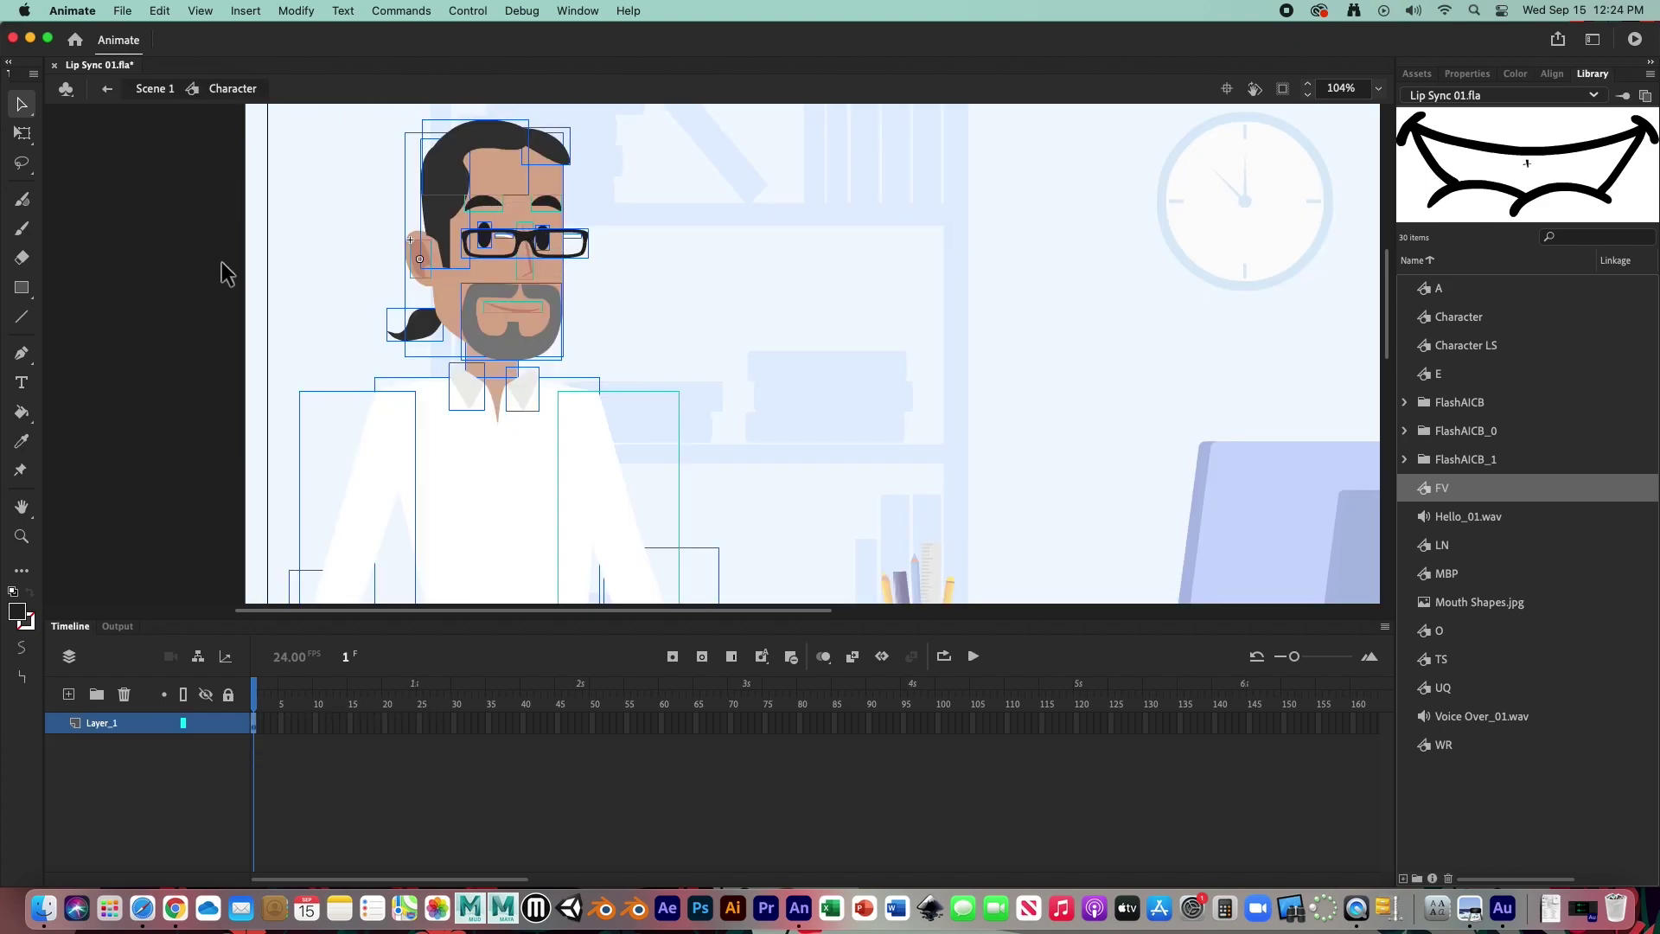
{"action": "left_click", "coordinate": [523, 314]}
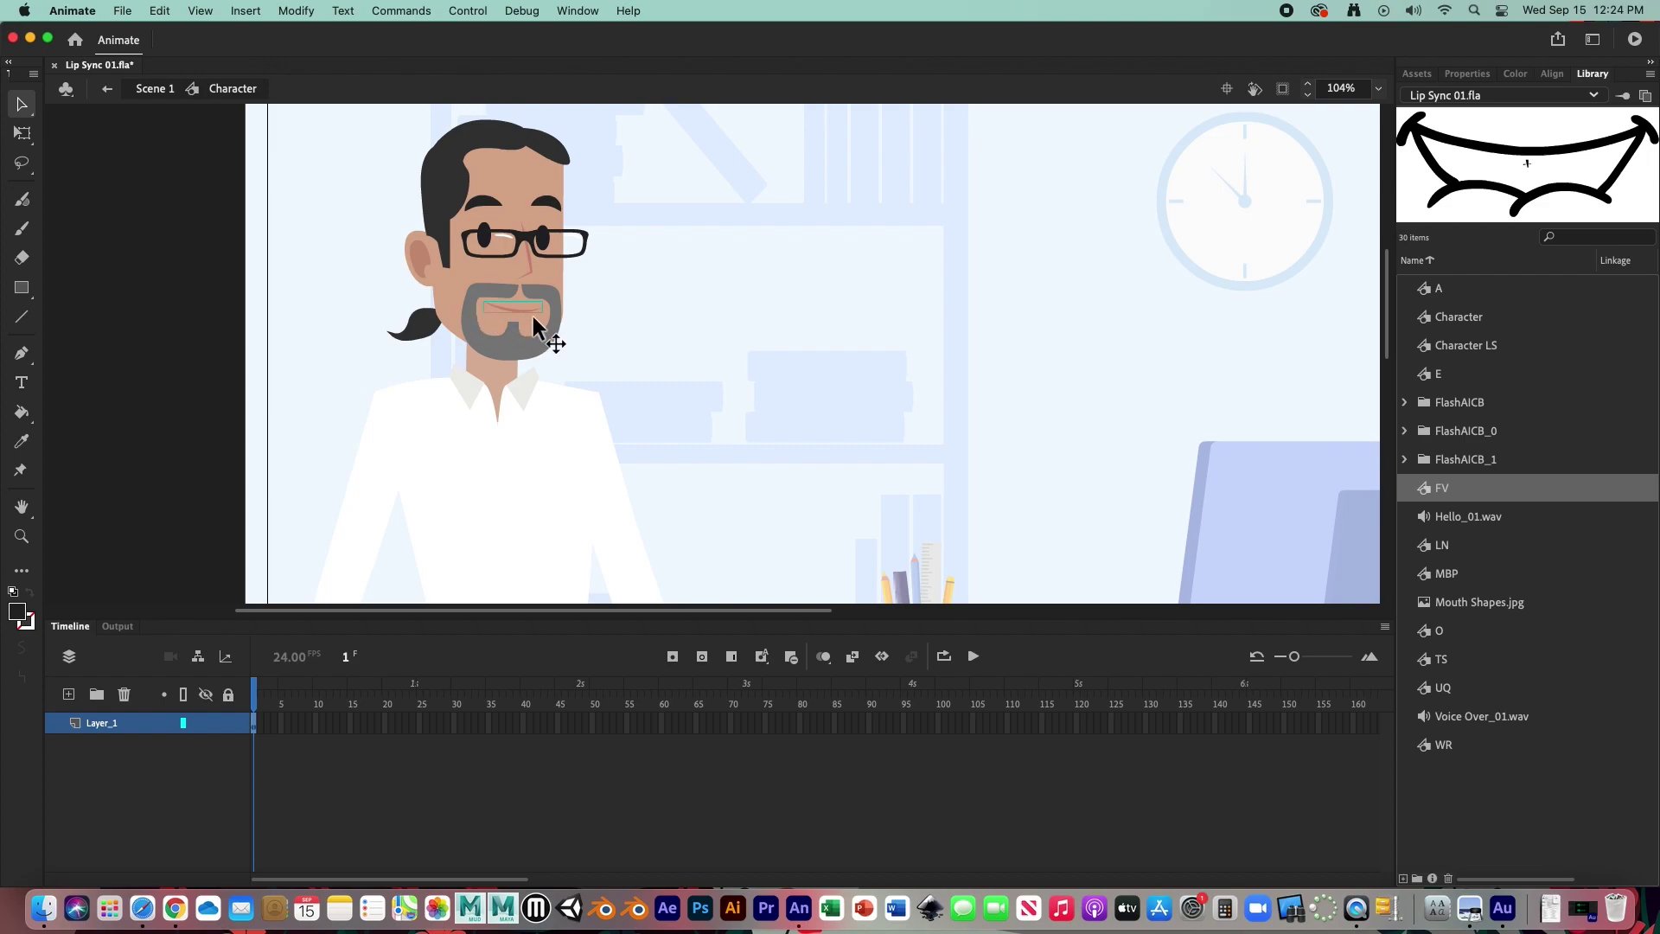
{"action": "key", "text": "Delete"}
{"action": "key", "text": "super+z"}
{"action": "left_click", "coordinate": [112, 92]}
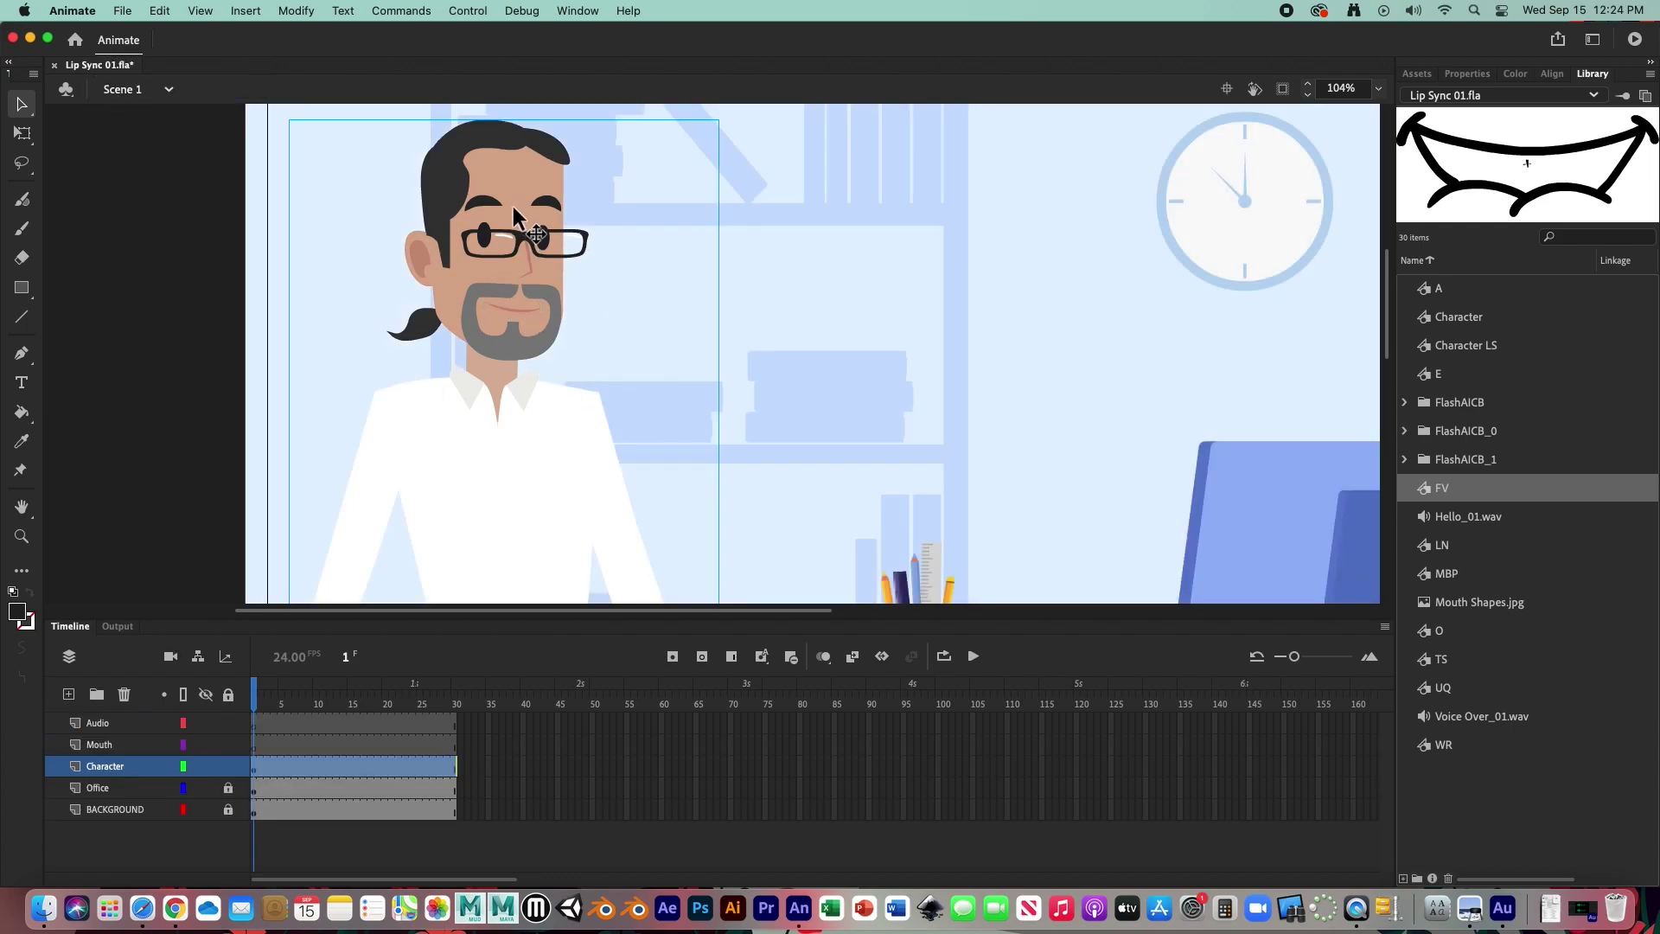
Step: Swap the character for the Character LS symbol, preview mouth shape A, and deselect
{"action": "right_click", "coordinate": [500, 181]}
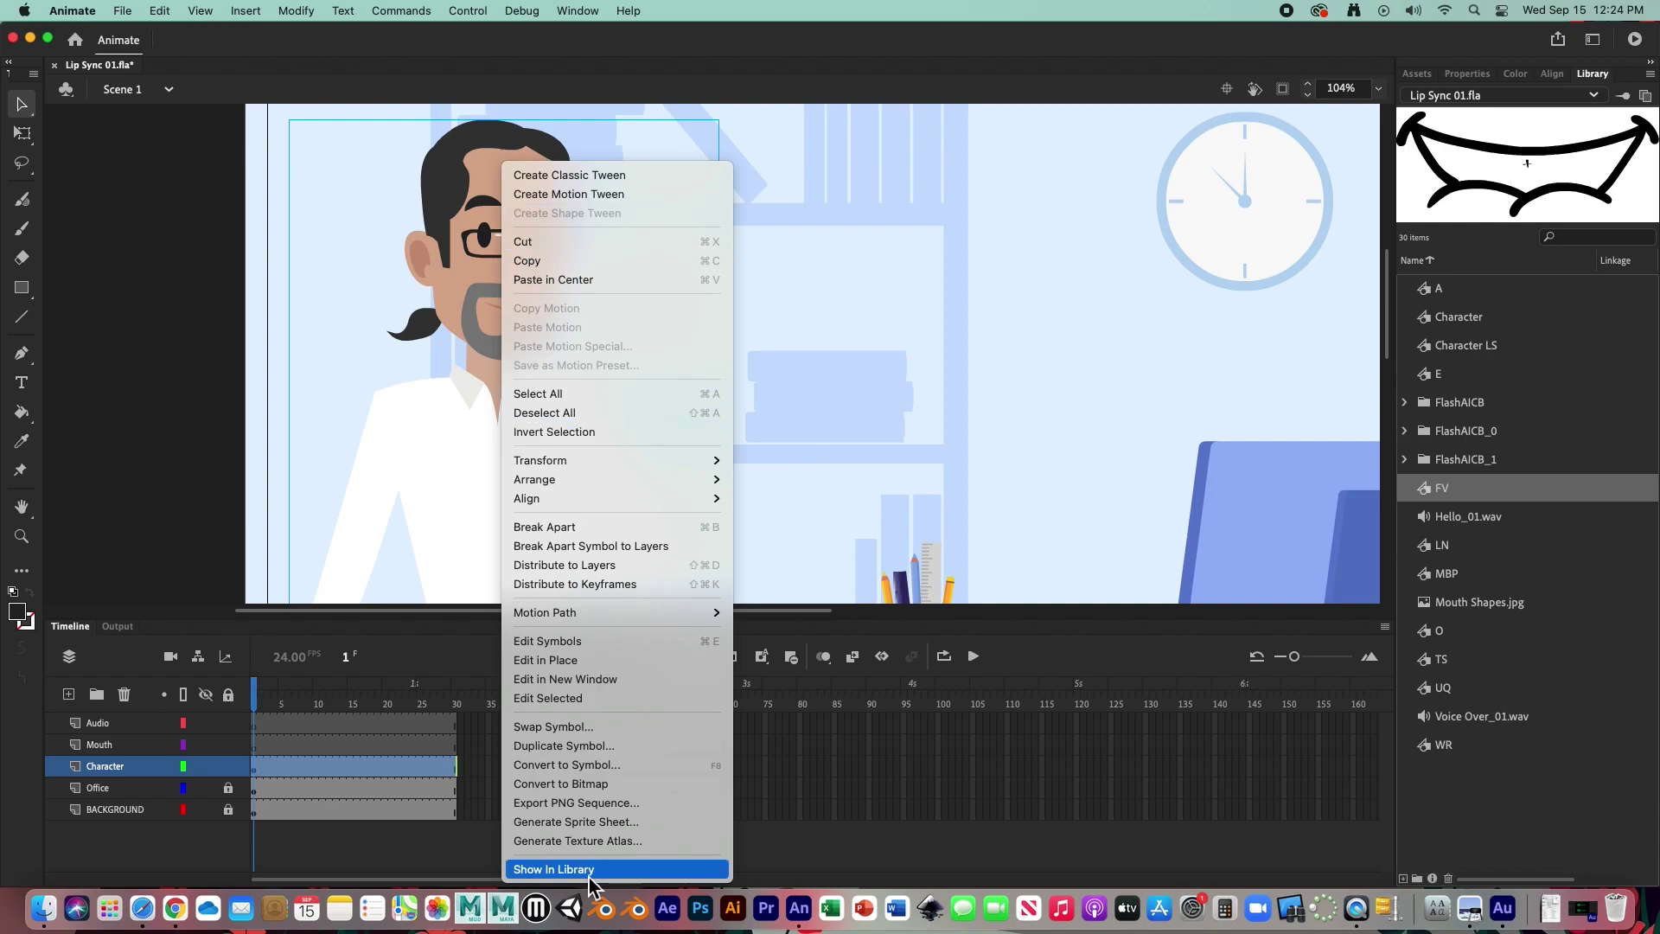
{"action": "left_click", "coordinate": [573, 729]}
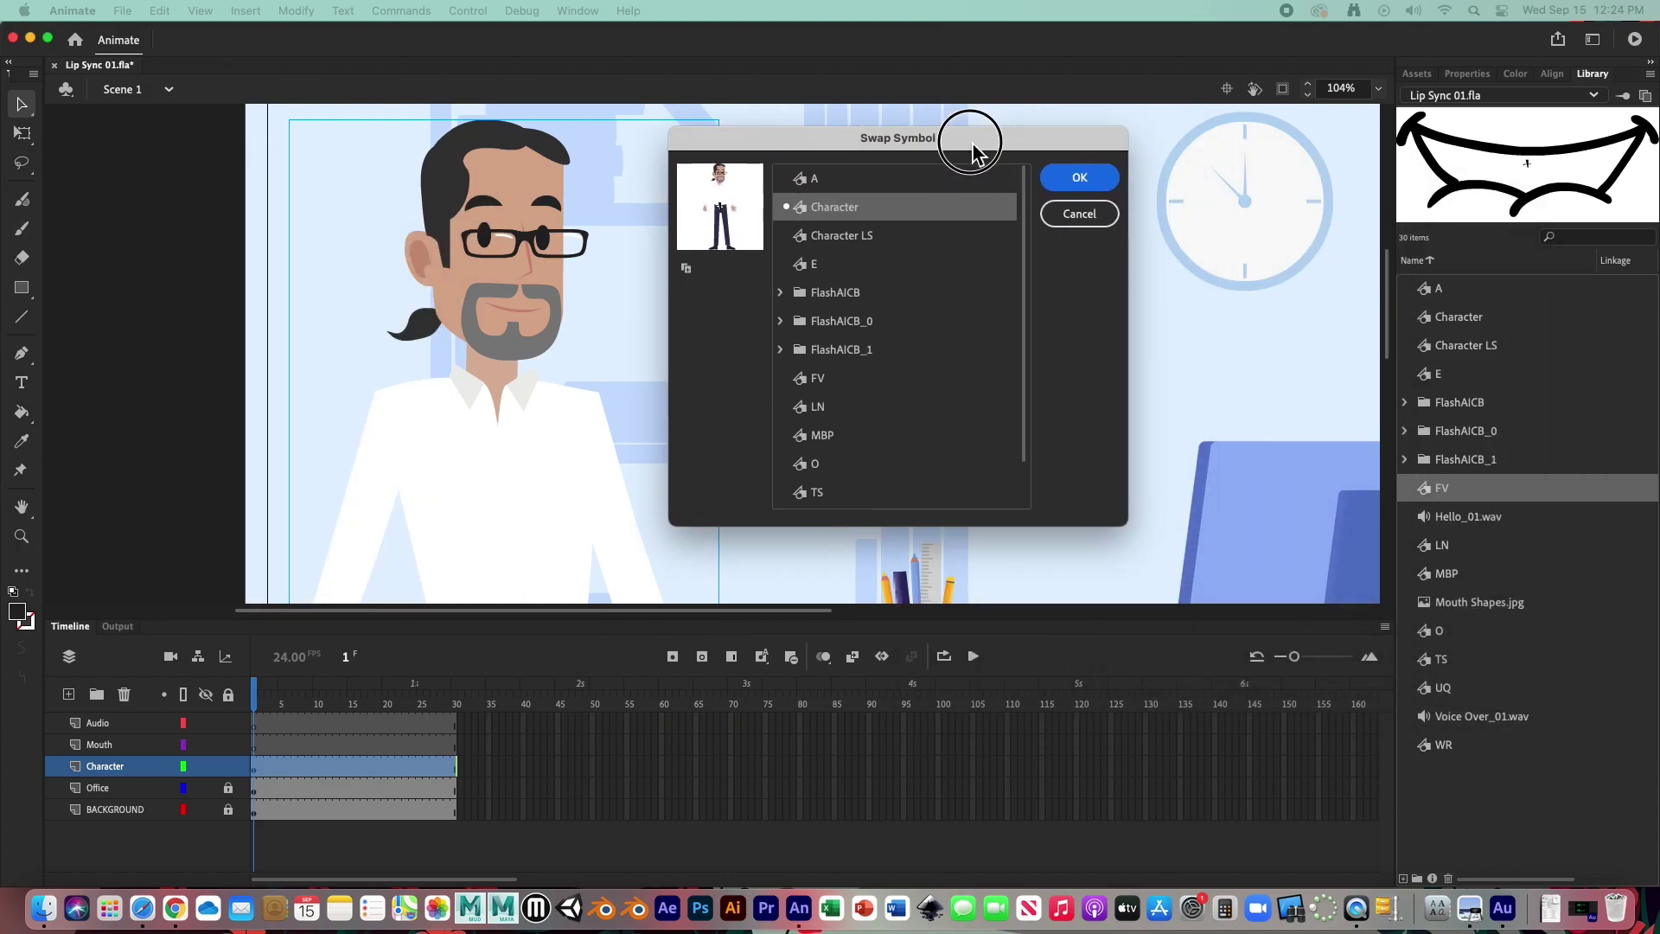
{"action": "left_click", "coordinate": [785, 242]}
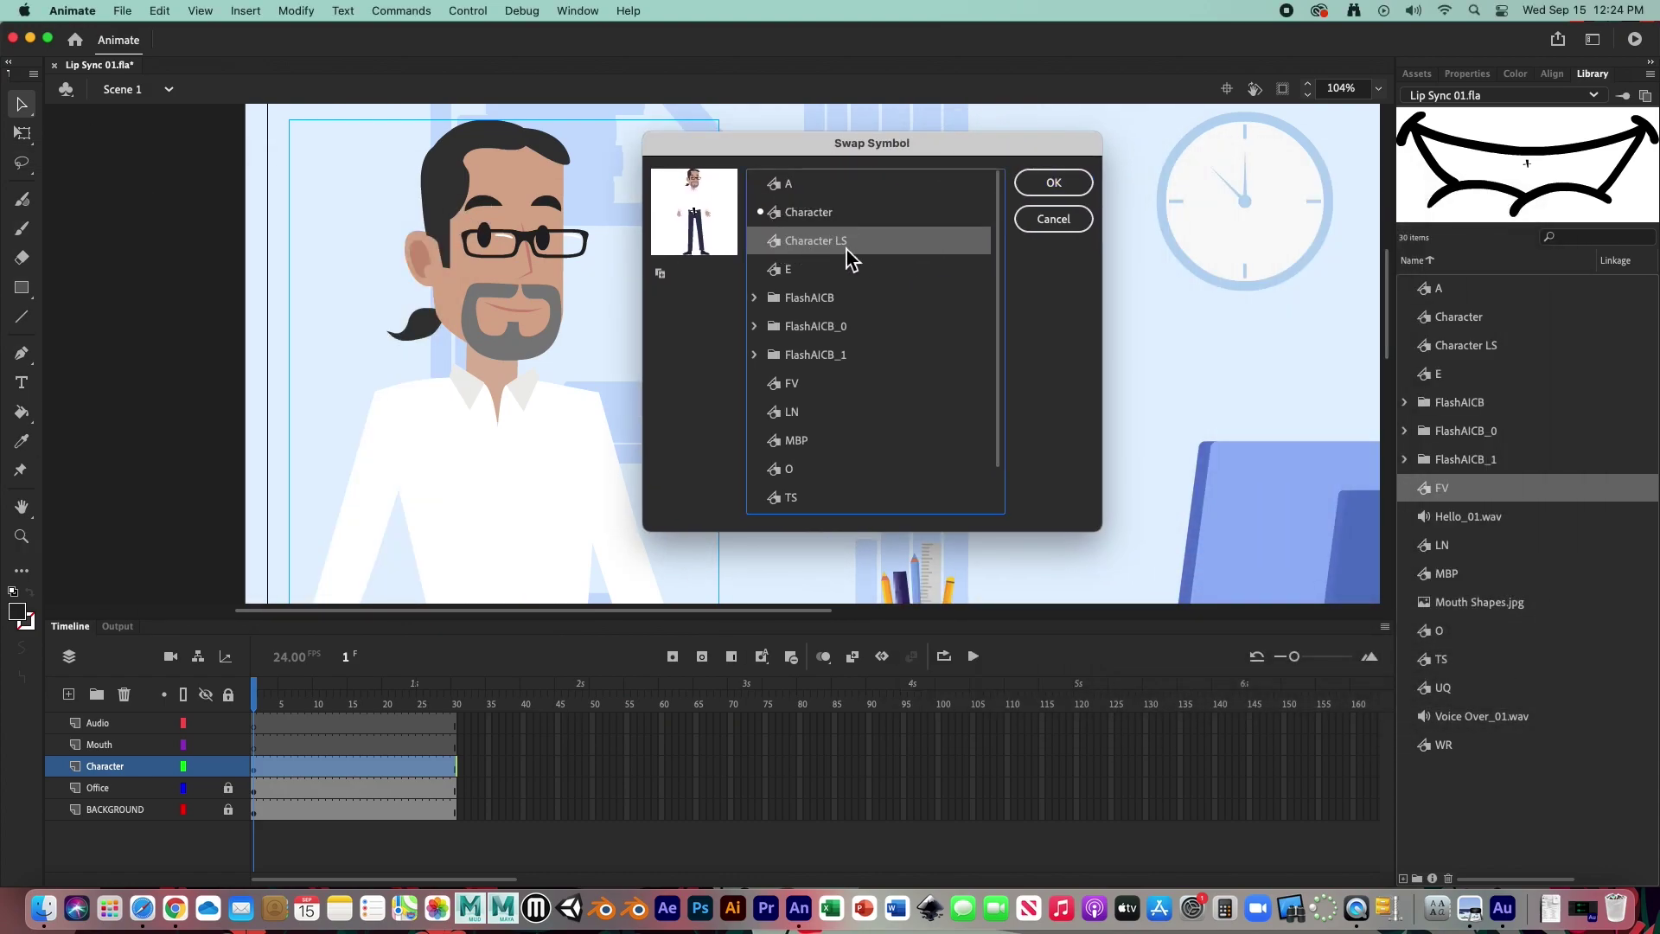
{"action": "left_click", "coordinate": [1045, 189]}
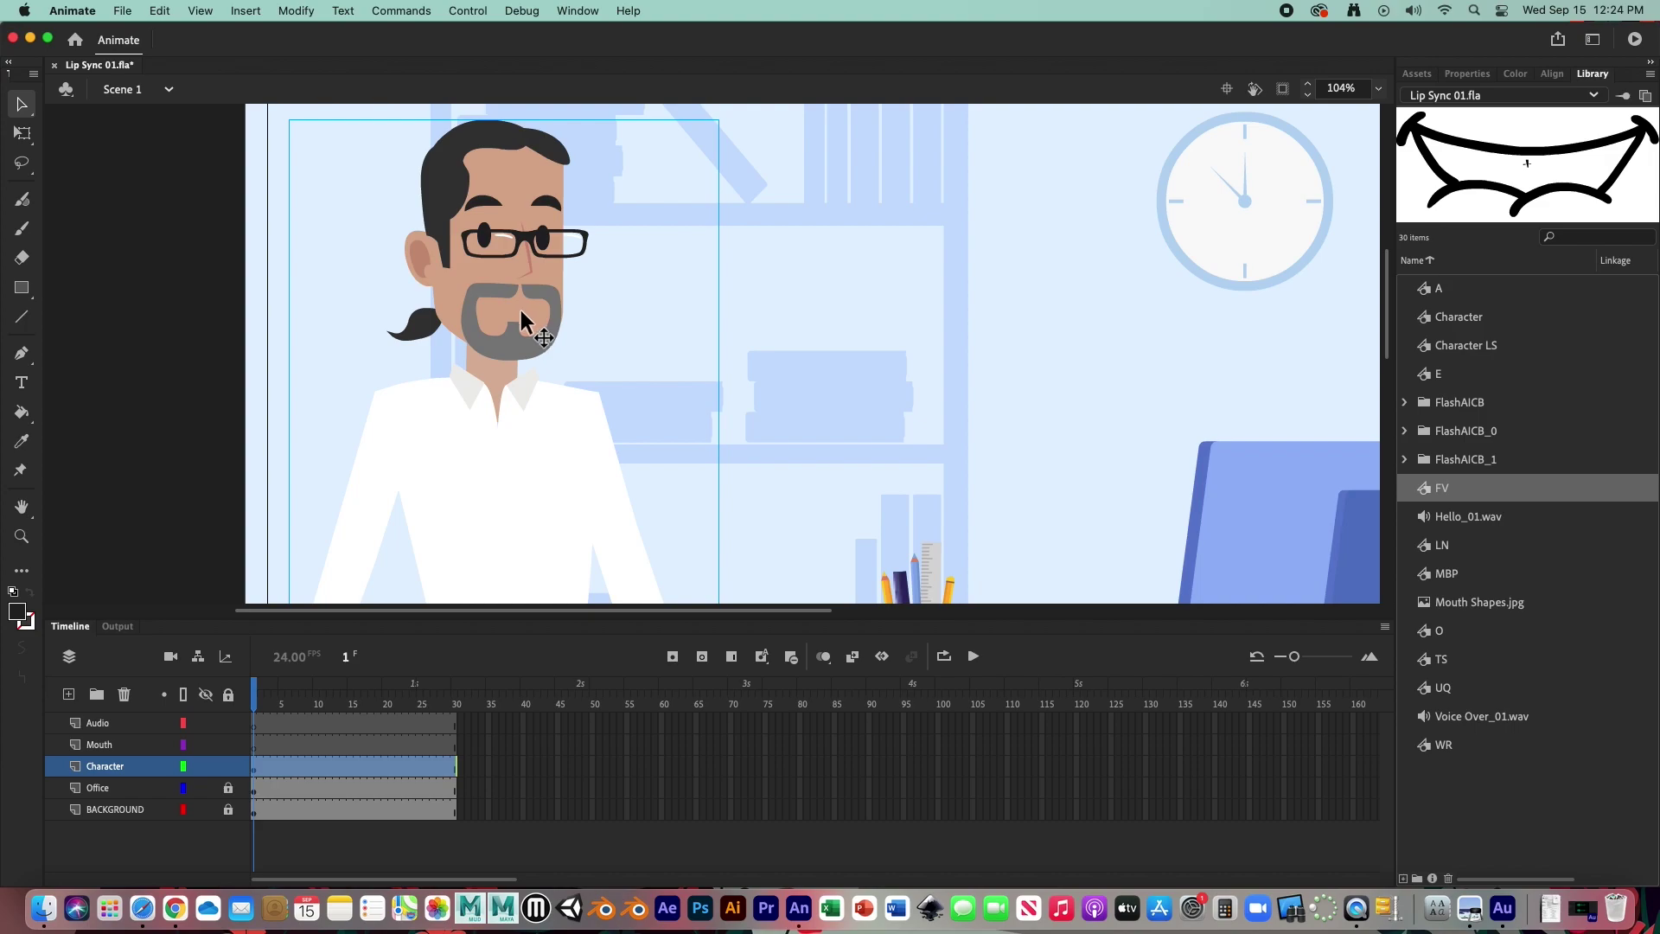
{"action": "left_click", "coordinate": [1440, 288]}
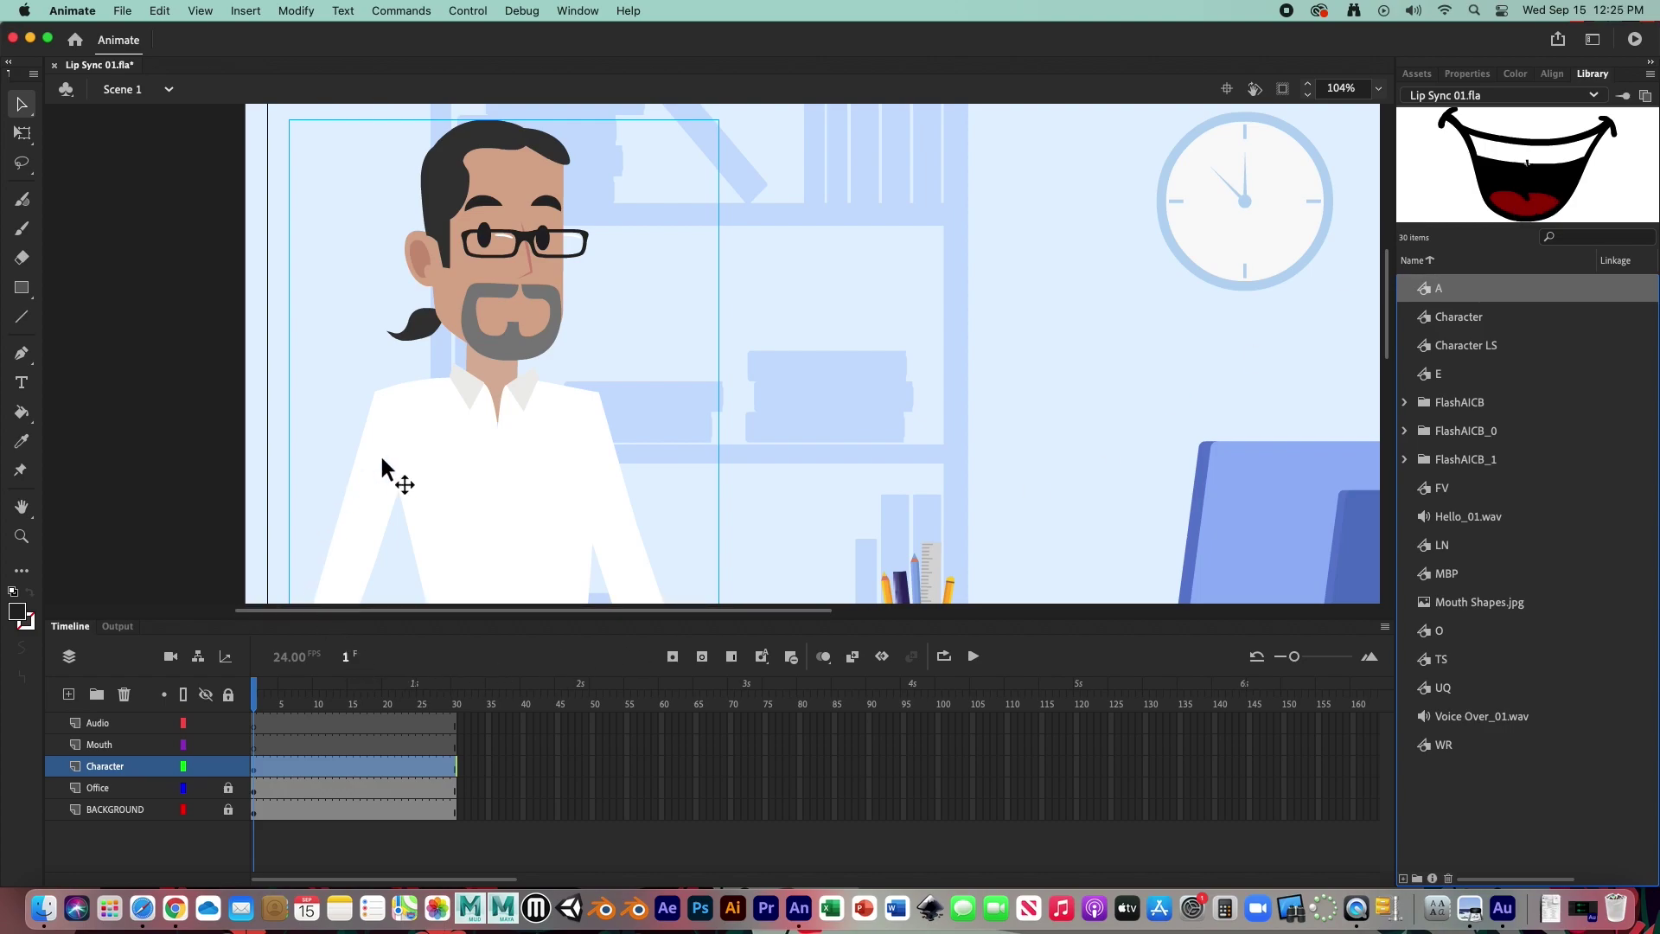
{"action": "left_click", "coordinate": [182, 381]}
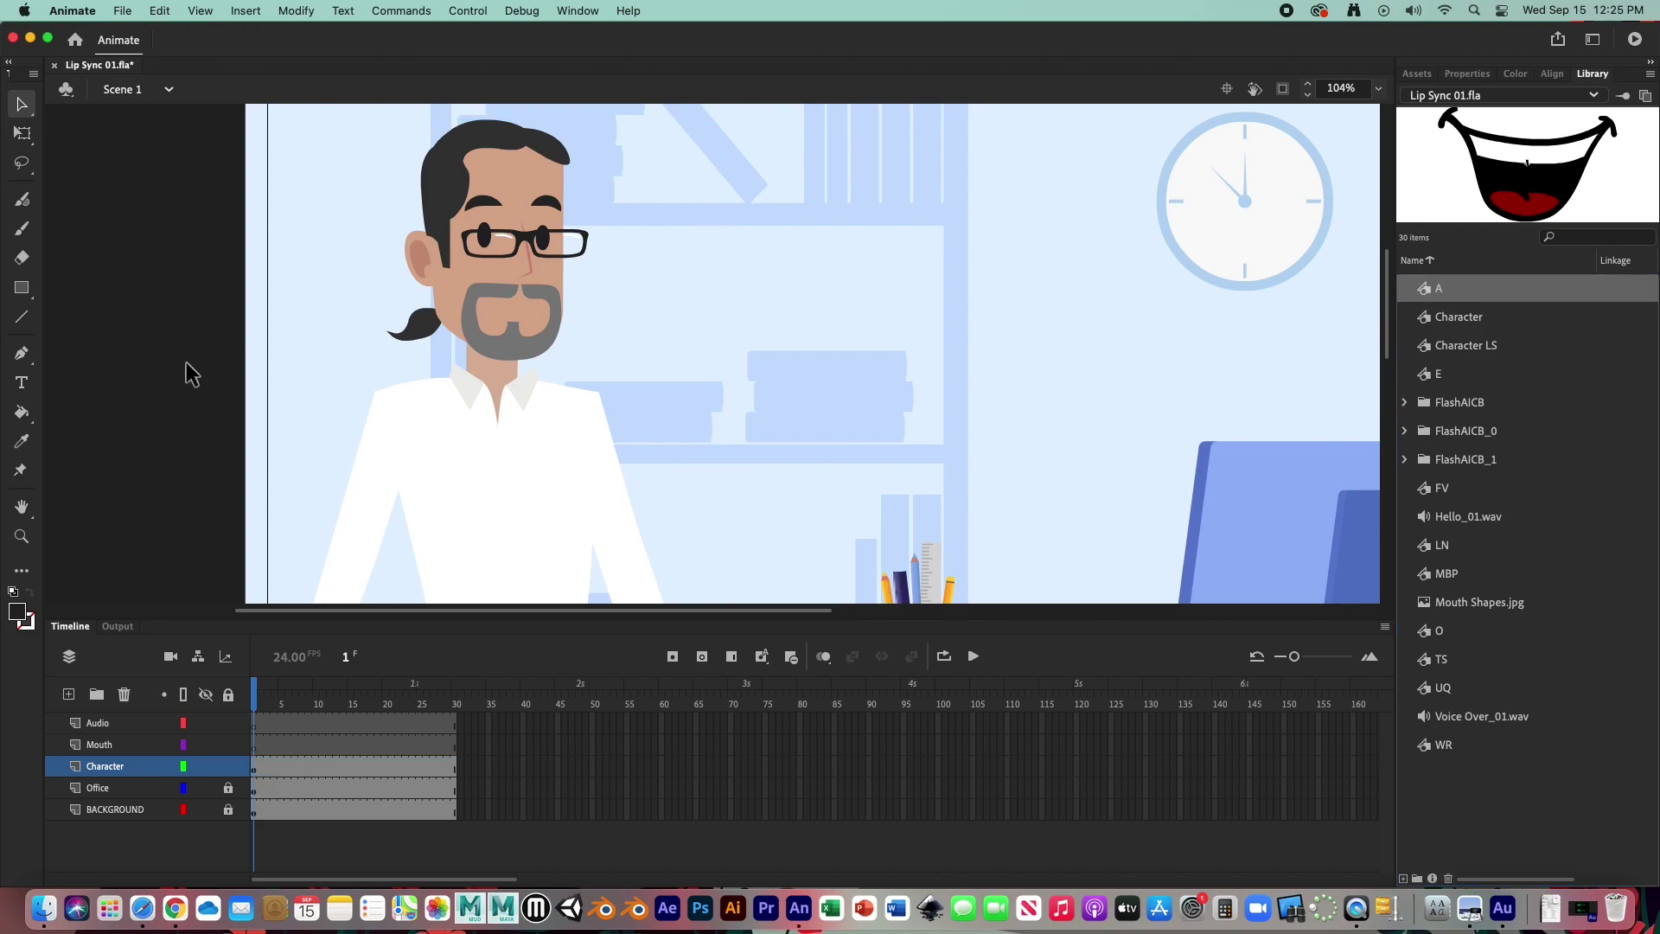
Step: Import Hello_01.wav into the library, replacing the existing item, and select it there
{"action": "left_click", "coordinate": [126, 13]}
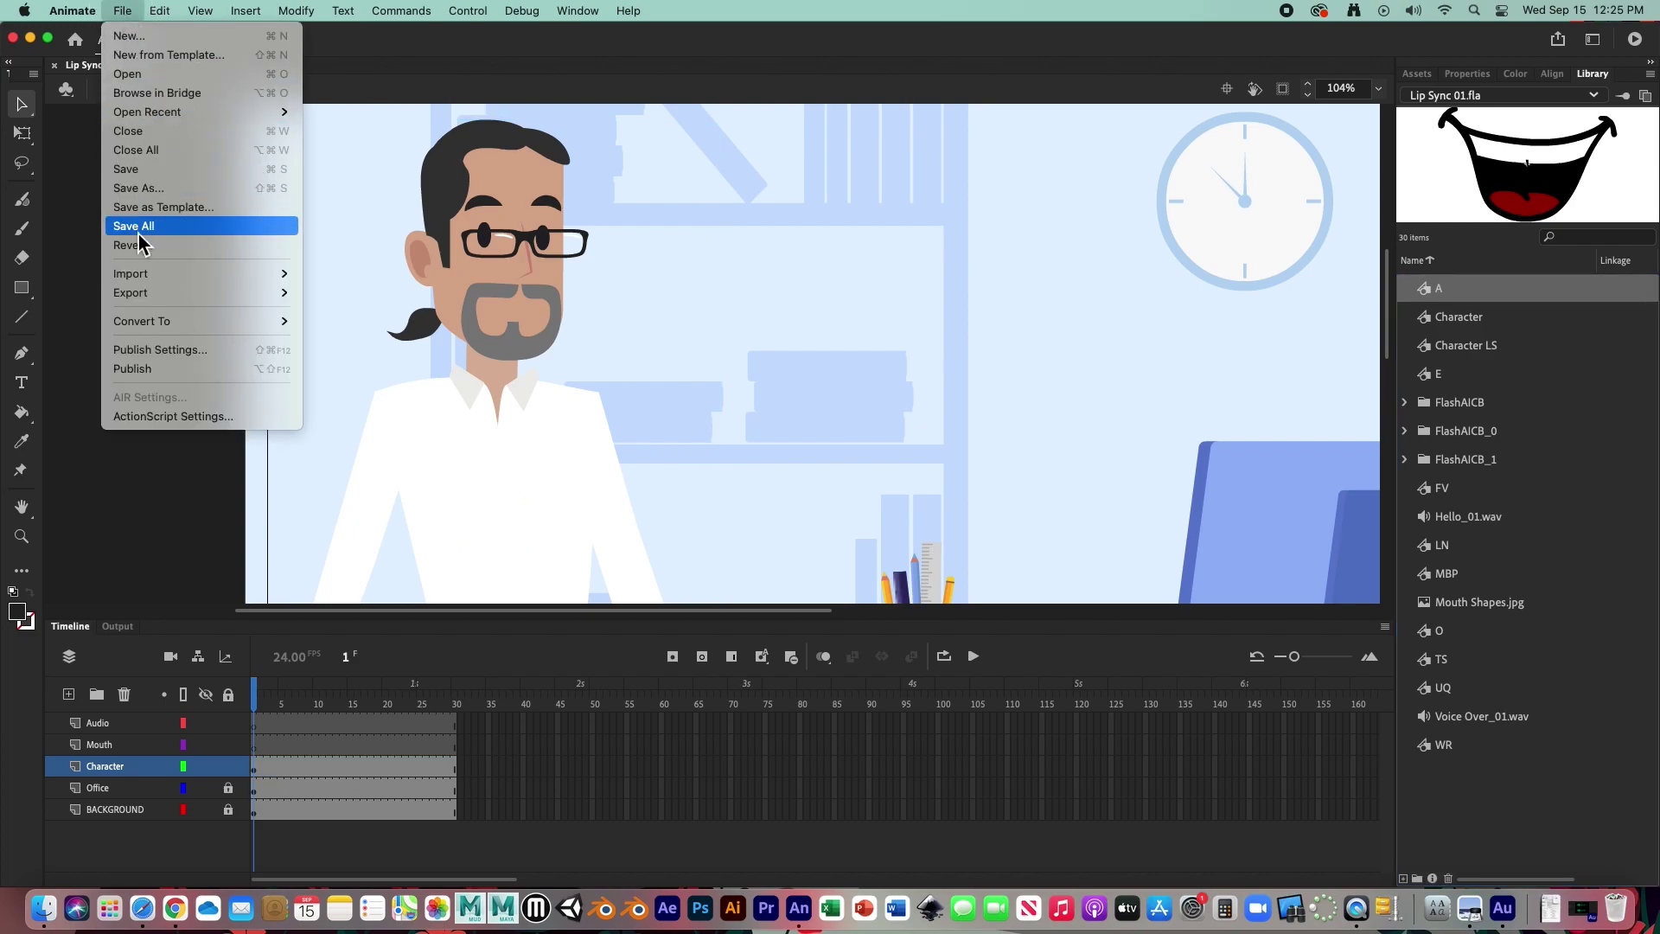
{"action": "mouse_move", "coordinate": [129, 274]}
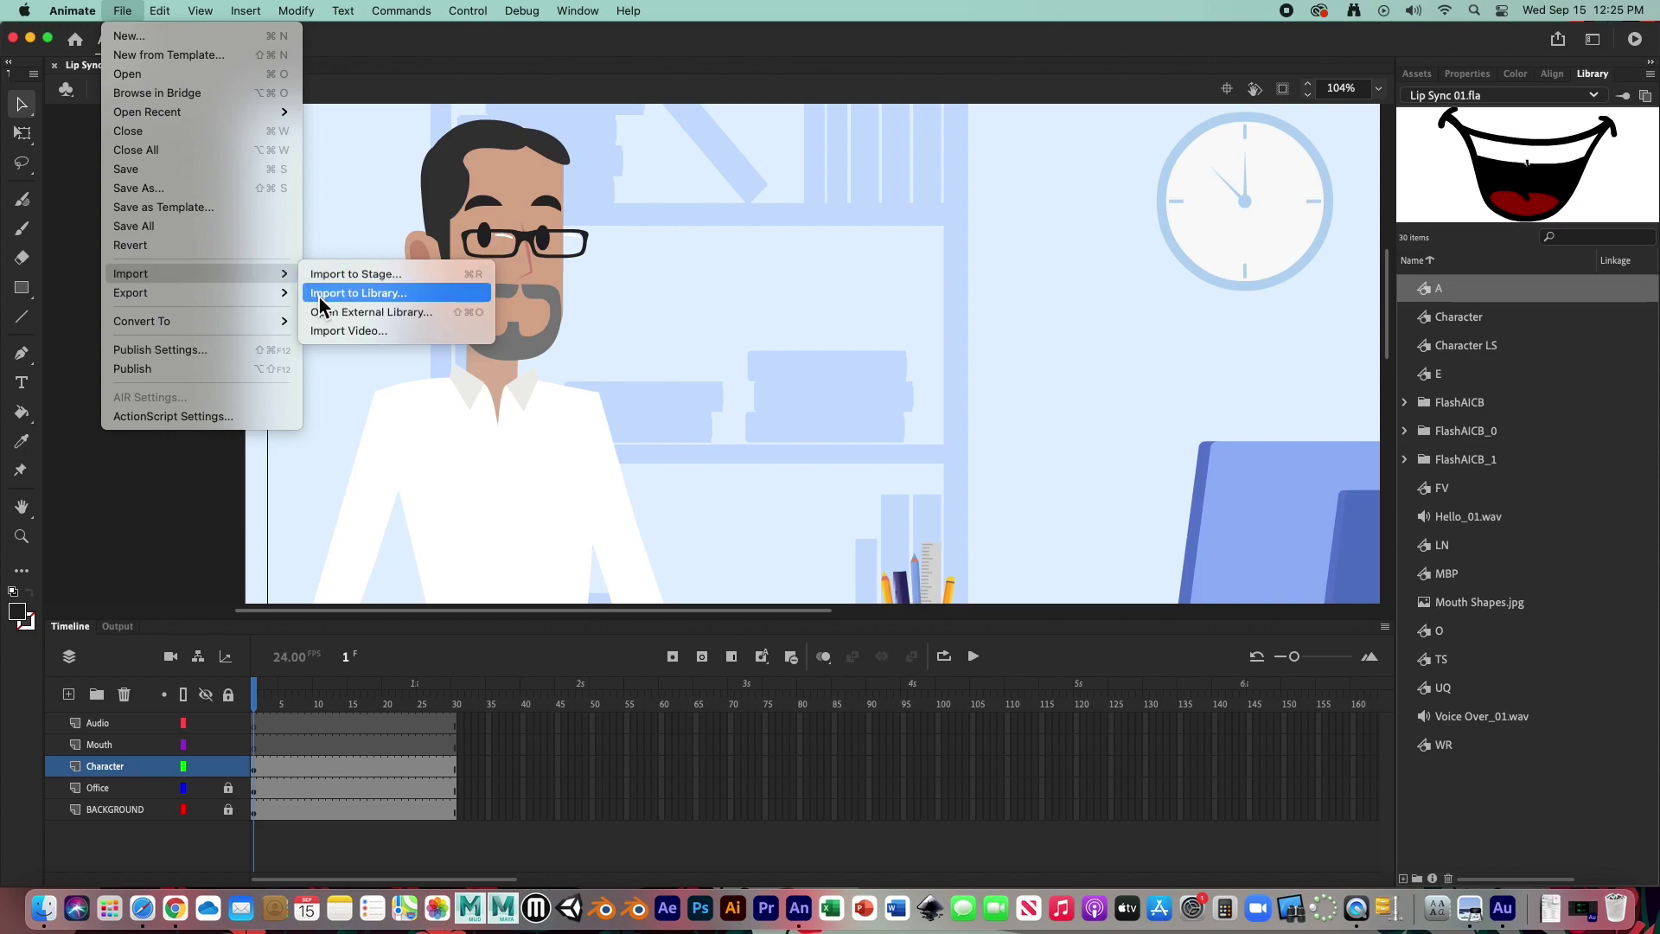
{"action": "left_click", "coordinate": [320, 298]}
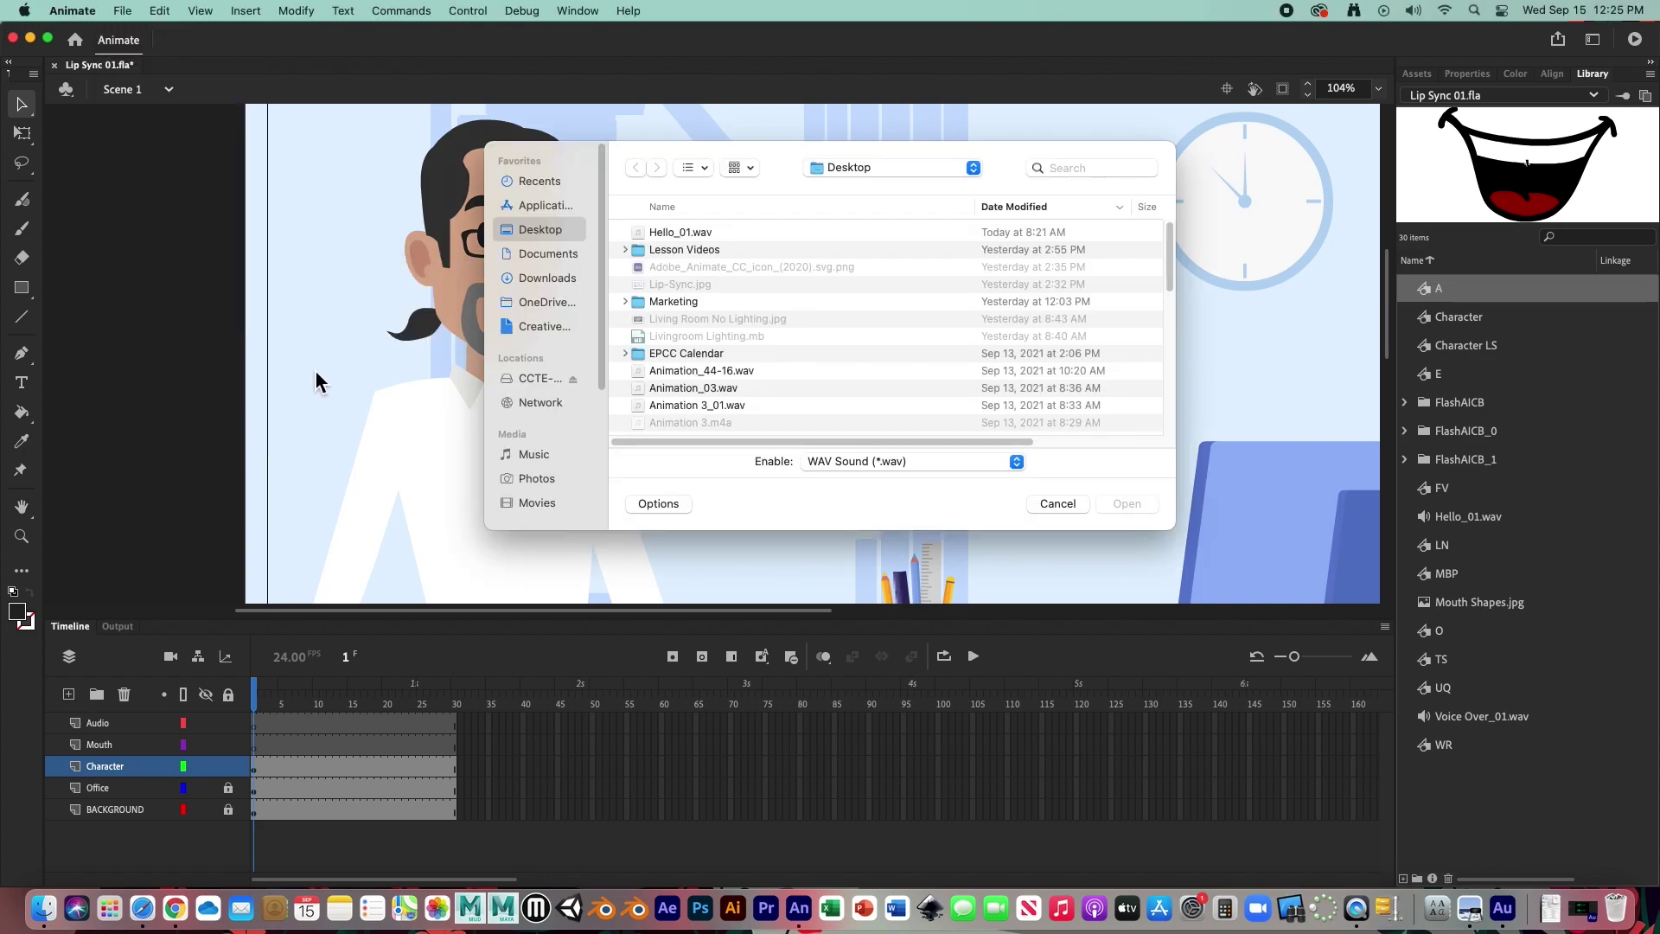
{"action": "left_click", "coordinate": [668, 232]}
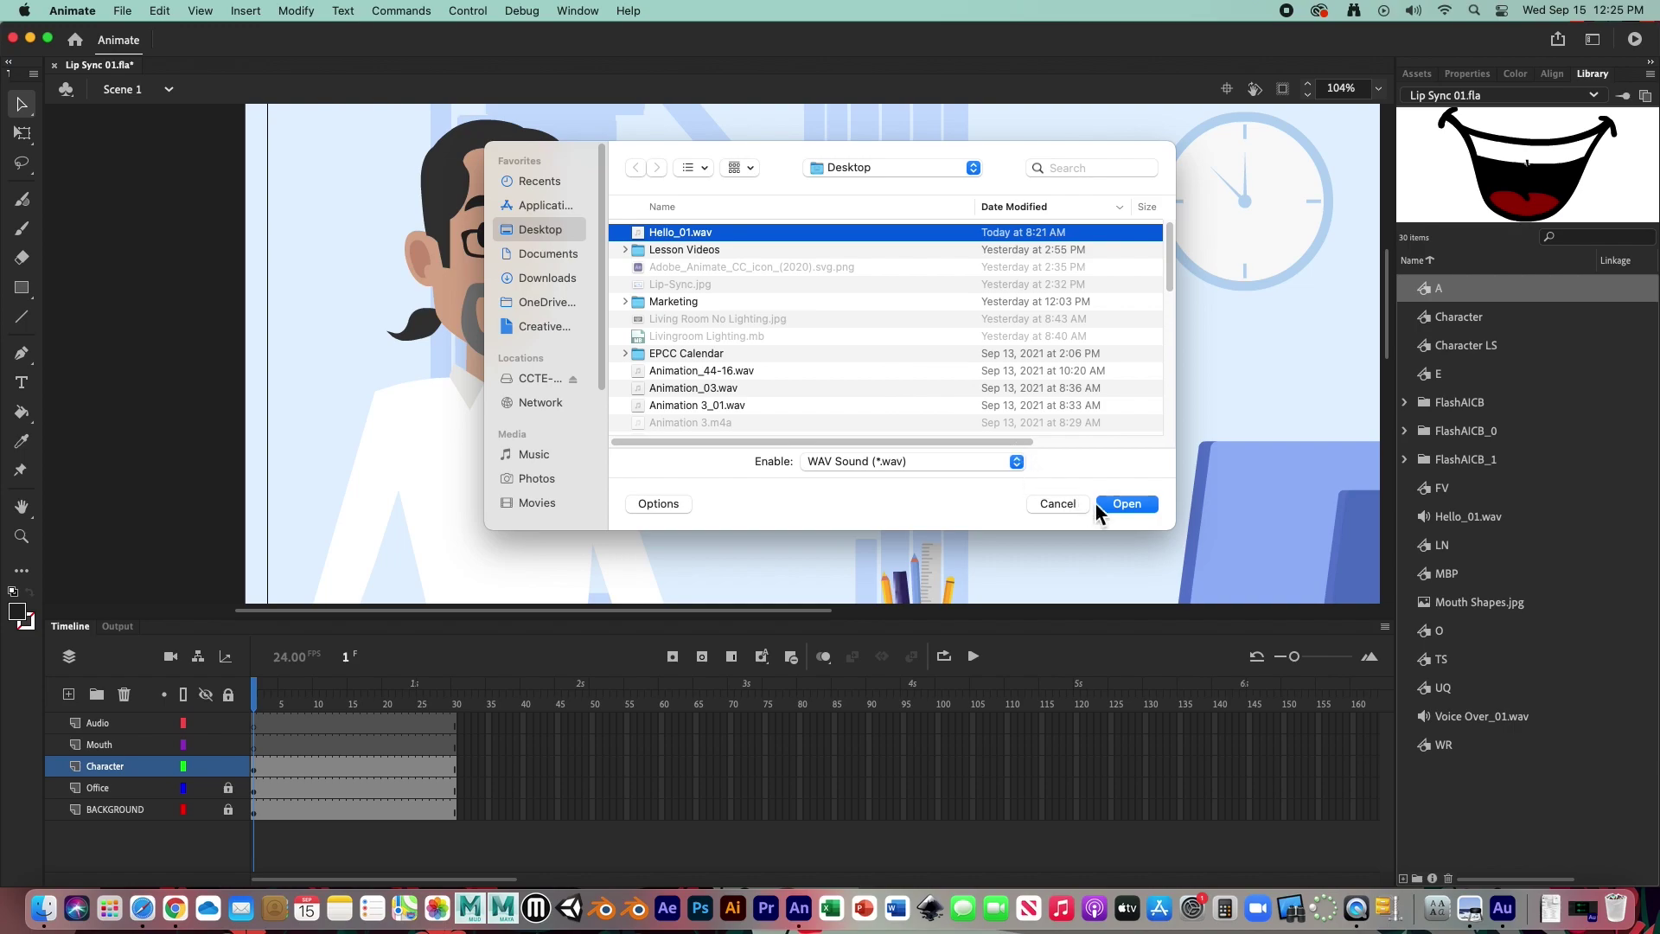
{"action": "left_click", "coordinate": [1119, 503]}
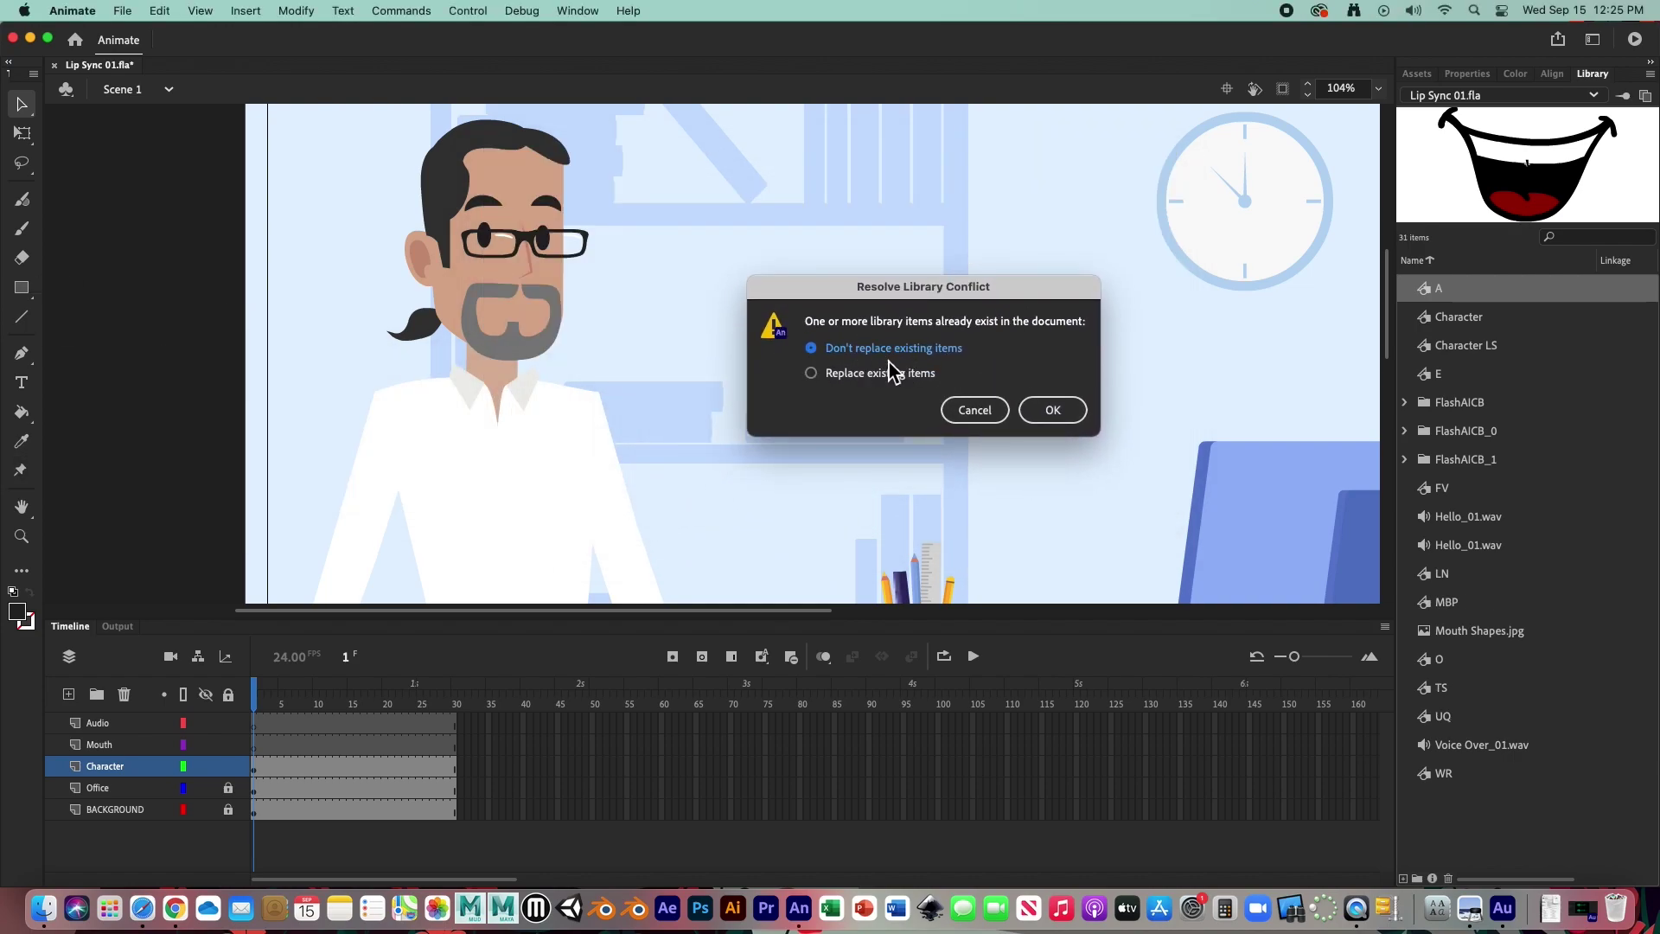
{"action": "left_click", "coordinate": [859, 377]}
{"action": "left_click", "coordinate": [1054, 410]}
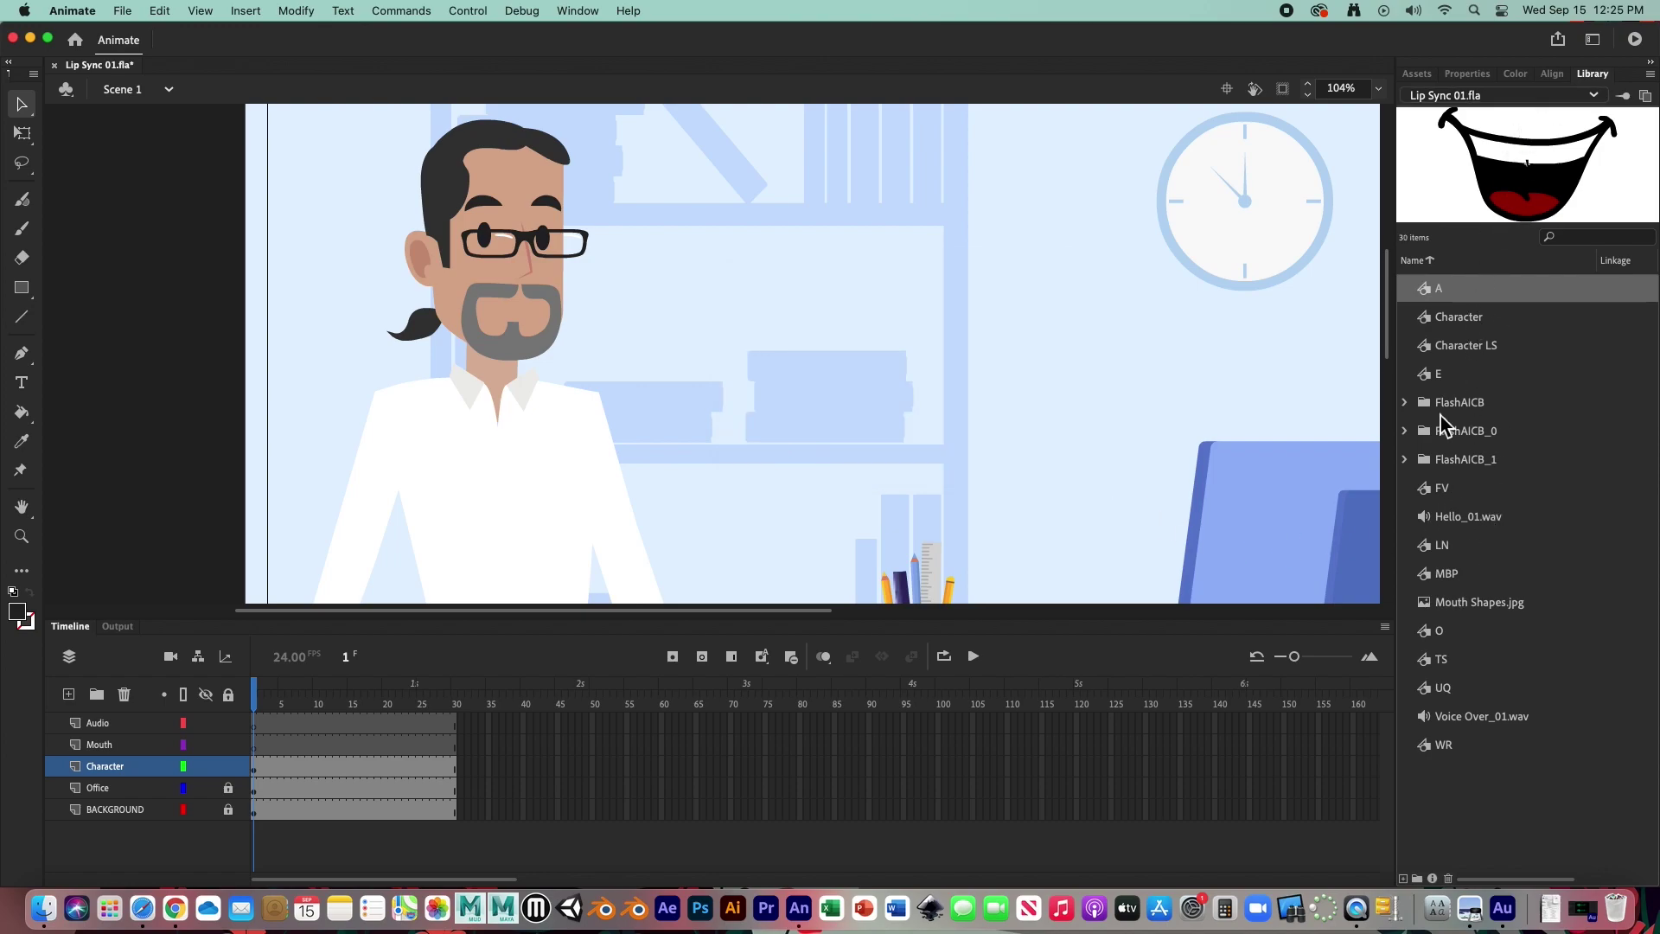
{"action": "left_click", "coordinate": [1457, 521]}
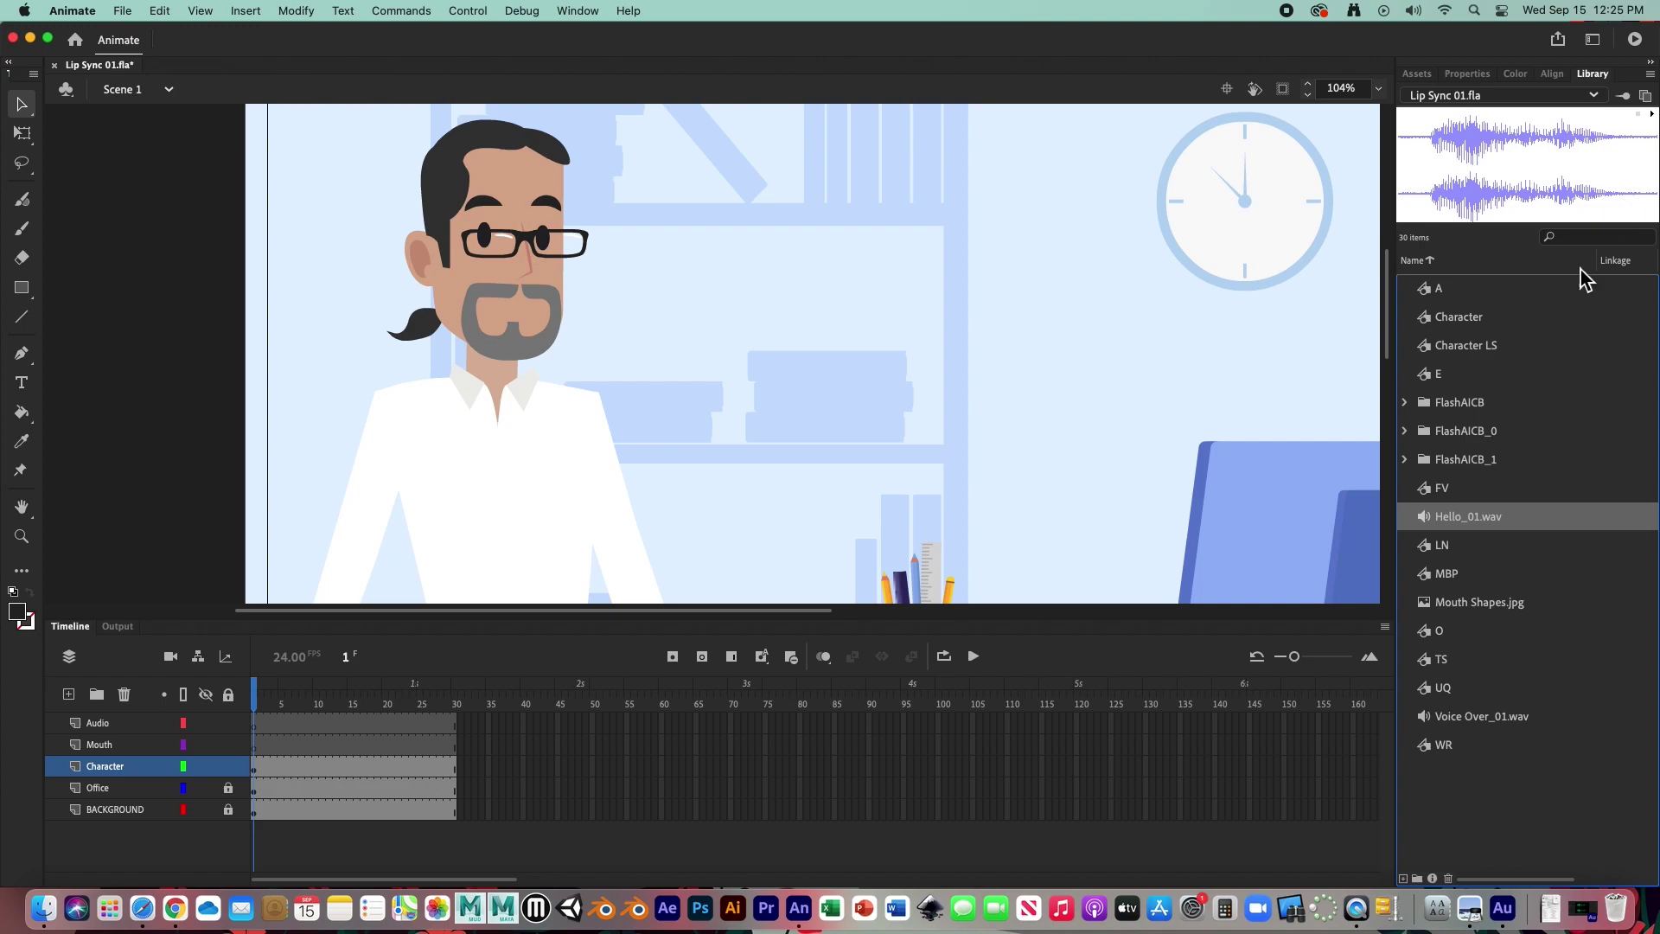
Step: Place the Hello_01.wav sound on the Audio layer and play it back
{"action": "left_click", "coordinate": [112, 725]}
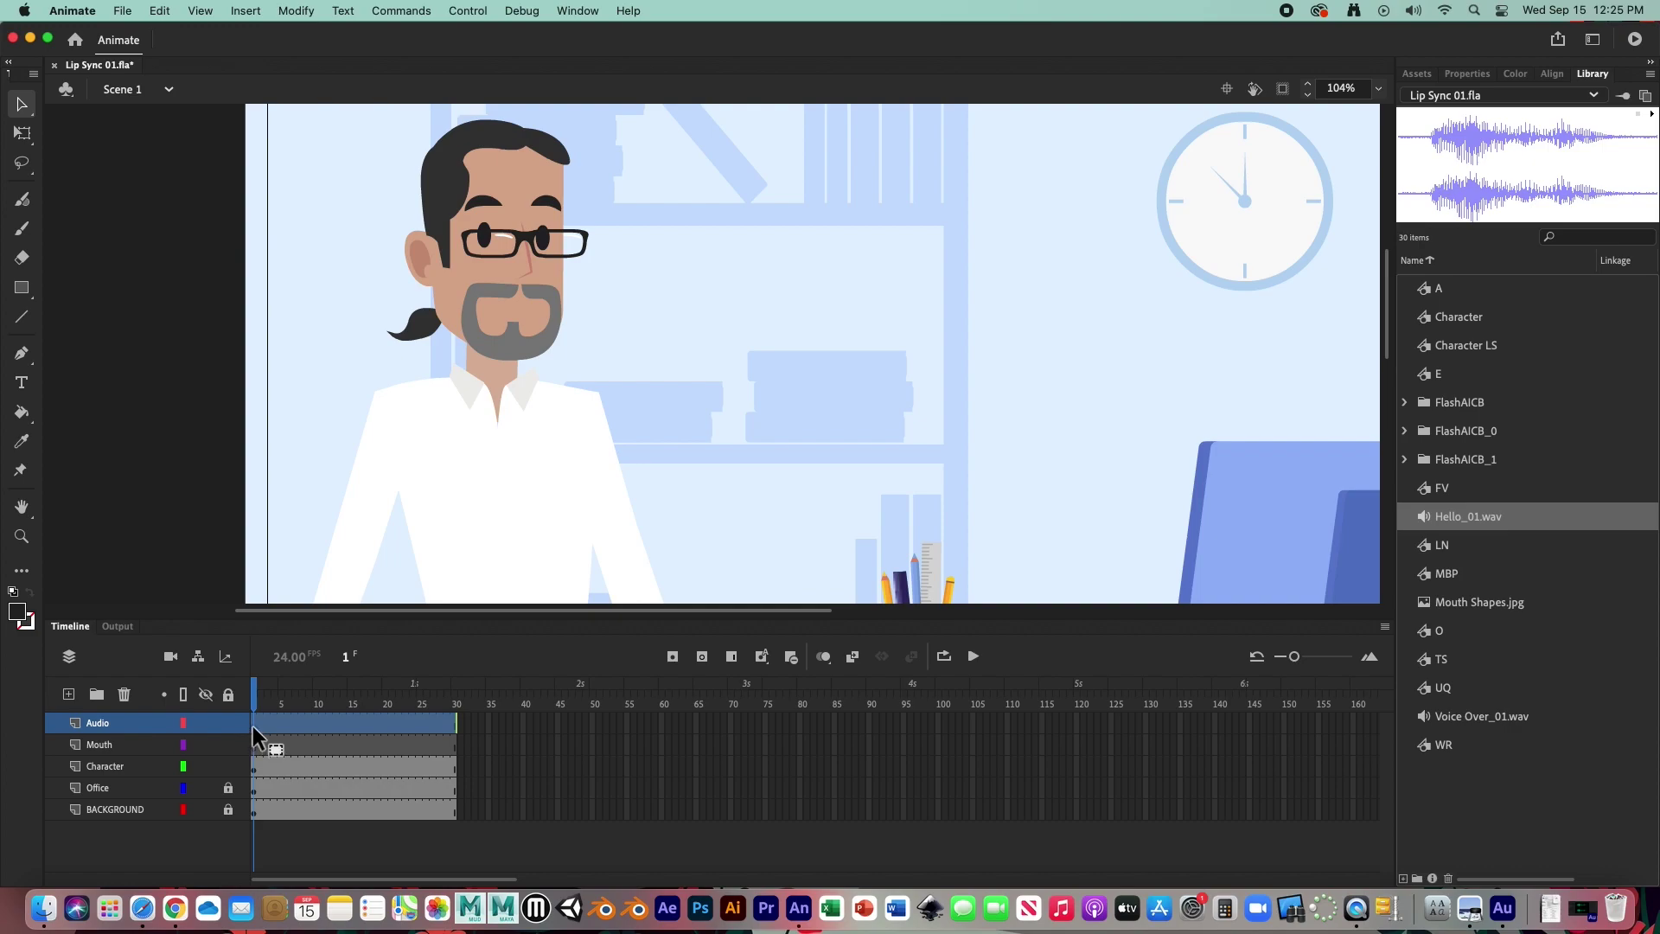
{"action": "left_click_drag", "start_coordinate": [253, 726], "coordinate": [253, 726]}
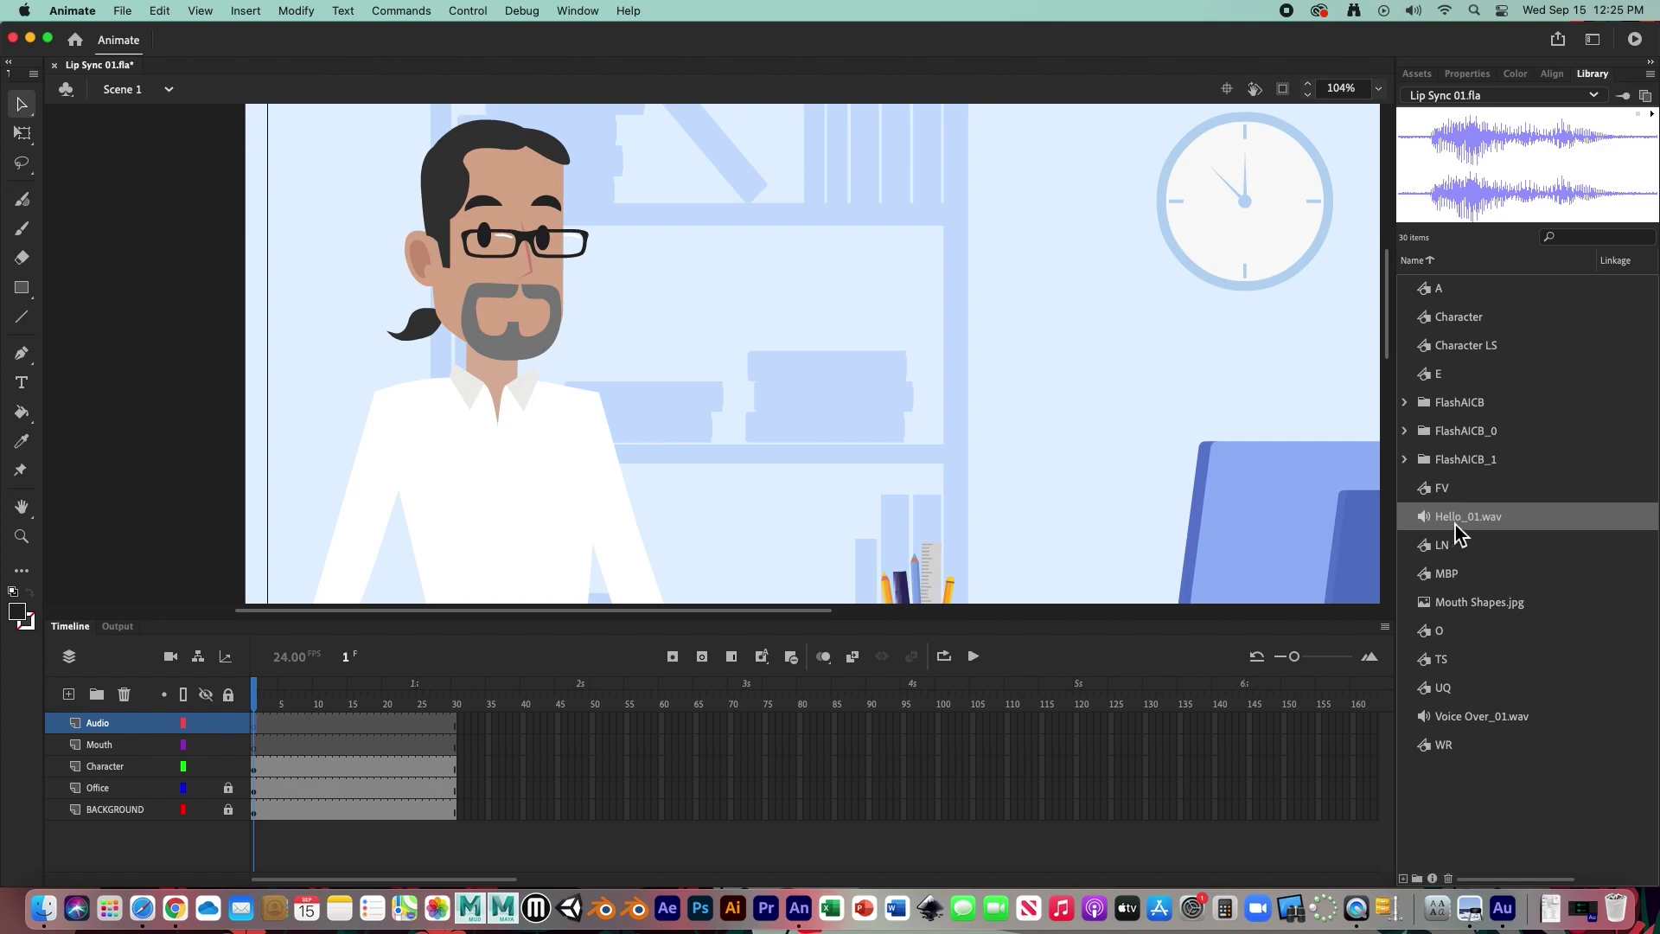
{"action": "left_click_drag", "start_coordinate": [1459, 522], "coordinate": [992, 388]}
{"action": "left_click", "coordinate": [975, 656]}
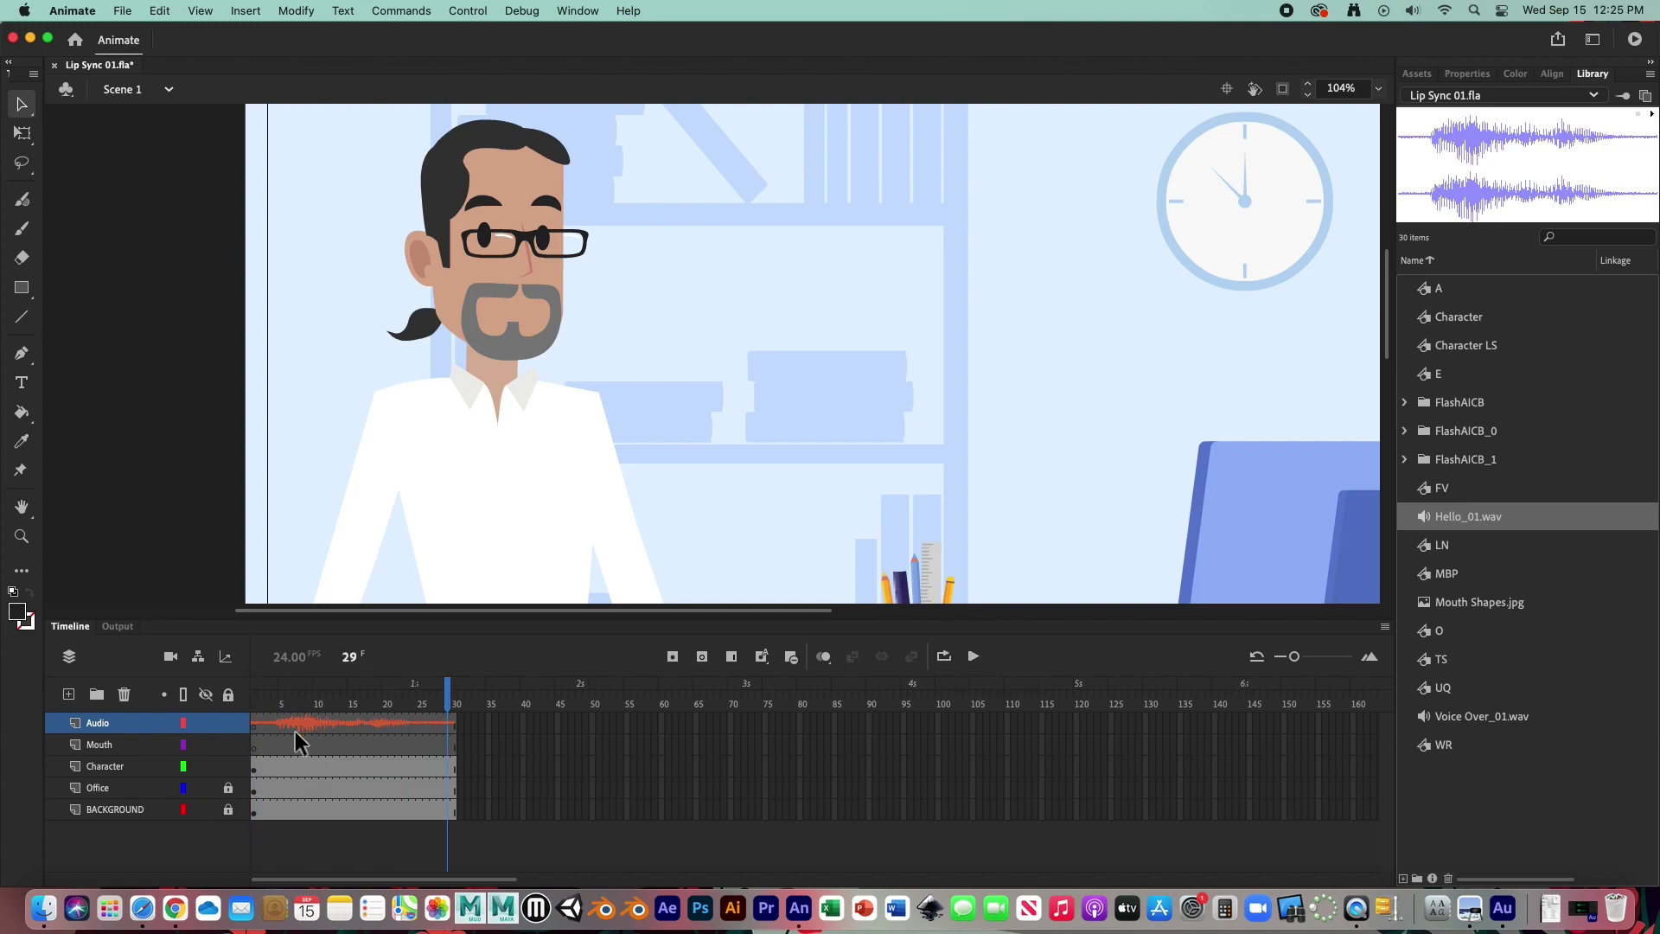
Step: Return to Mouth layer frame 1, lock the Character layer, and zoom into the head
{"action": "left_click", "coordinate": [254, 747]}
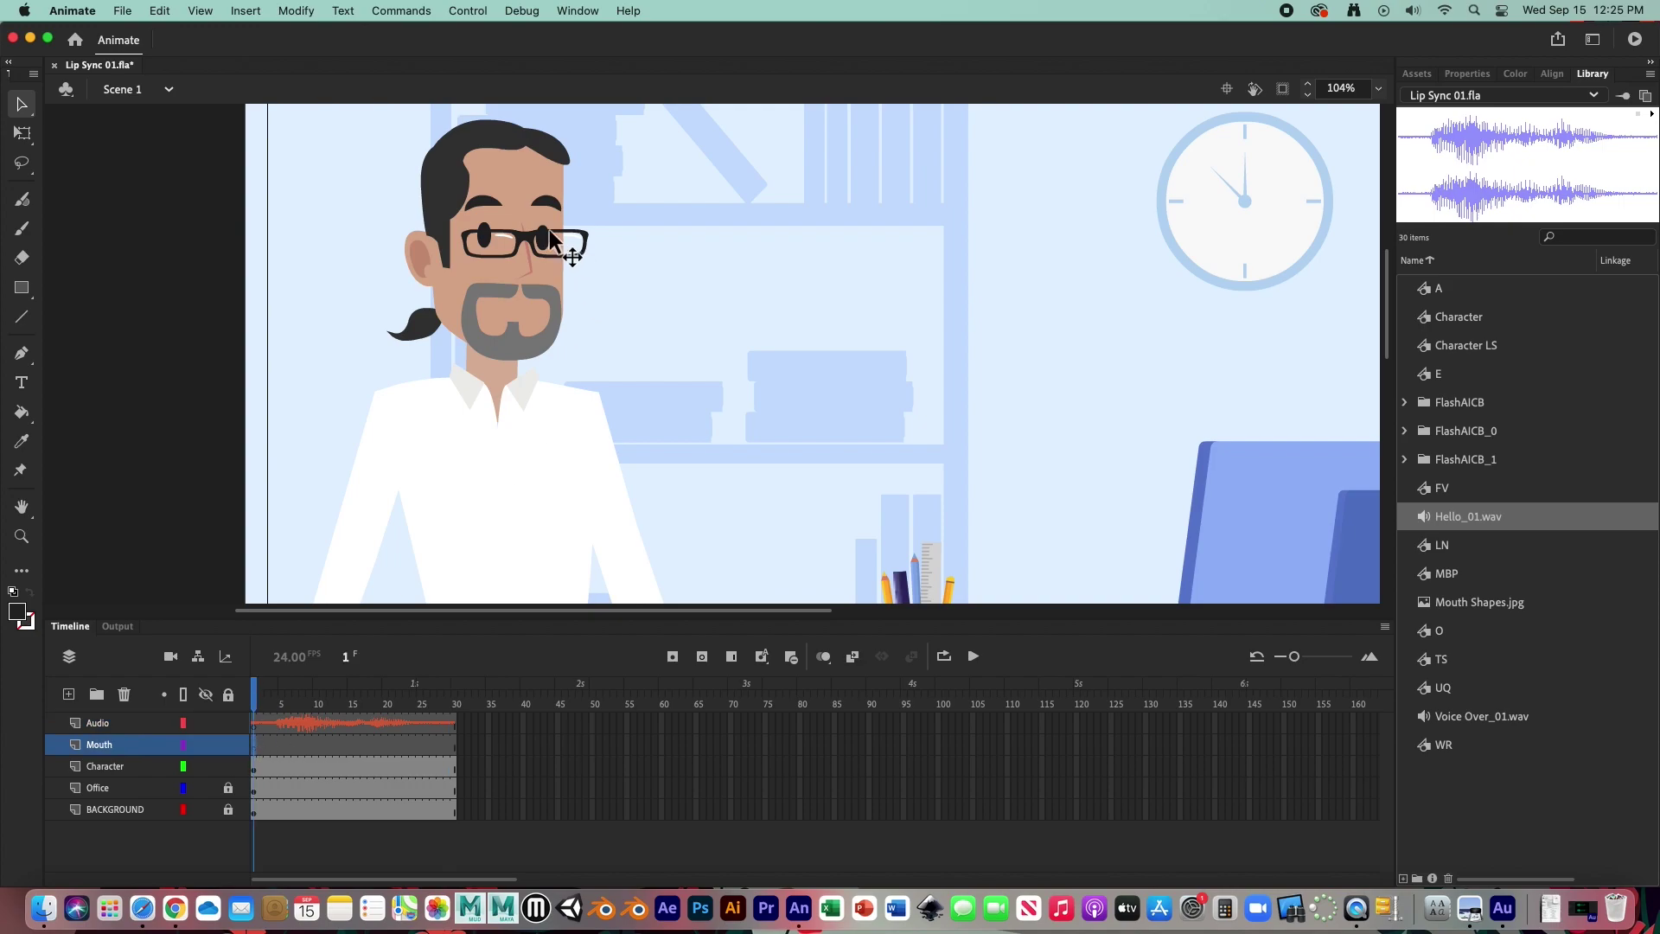
{"action": "mouse_move", "coordinate": [157, 767]}
{"action": "left_click", "coordinate": [228, 766]}
{"action": "key", "text": "z"}
{"action": "left_click", "coordinate": [510, 344]}
Step: Drag MBP from the Library, shrink it with Free Transform, and set it over the goatee
{"action": "left_click_drag", "start_coordinate": [636, 373], "coordinate": [521, 402]}
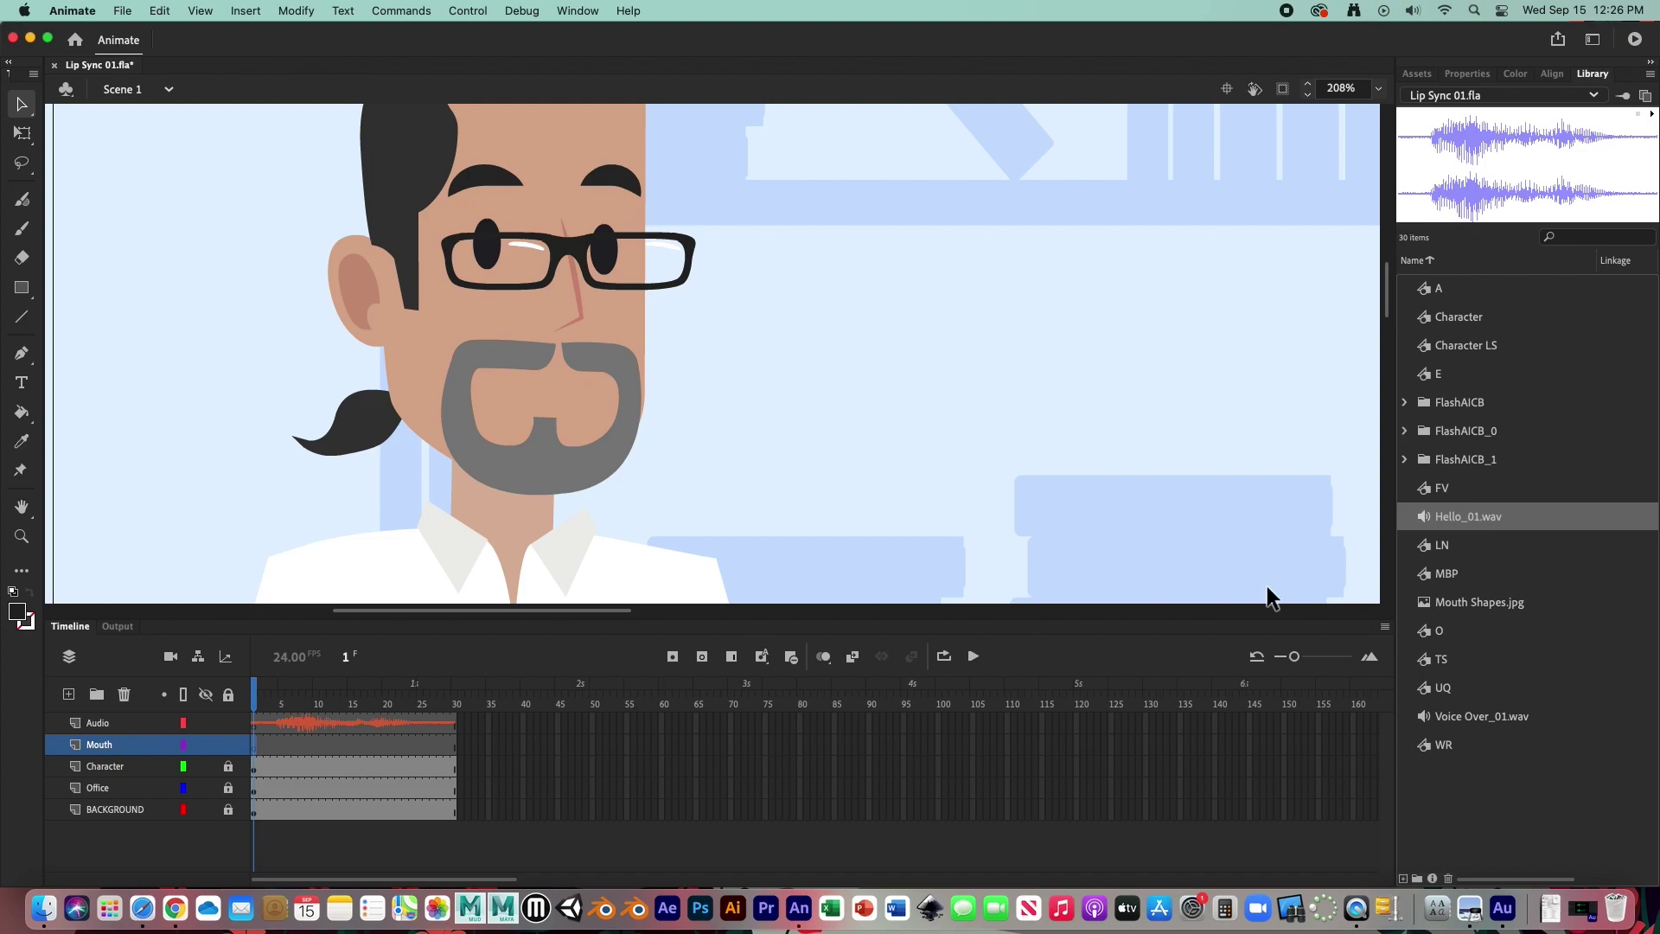
{"action": "left_click", "coordinate": [1448, 577]}
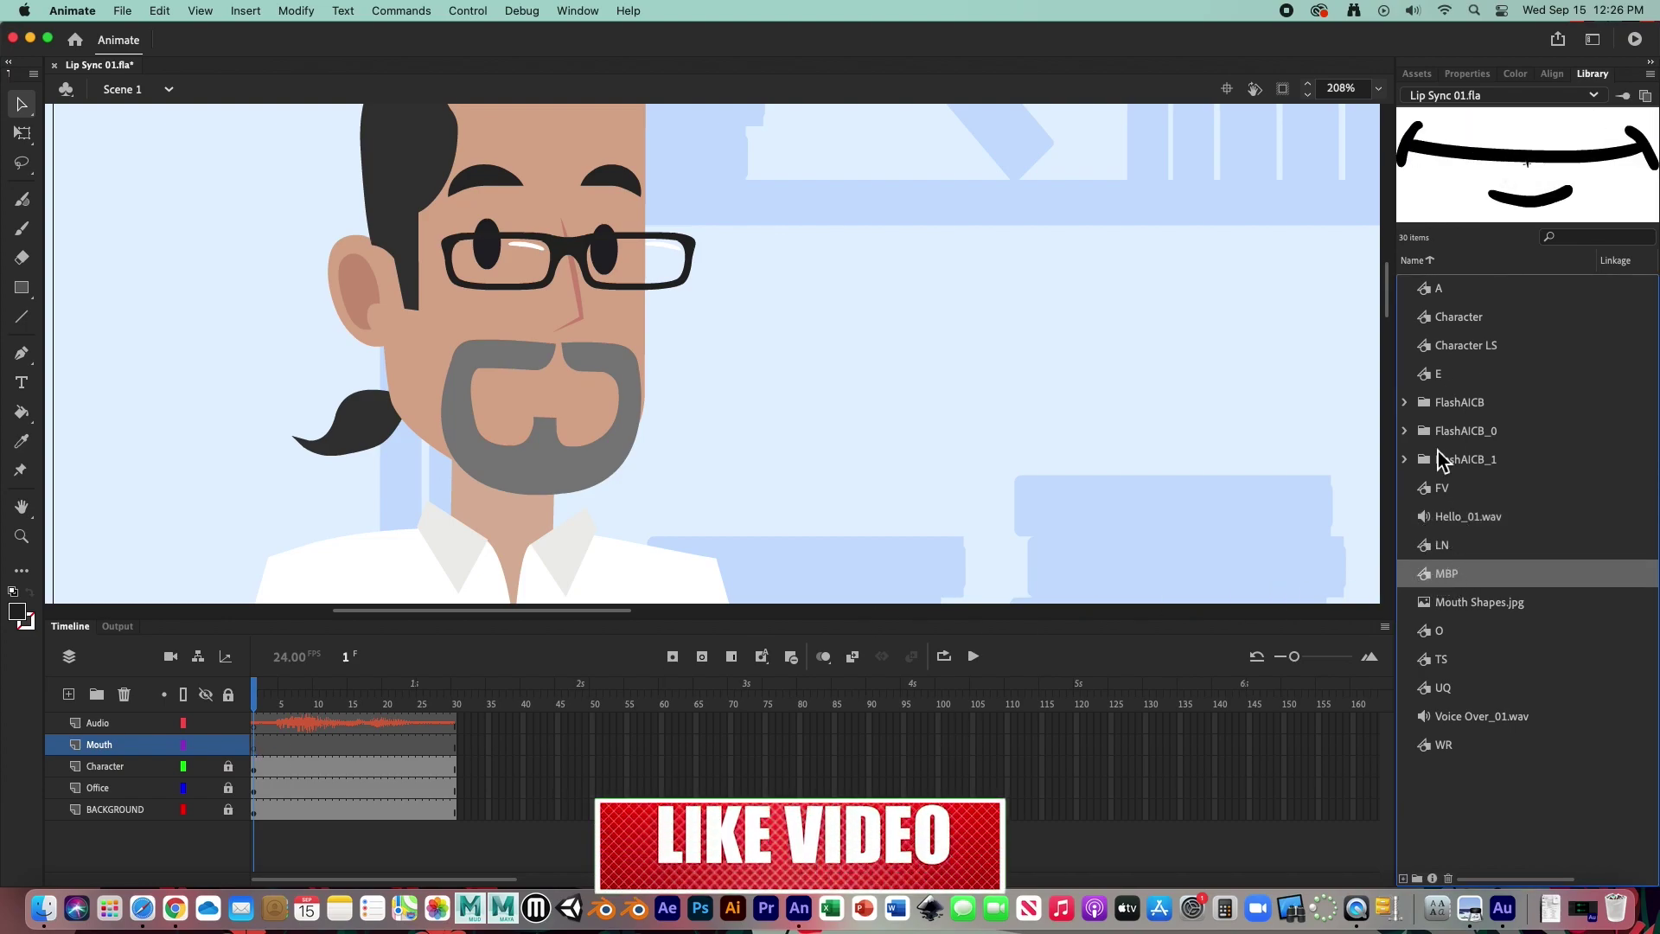
{"action": "left_click_drag", "start_coordinate": [1442, 573], "coordinate": [753, 355]}
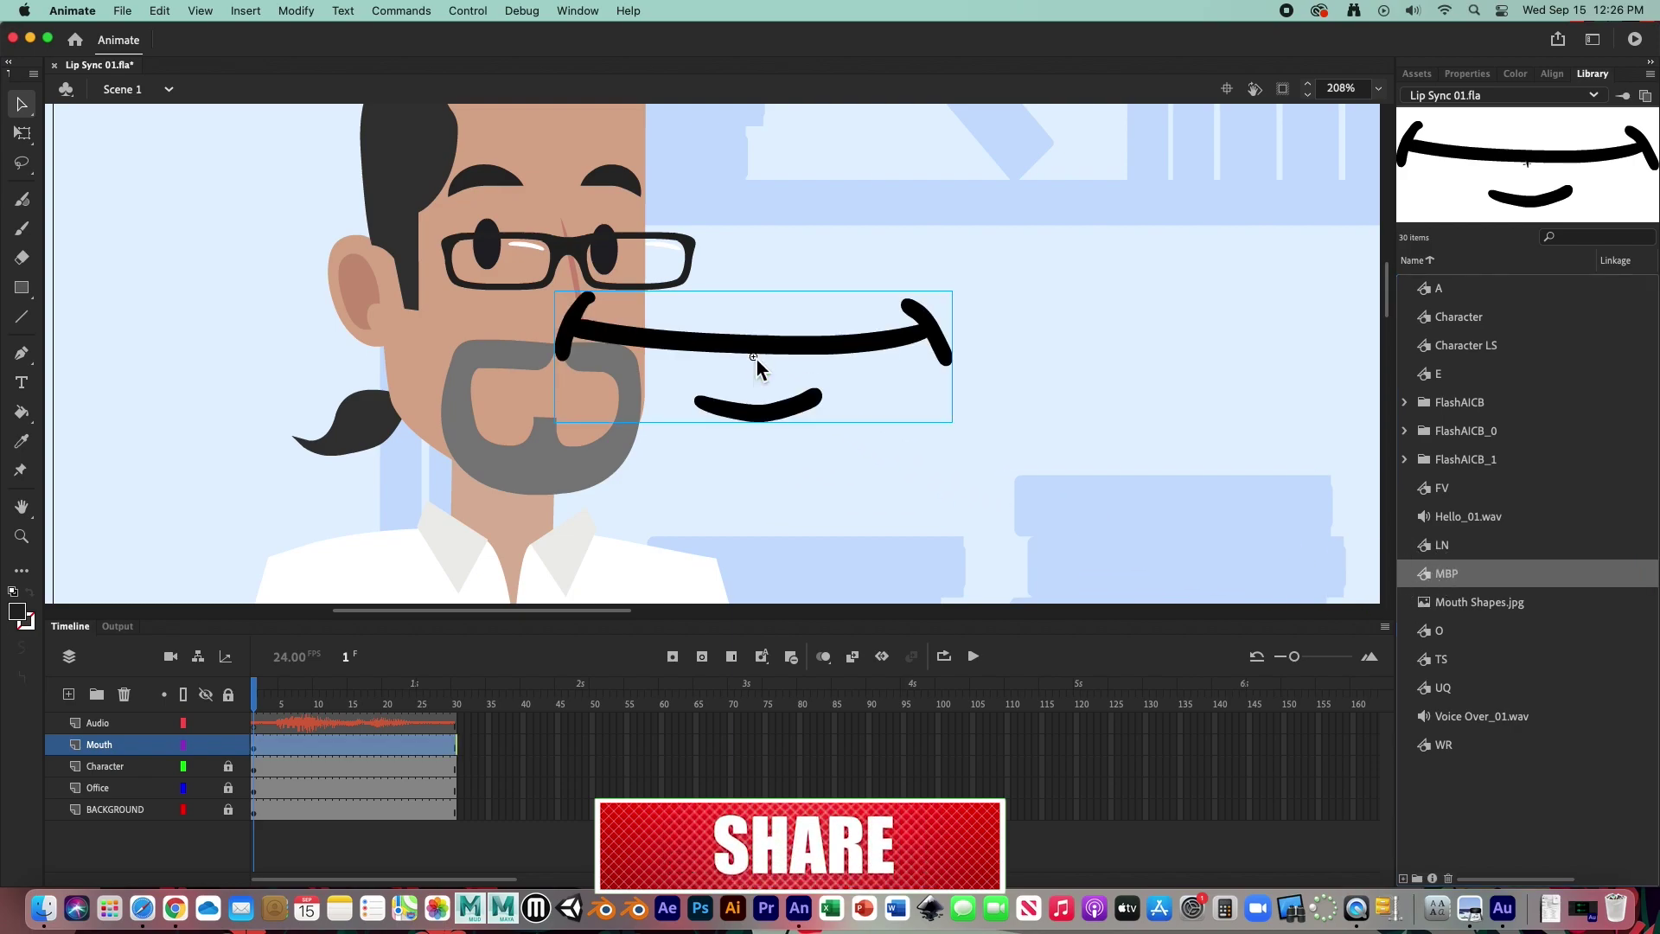
{"action": "left_click", "coordinate": [20, 134]}
{"action": "left_click_drag", "start_coordinate": [951, 294], "coordinate": [820, 356]}
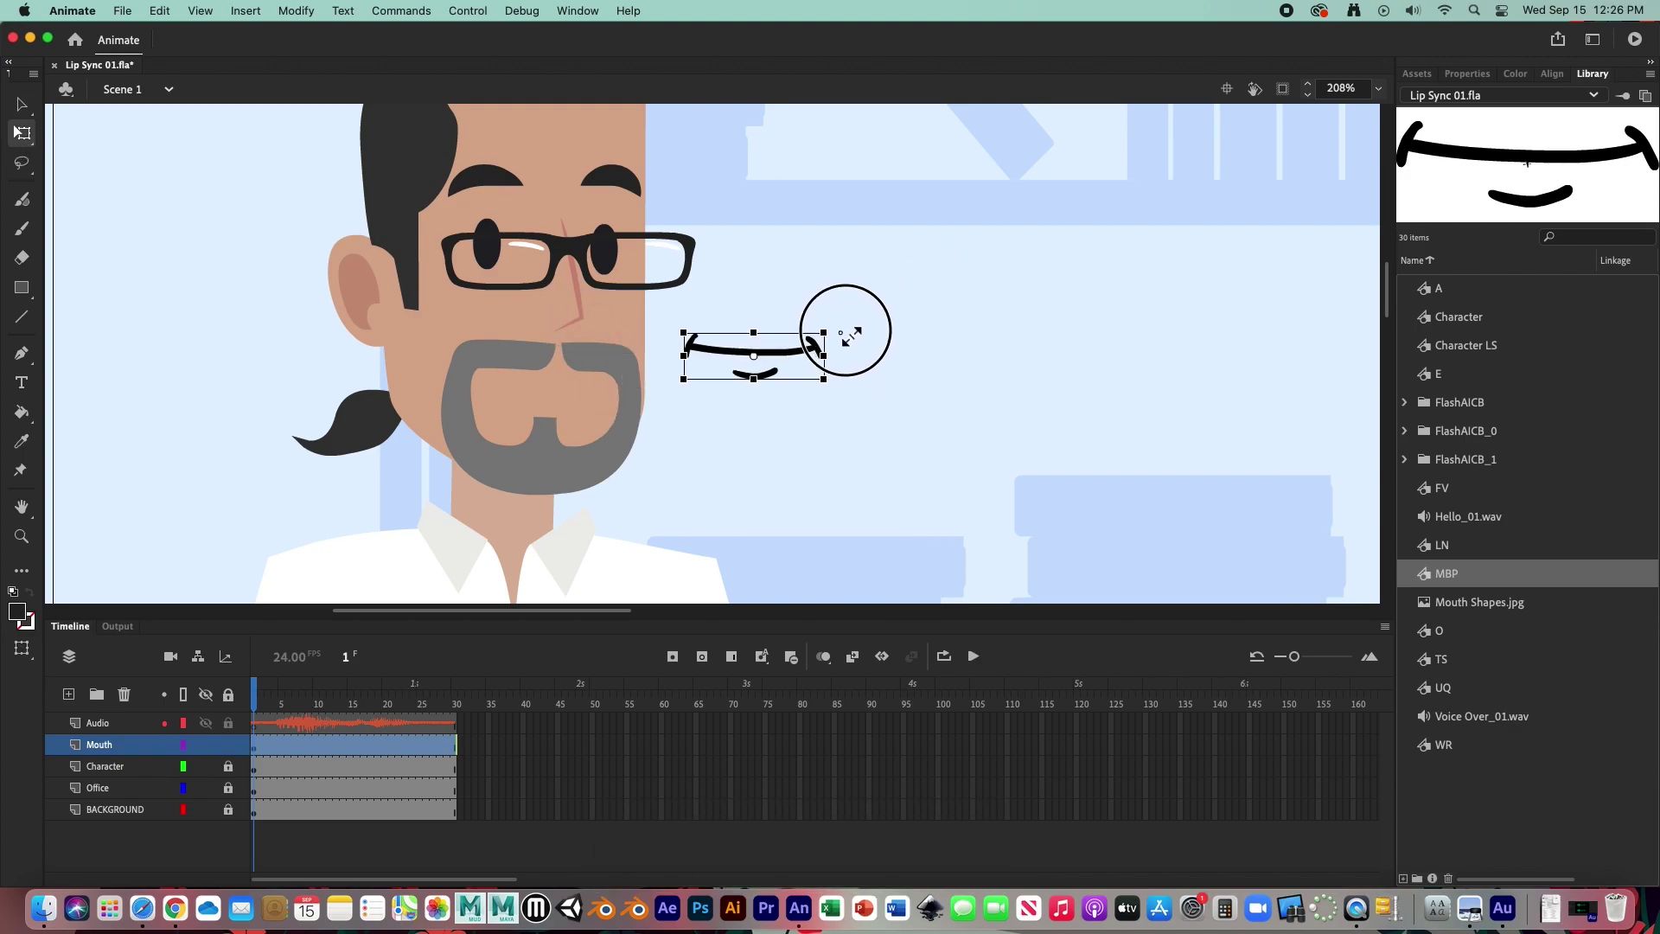
{"action": "left_click_drag", "start_coordinate": [820, 357], "coordinate": [599, 399]}
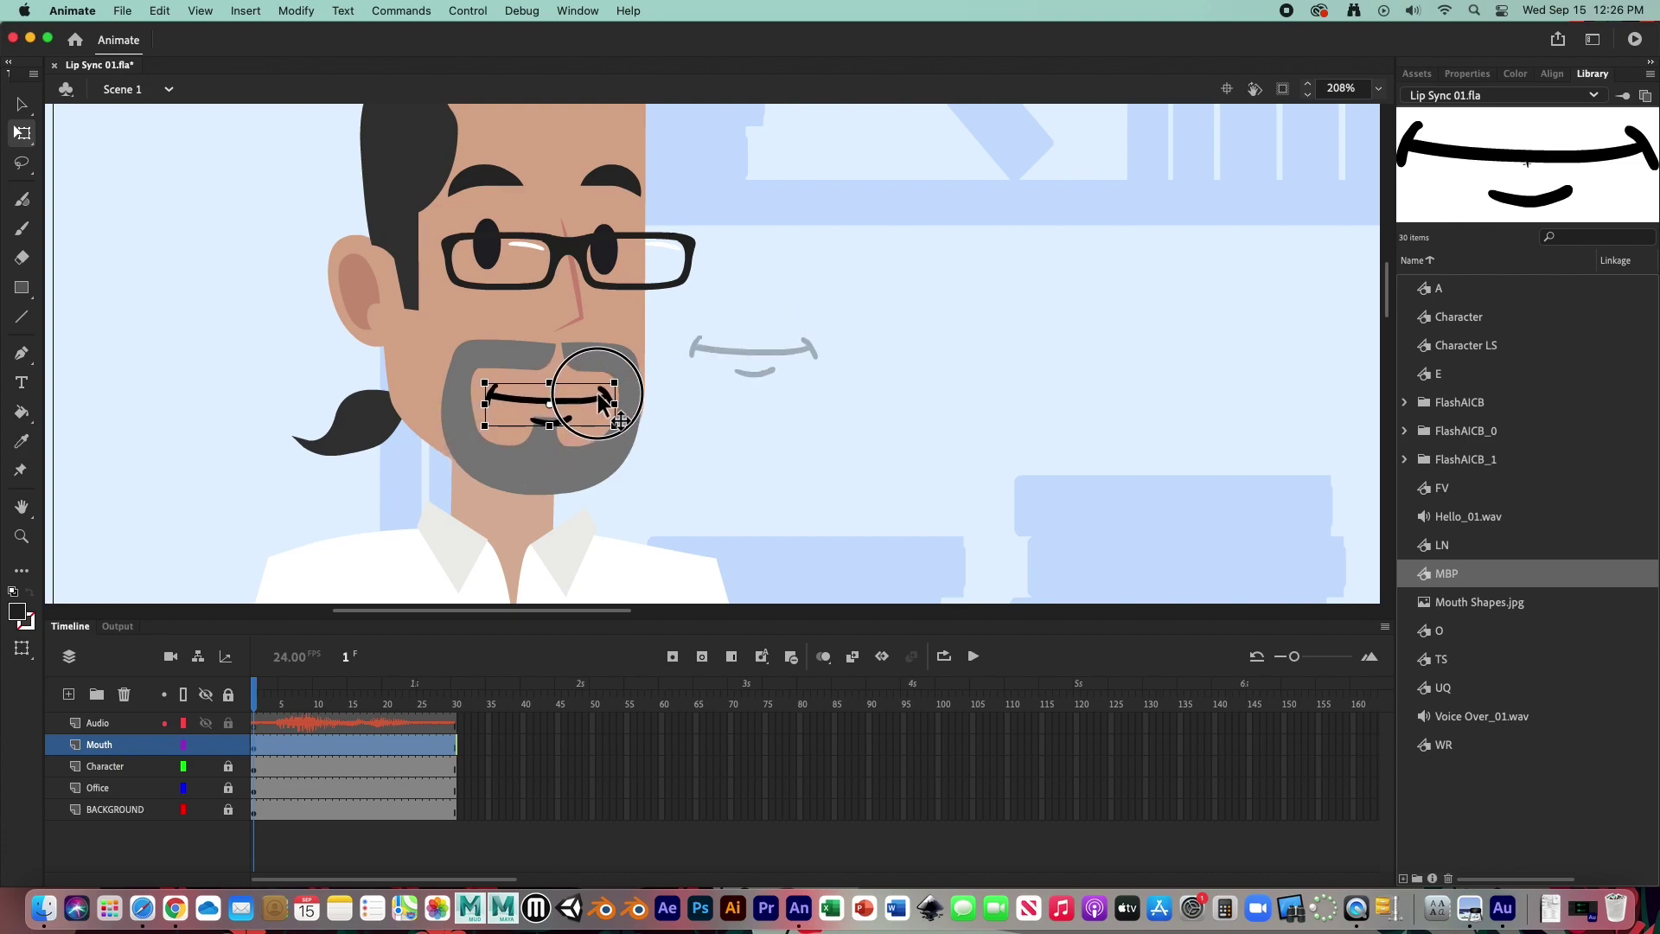
{"action": "left_click", "coordinate": [765, 405]}
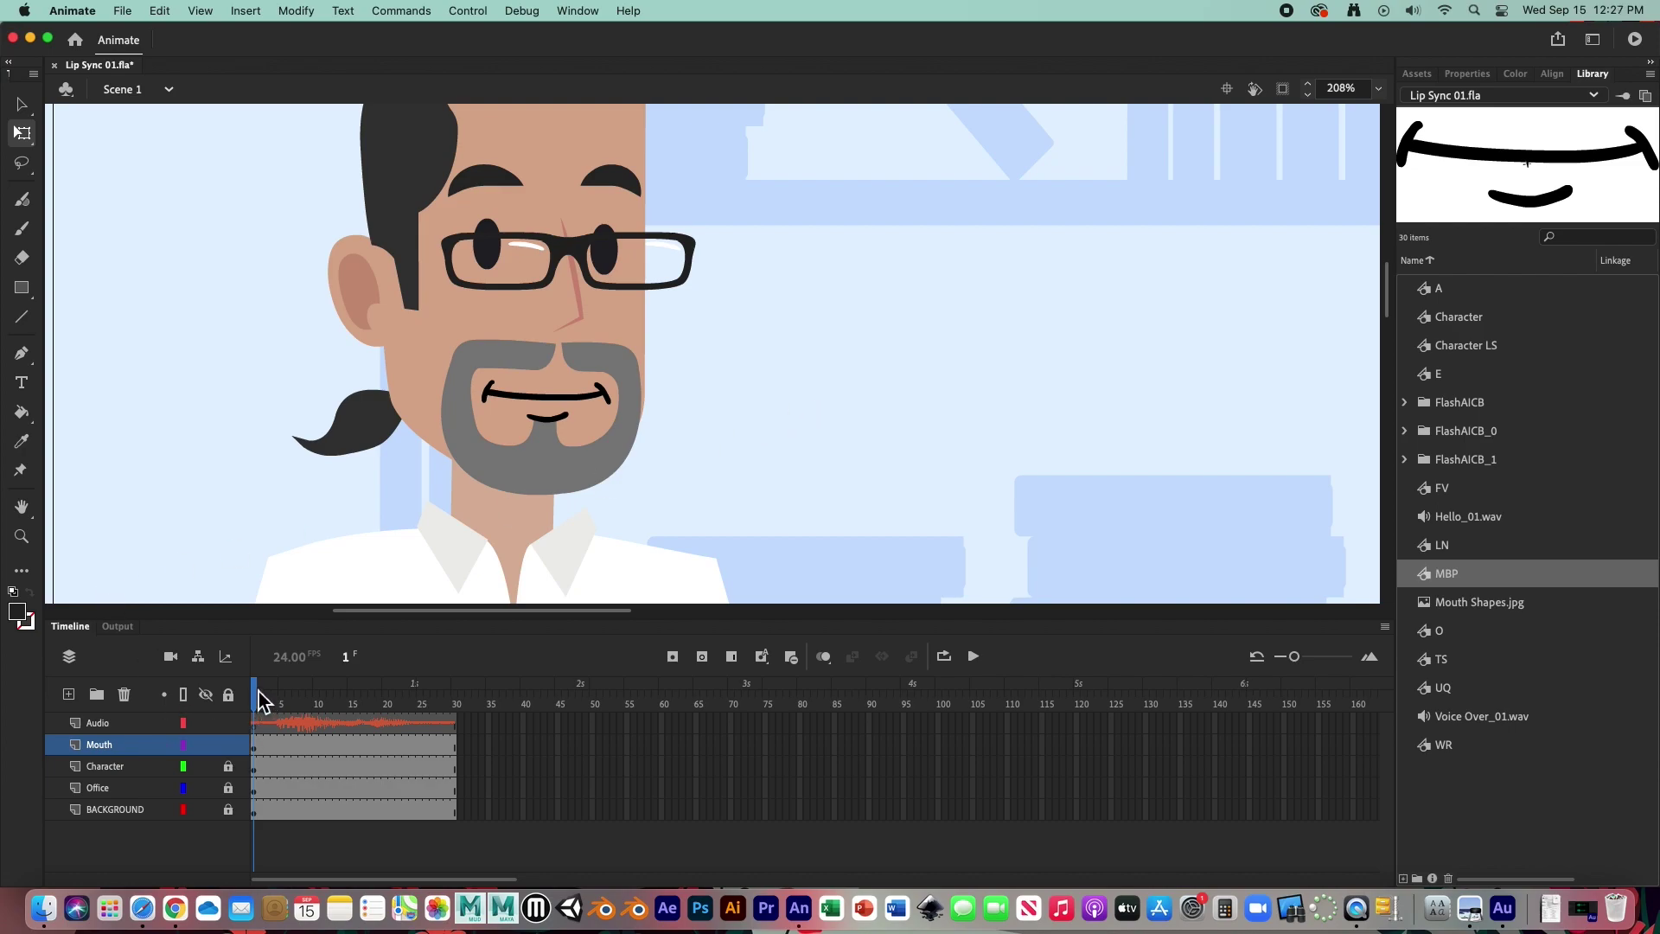
Step: Scrub the audio to frame 5, where speech starts, and add a Mouth layer blank keyframe
{"action": "left_click_drag", "start_coordinate": [259, 701], "coordinate": [358, 698]}
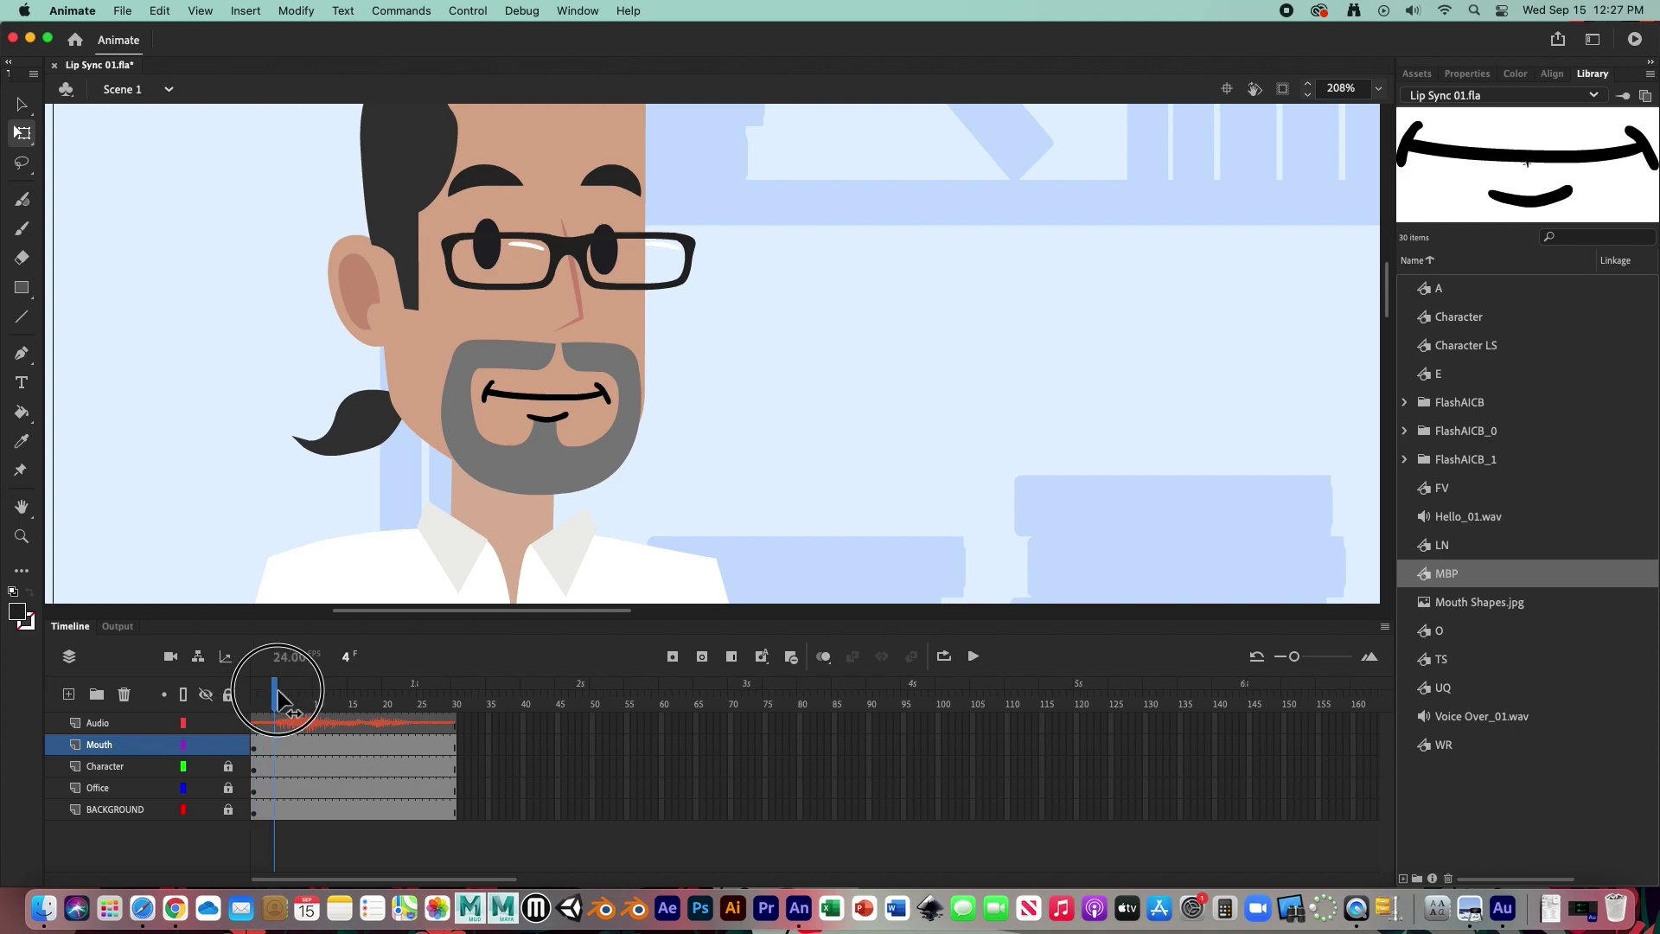
{"action": "left_click_drag", "start_coordinate": [359, 698], "coordinate": [276, 698]}
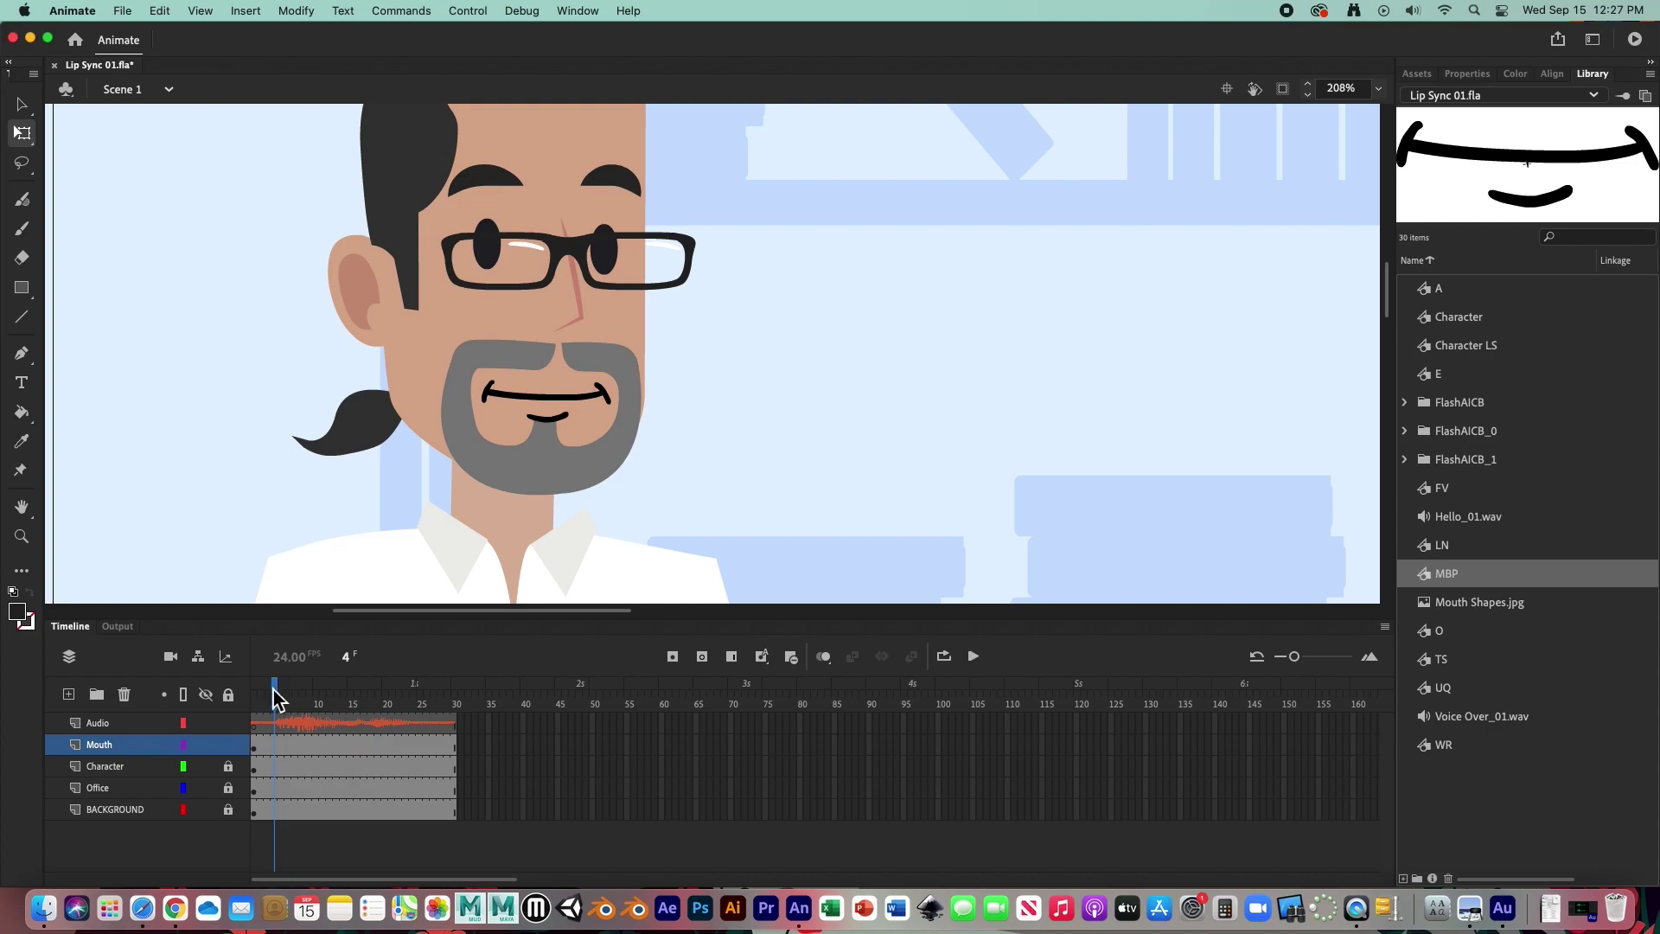
{"action": "left_click", "coordinate": [275, 700]}
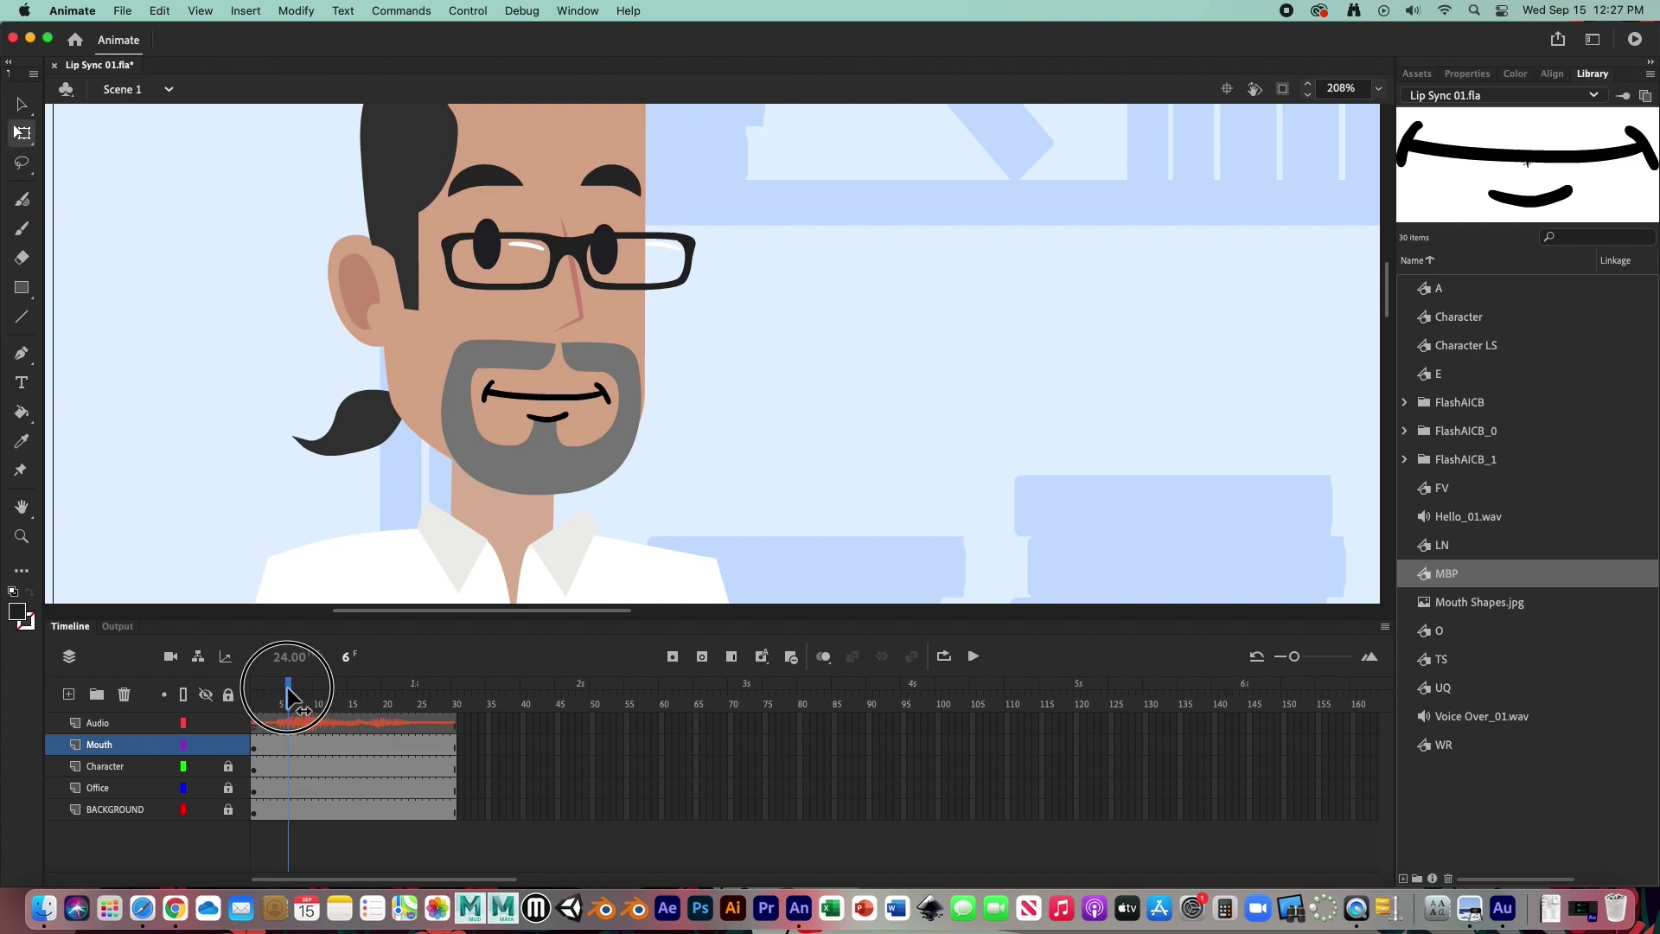
{"action": "left_click_drag", "start_coordinate": [288, 701], "coordinate": [279, 705]}
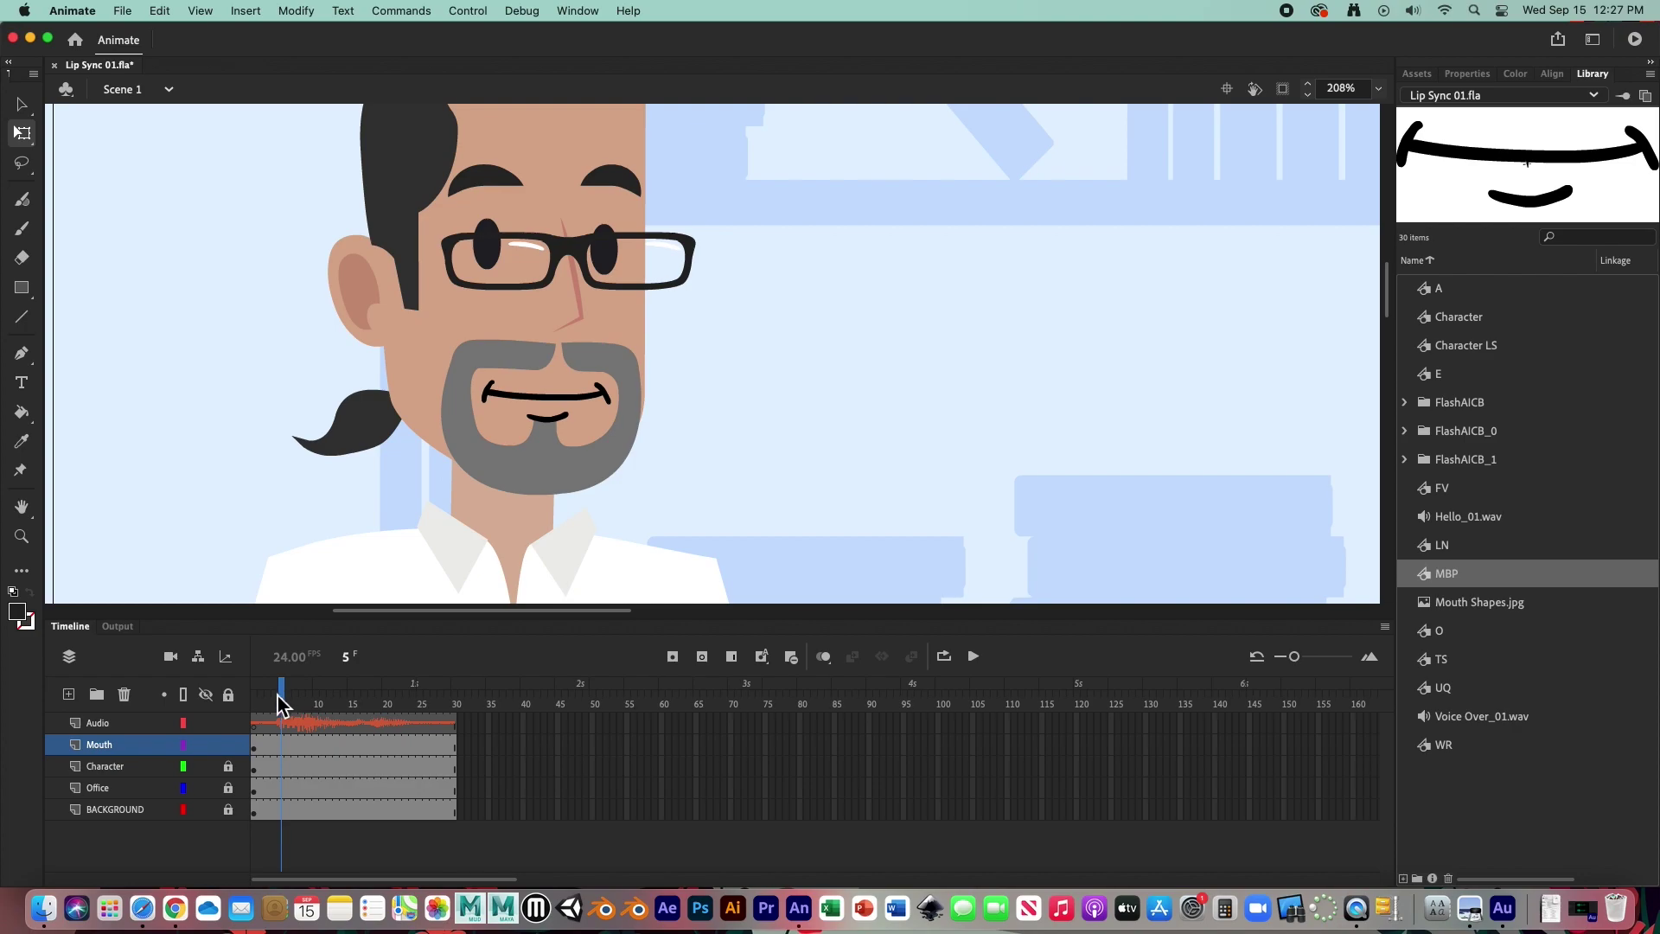
{"action": "left_click", "coordinate": [280, 743]}
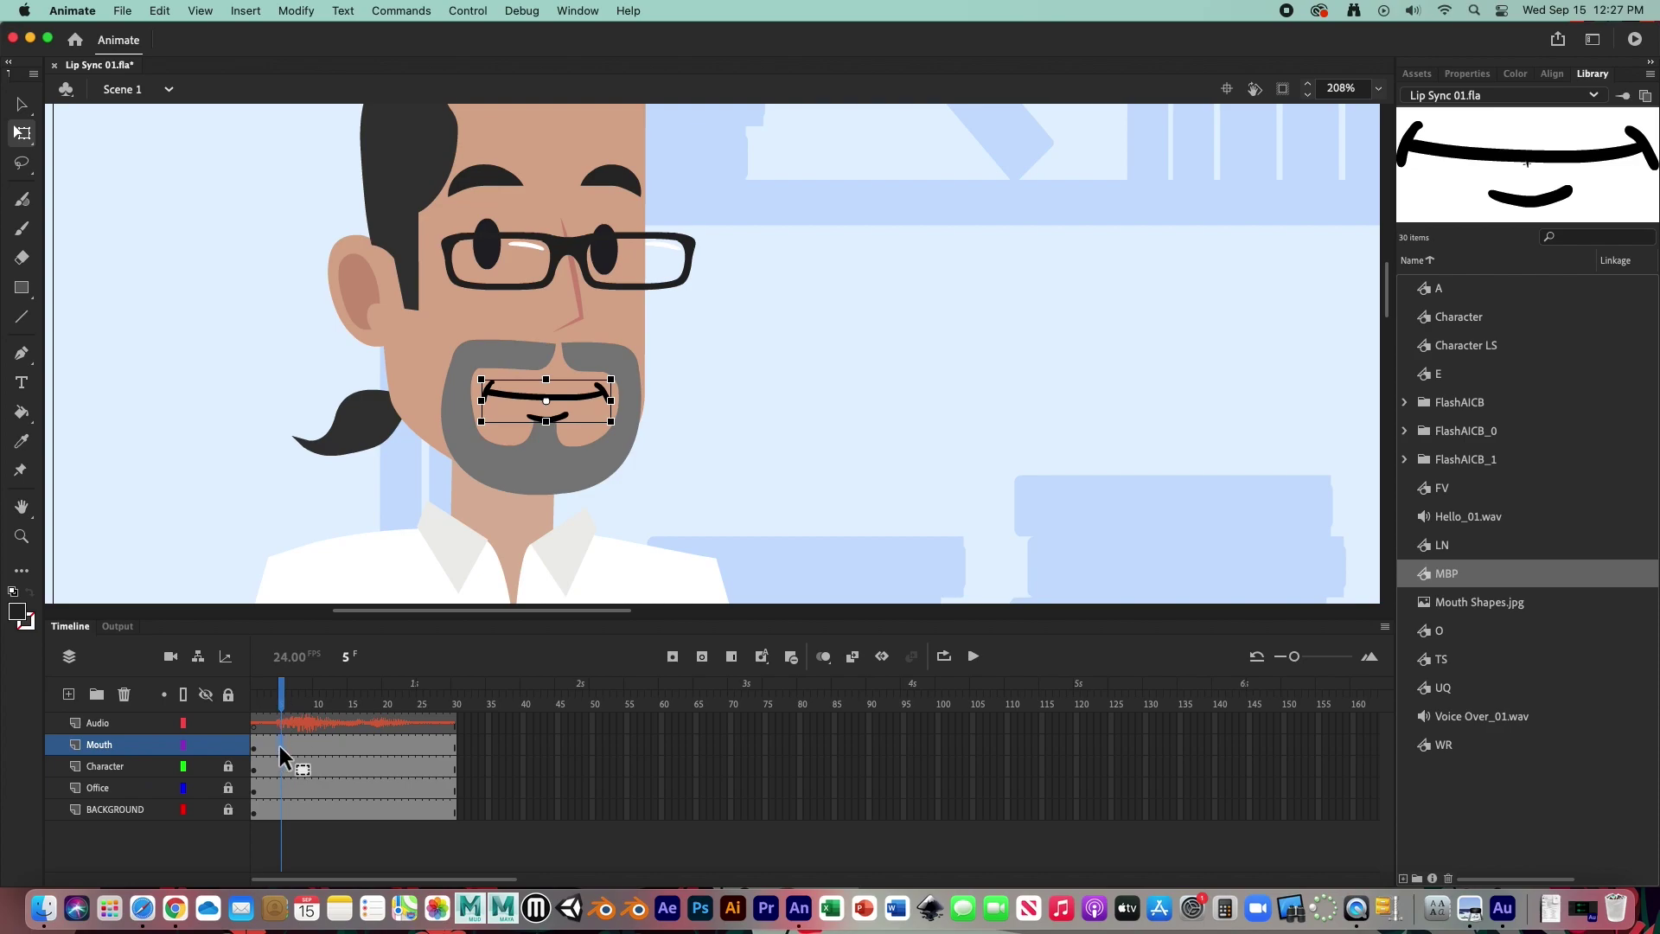
{"action": "left_click", "coordinate": [704, 660]}
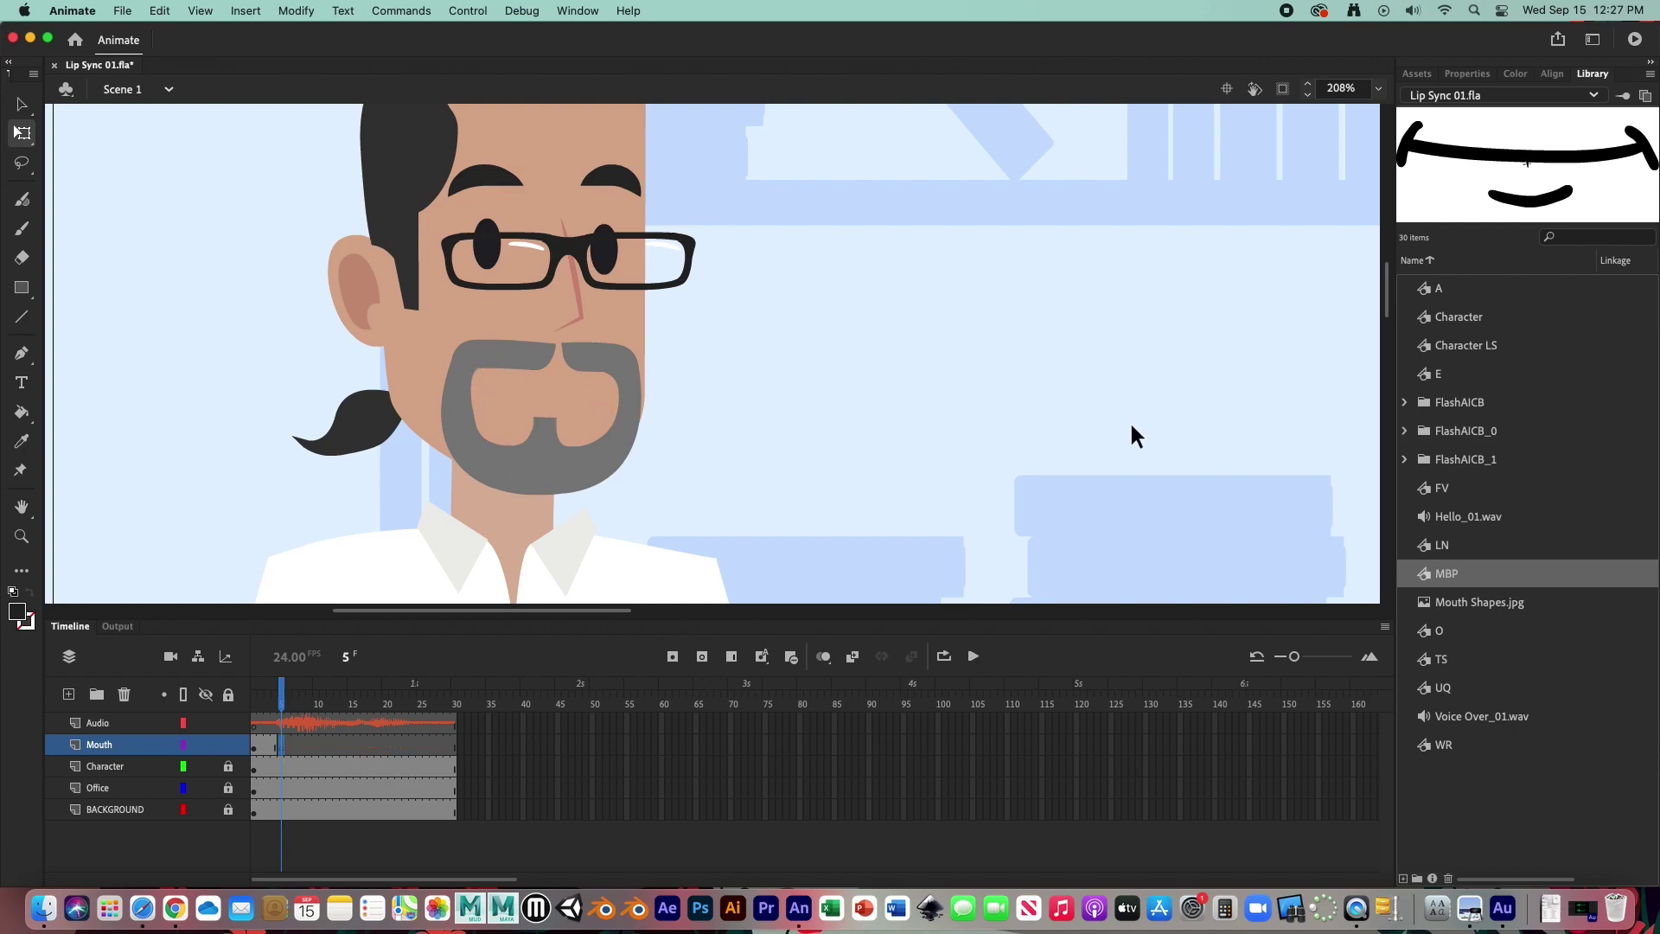
Step: Place the A mouth shape, scale it to fit the face, and turn on Onion Skin
{"action": "left_click", "coordinate": [1440, 292]}
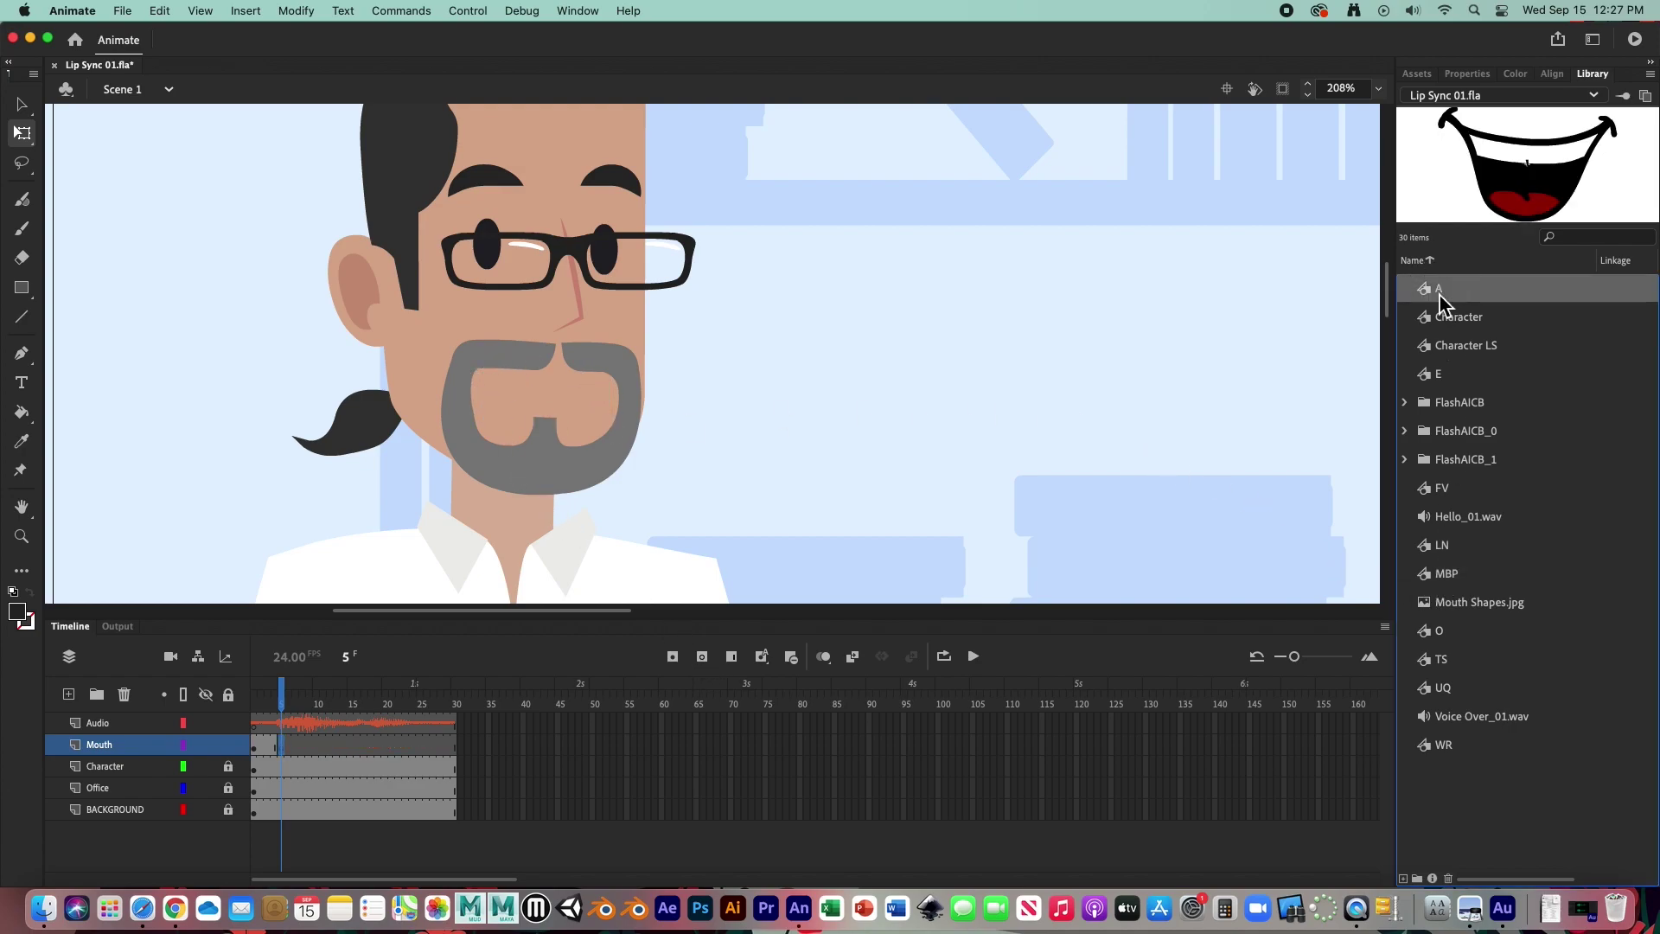
{"action": "left_click_drag", "start_coordinate": [1433, 299], "coordinate": [871, 407]}
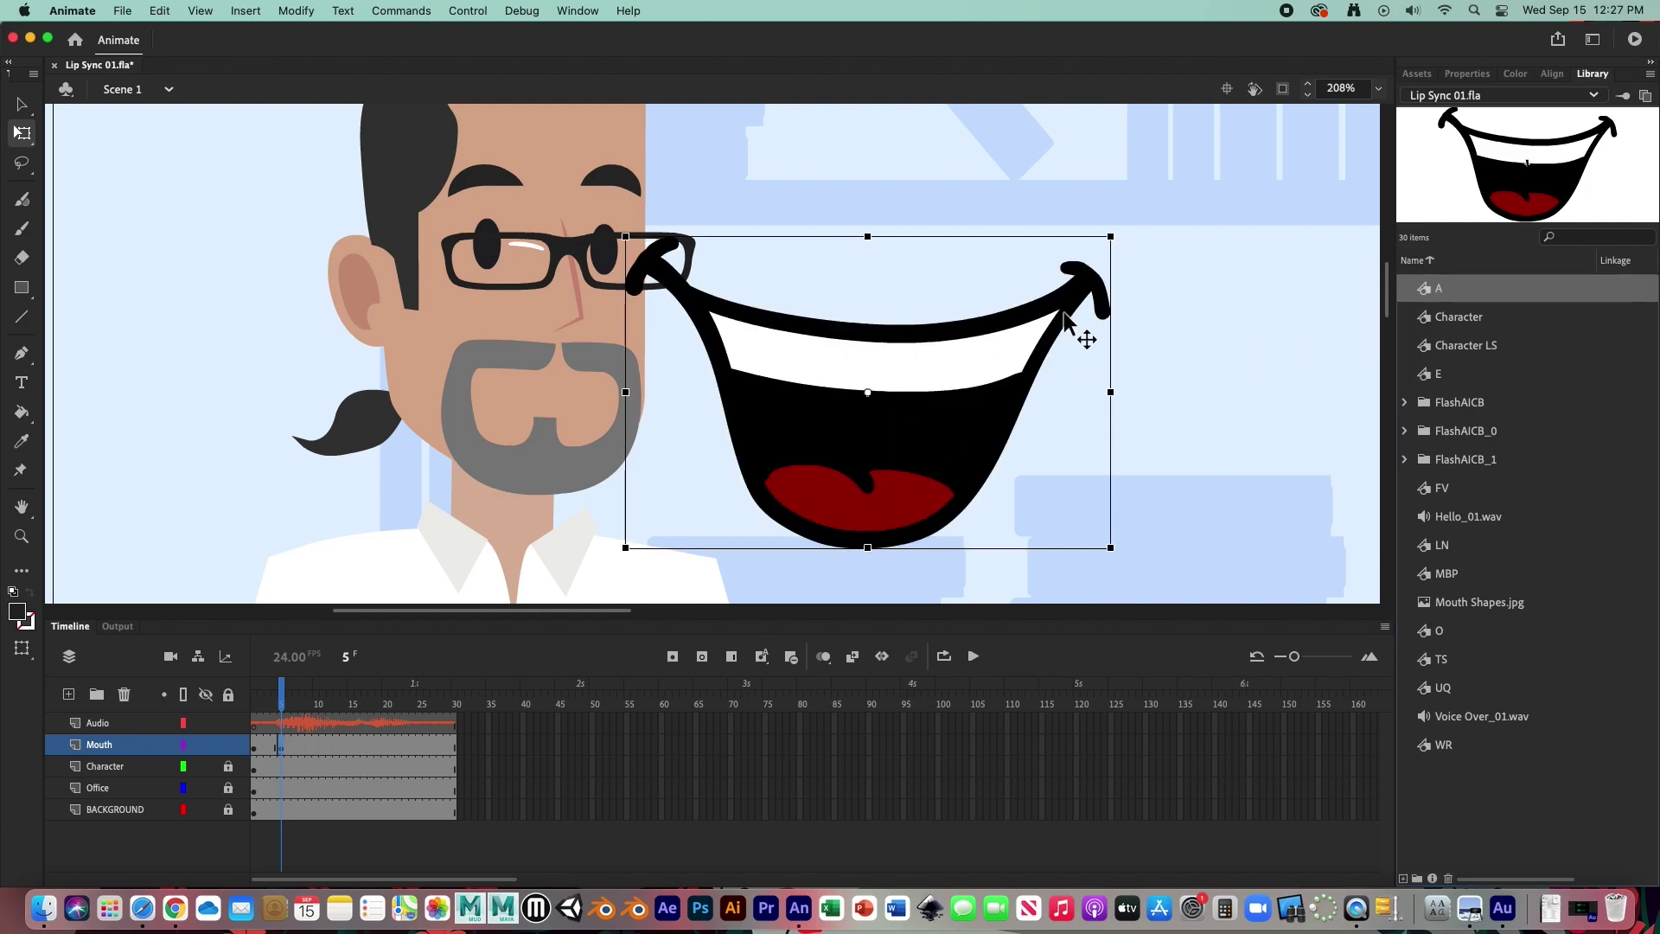
{"action": "mouse_move", "coordinate": [1112, 240]}
{"action": "left_mouse_down"}
{"action": "mouse_move", "coordinate": [937, 354]}
{"action": "mouse_move", "coordinate": [586, 389]}
{"action": "left_mouse_up"}
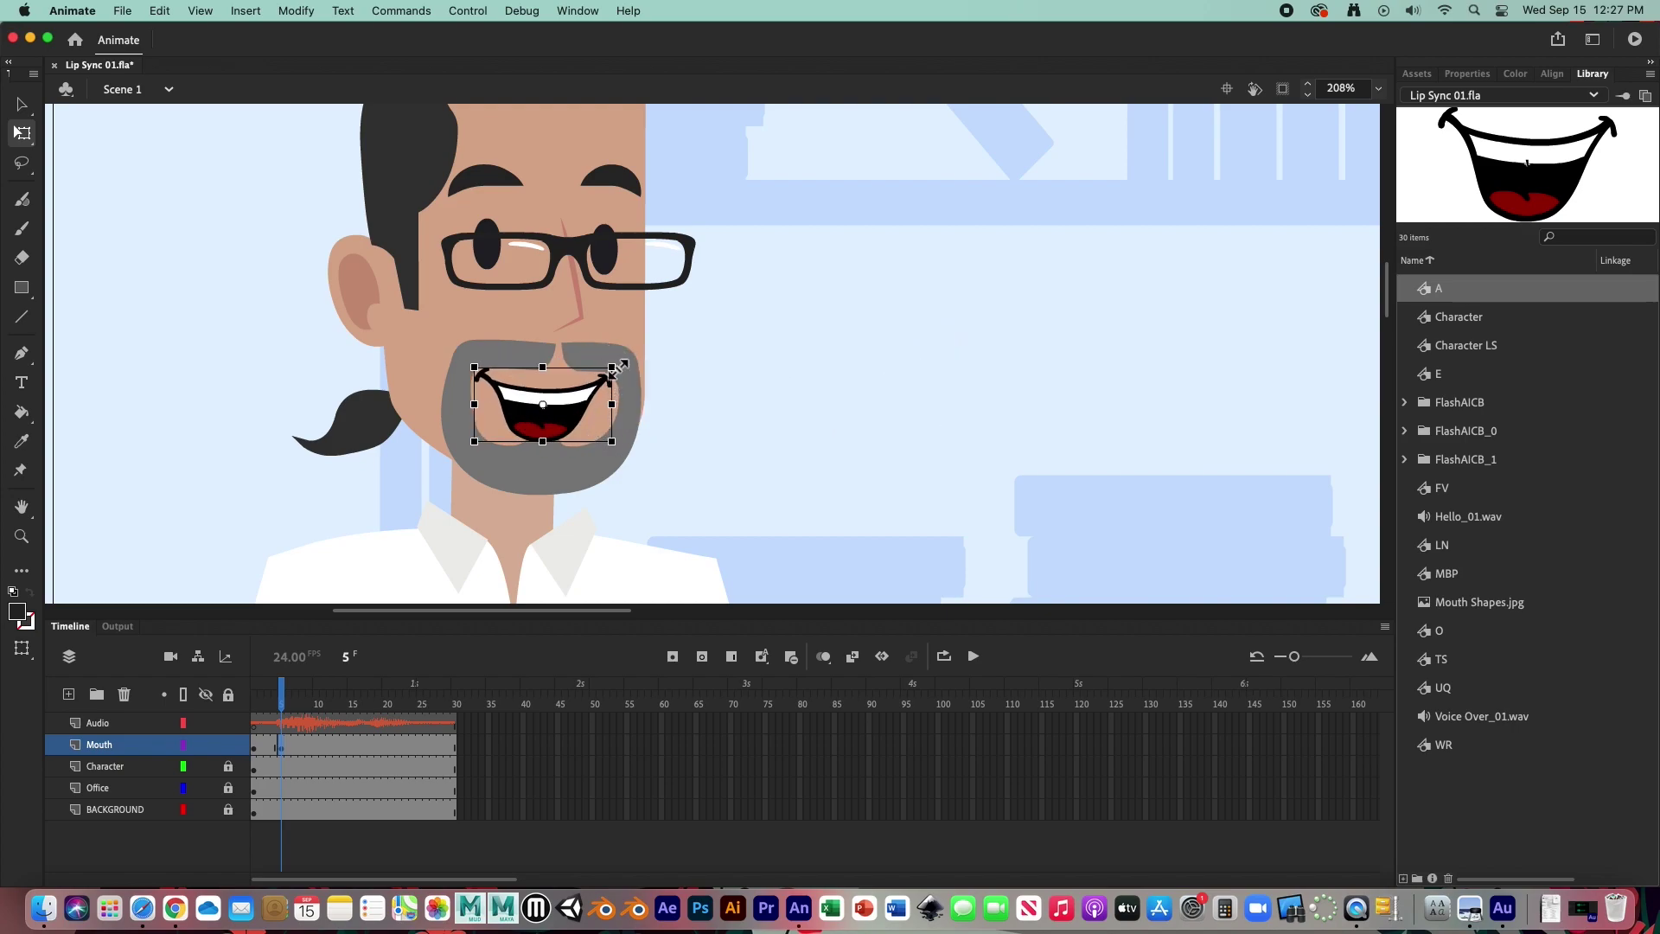
{"action": "left_click_drag", "start_coordinate": [617, 367], "coordinate": [548, 384]}
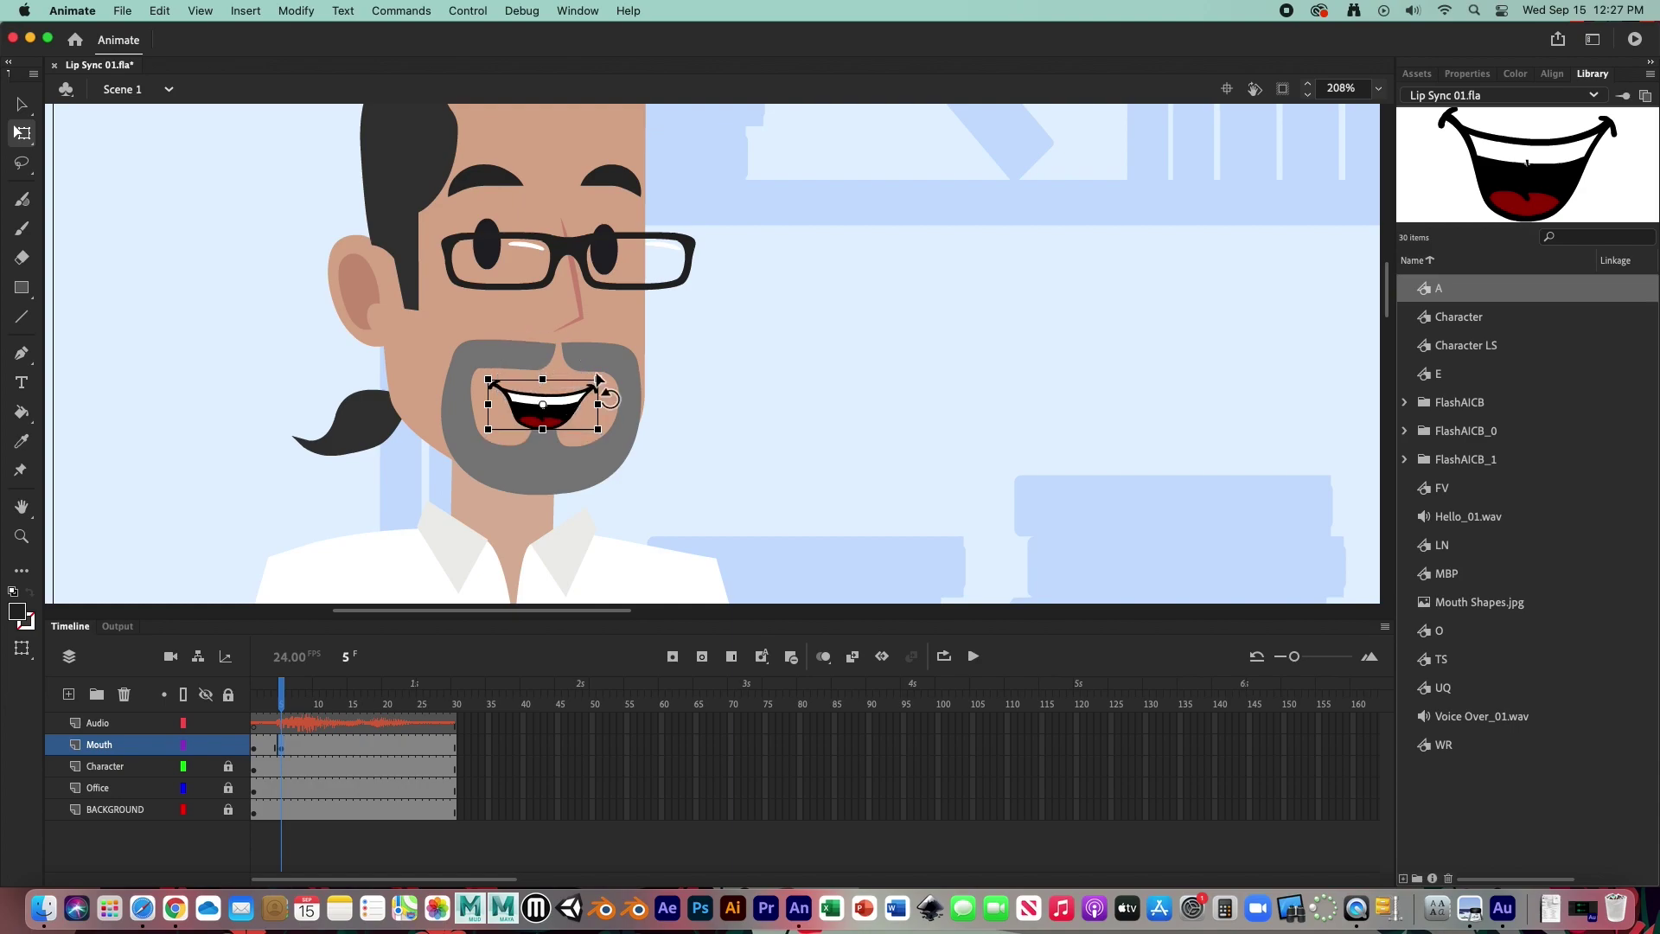
{"action": "left_click_drag", "start_coordinate": [601, 381], "coordinate": [606, 381]}
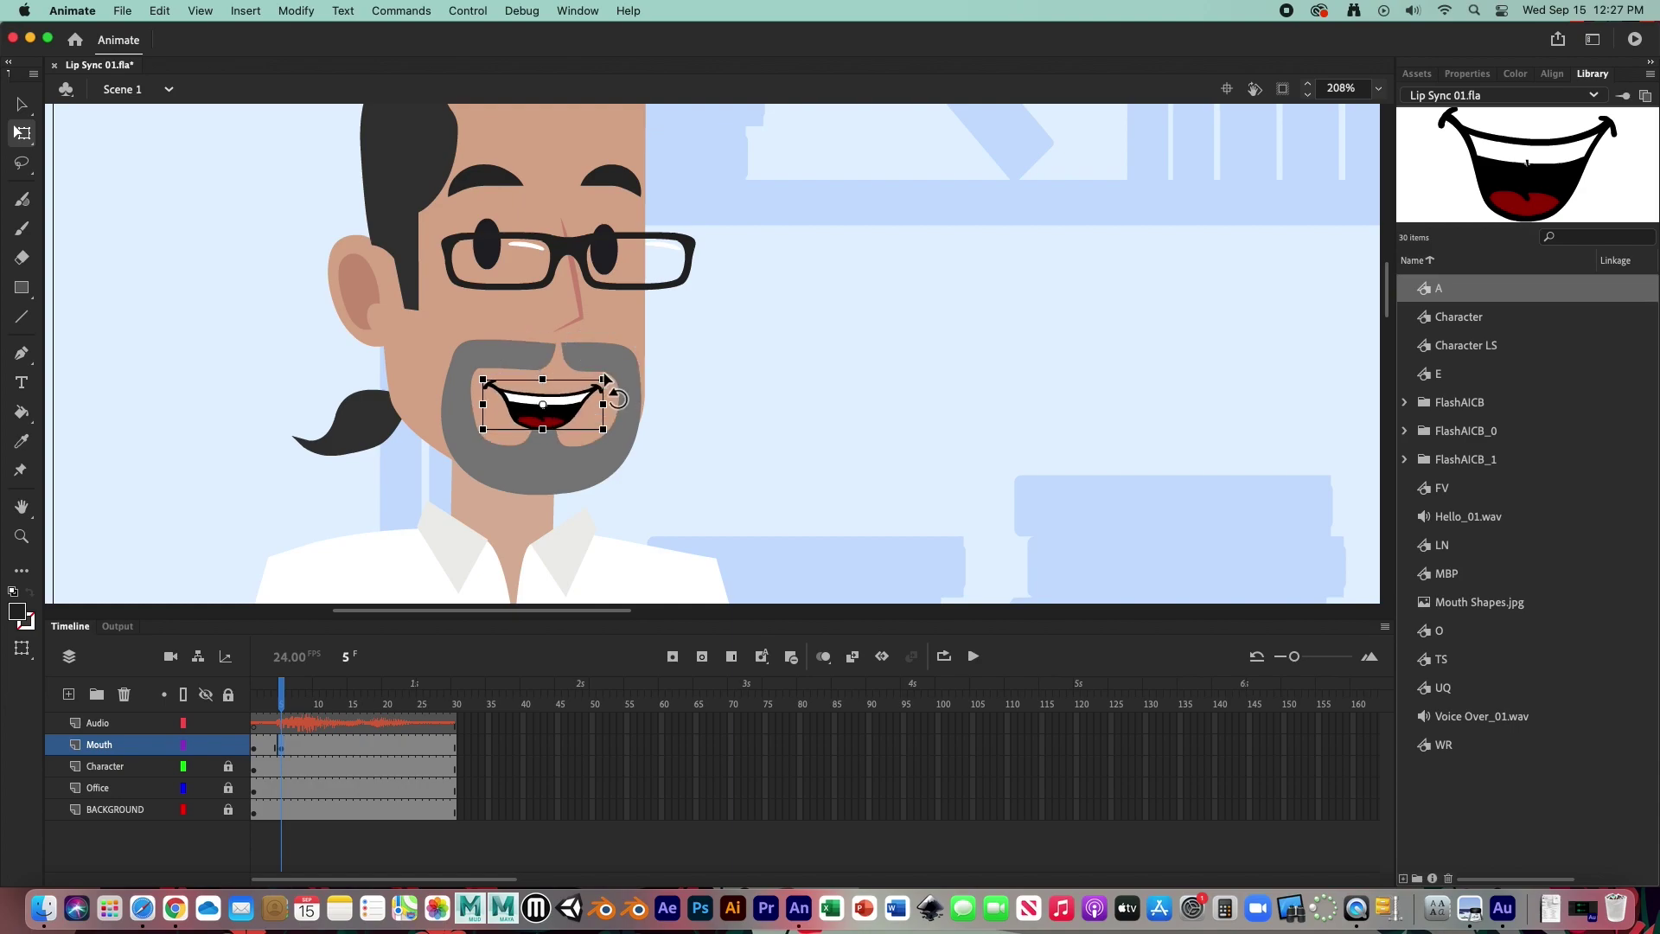
{"action": "left_click", "coordinate": [826, 657]}
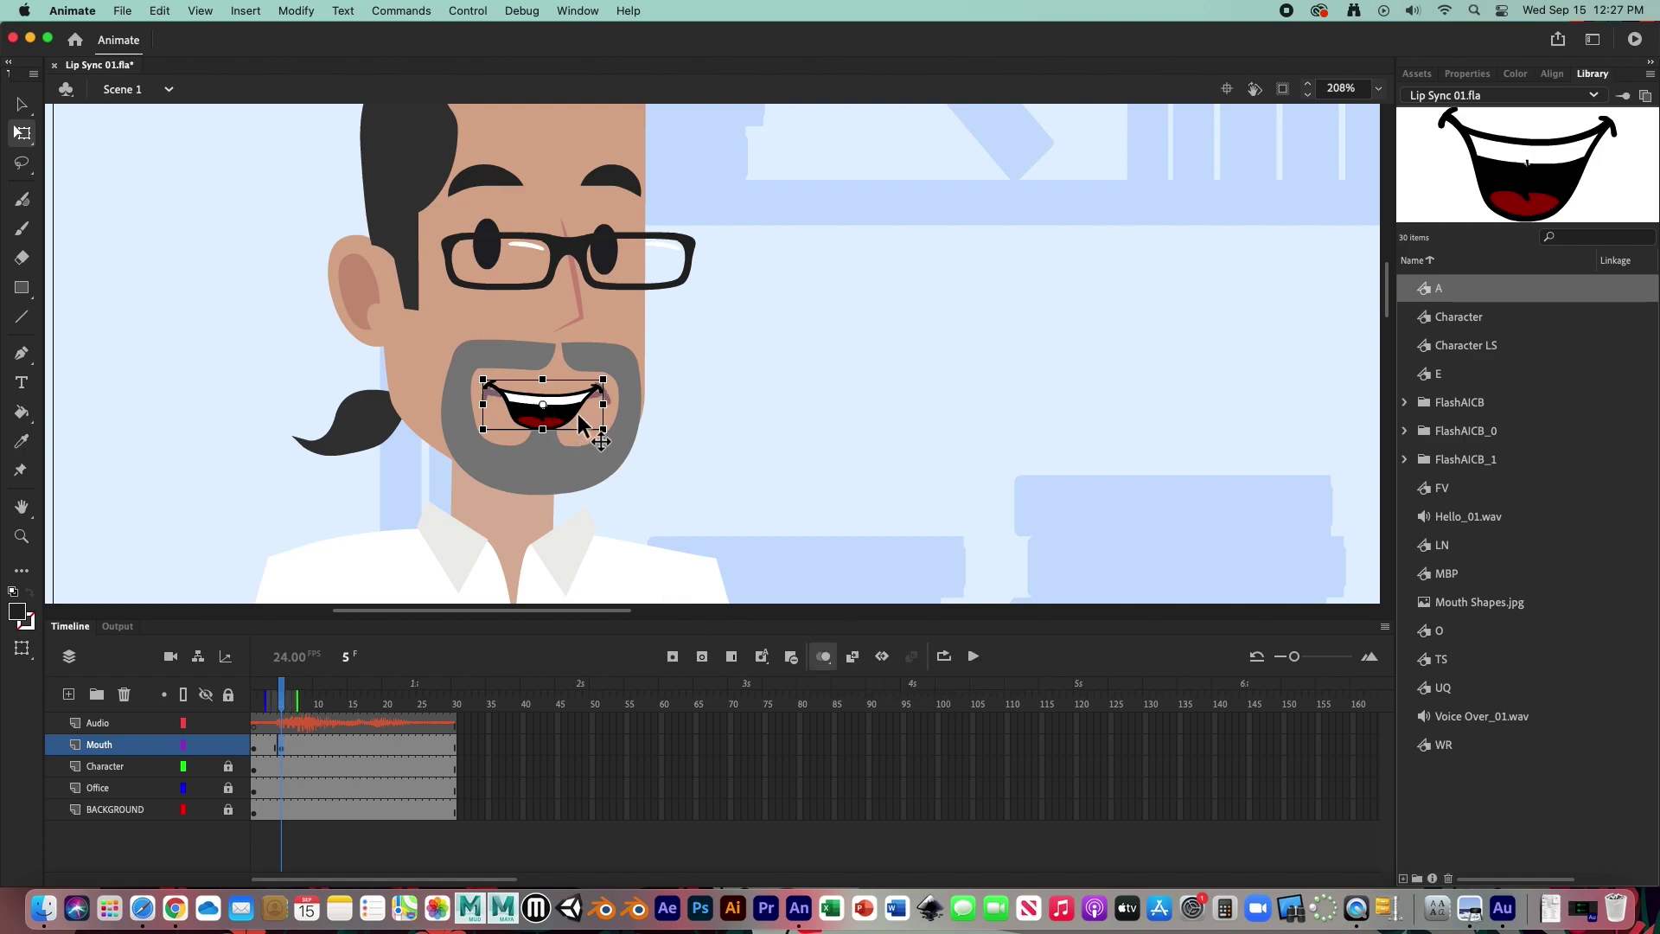
{"action": "left_click_drag", "start_coordinate": [607, 385], "coordinate": [610, 381]}
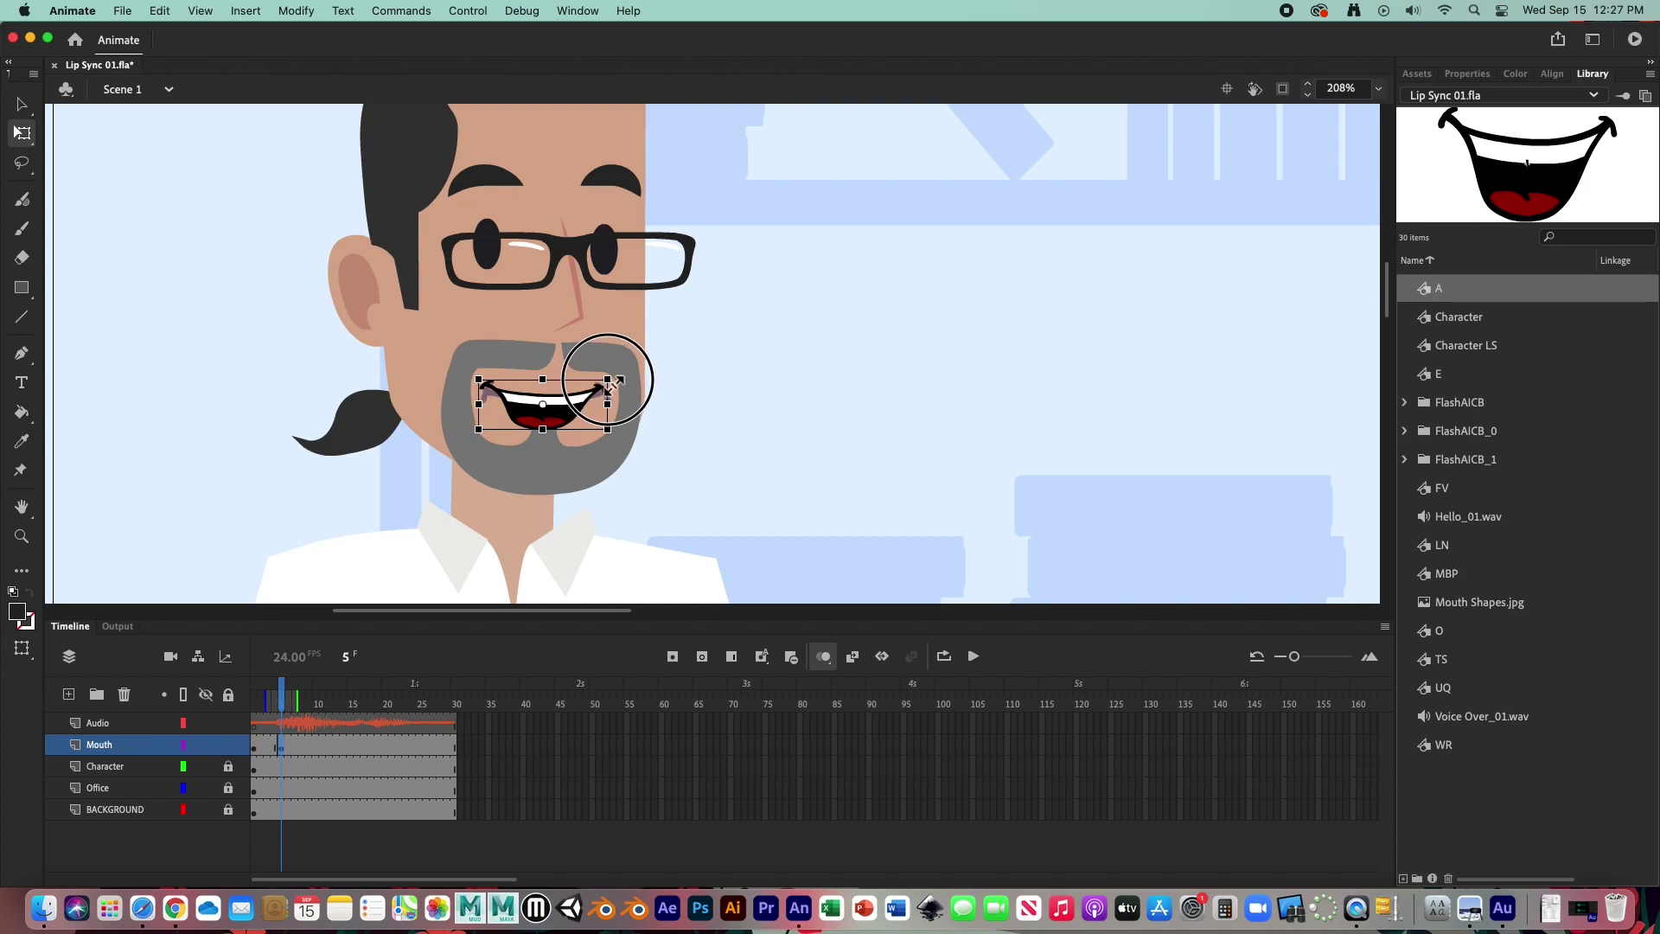
{"action": "mouse_move", "coordinate": [610, 382]}
{"action": "left_mouse_down"}
{"action": "mouse_move", "coordinate": [556, 402]}
{"action": "mouse_move", "coordinate": [556, 379]}
{"action": "left_mouse_up"}
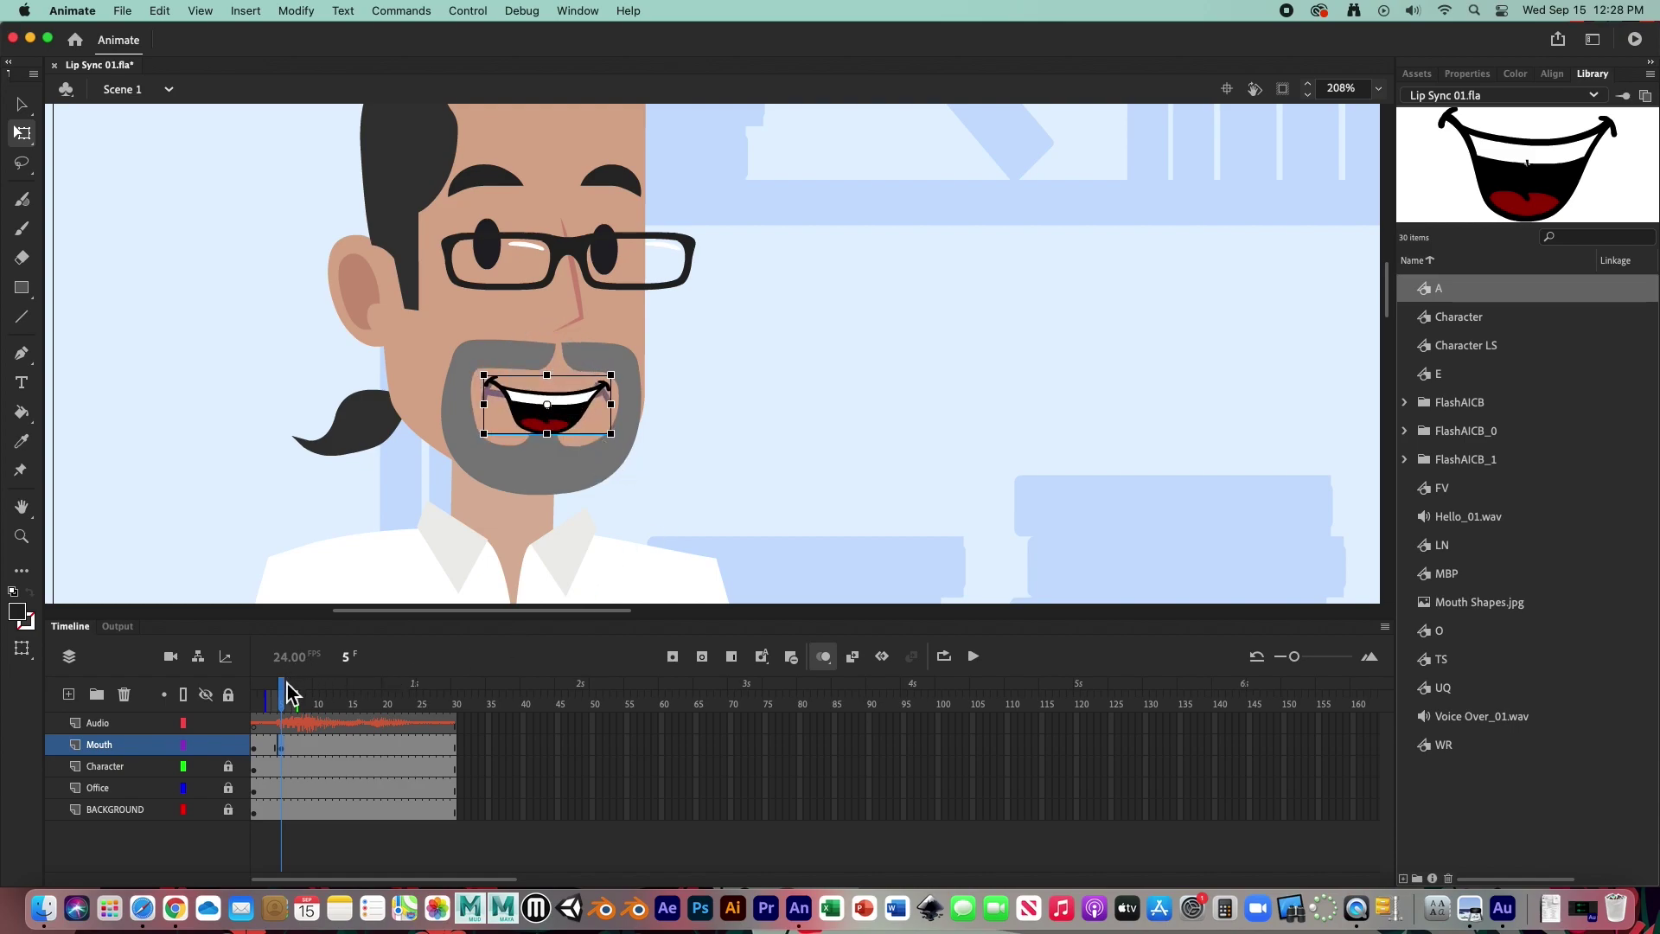
Step: Scrub to check the mouth change against the audio, then select Mouth frame 6
{"action": "left_click_drag", "start_coordinate": [289, 701], "coordinate": [300, 702]}
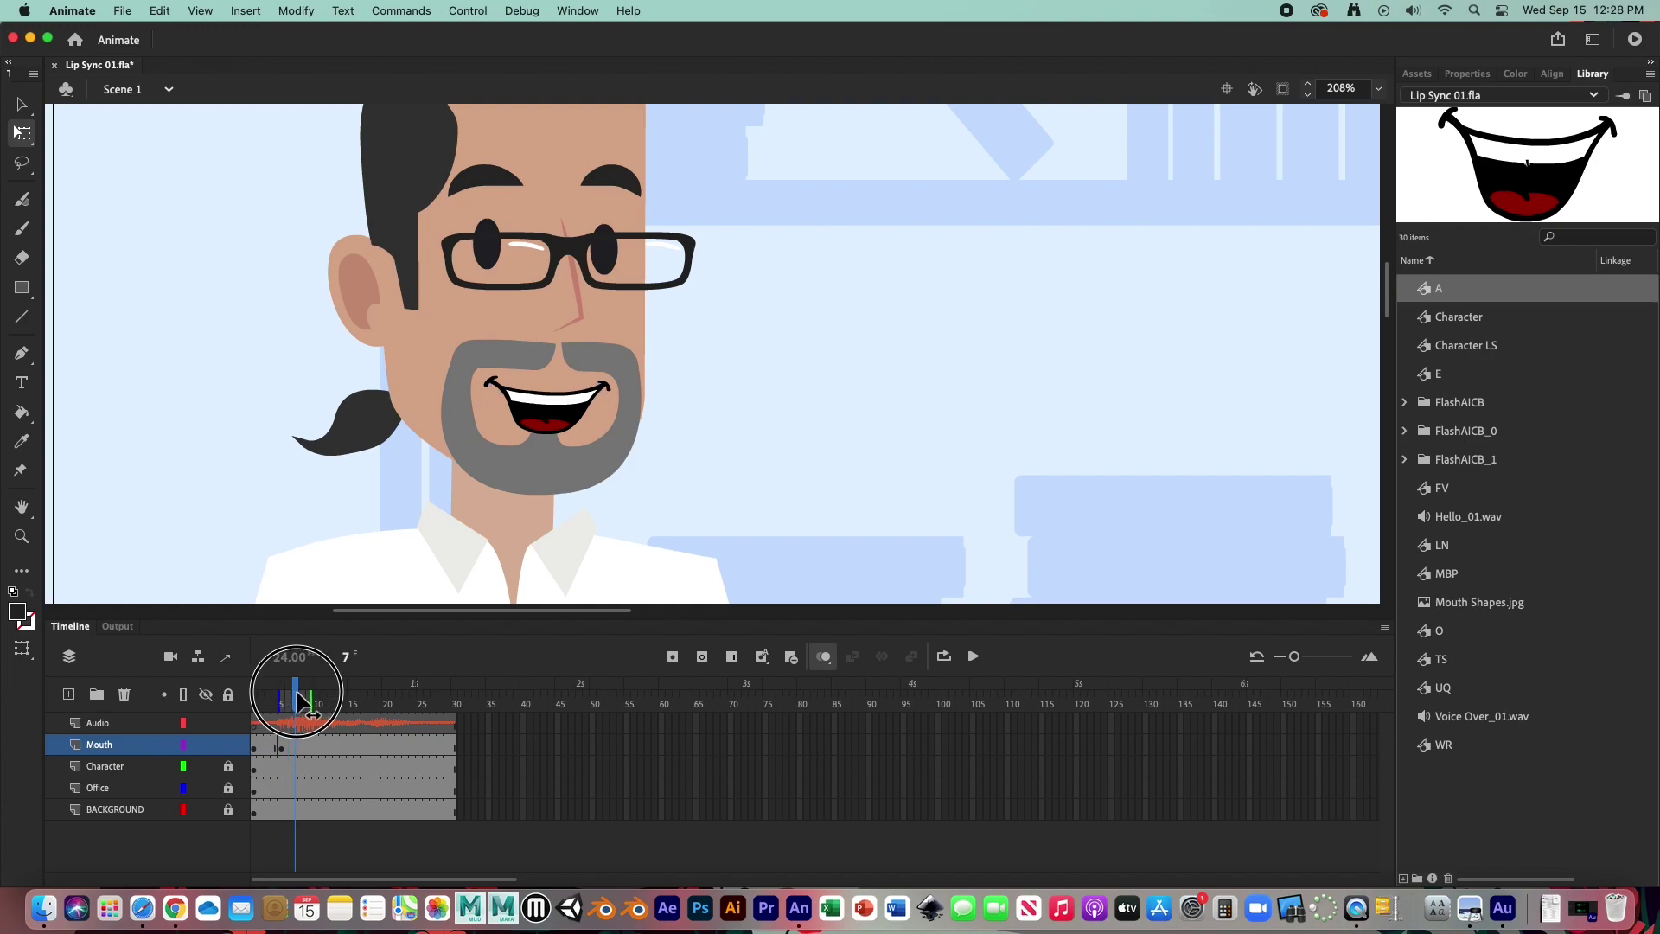
{"action": "left_click_drag", "start_coordinate": [299, 701], "coordinate": [296, 702]}
{"action": "left_click", "coordinate": [289, 754]}
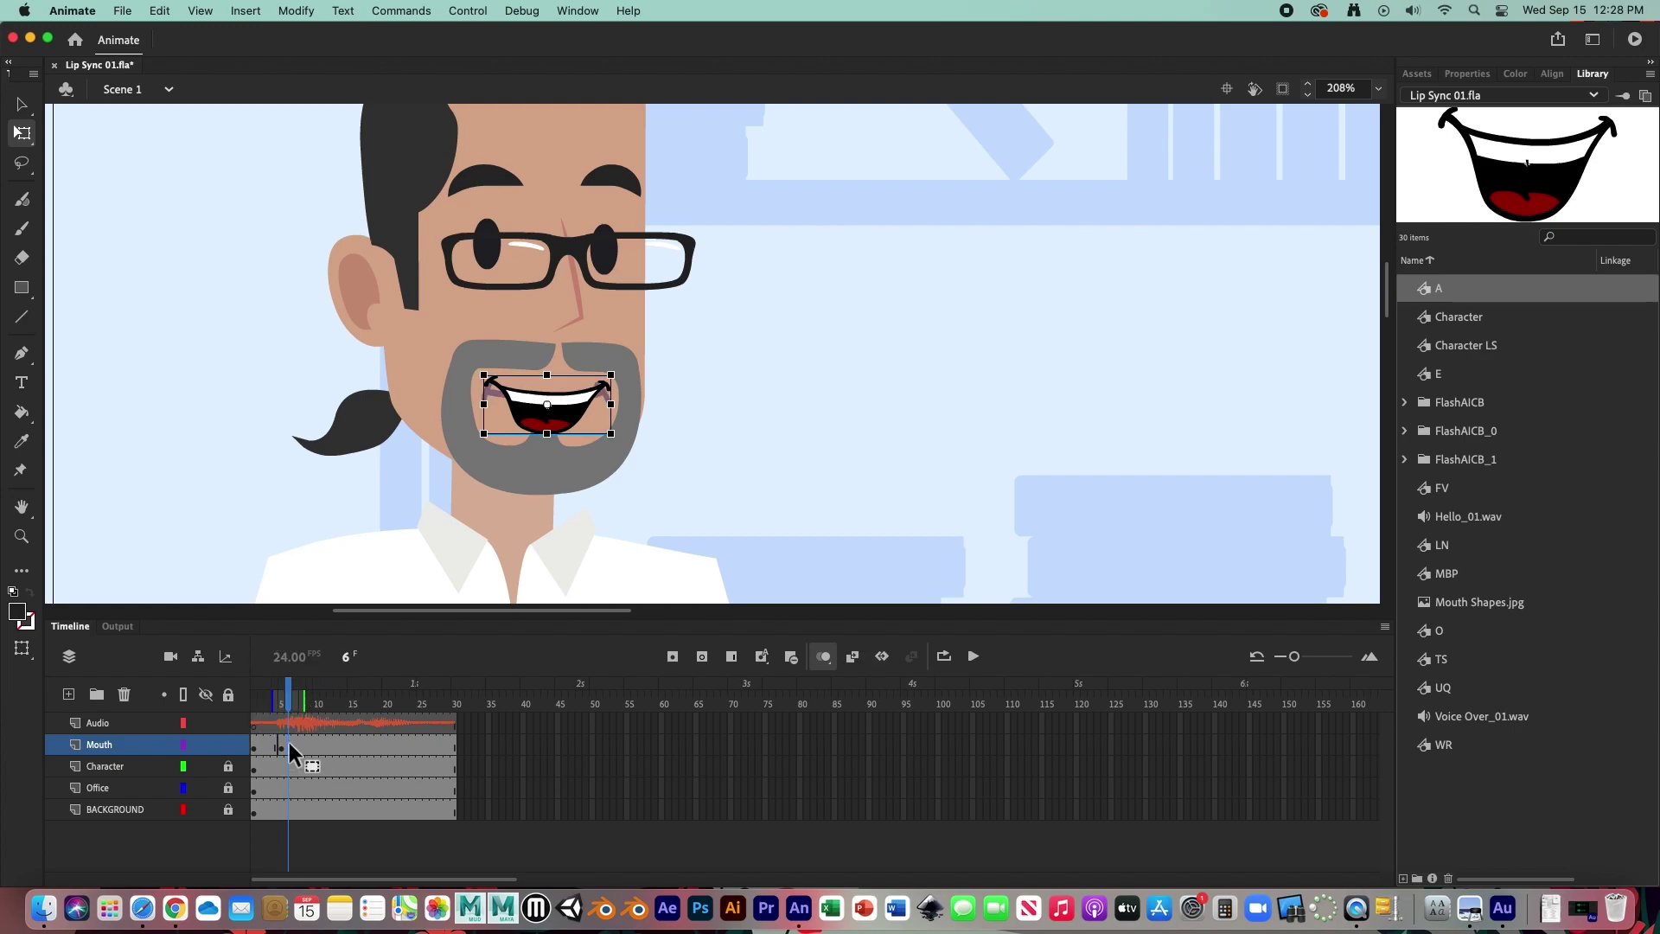
Step: Show the previous mouth as a ghost and fit the LN mouth shape onto the face
{"action": "left_click", "coordinate": [701, 656]}
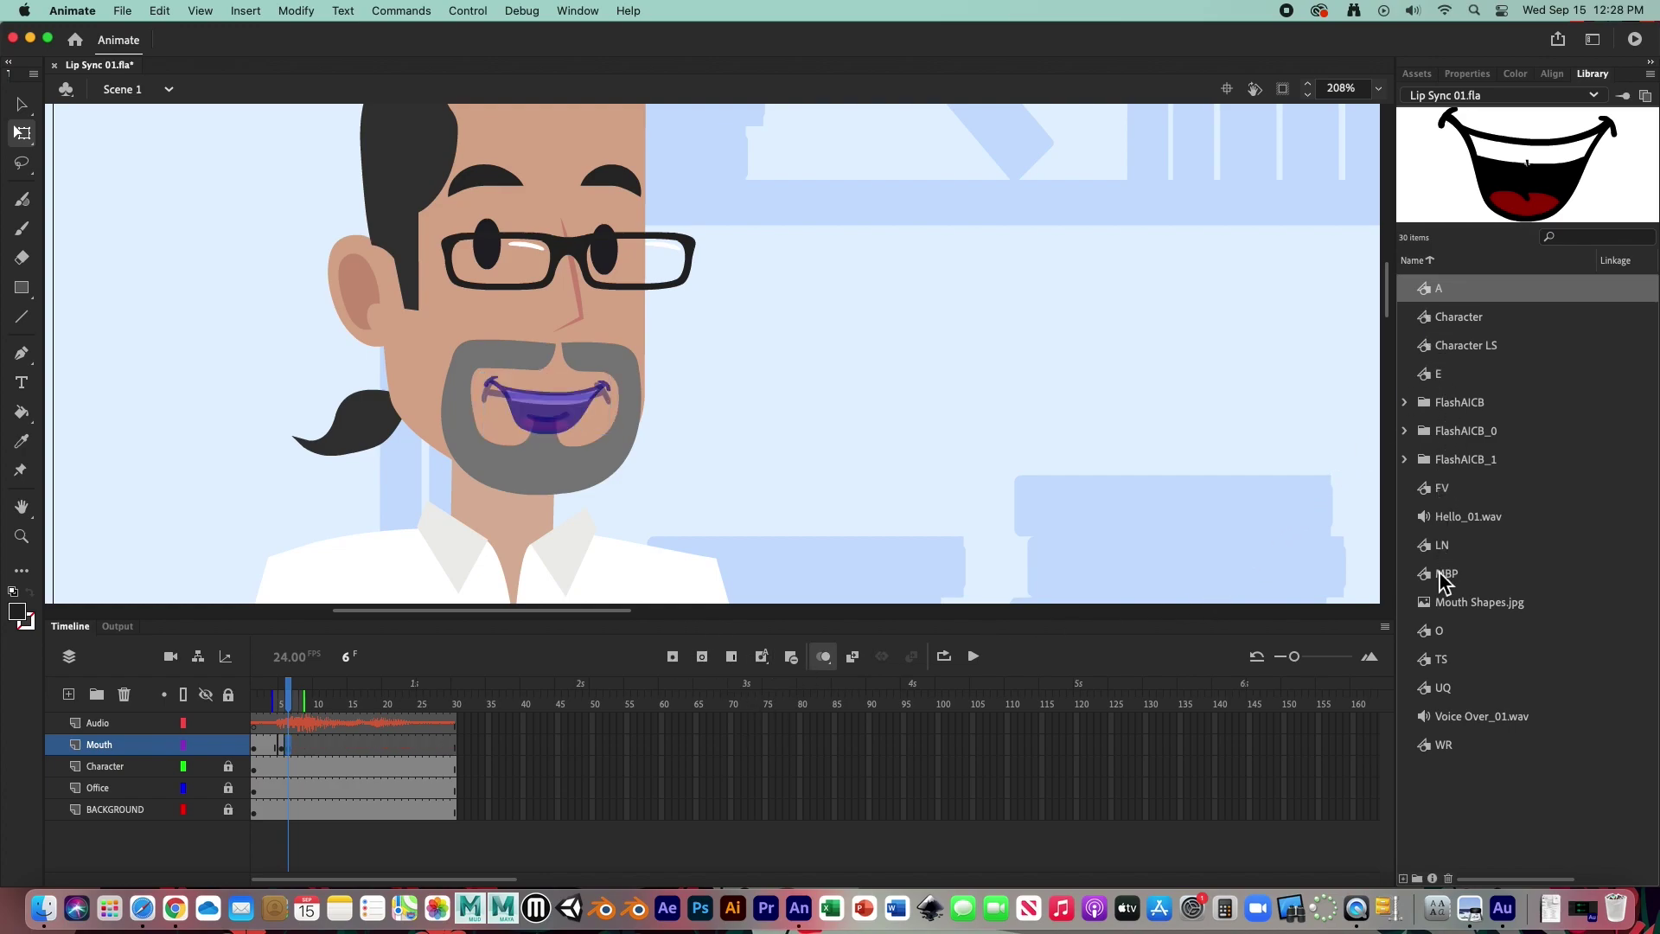
{"action": "left_click_drag", "start_coordinate": [1440, 547], "coordinate": [943, 387]}
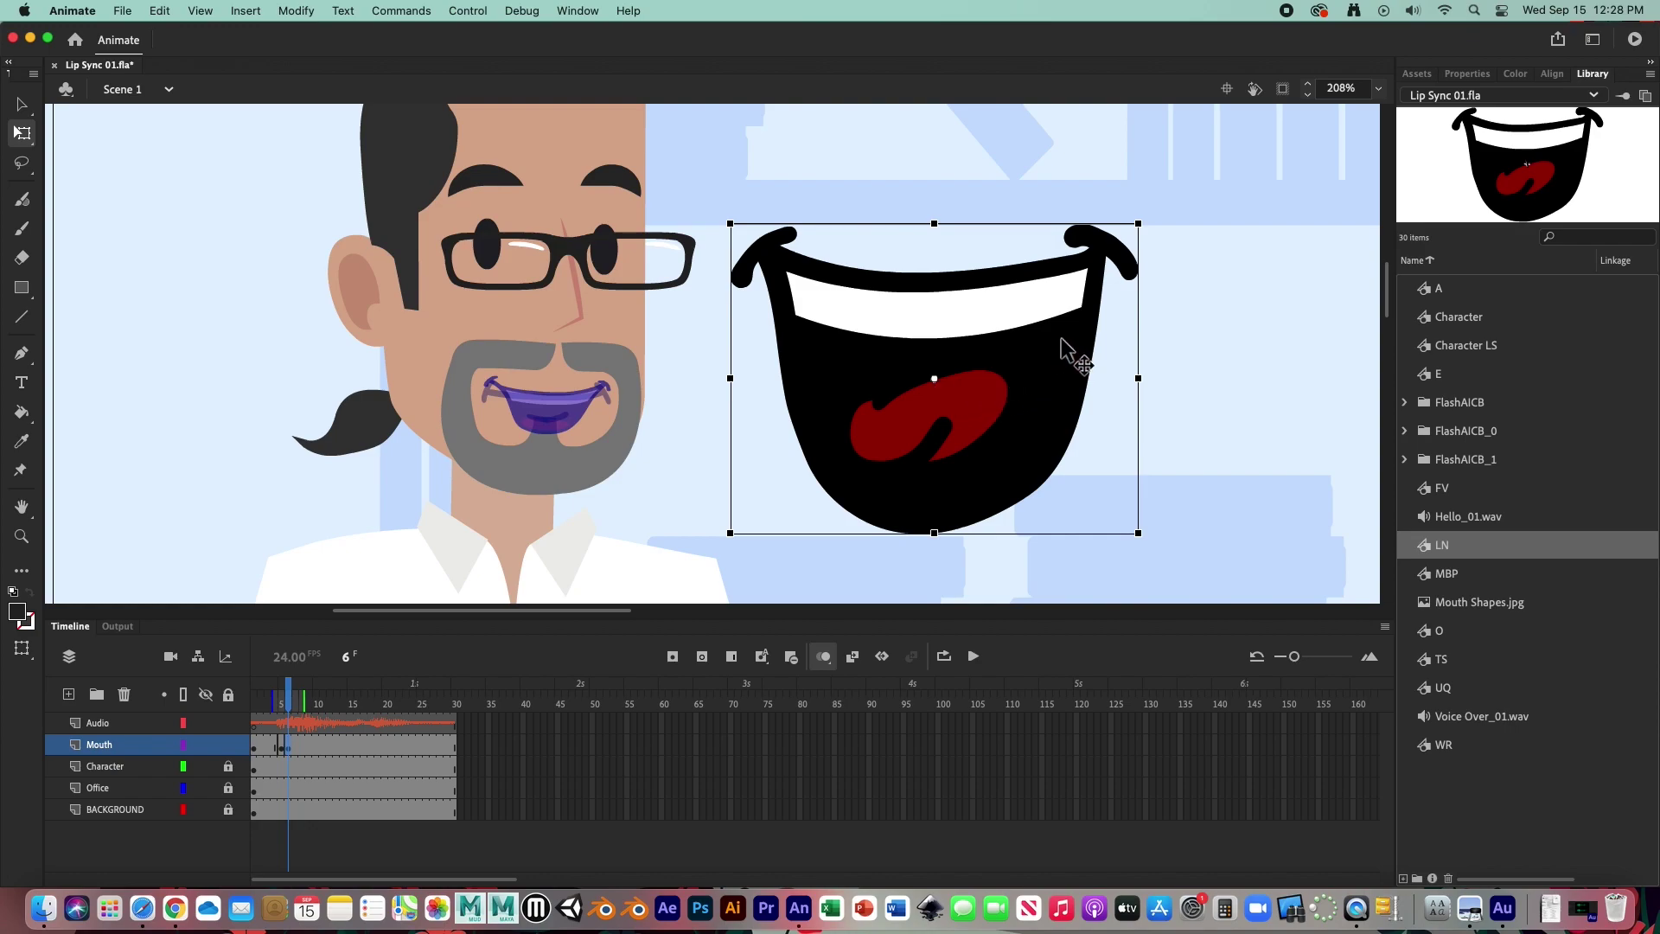
{"action": "mouse_move", "coordinate": [1139, 226]}
{"action": "left_mouse_down"}
{"action": "mouse_move", "coordinate": [984, 352]}
{"action": "mouse_move", "coordinate": [577, 405]}
{"action": "left_mouse_up"}
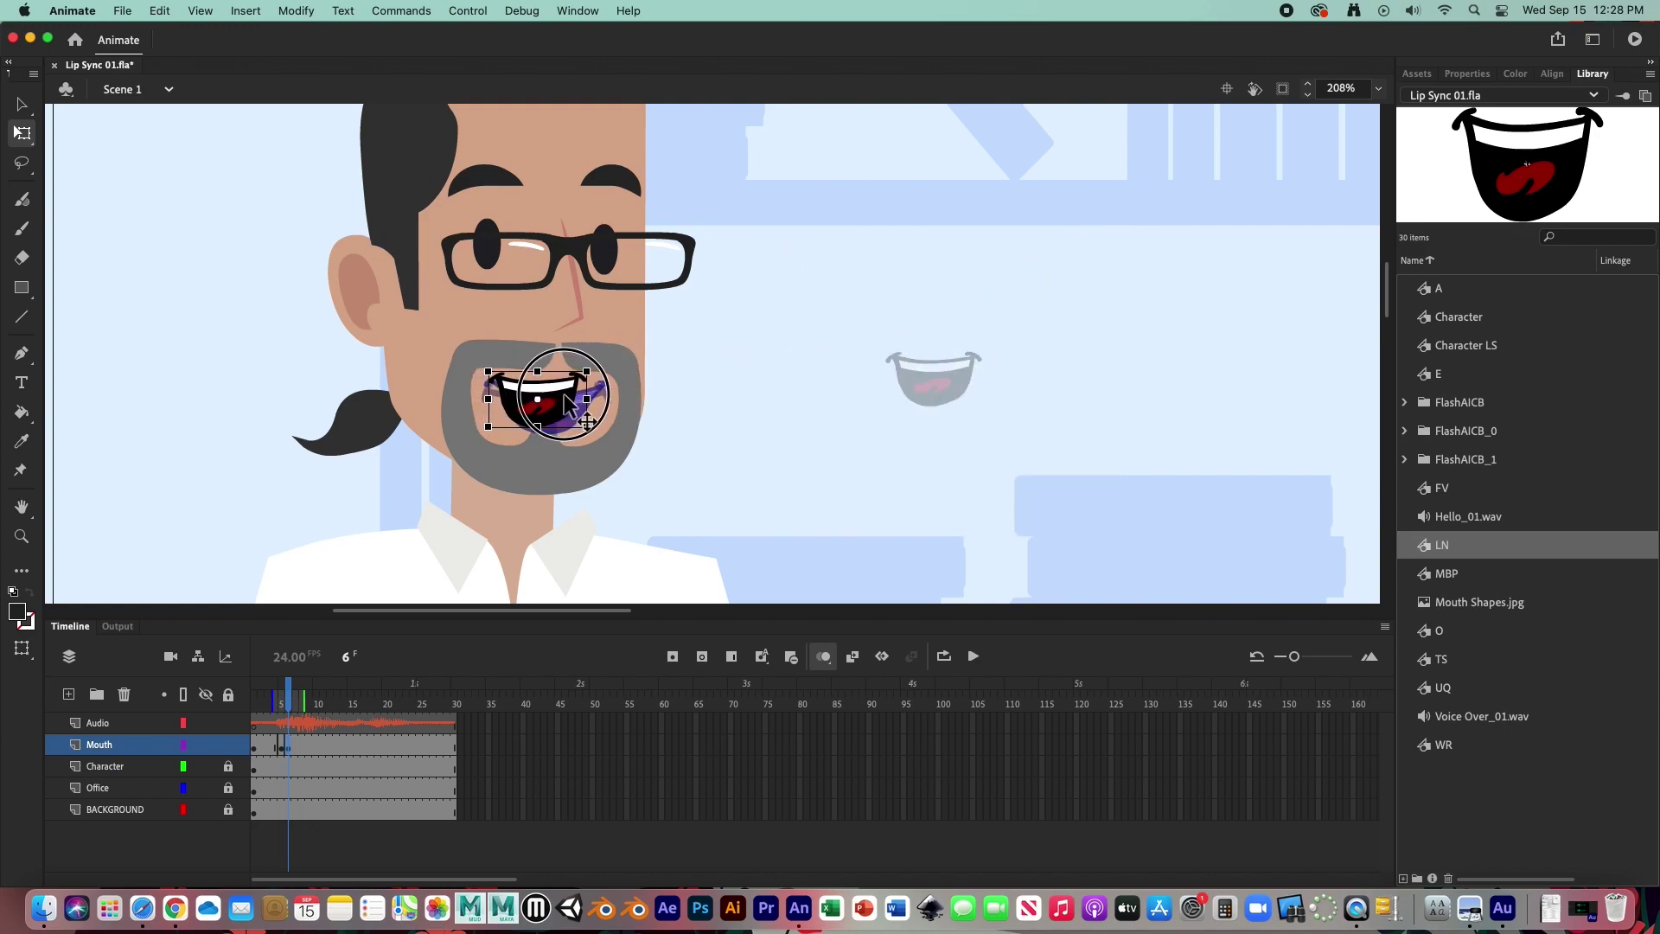
{"action": "left_click_drag", "start_coordinate": [574, 407], "coordinate": [612, 408]}
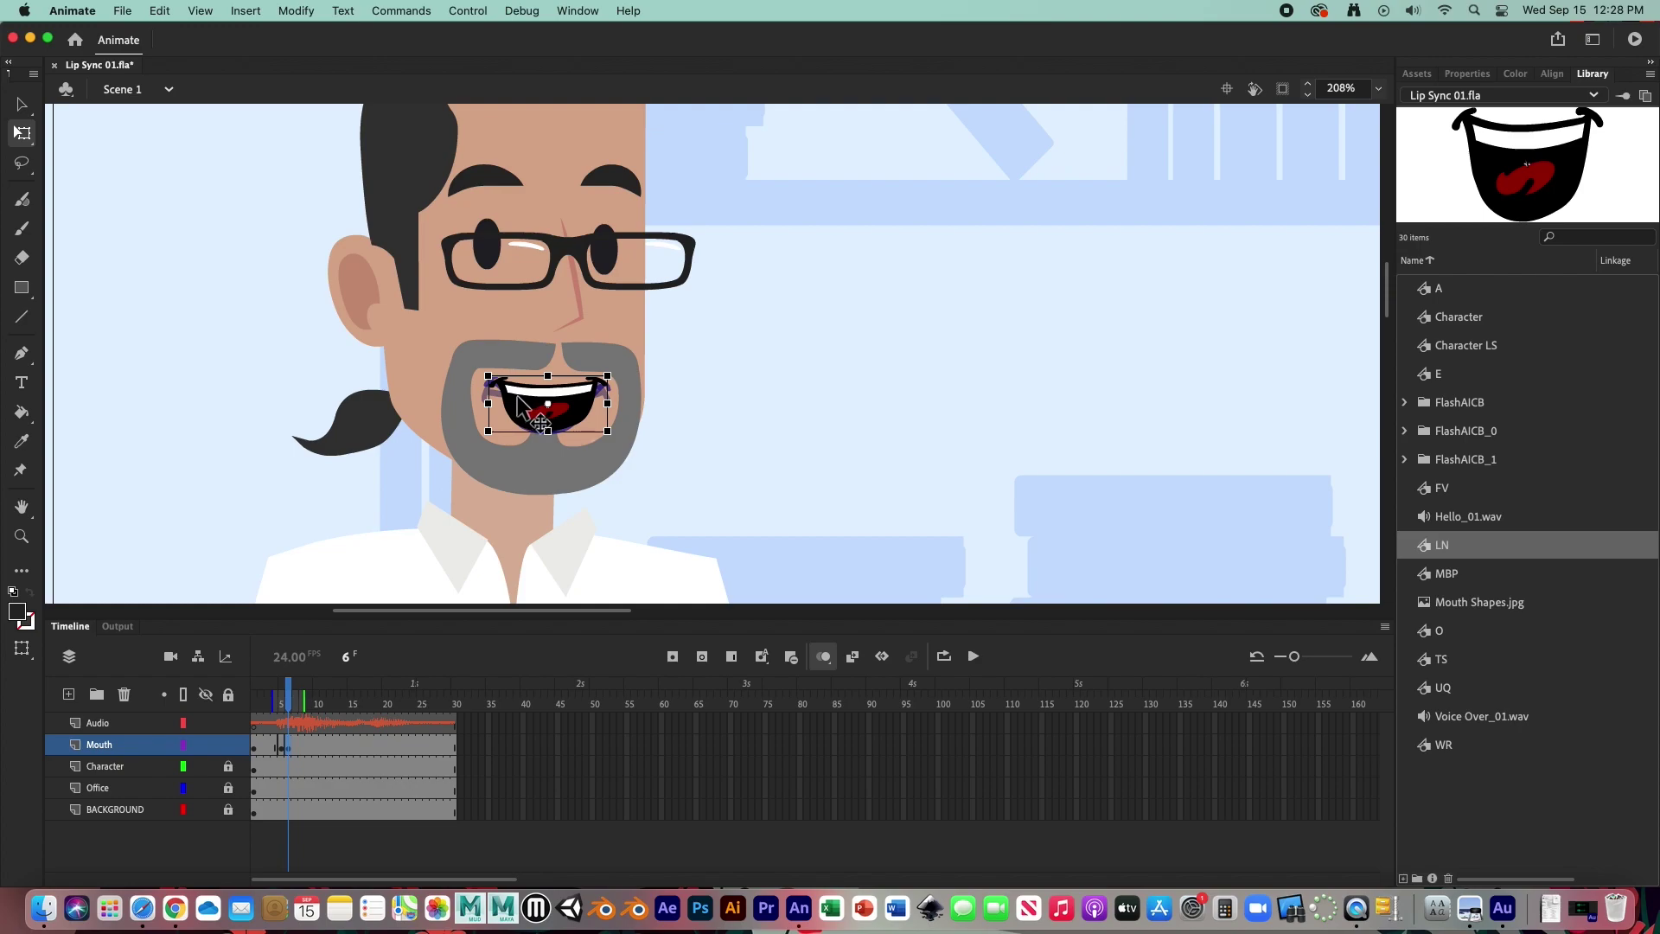
Step: Scrub to frame 8 and select the Mouth layer frame at the playhead
{"action": "left_click_drag", "start_coordinate": [293, 702], "coordinate": [307, 704]}
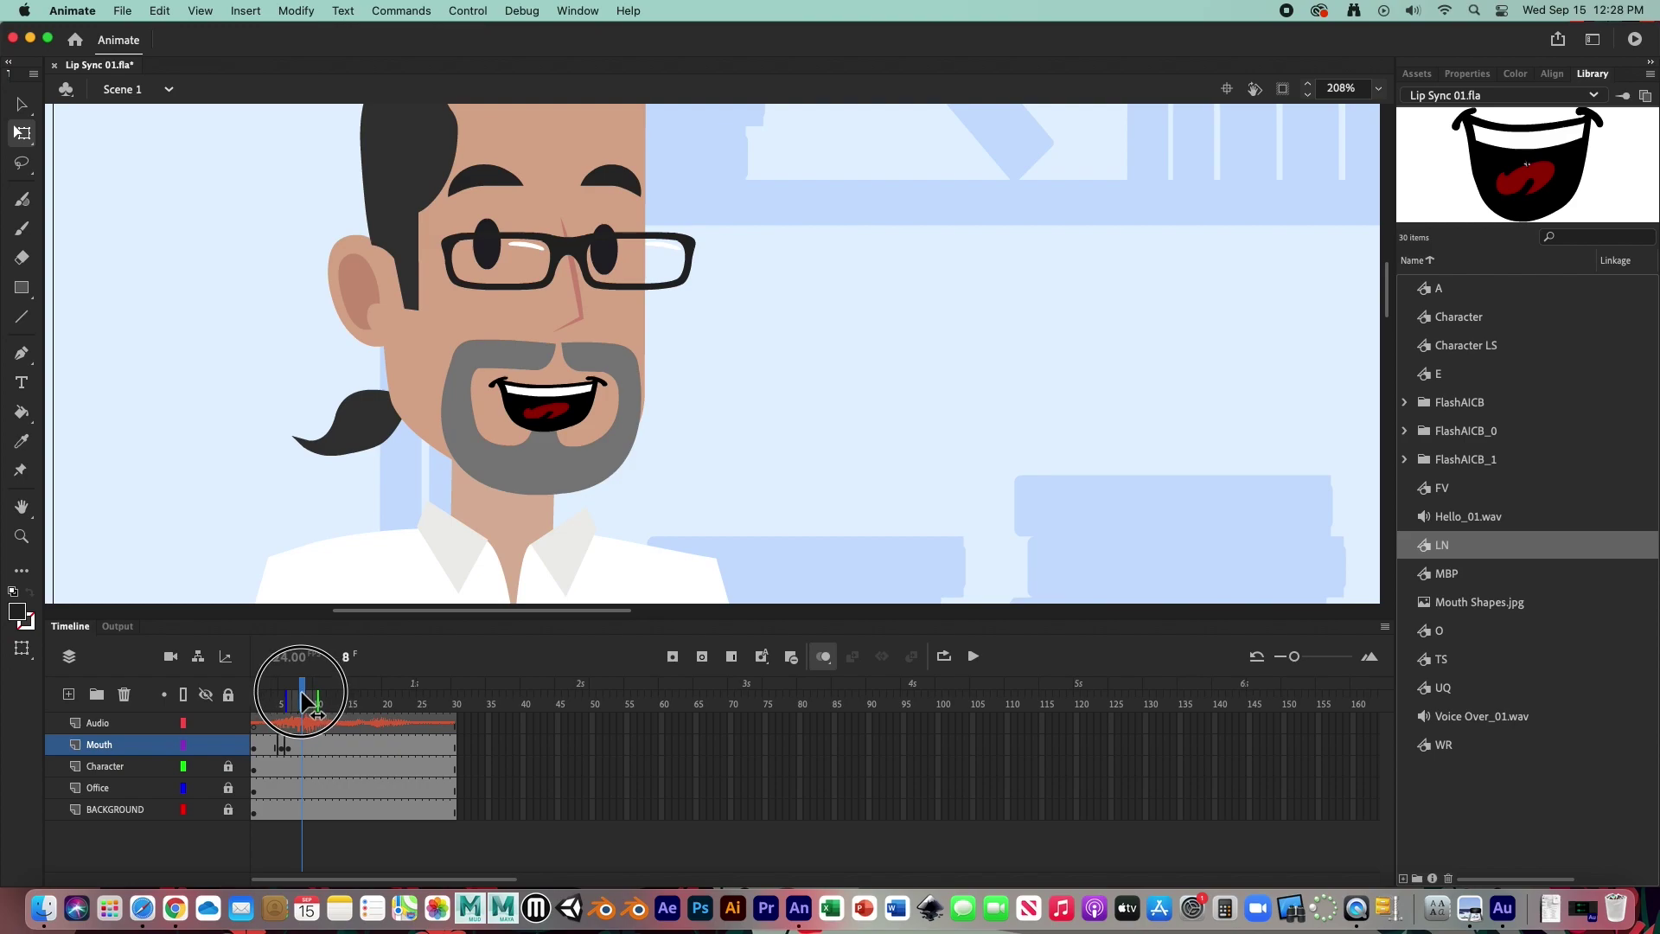
{"action": "left_click_drag", "start_coordinate": [306, 701], "coordinate": [306, 705]}
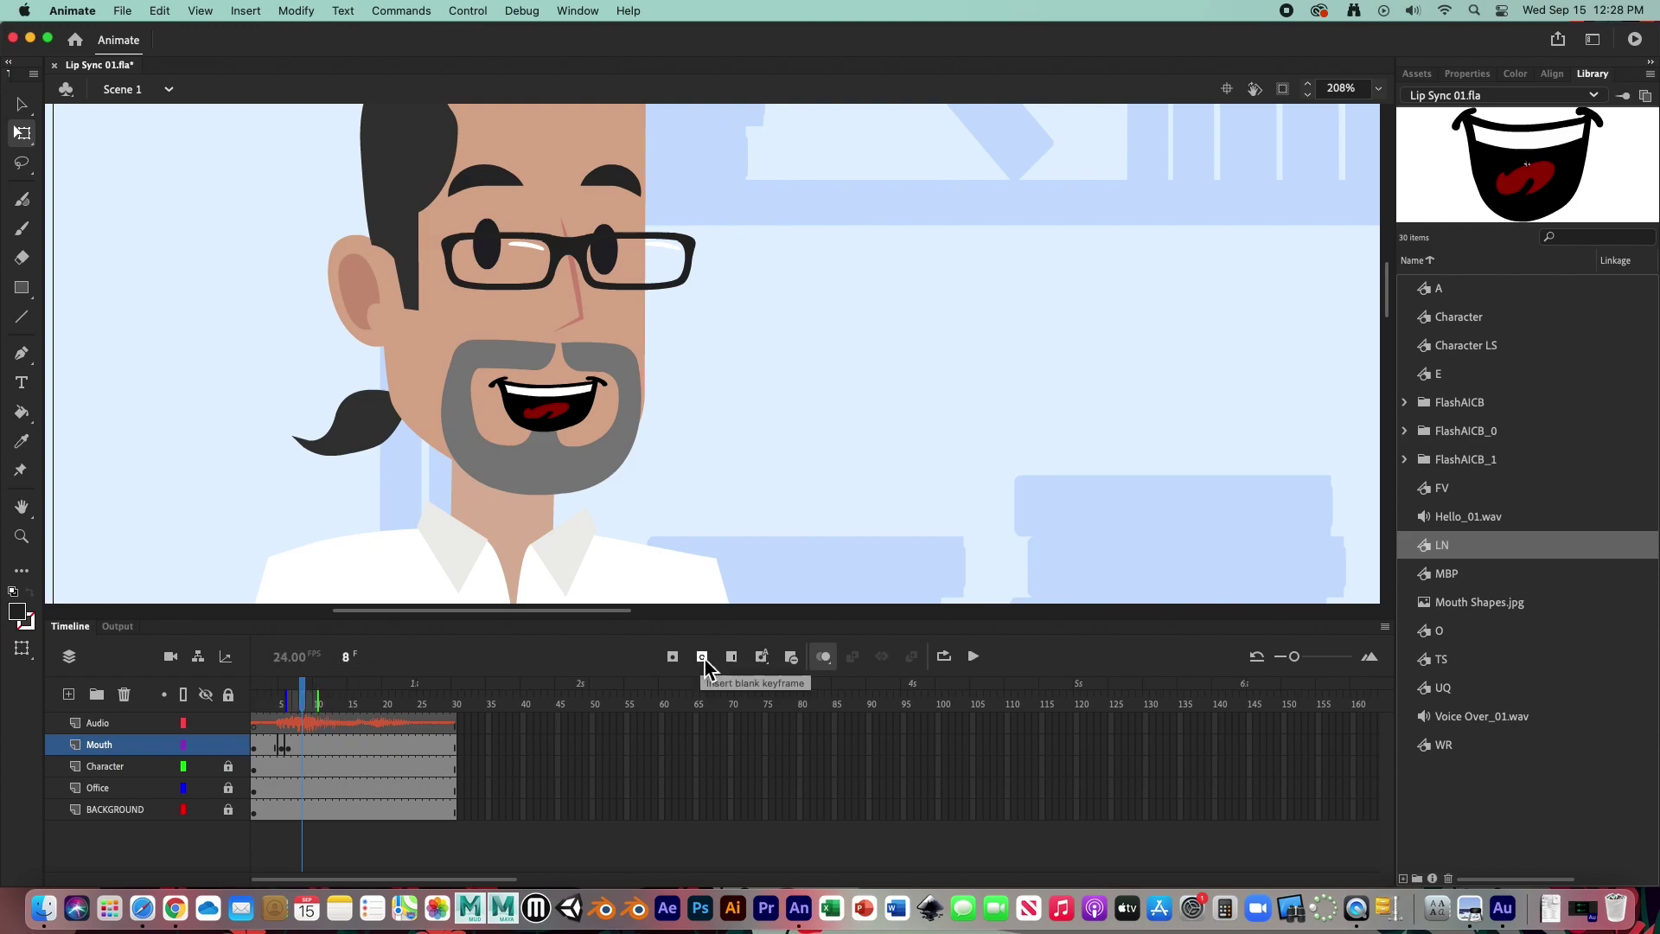
{"action": "left_click", "coordinate": [303, 753]}
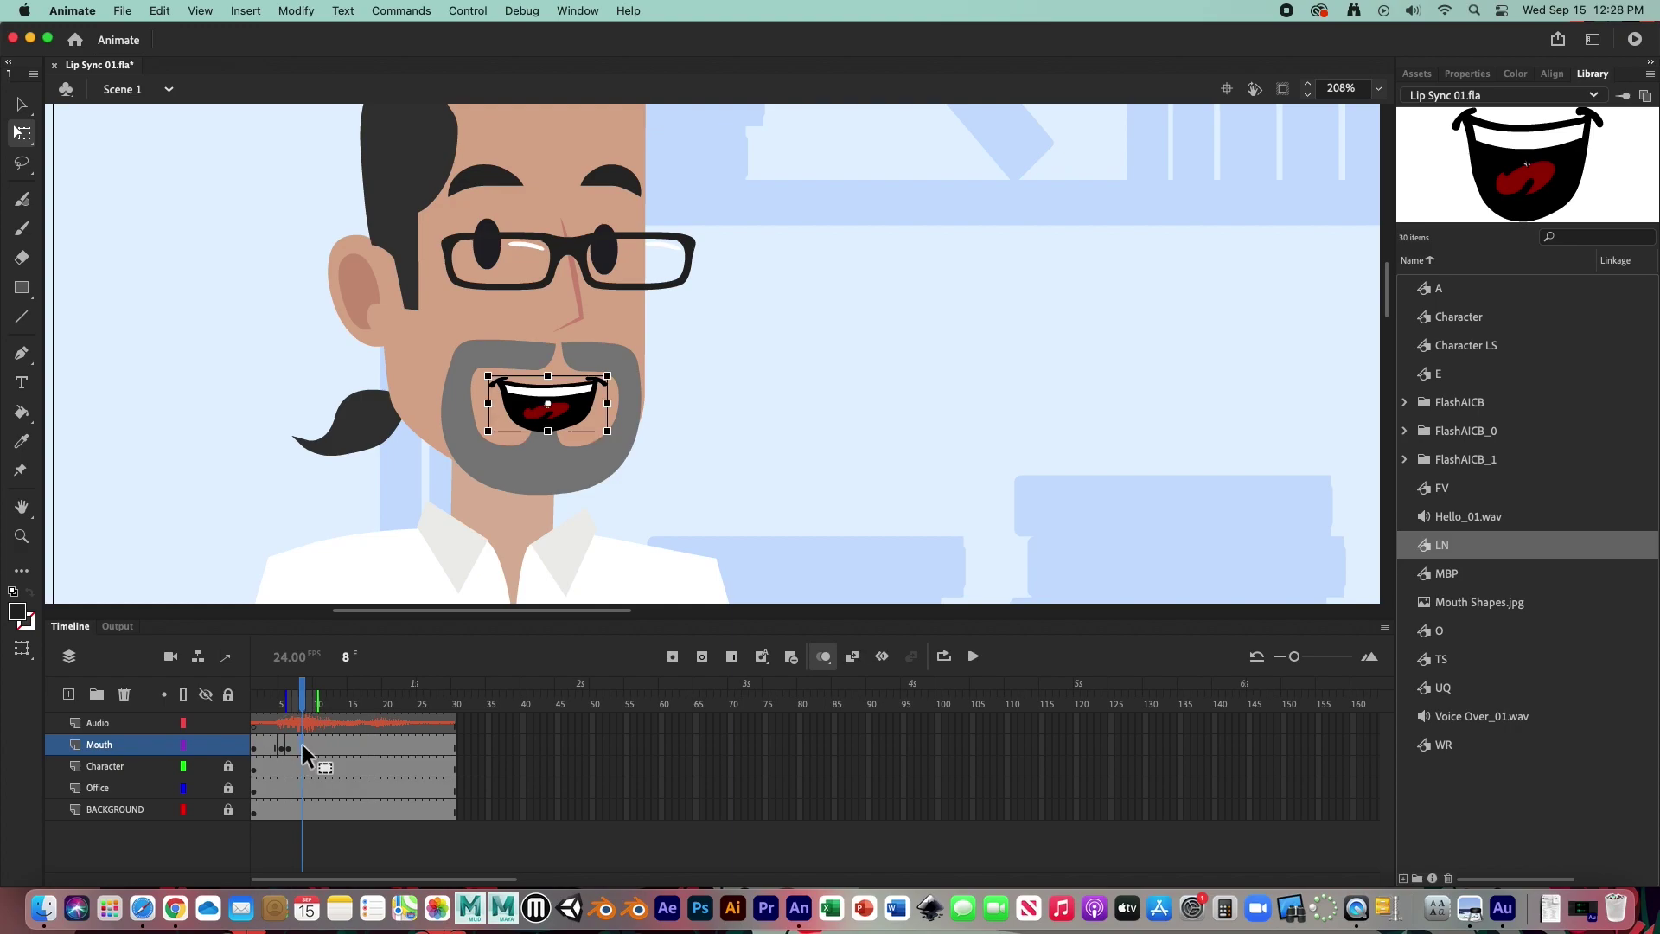
Step: Keyframe Mouth frame 8 with the O shape shrunk onto the face, then check timing and play back
{"action": "right_click", "coordinate": [305, 755]}
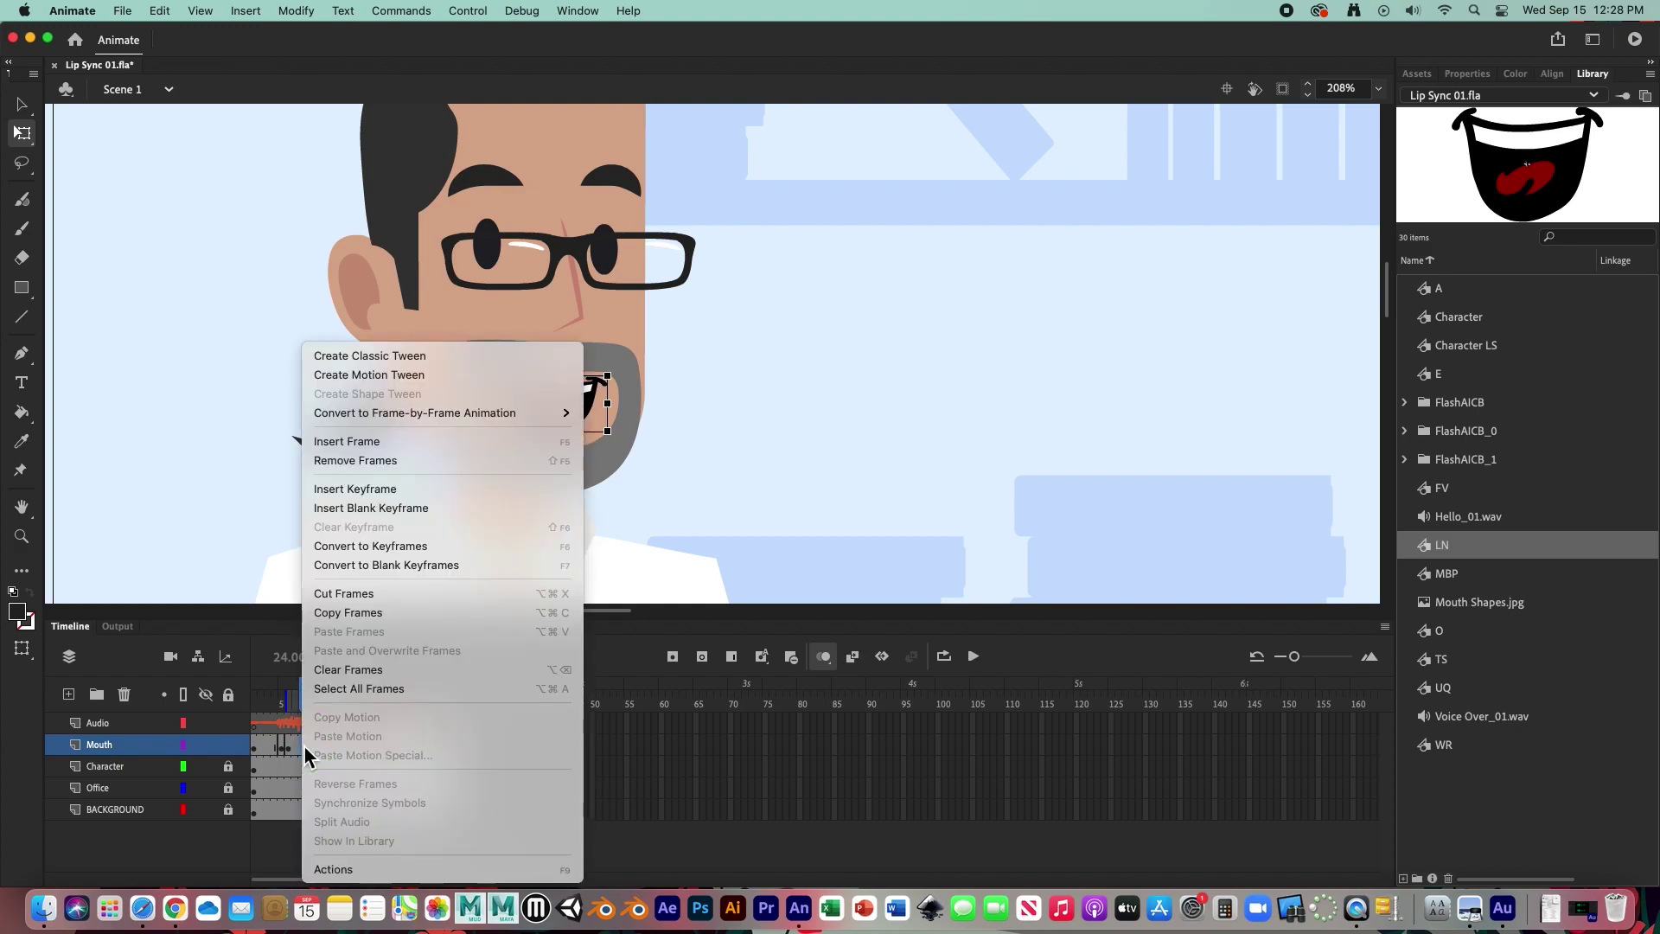
{"action": "left_click", "coordinate": [366, 499]}
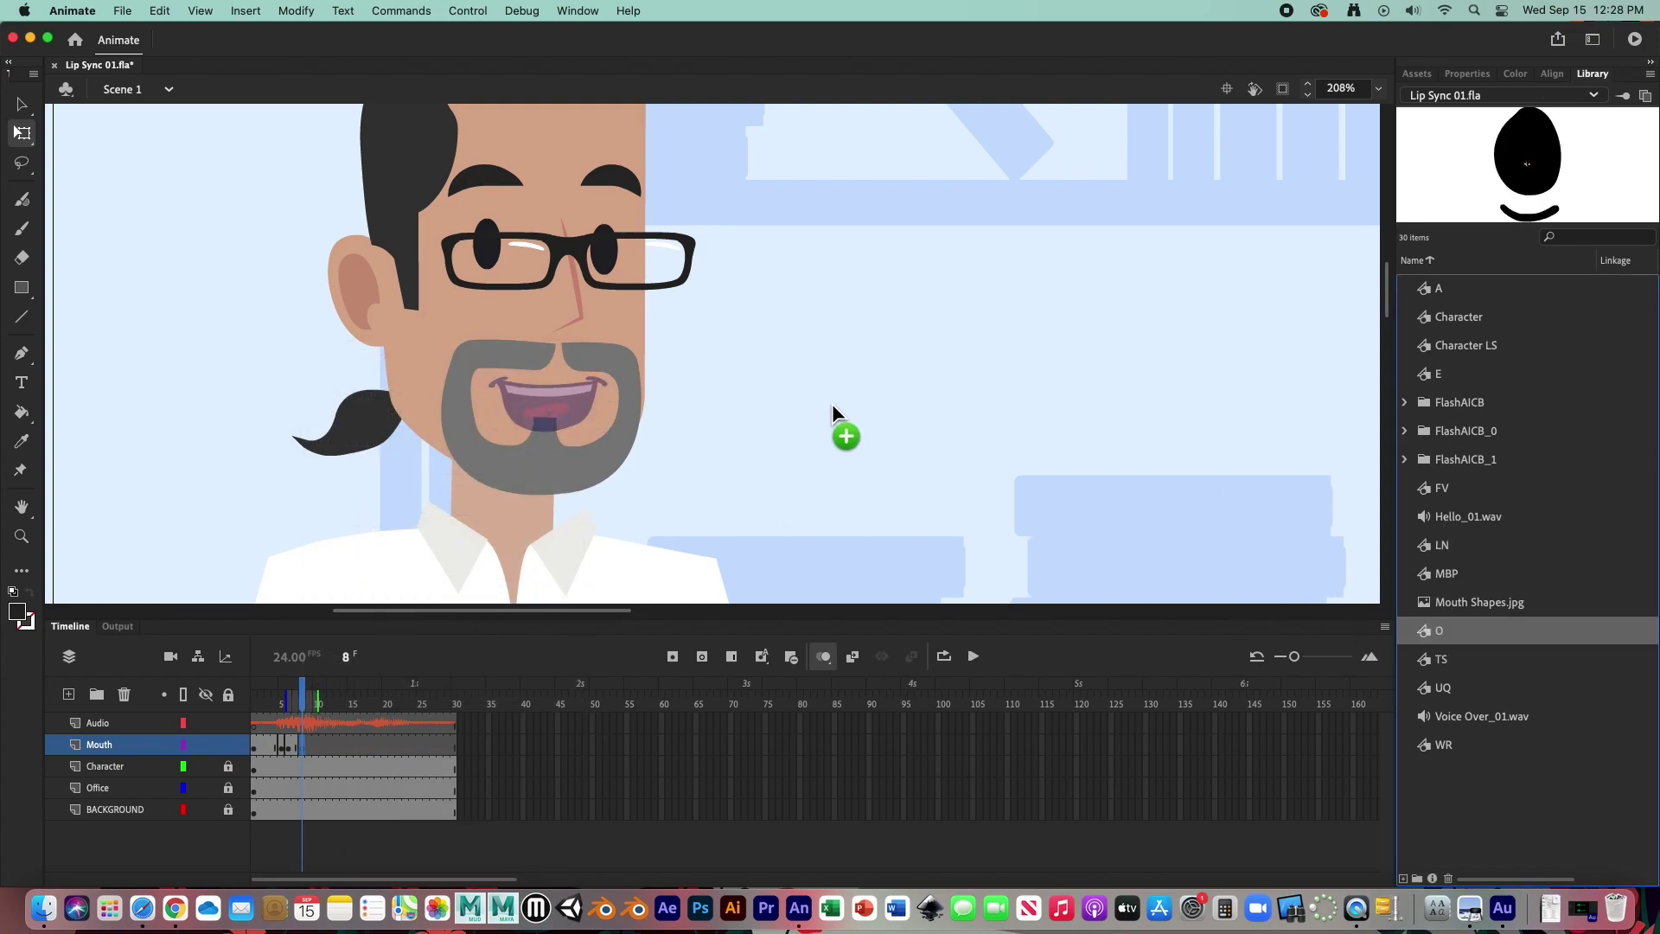
{"action": "left_click_drag", "start_coordinate": [1435, 634], "coordinate": [832, 403]}
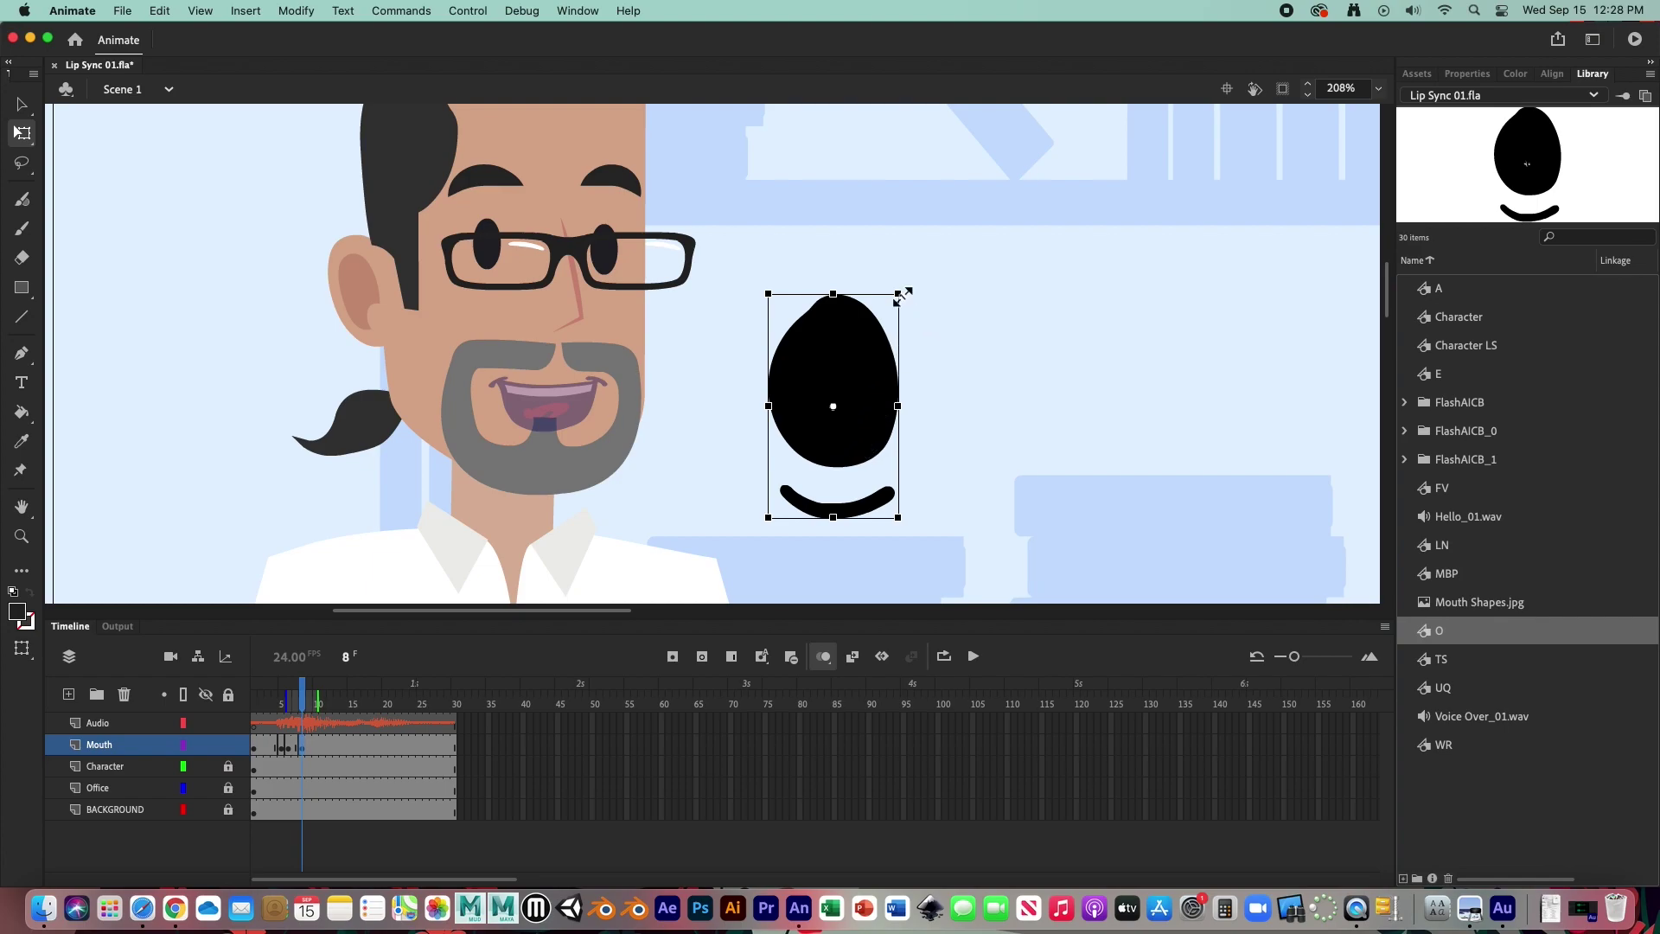
{"action": "left_click_drag", "start_coordinate": [901, 296], "coordinate": [858, 377]}
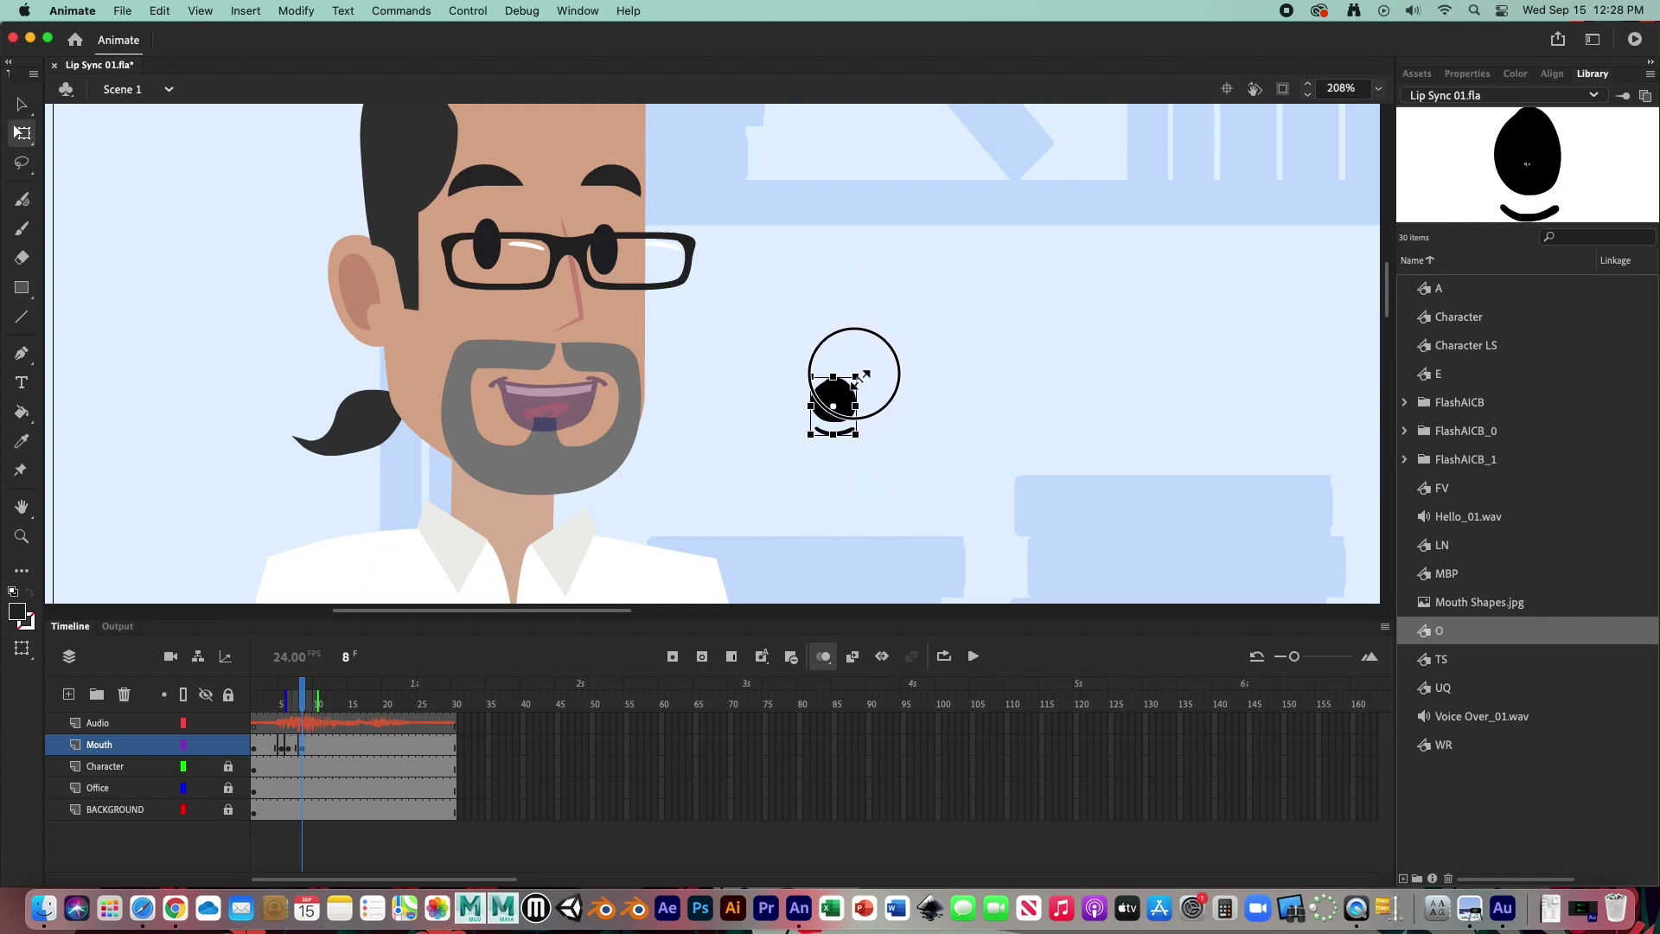
{"action": "mouse_move", "coordinate": [848, 383]}
{"action": "left_mouse_down"}
{"action": "mouse_move", "coordinate": [556, 376]}
{"action": "mouse_move", "coordinate": [560, 391]}
{"action": "left_mouse_up"}
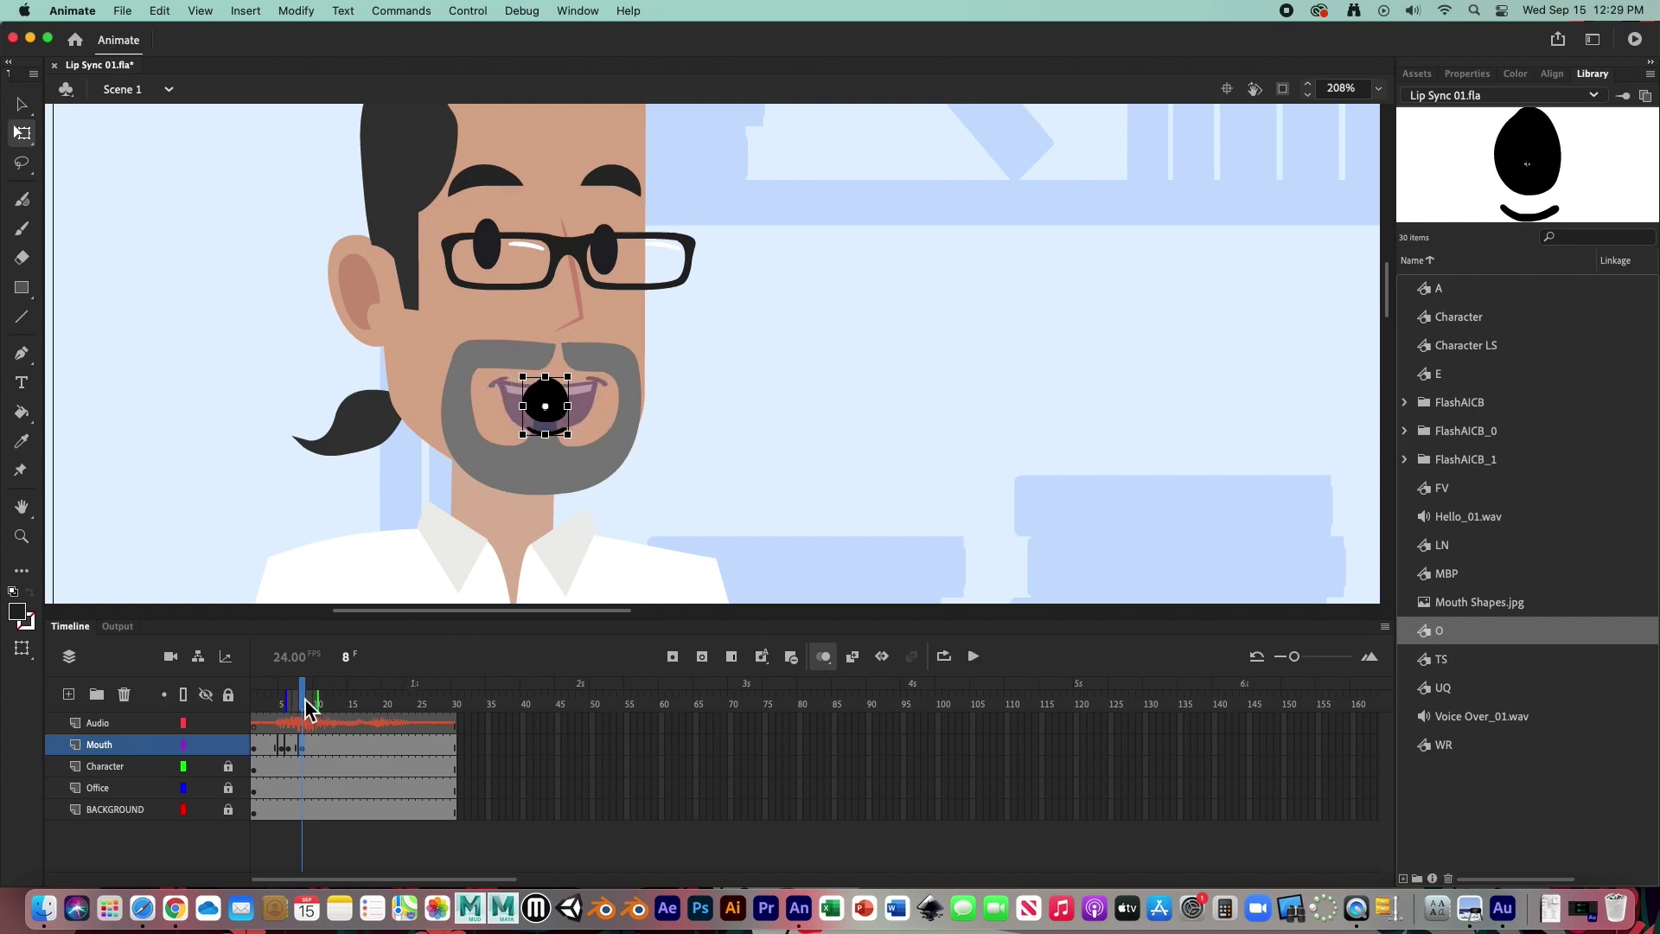
{"action": "mouse_move", "coordinate": [305, 701]}
{"action": "left_mouse_down"}
{"action": "mouse_move", "coordinate": [279, 701]}
{"action": "mouse_move", "coordinate": [313, 708]}
{"action": "left_mouse_up"}
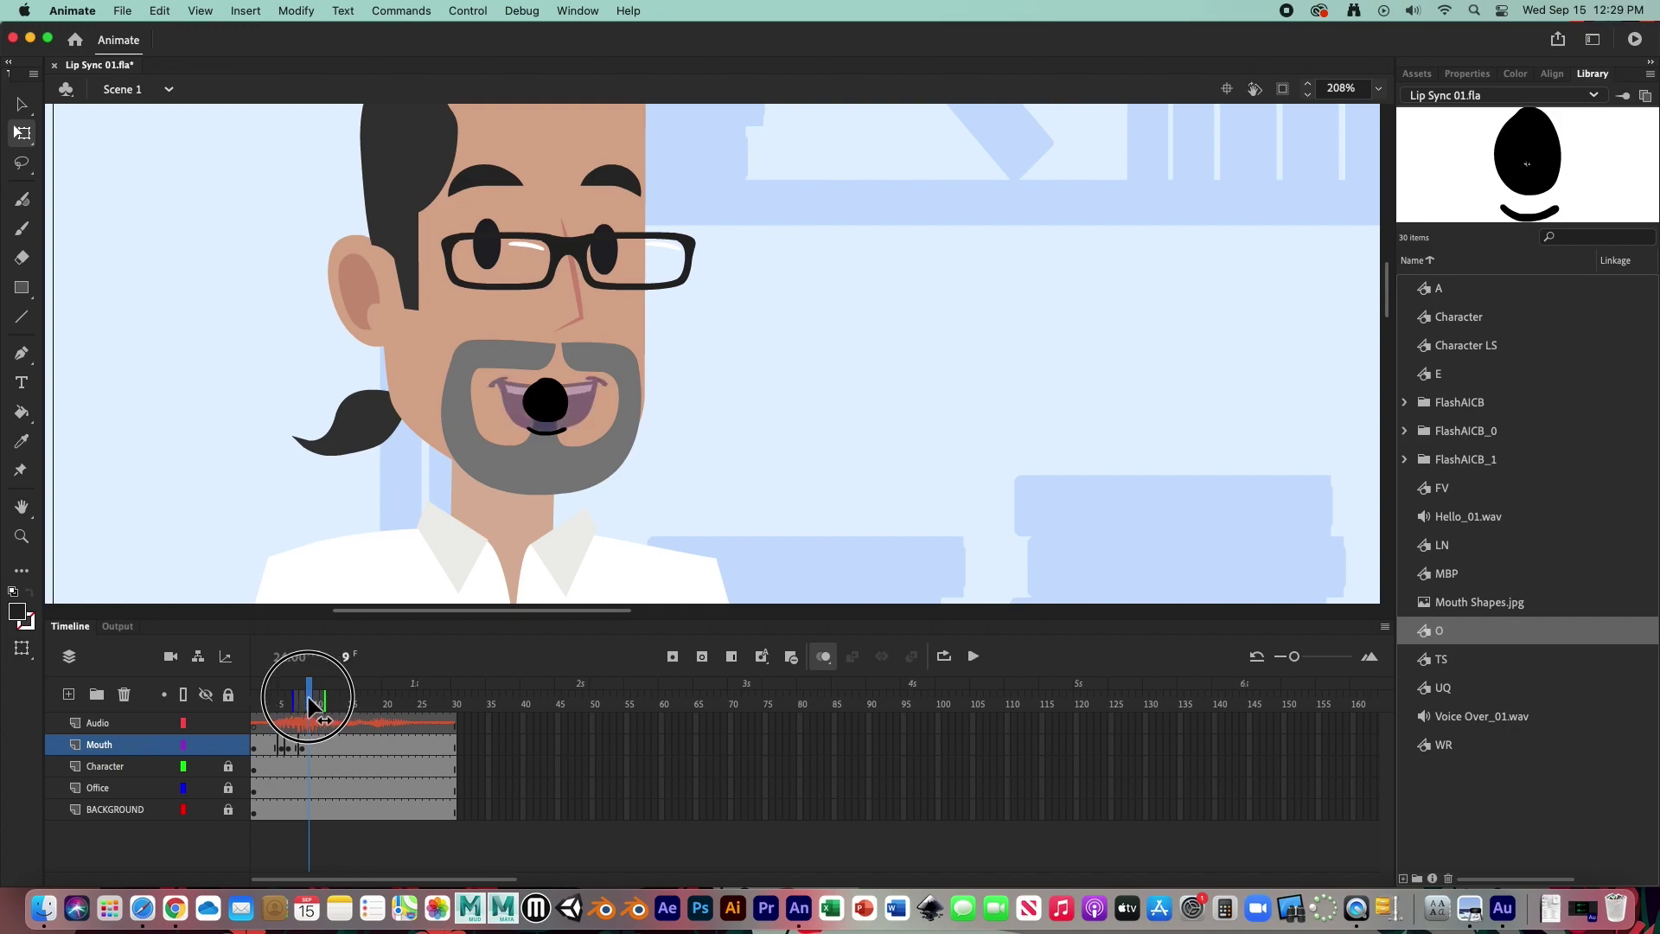
{"action": "left_click", "coordinate": [977, 661]}
Step: Play back, return to frame 8, try placing a shrunk A mouth, then take it back
{"action": "left_click", "coordinate": [977, 661]}
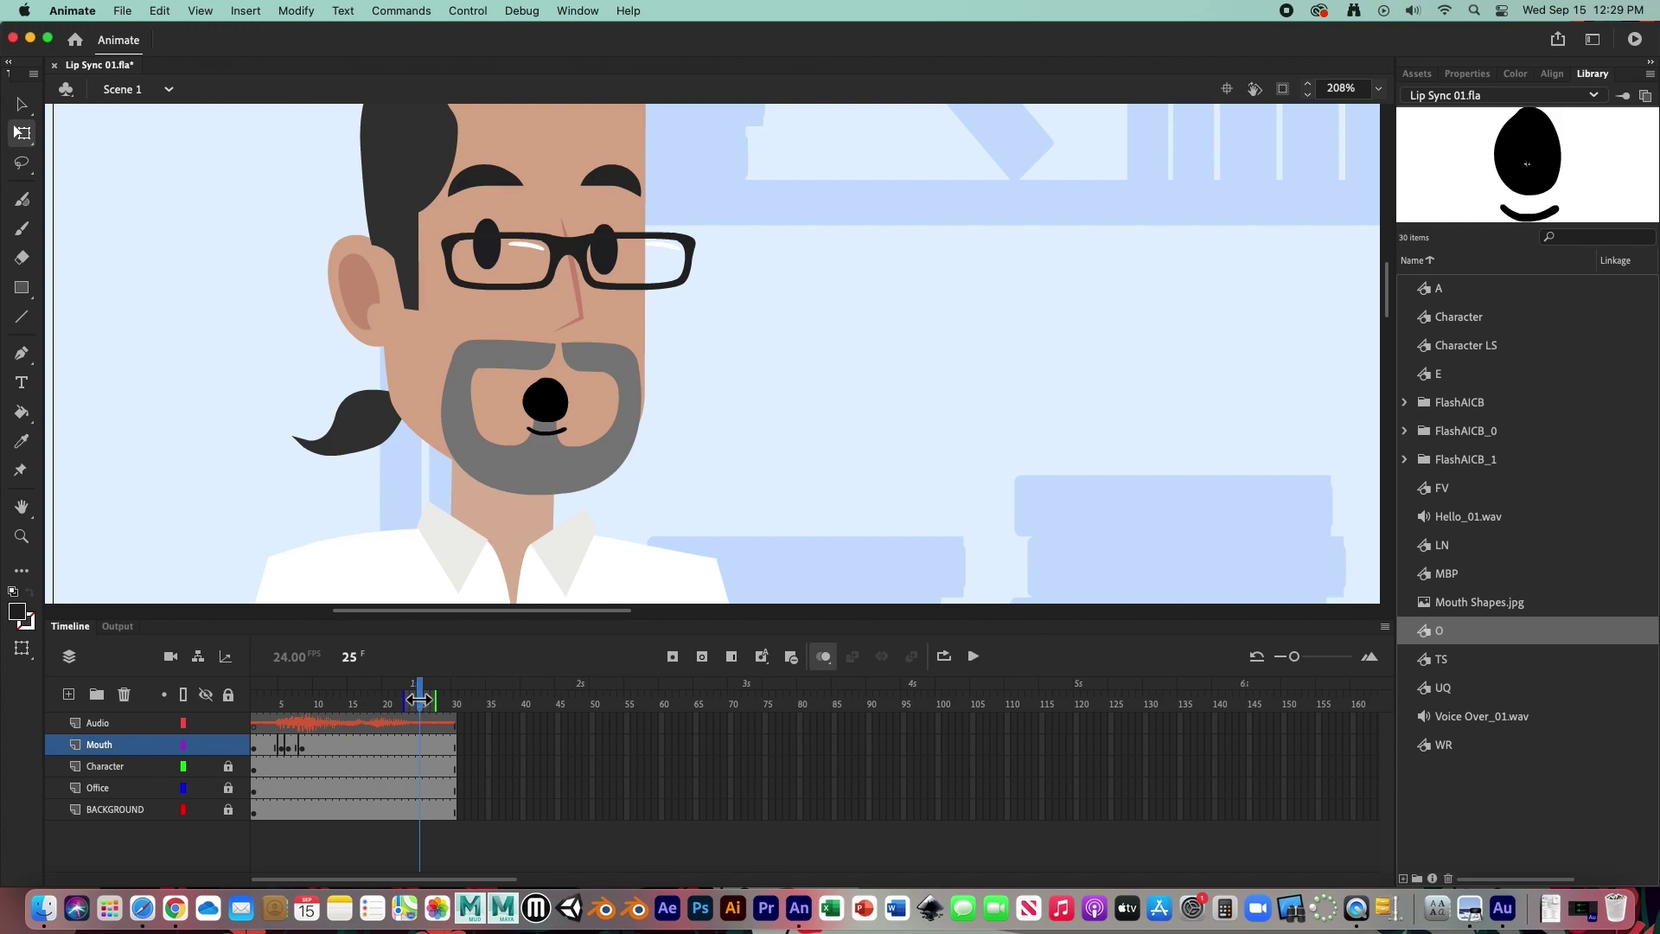
{"action": "left_click_drag", "start_coordinate": [429, 701], "coordinate": [321, 709]}
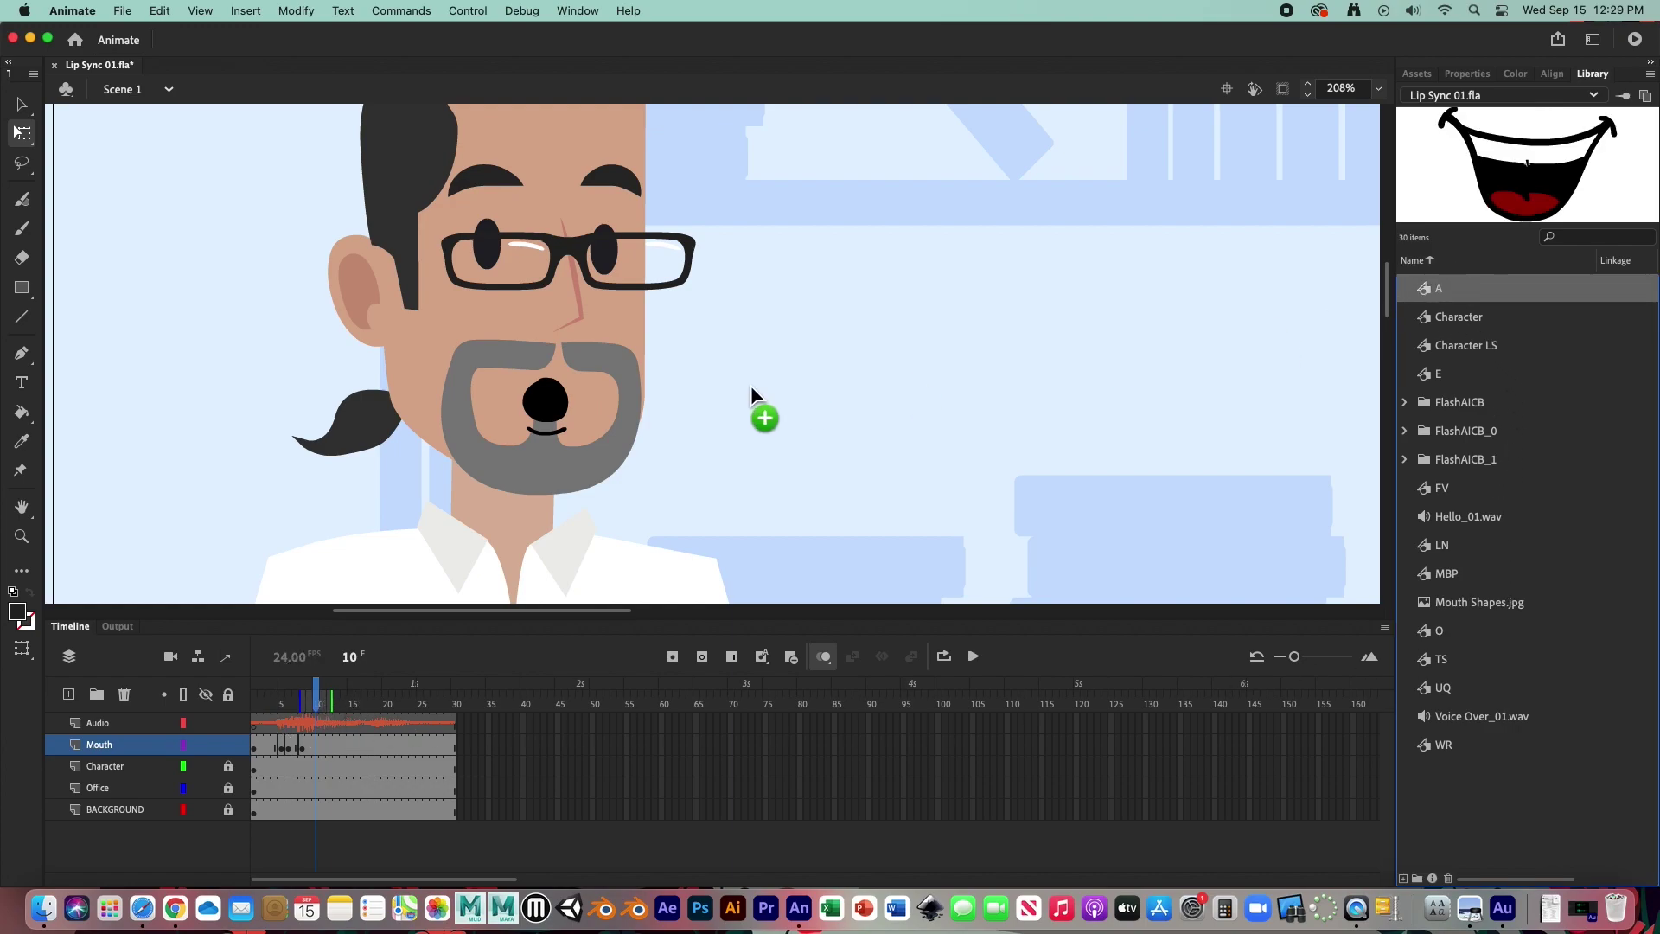
{"action": "left_click_drag", "start_coordinate": [1439, 296], "coordinate": [764, 400]}
{"action": "mouse_move", "coordinate": [936, 233]}
{"action": "left_mouse_down"}
{"action": "mouse_move", "coordinate": [779, 315]}
{"action": "mouse_move", "coordinate": [772, 365]}
{"action": "mouse_move", "coordinate": [578, 418]}
{"action": "left_mouse_up"}
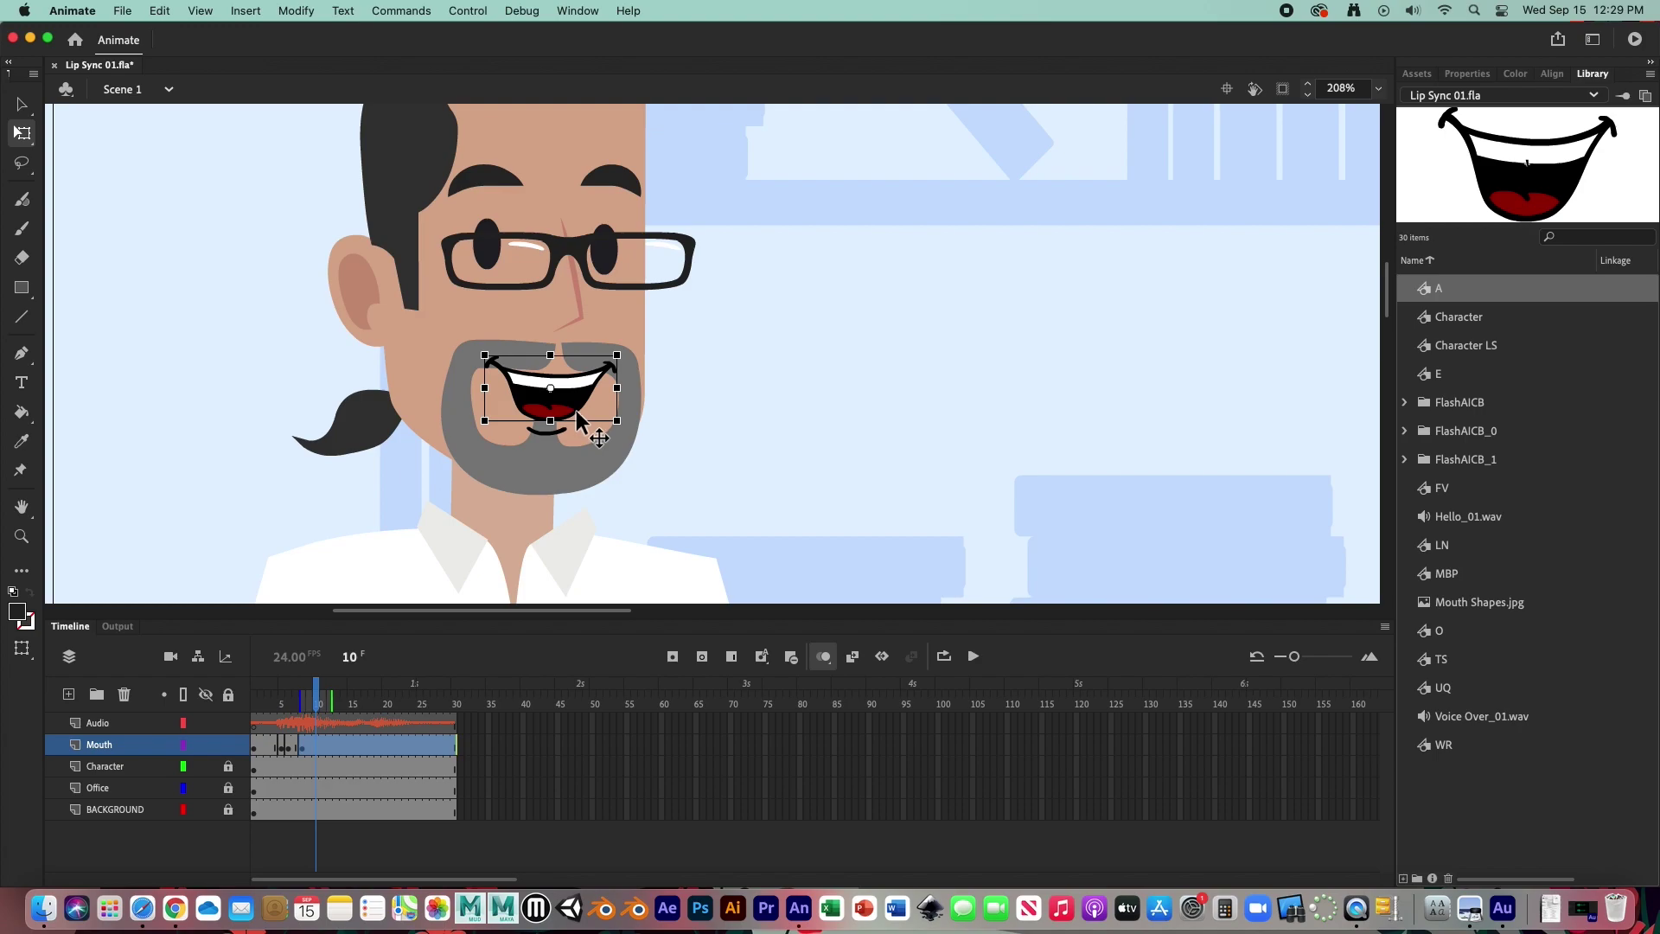
{"action": "left_click", "coordinate": [598, 461]}
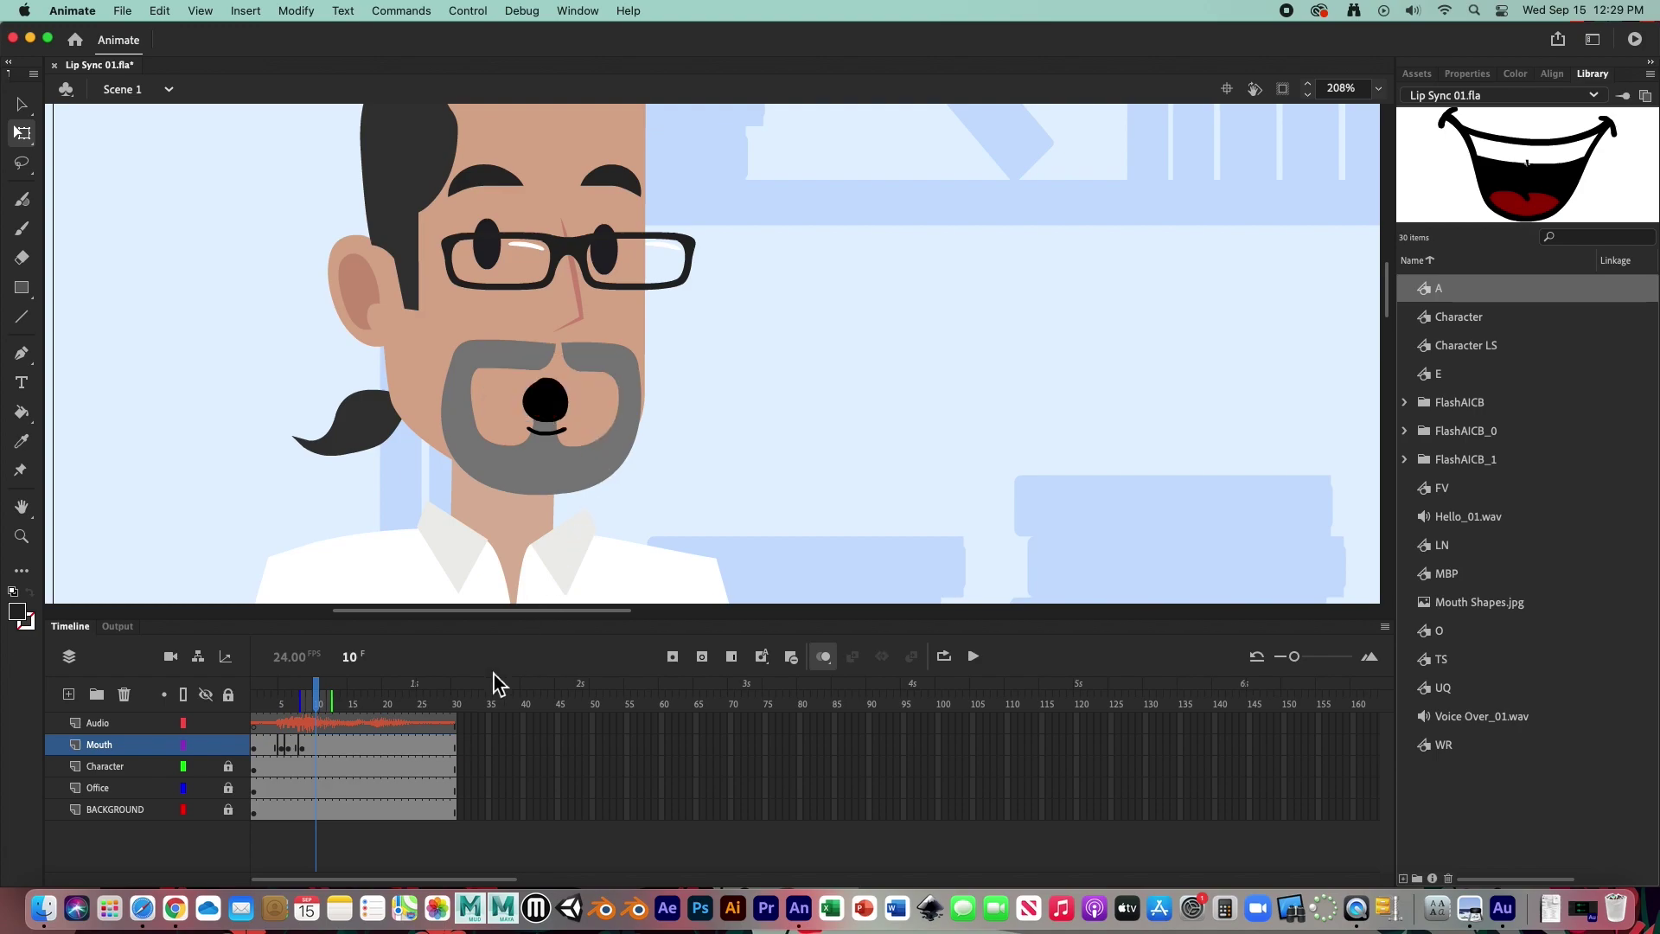
Step: Add a blank keyframe at frame 10, paste the A mouth onto the face, and scrub to frame 12
{"action": "left_click", "coordinate": [702, 656]}
{"action": "key", "text": "cmd+v"}
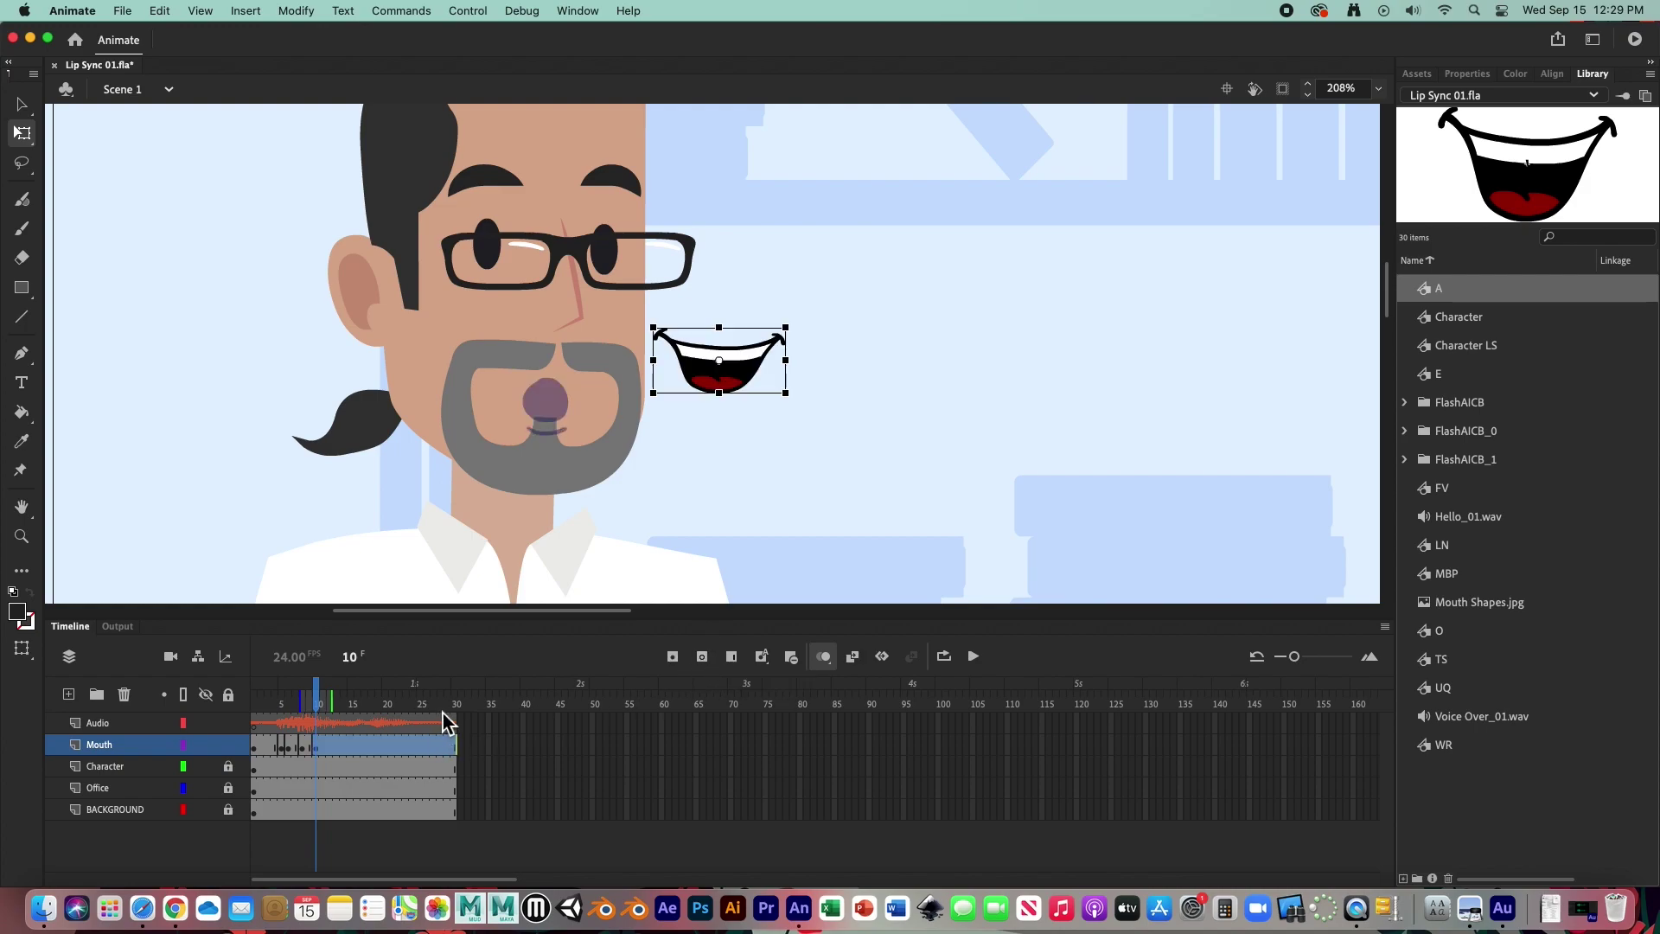
{"action": "left_click_drag", "start_coordinate": [755, 373], "coordinate": [578, 400]}
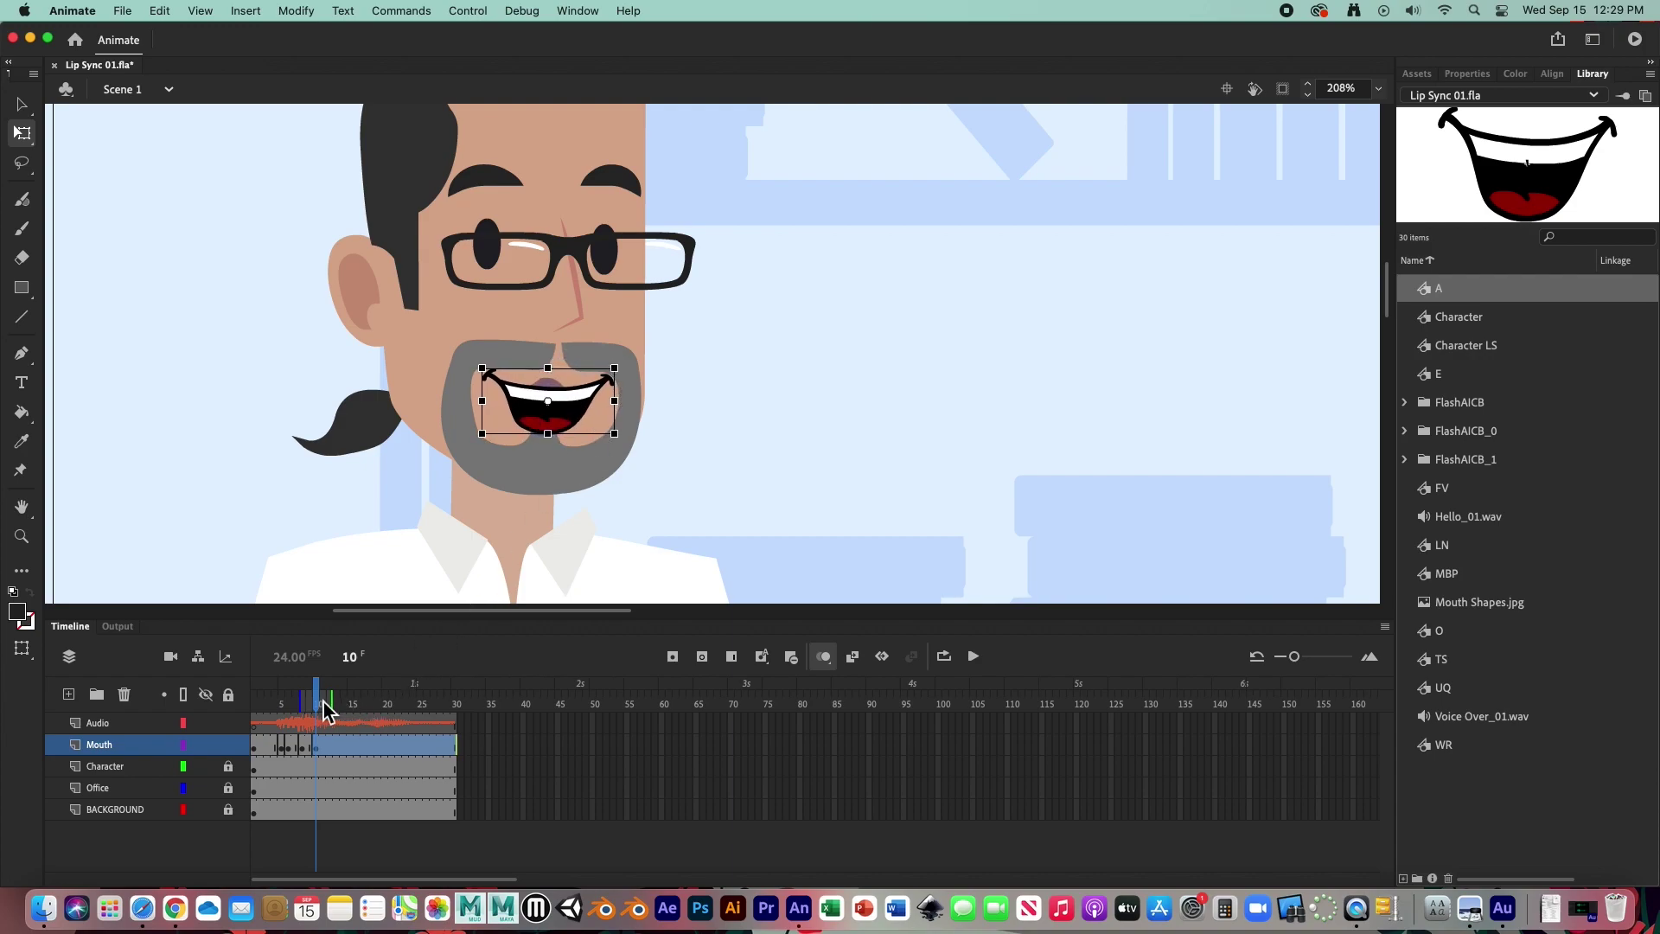
{"action": "left_click_drag", "start_coordinate": [323, 703], "coordinate": [334, 696]}
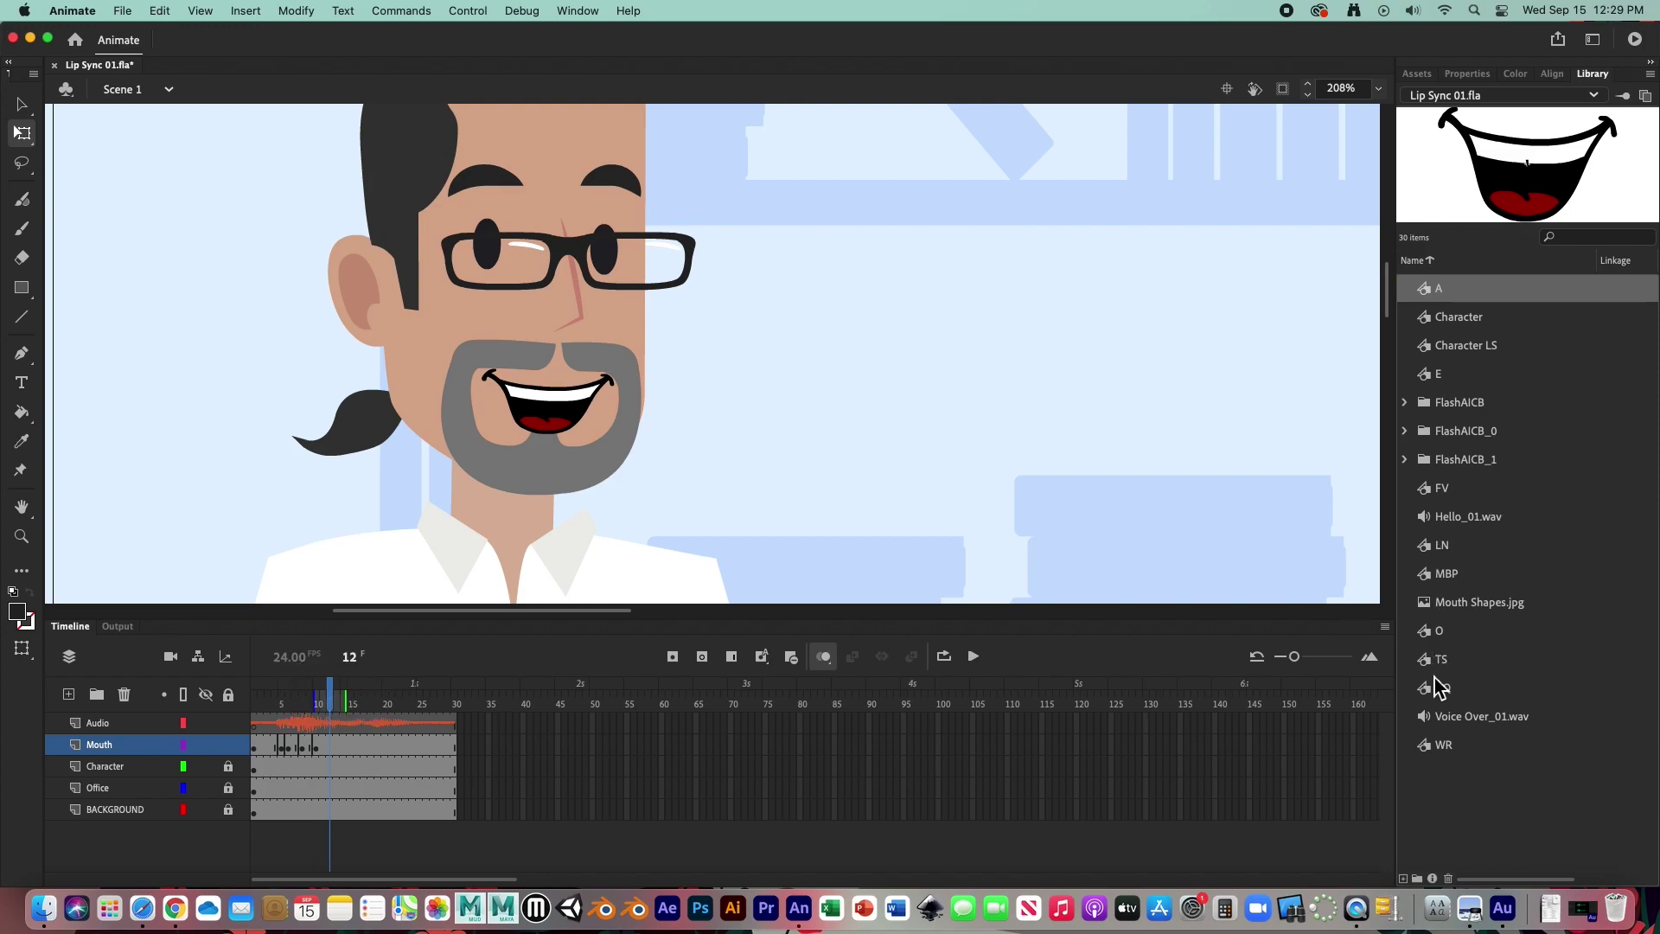
Step: Try placing a shrunk FV mouth over the character's mouth, then take it back
{"action": "left_click", "coordinate": [1443, 490]}
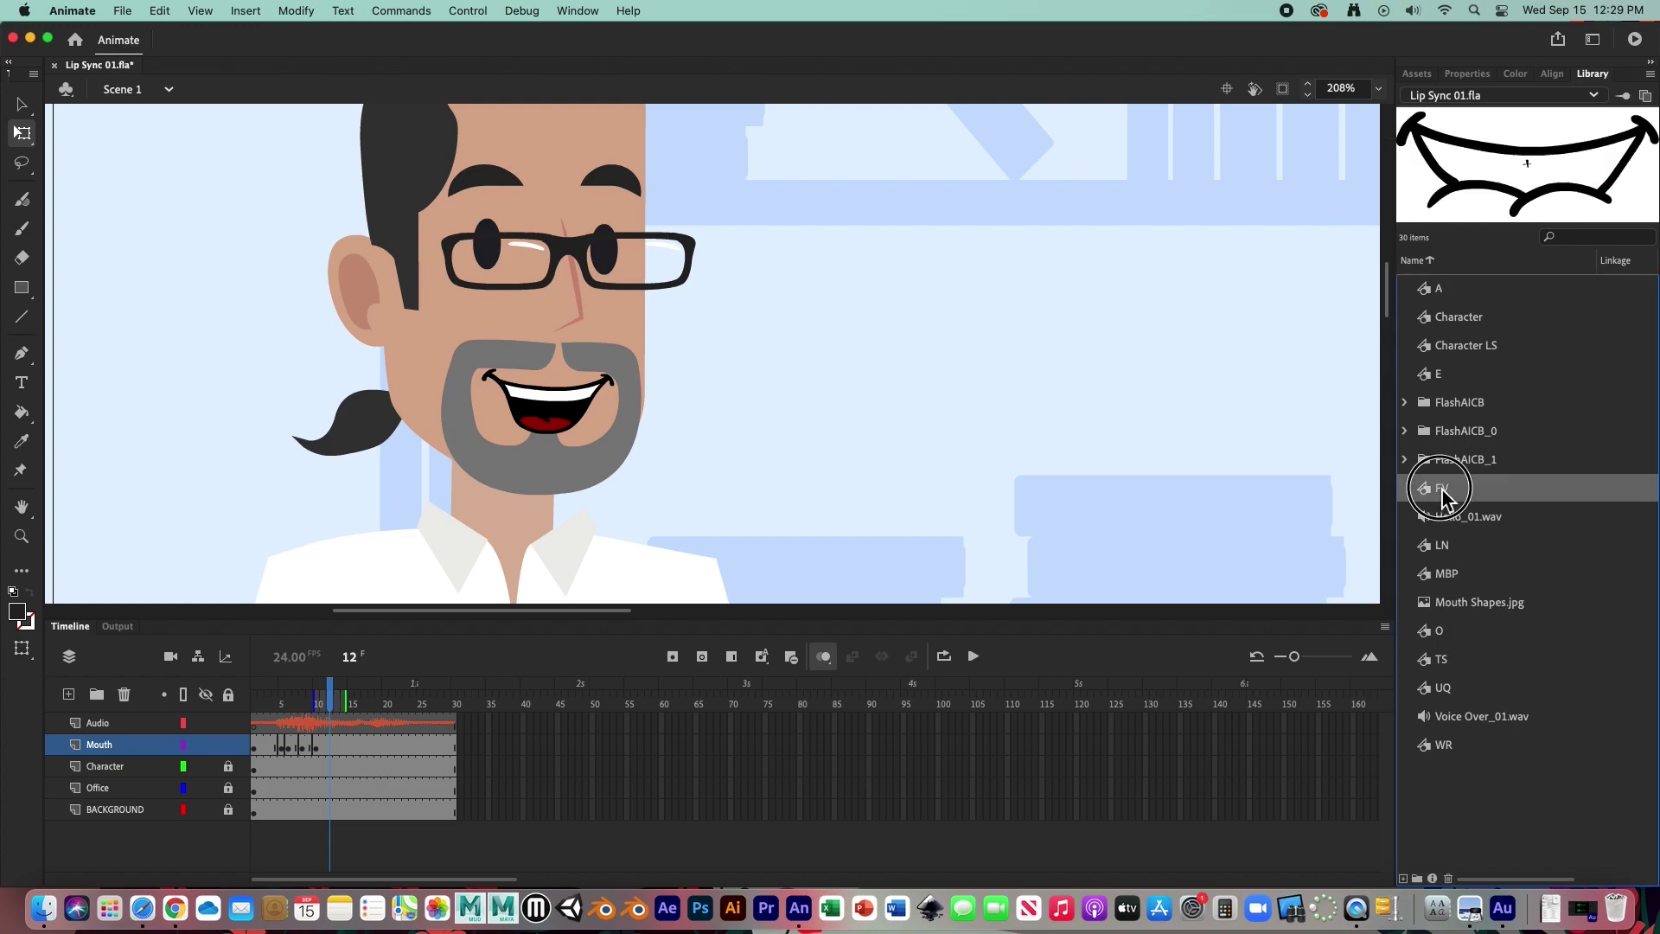
{"action": "left_click_drag", "start_coordinate": [899, 365], "coordinate": [899, 364]}
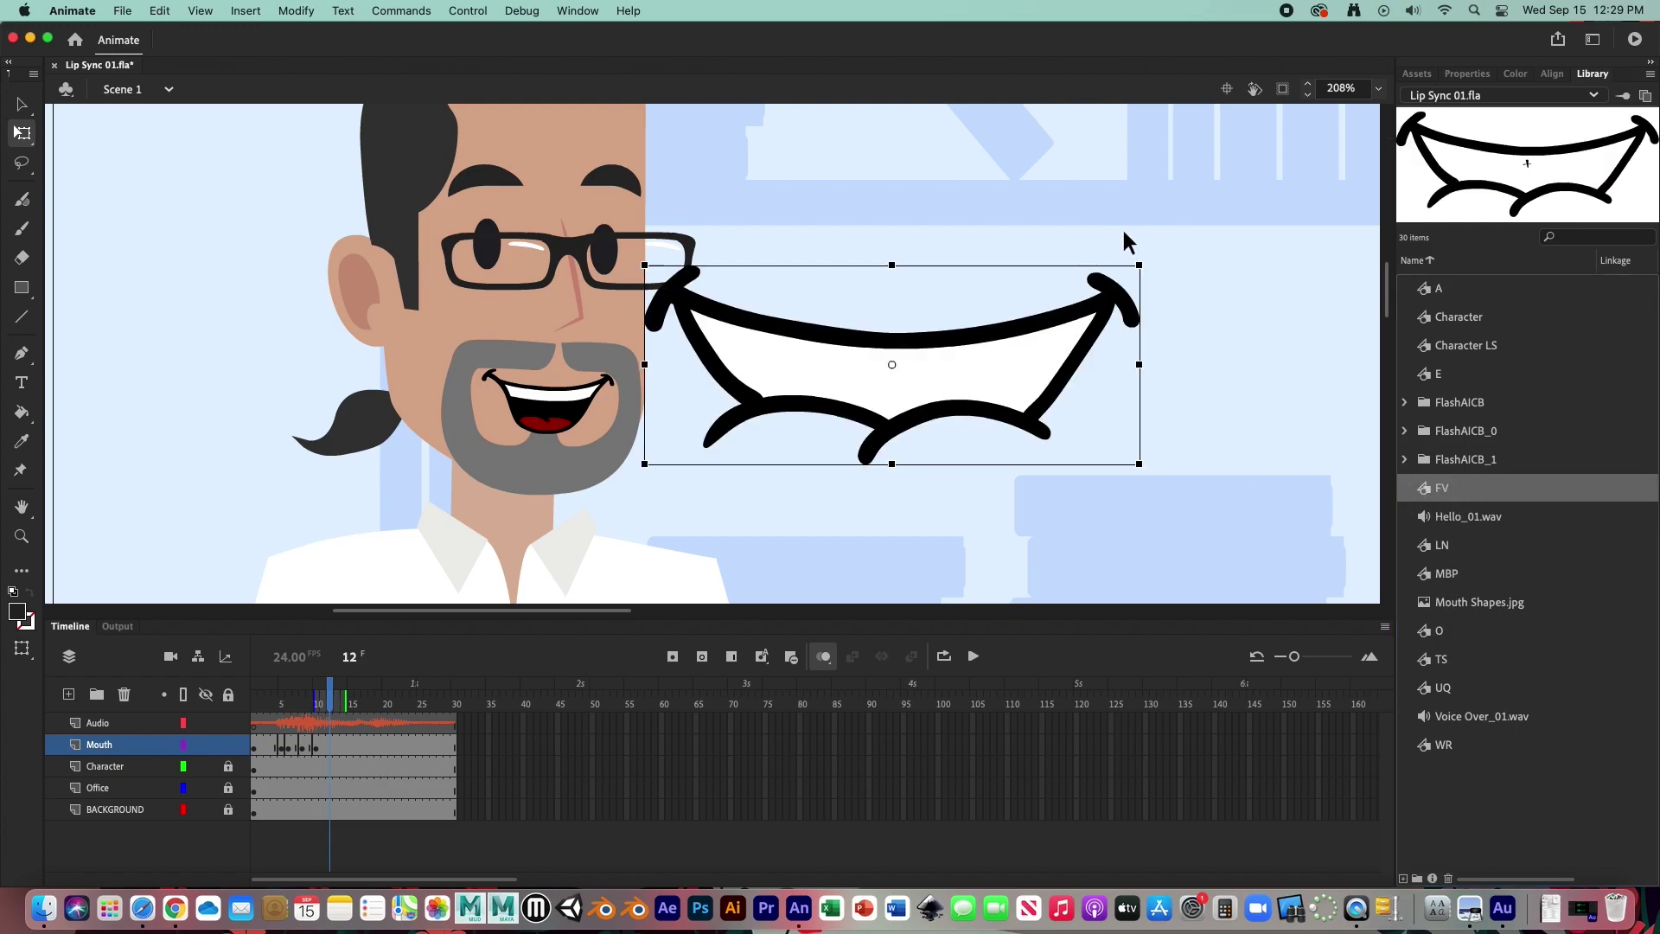
{"action": "left_click_drag", "start_coordinate": [1141, 267], "coordinate": [958, 346]}
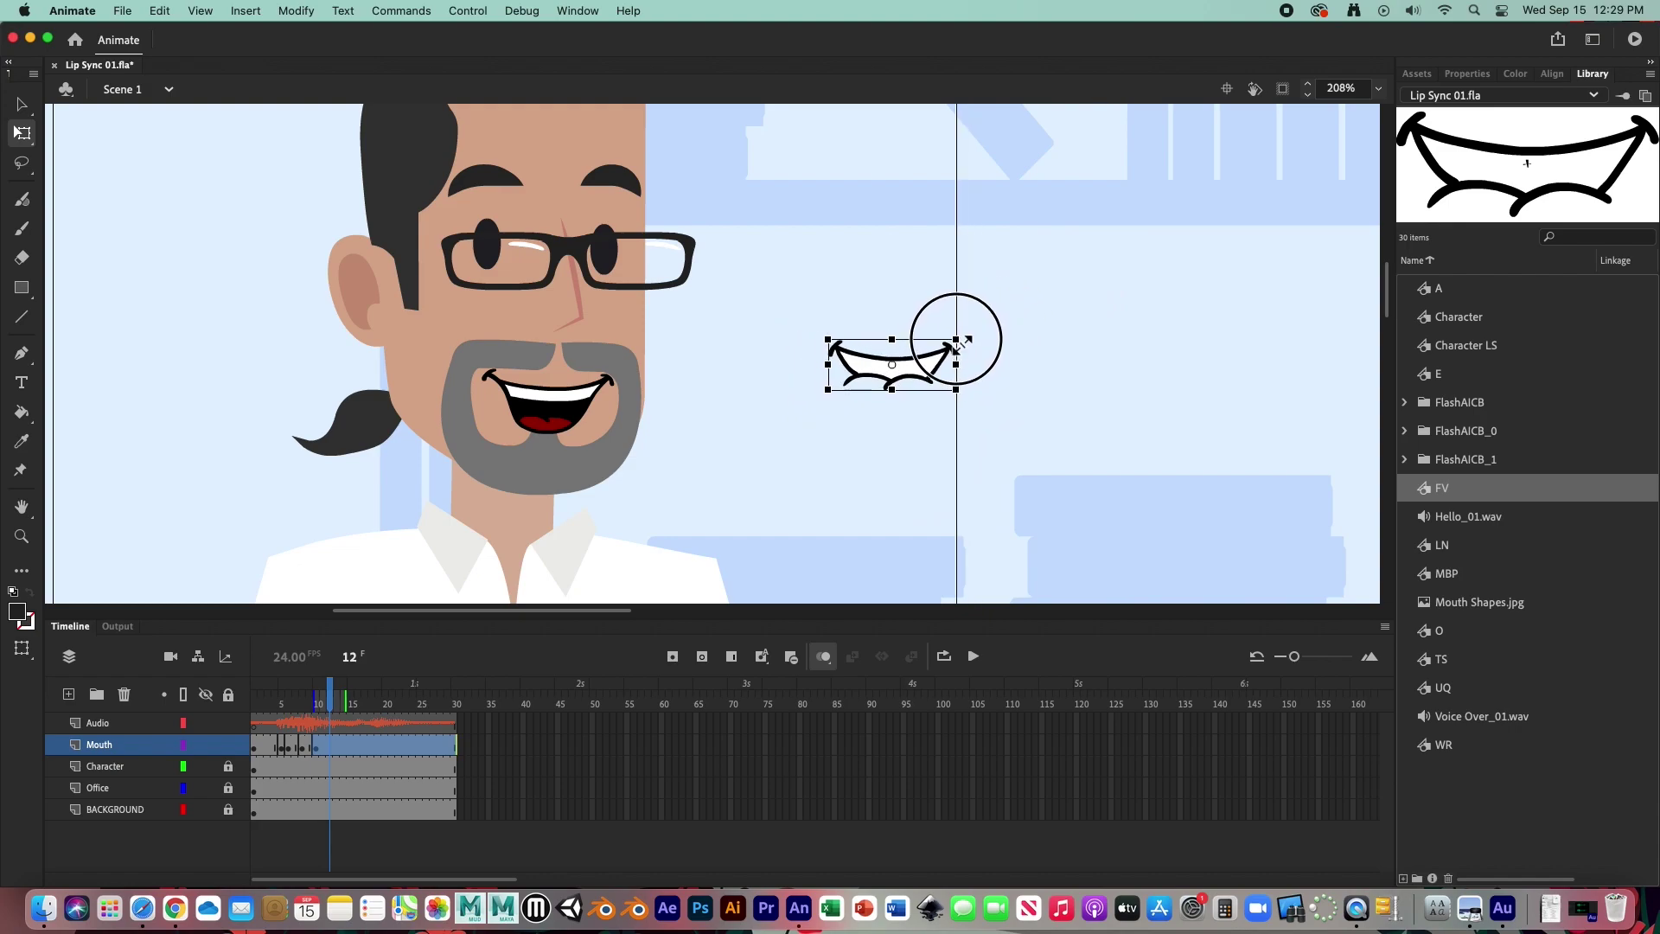
{"action": "left_click_drag", "start_coordinate": [928, 365], "coordinate": [581, 400]}
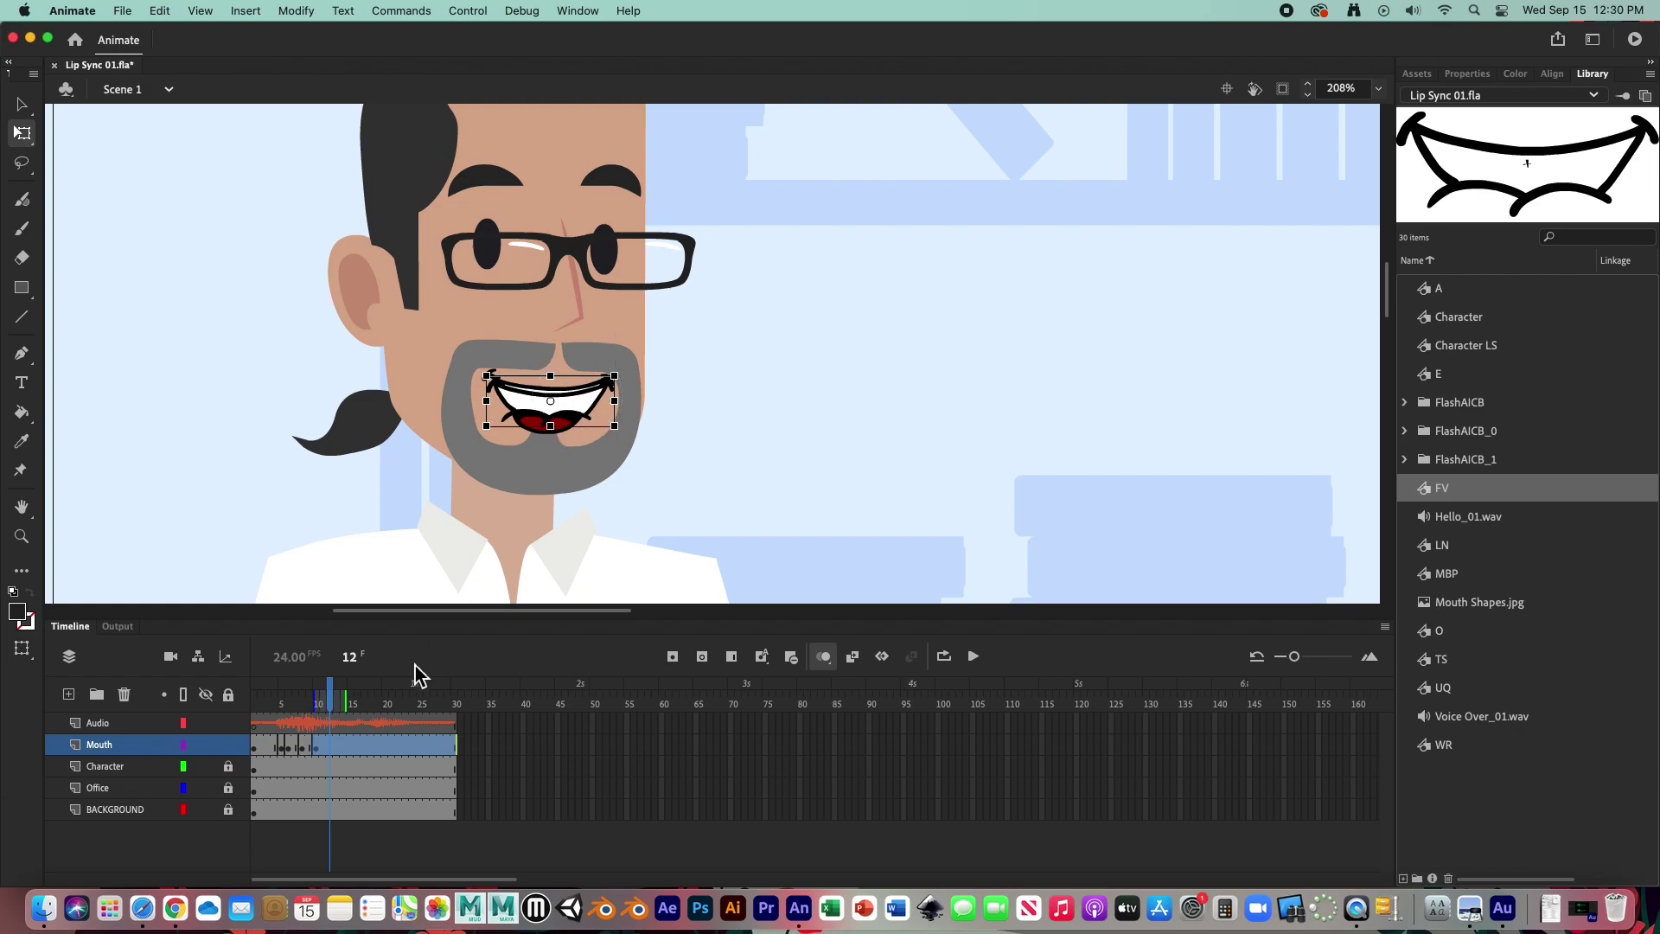
{"action": "key", "text": "super+shift+a"}
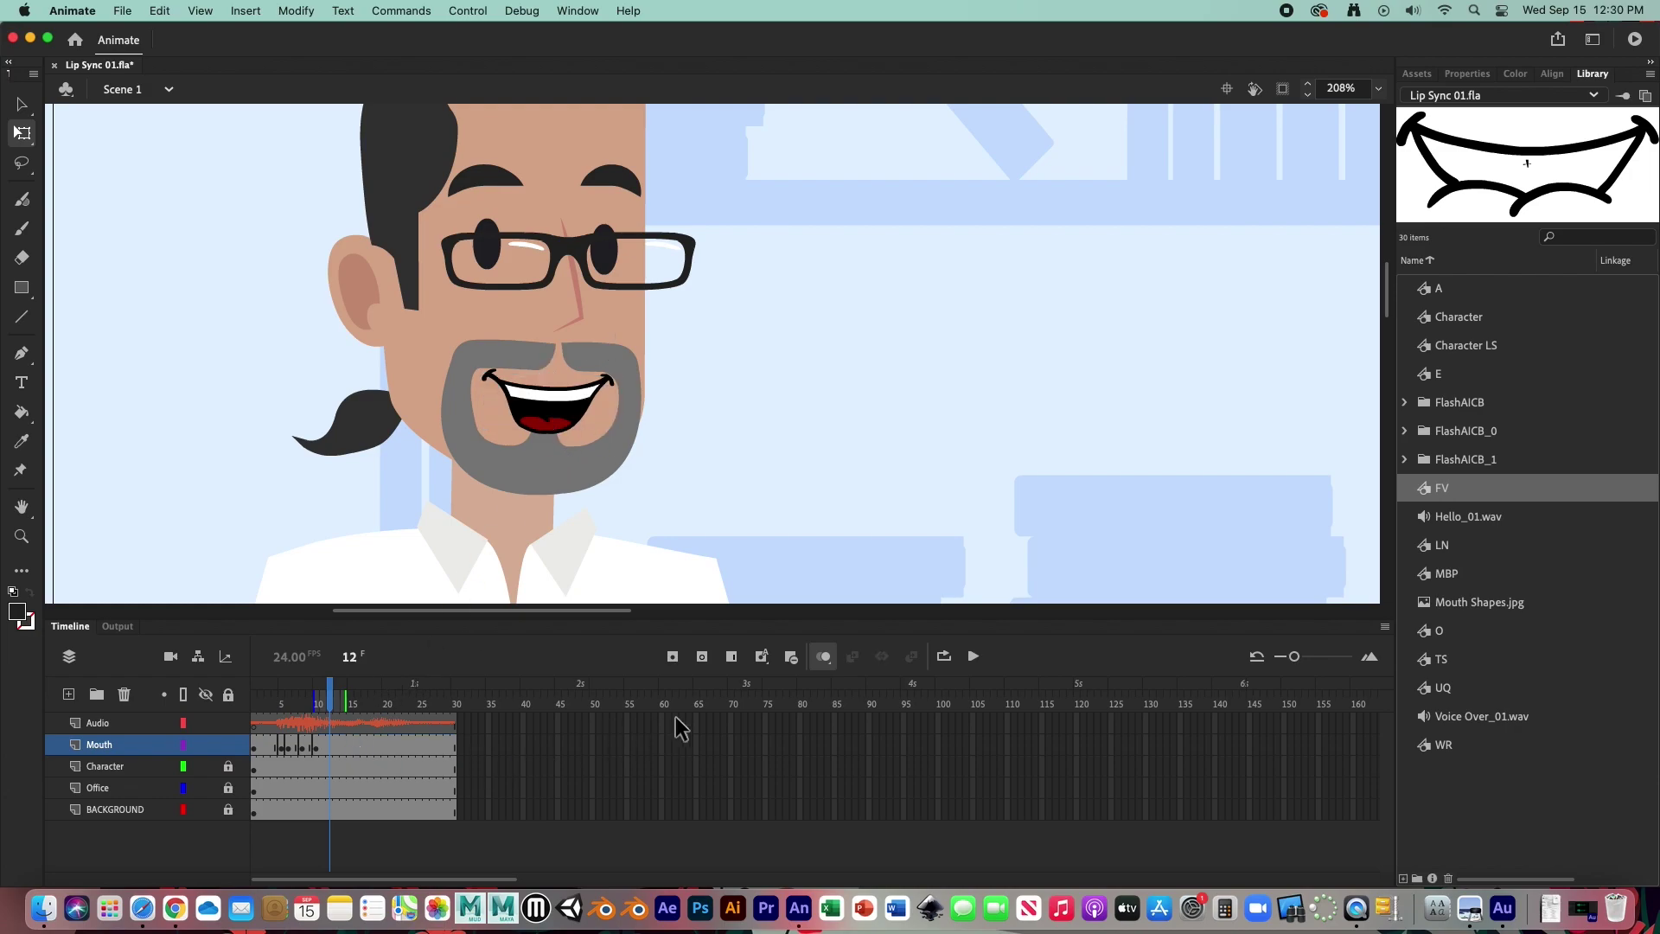
Step: Add a blank keyframe at frame 12, paste FV onto the mouth, and scrub to frame 14
{"action": "left_click", "coordinate": [702, 657]}
{"action": "key", "text": "super+alt+a"}
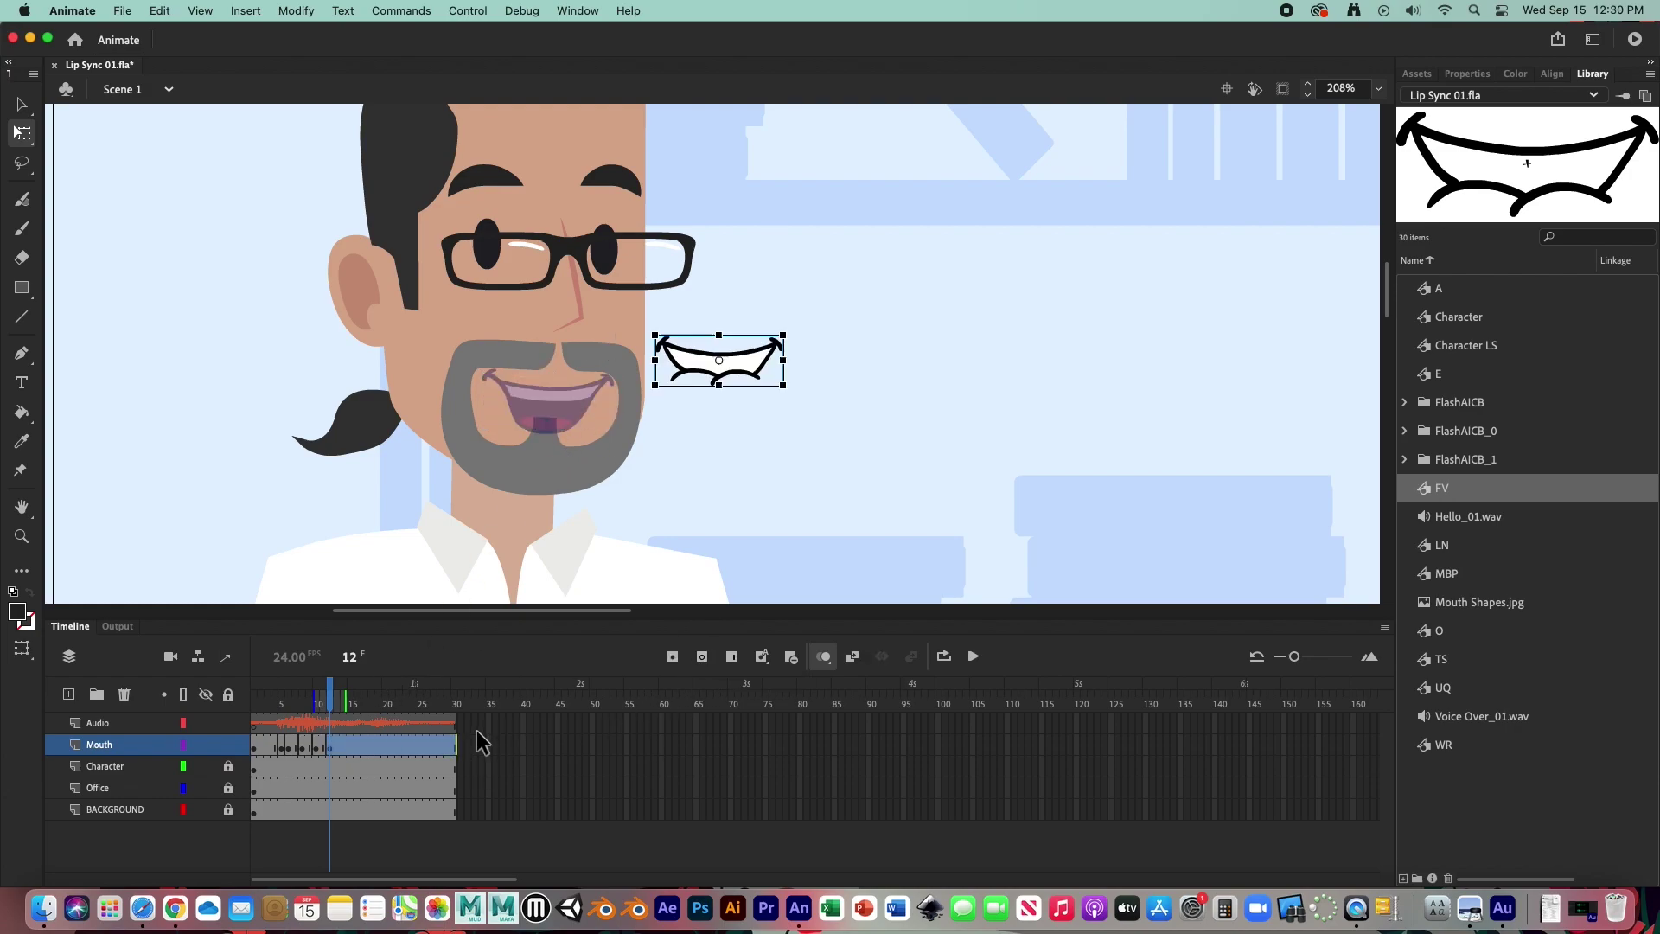
{"action": "left_click_drag", "start_coordinate": [754, 365], "coordinate": [583, 397]}
{"action": "left_click_drag", "start_coordinate": [344, 697], "coordinate": [340, 707]}
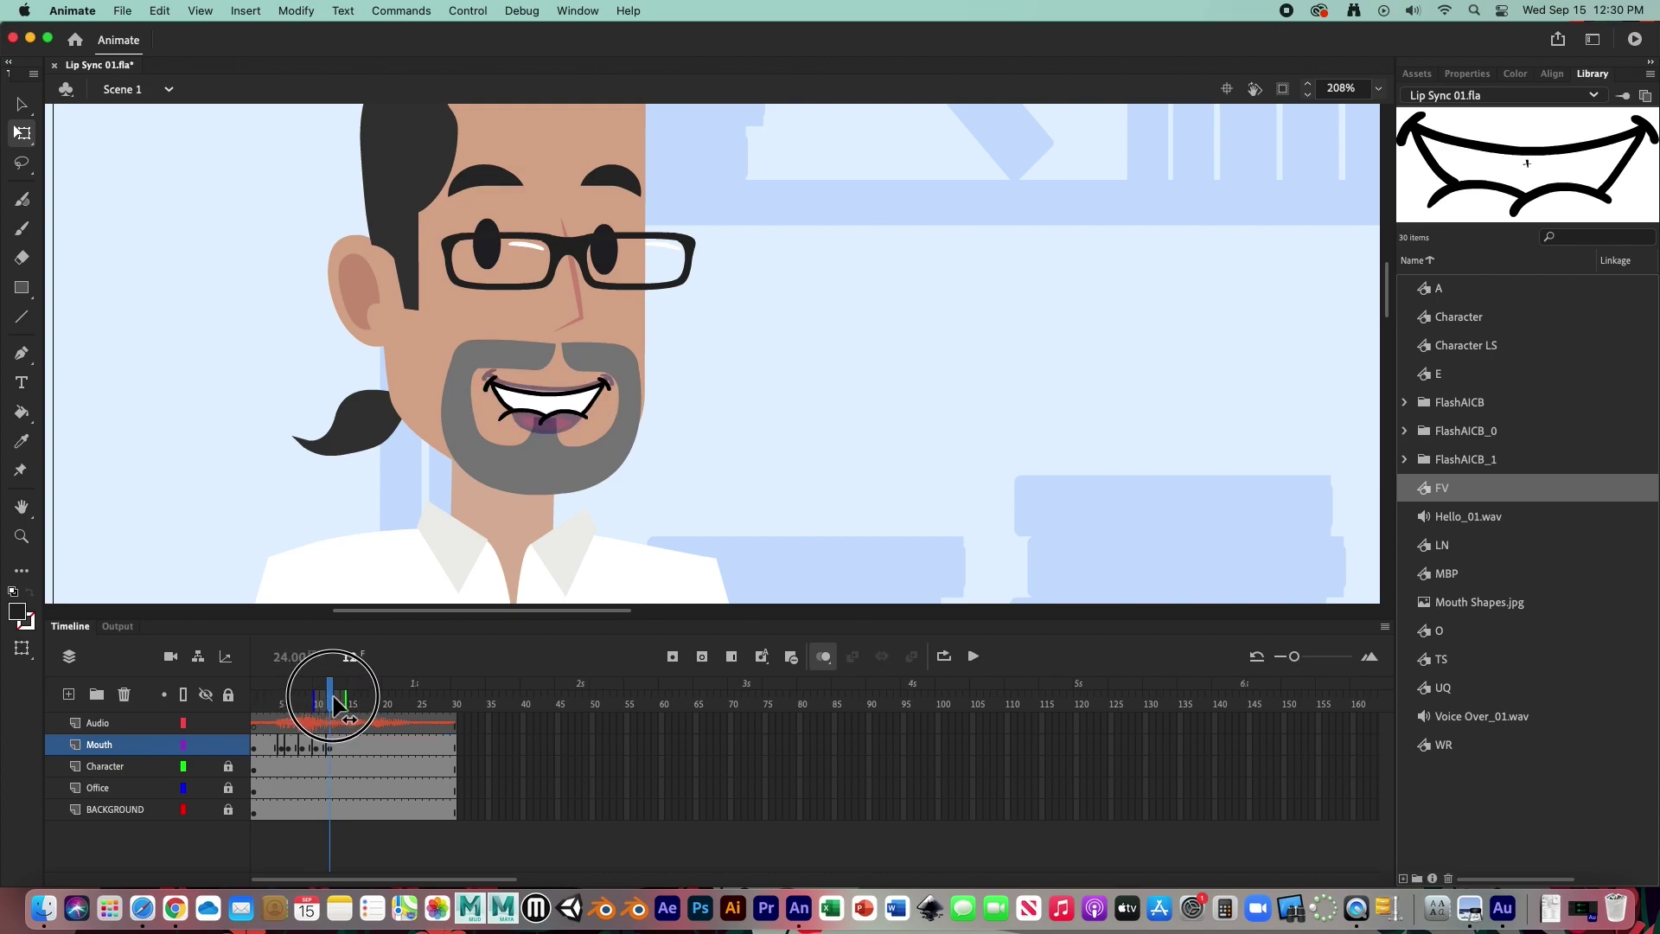
{"action": "mouse_move", "coordinate": [336, 704]}
{"action": "left_mouse_down"}
{"action": "mouse_move", "coordinate": [378, 702]}
{"action": "mouse_move", "coordinate": [363, 707]}
{"action": "left_mouse_up"}
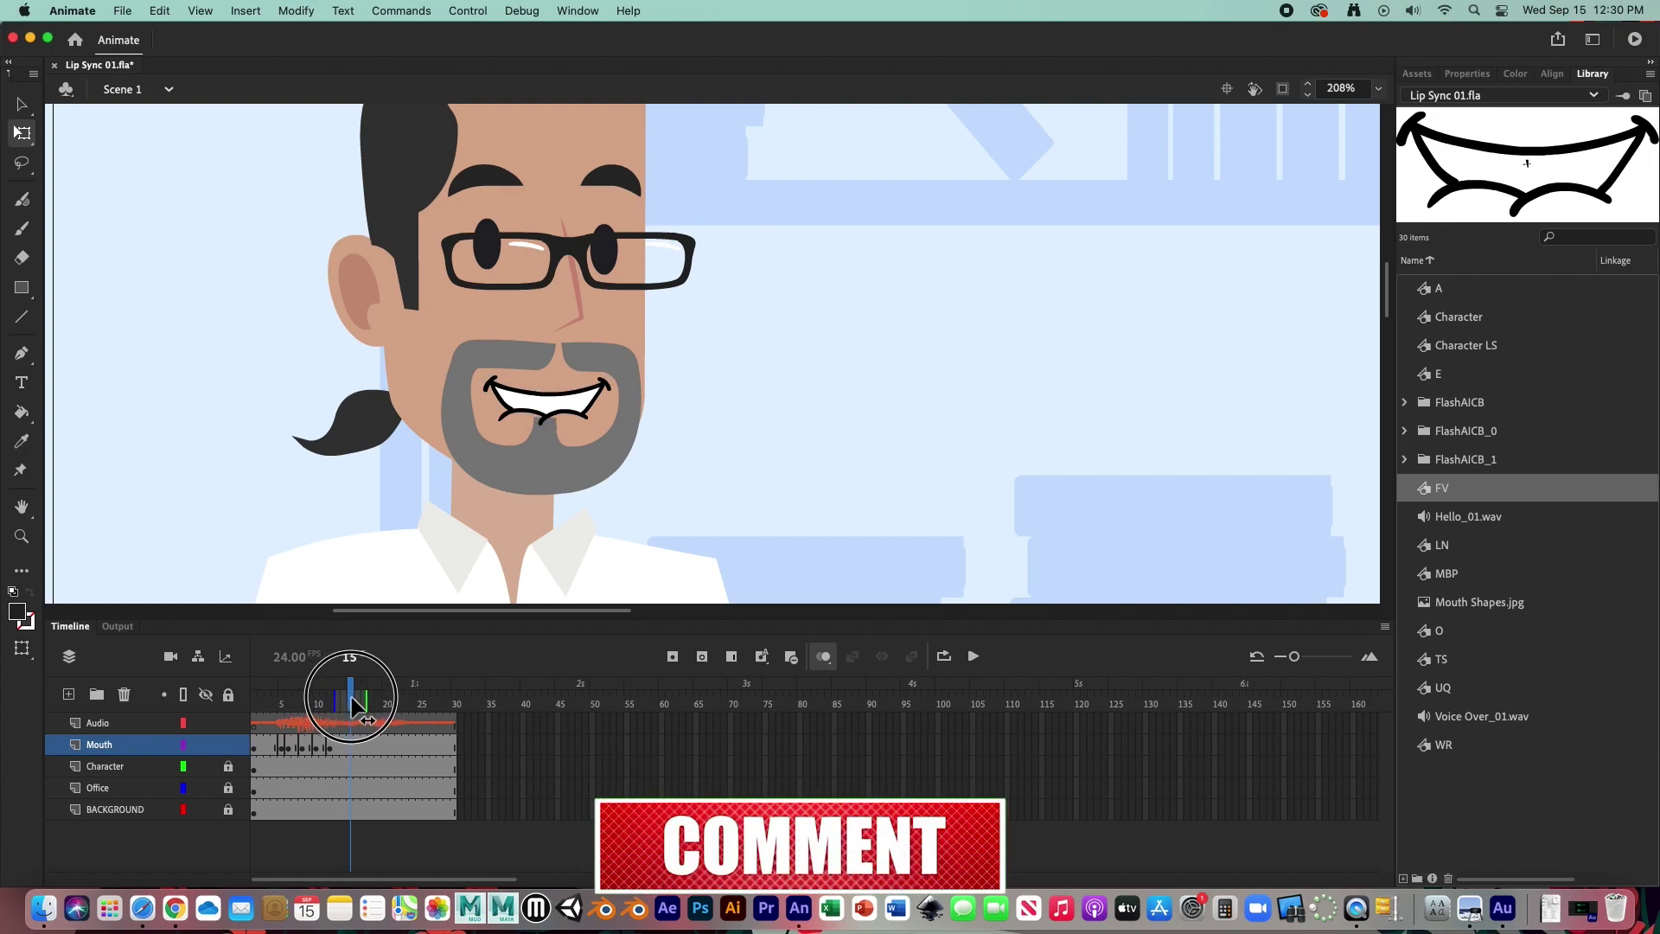
{"action": "left_click_drag", "start_coordinate": [363, 706], "coordinate": [345, 706]}
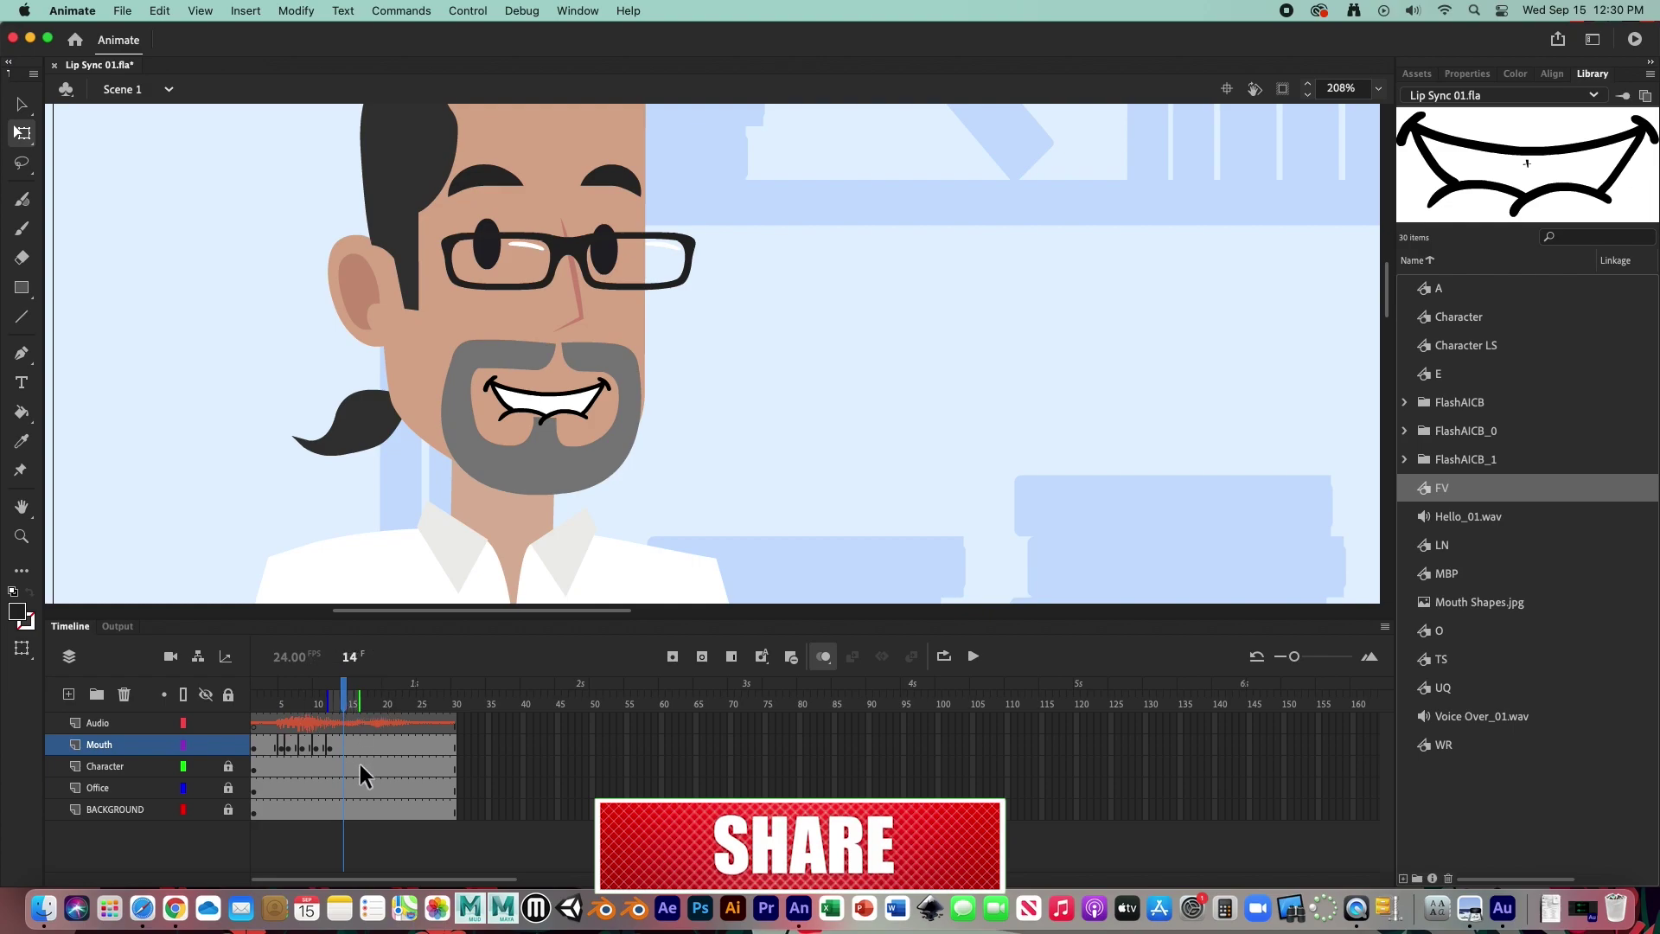
Step: Add a blank keyframe at frame 14 and fit the E mouth, shrunk and centred, over the beard
{"action": "left_click", "coordinate": [702, 656]}
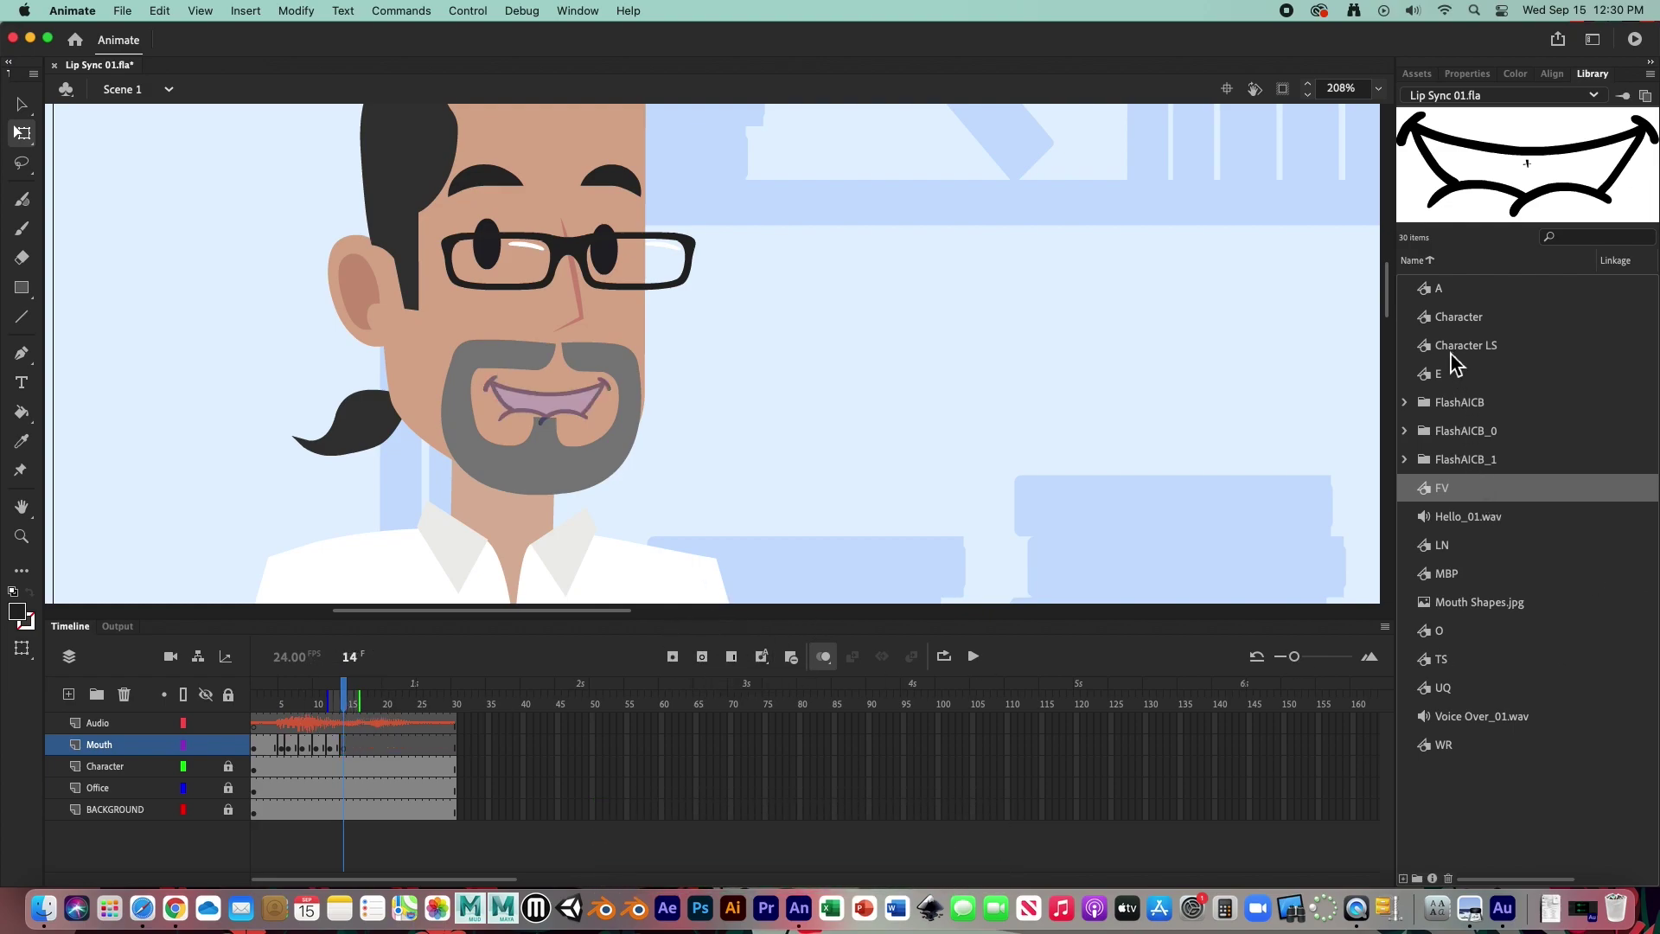
{"action": "left_click_drag", "start_coordinate": [1434, 379], "coordinate": [1013, 397]}
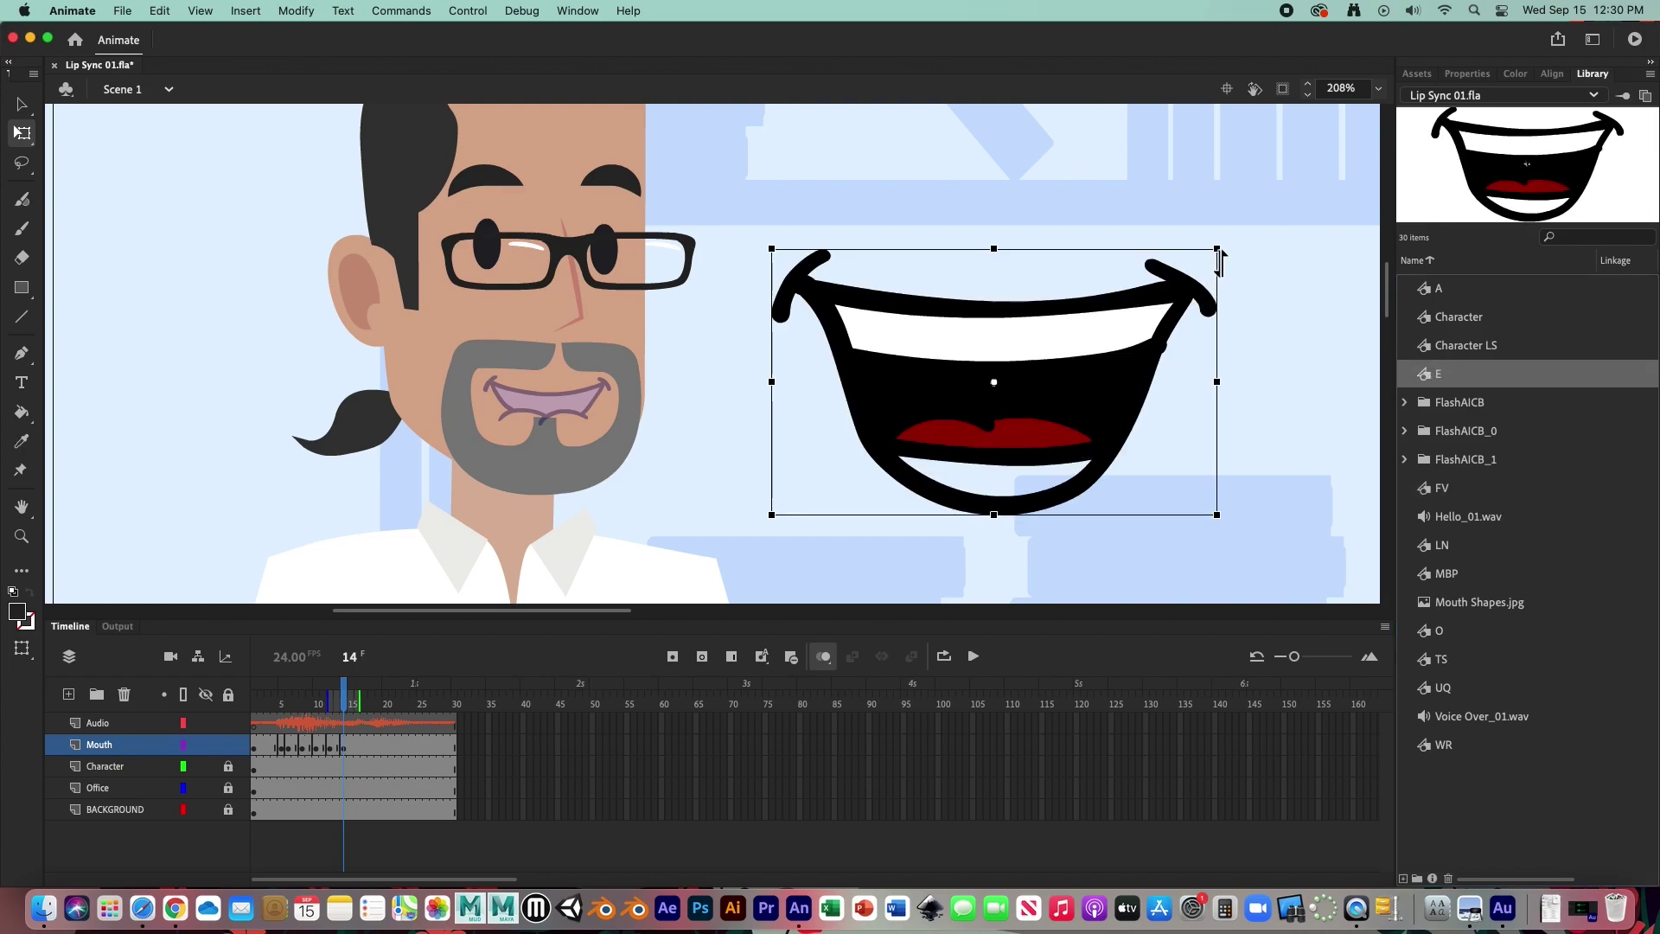
{"action": "left_click_drag", "start_coordinate": [1217, 248], "coordinate": [1076, 356]}
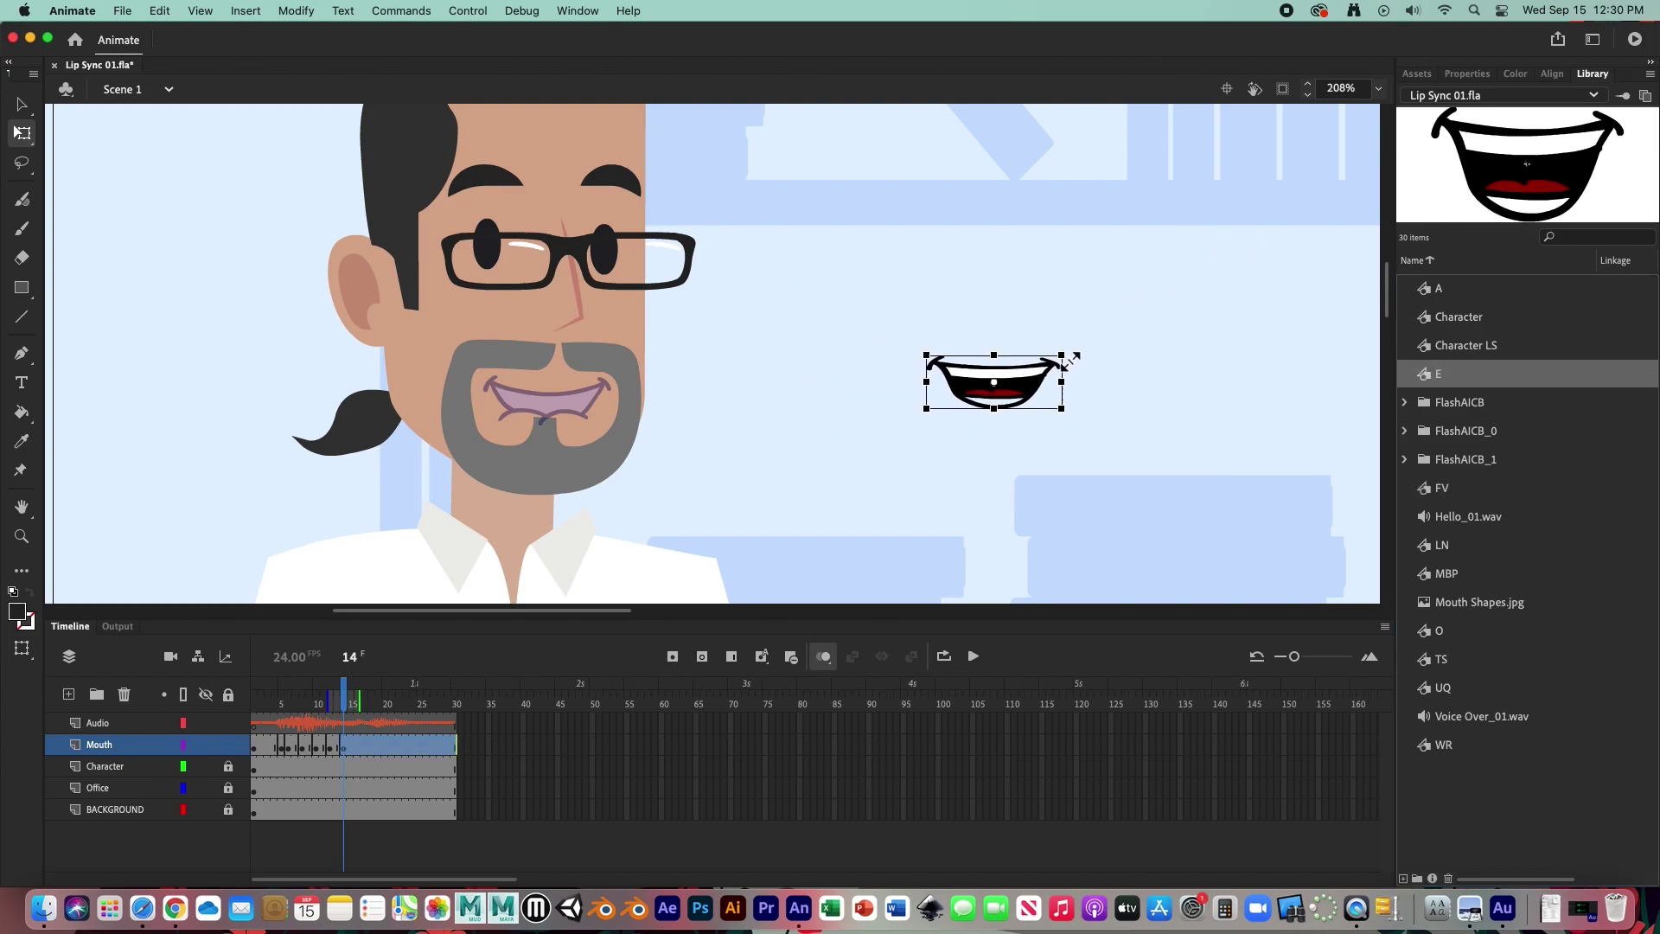
{"action": "left_click_drag", "start_coordinate": [976, 390], "coordinate": [571, 407]}
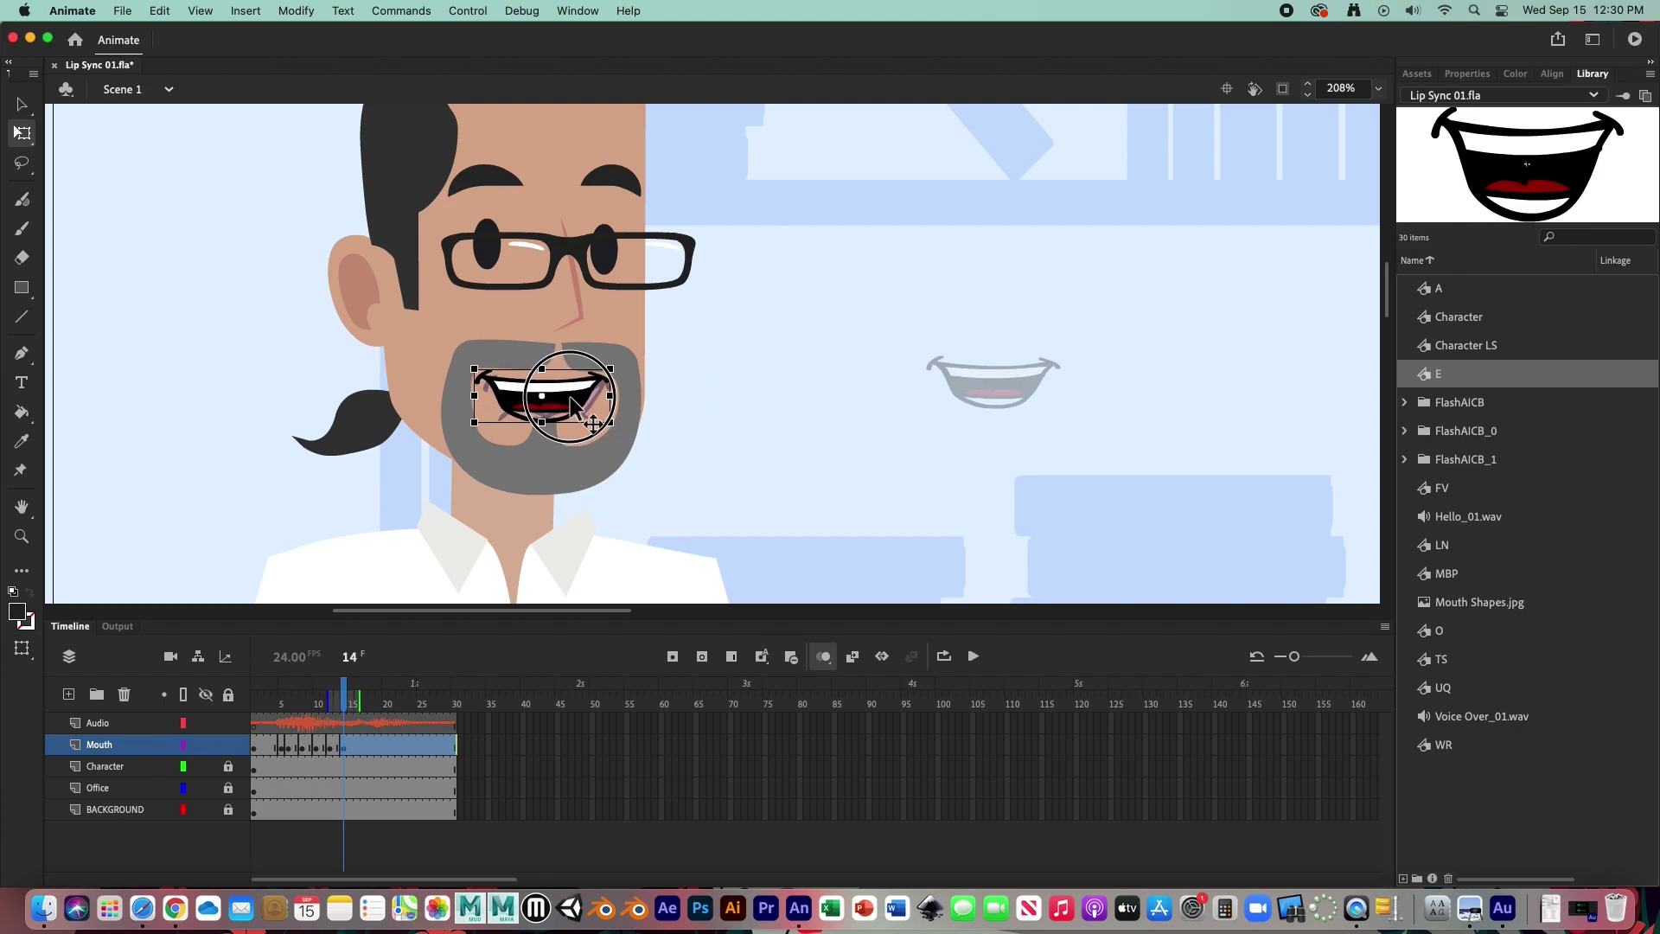
{"action": "mouse_move", "coordinate": [571, 405]}
{"action": "left_mouse_down"}
{"action": "mouse_move", "coordinate": [543, 377]}
{"action": "mouse_move", "coordinate": [496, 395]}
{"action": "mouse_move", "coordinate": [561, 389]}
{"action": "left_mouse_up"}
{"action": "left_click", "coordinate": [571, 395]}
{"action": "left_click_drag", "start_coordinate": [567, 396], "coordinate": [560, 394]}
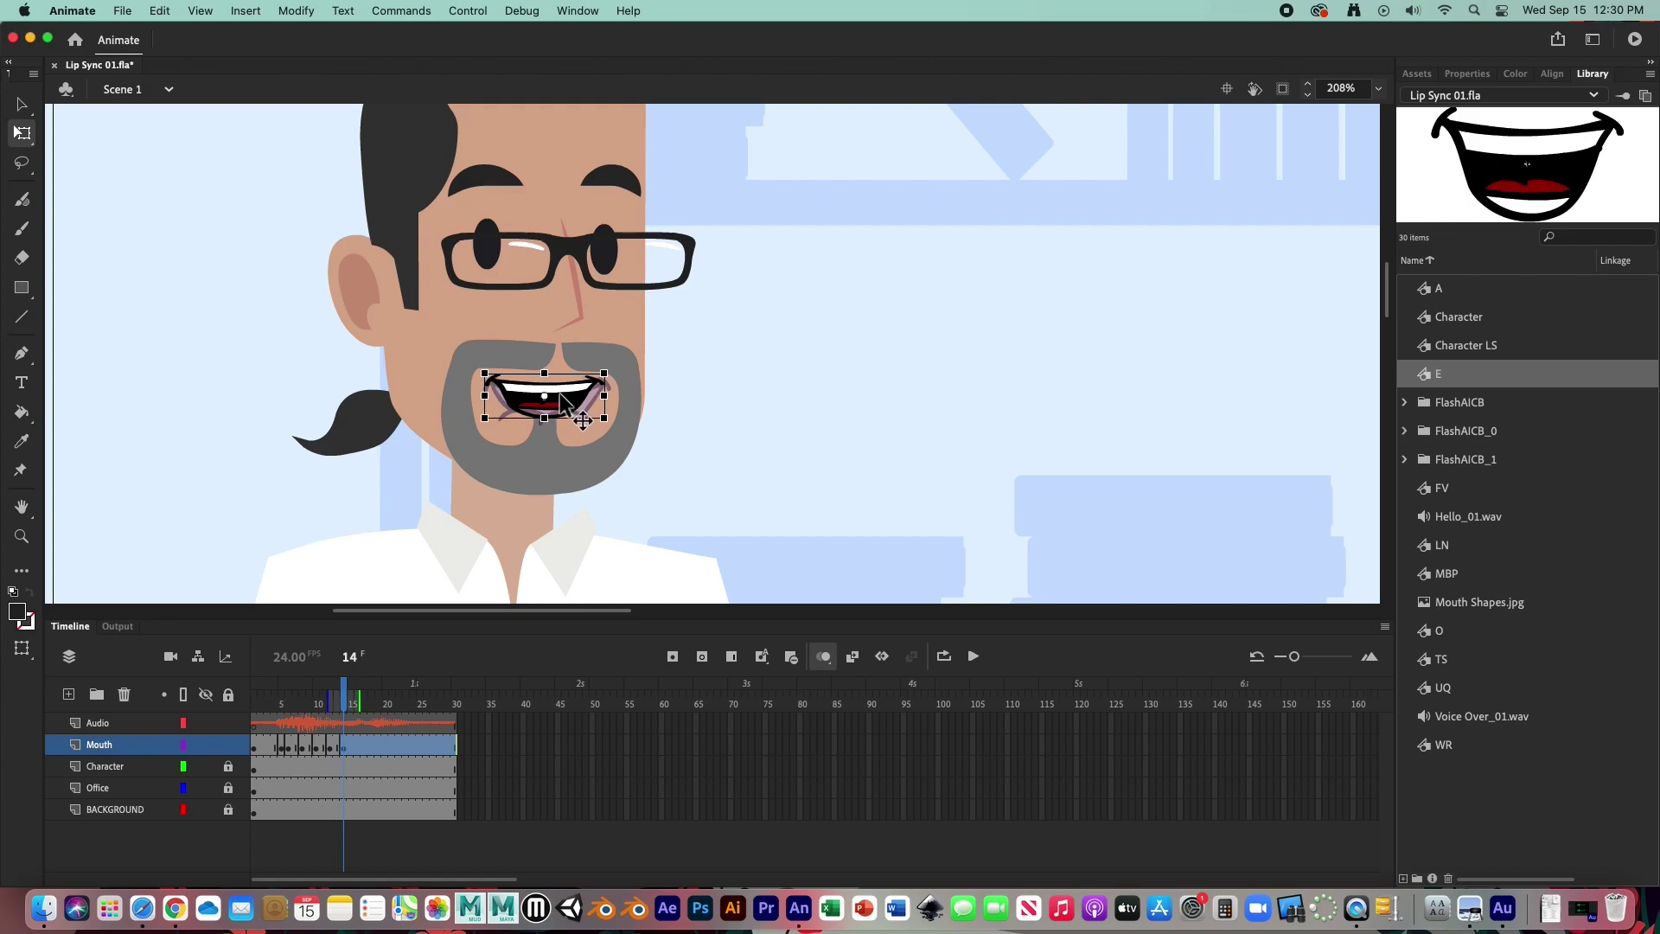
Step: Enter the E mouth symbol and zoom in on its artwork
{"action": "double_click", "coordinate": [565, 395]}
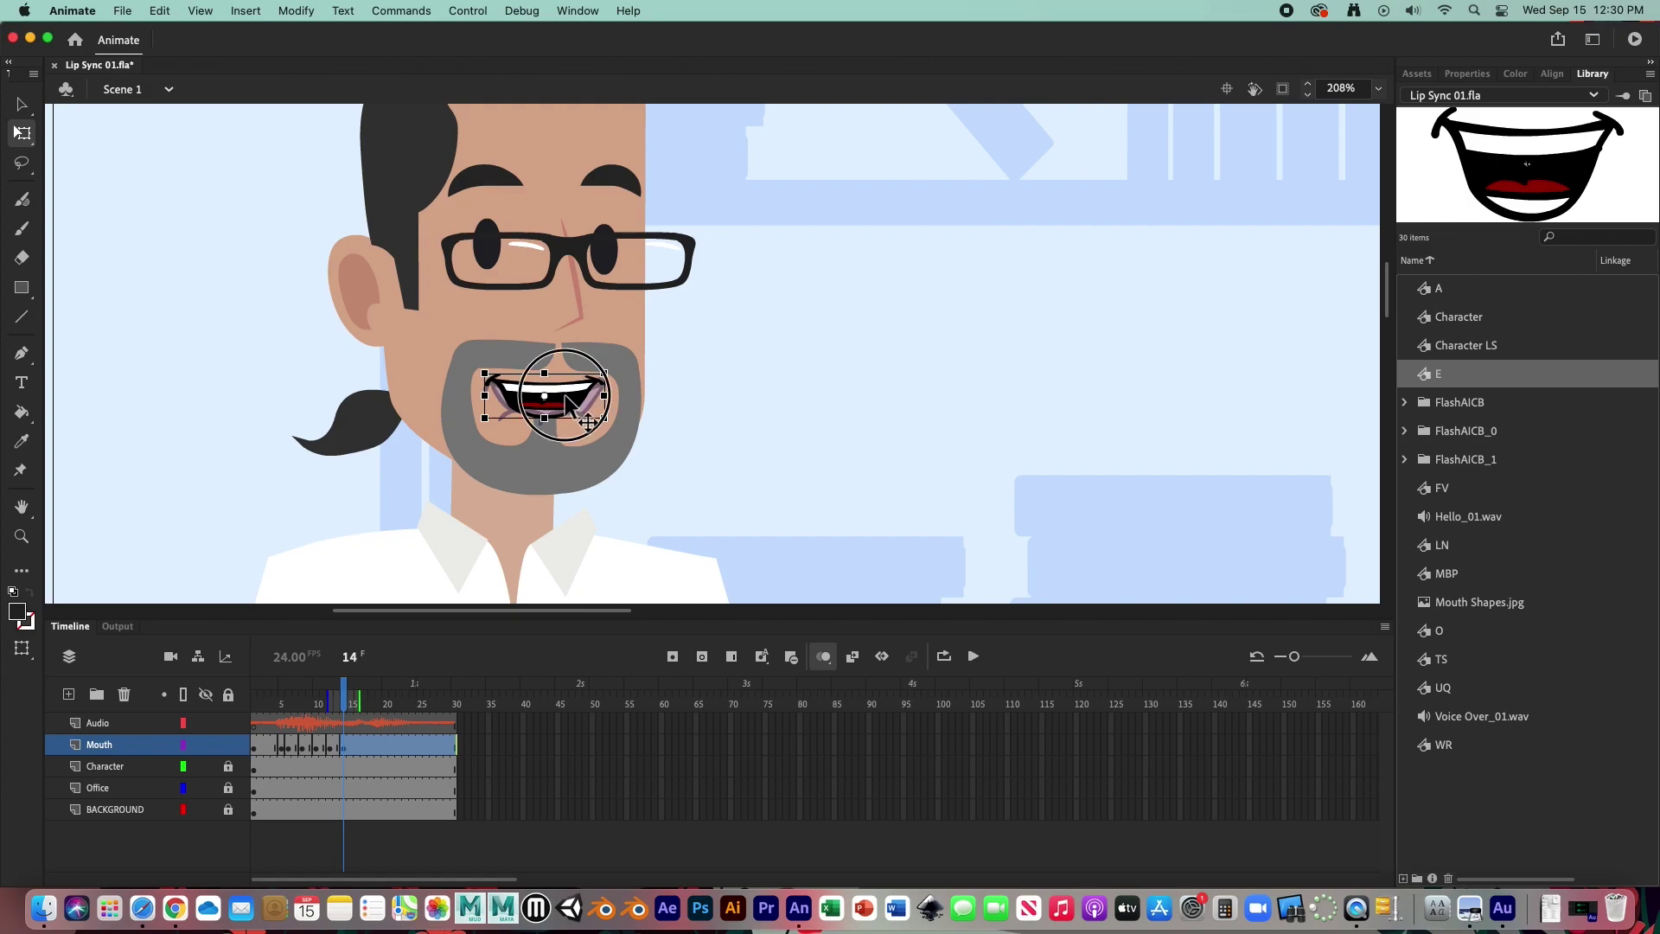
{"action": "left_click", "coordinate": [562, 402]}
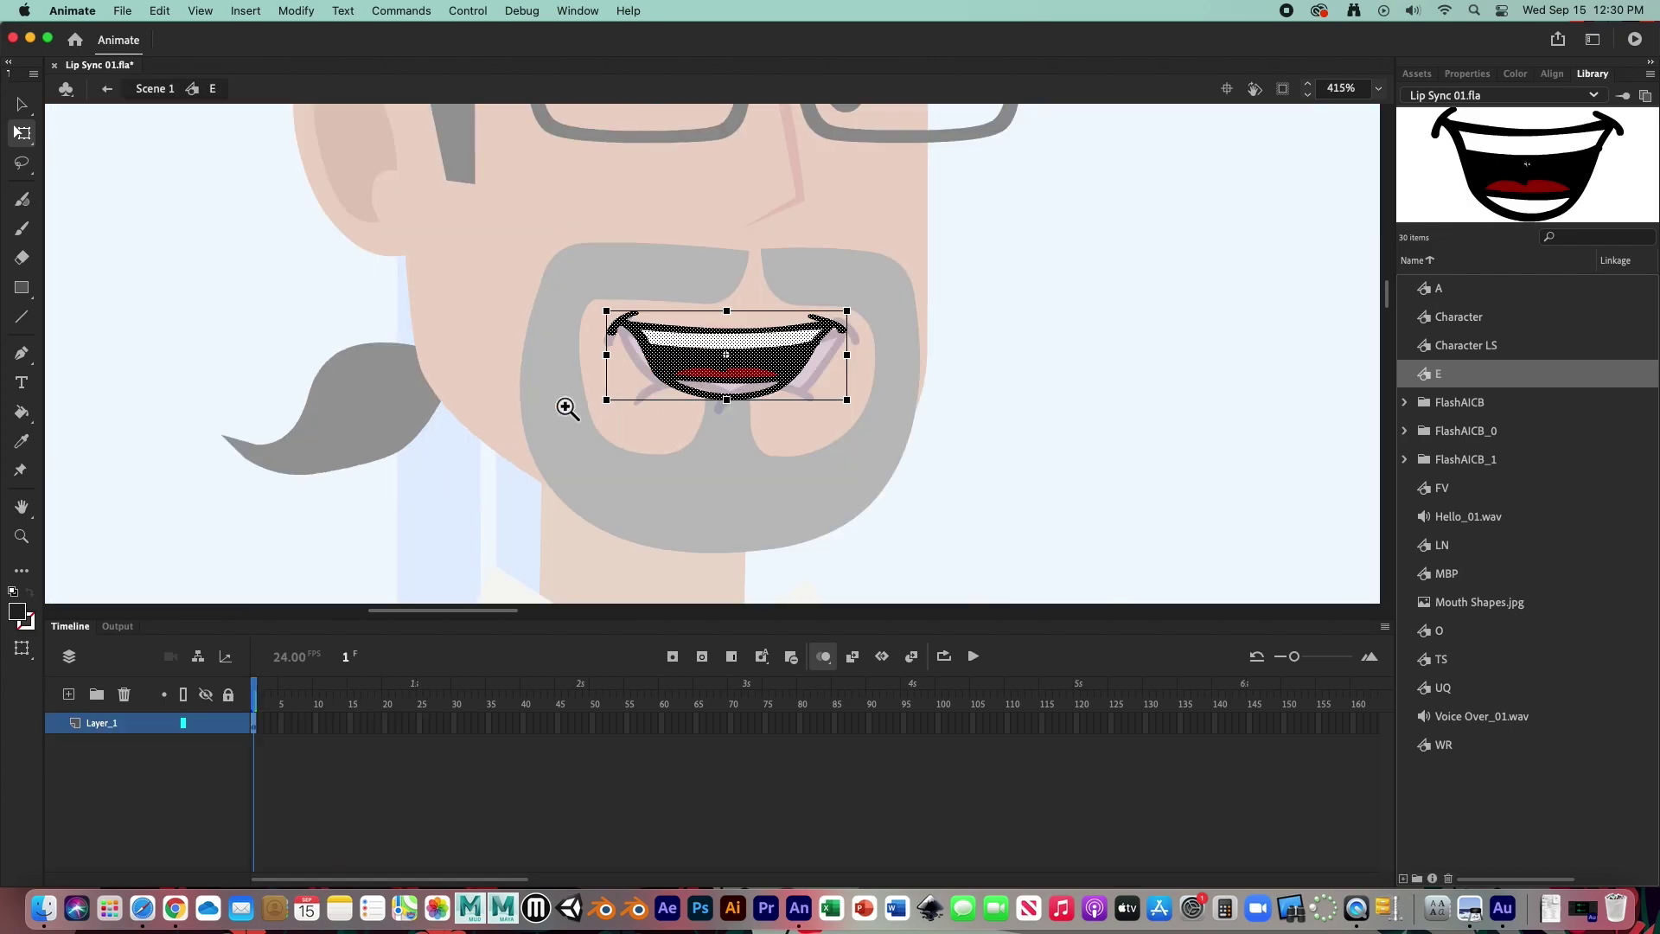
{"action": "left_click", "coordinate": [765, 391]}
{"action": "left_click", "coordinate": [723, 489]}
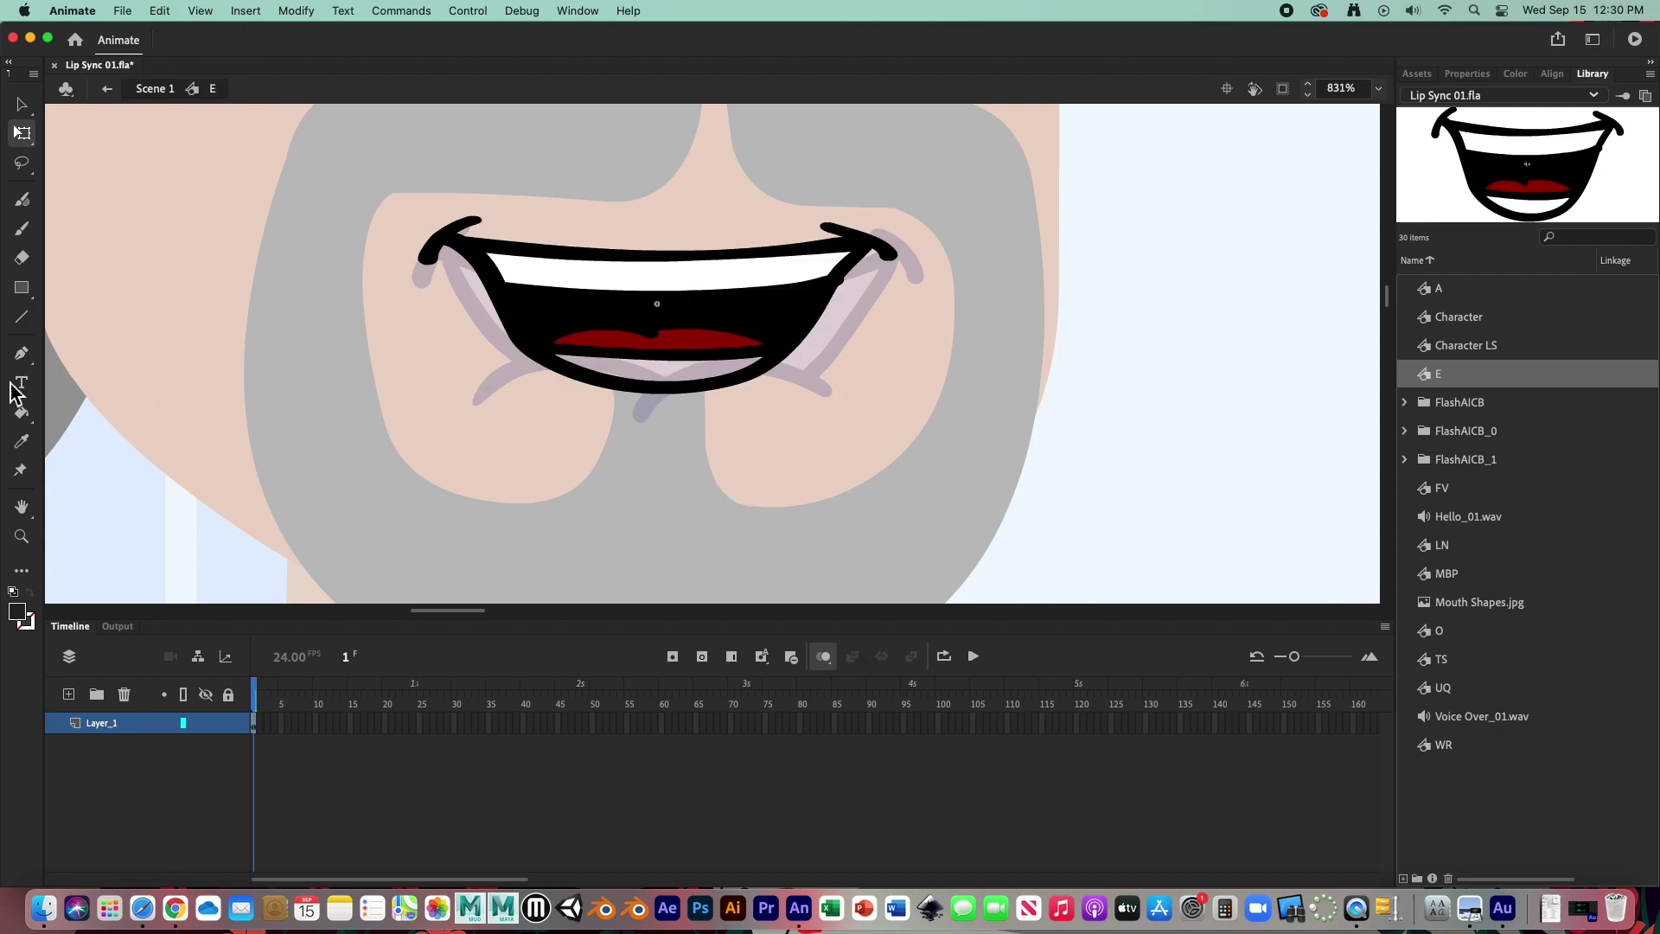
Step: Paint the lavender strip under the tongue white, then return to Scene 1 at frame 15
{"action": "left_click", "coordinate": [21, 410]}
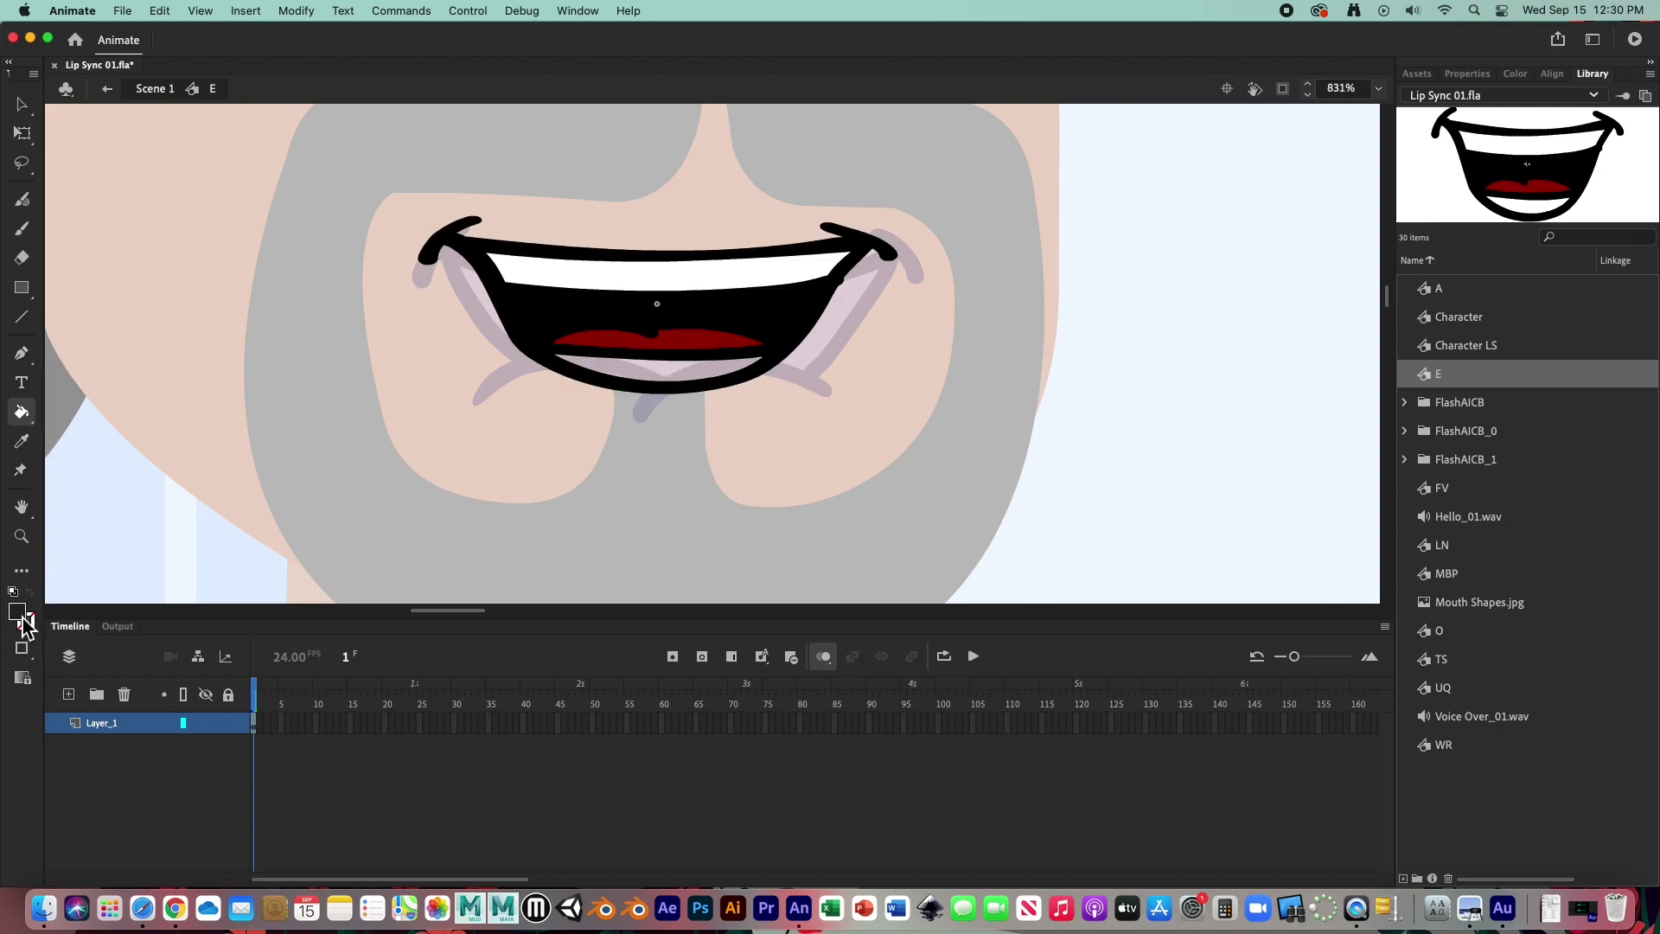
{"action": "left_click", "coordinate": [25, 620]}
{"action": "left_click", "coordinate": [109, 734]}
{"action": "left_click", "coordinate": [681, 371]}
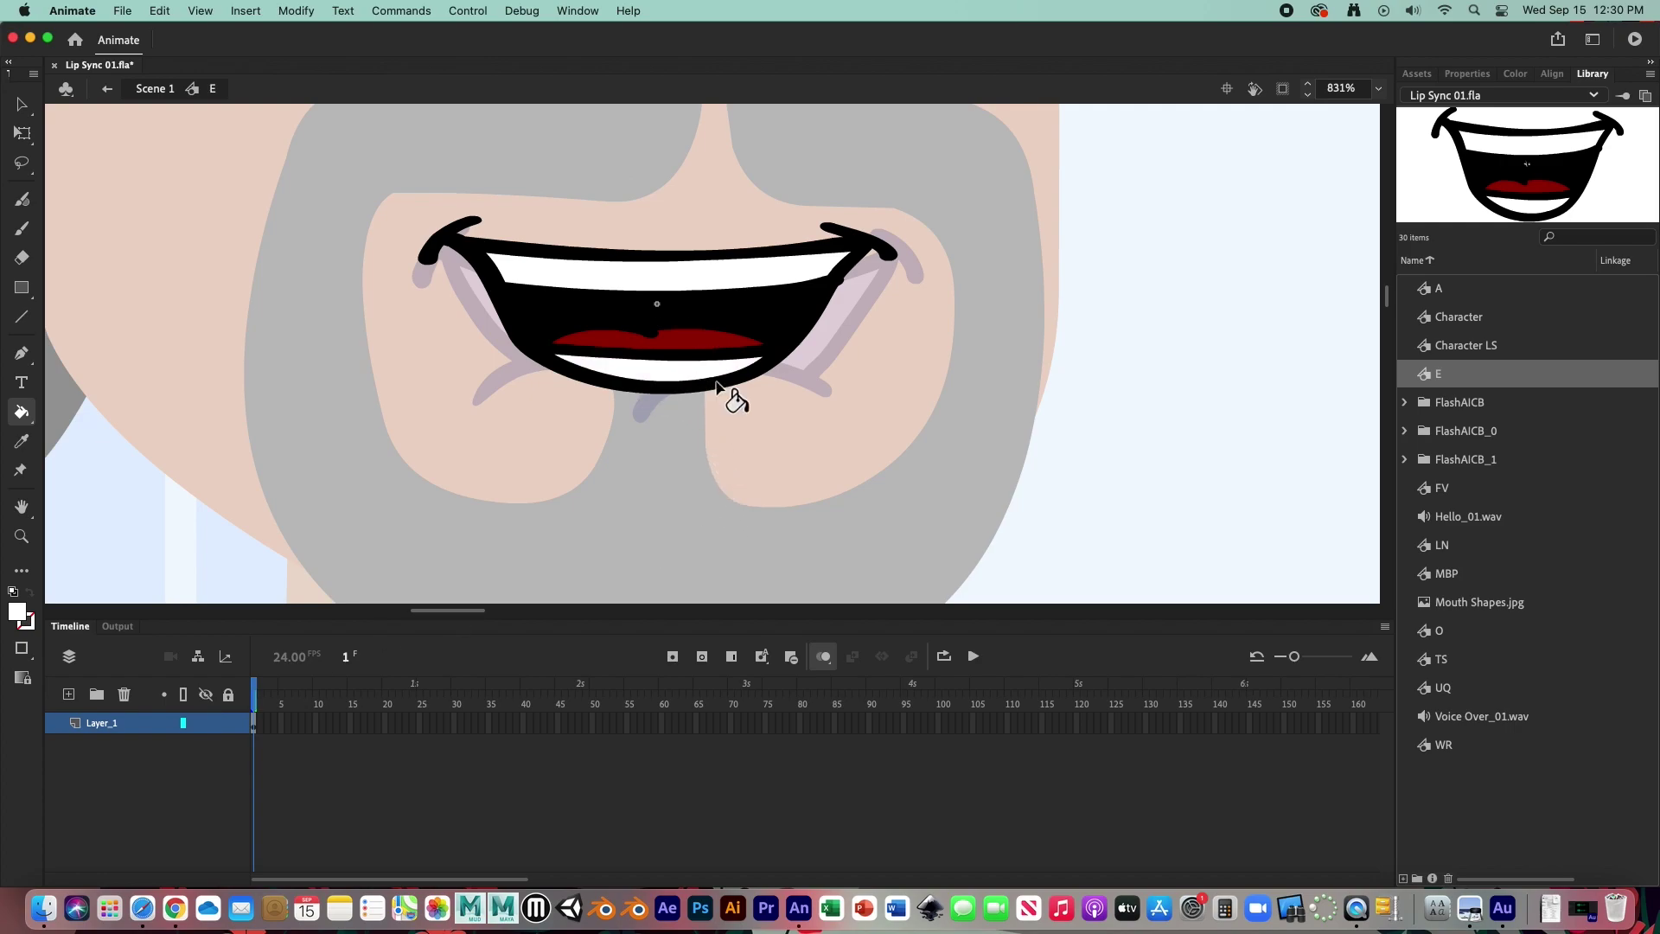
{"action": "key", "text": "super+minus"}
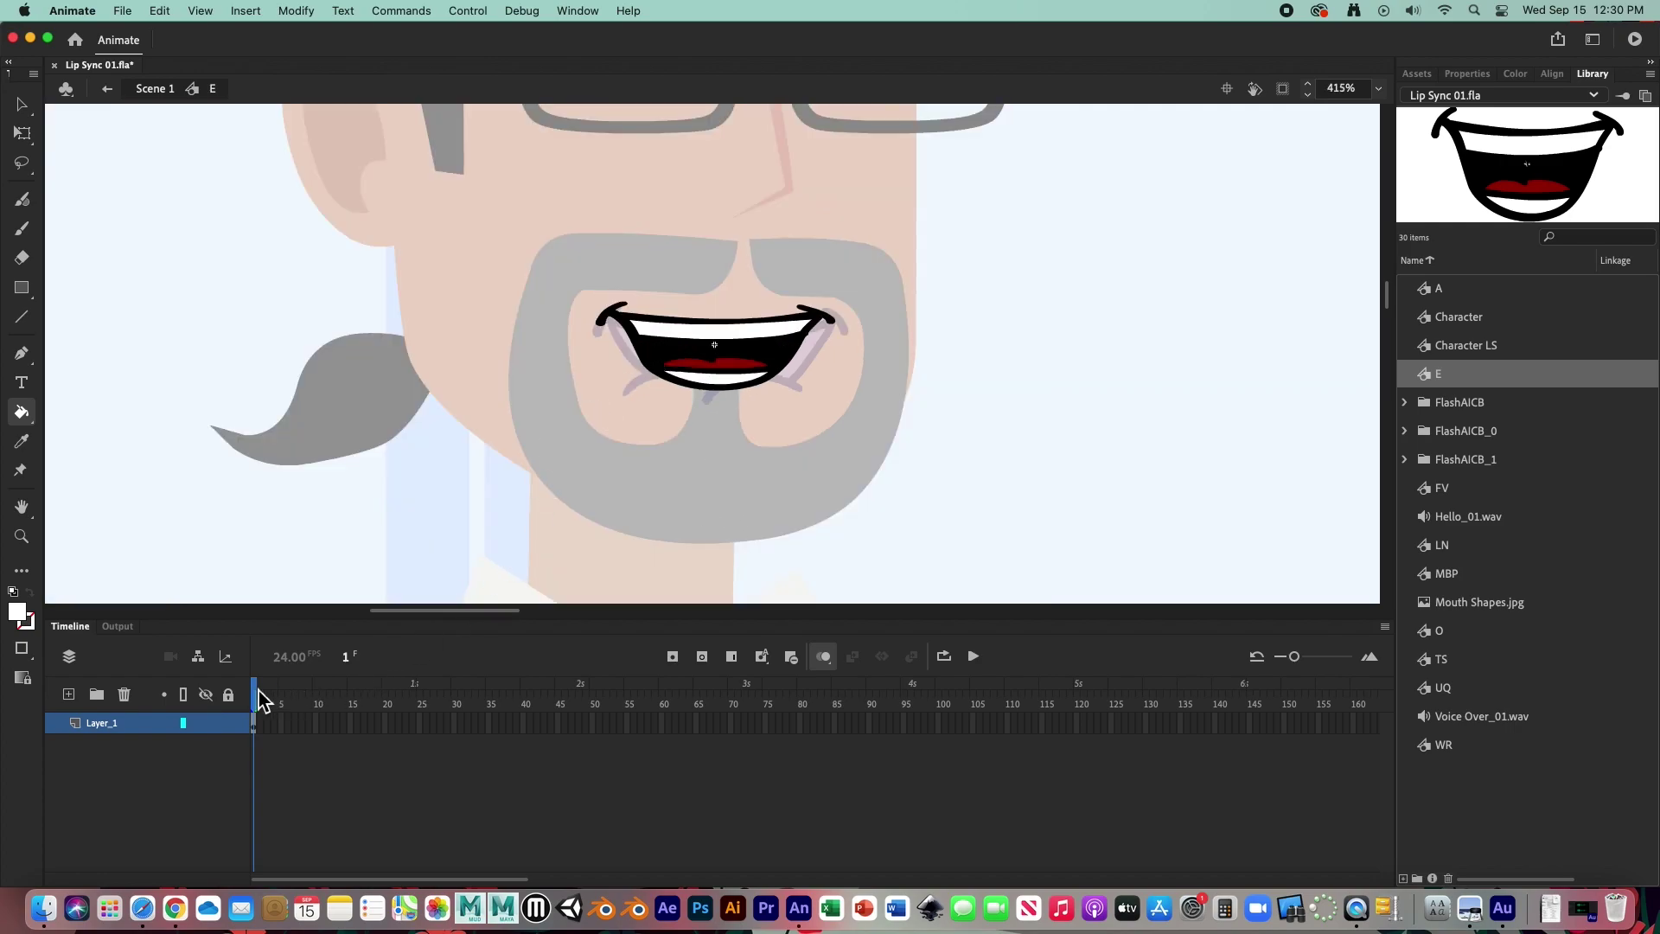
{"action": "left_click", "coordinate": [145, 88]}
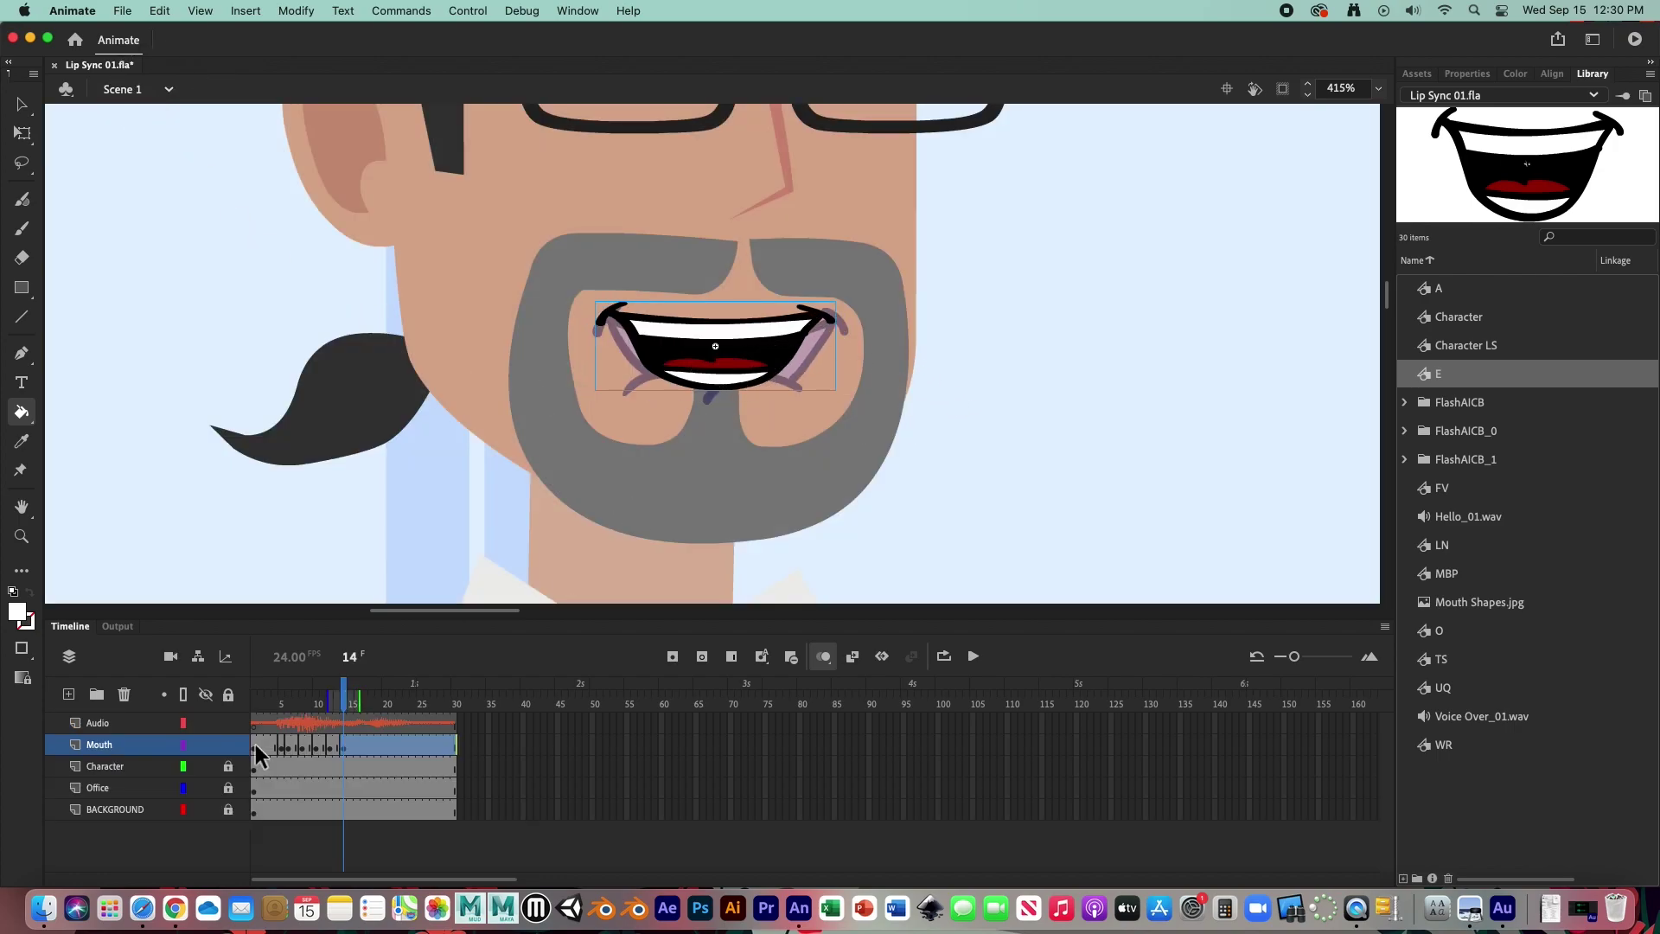
{"action": "mouse_move", "coordinate": [351, 705]}
{"action": "left_mouse_down"}
{"action": "mouse_move", "coordinate": [376, 702]}
{"action": "mouse_move", "coordinate": [356, 702]}
{"action": "left_mouse_up"}
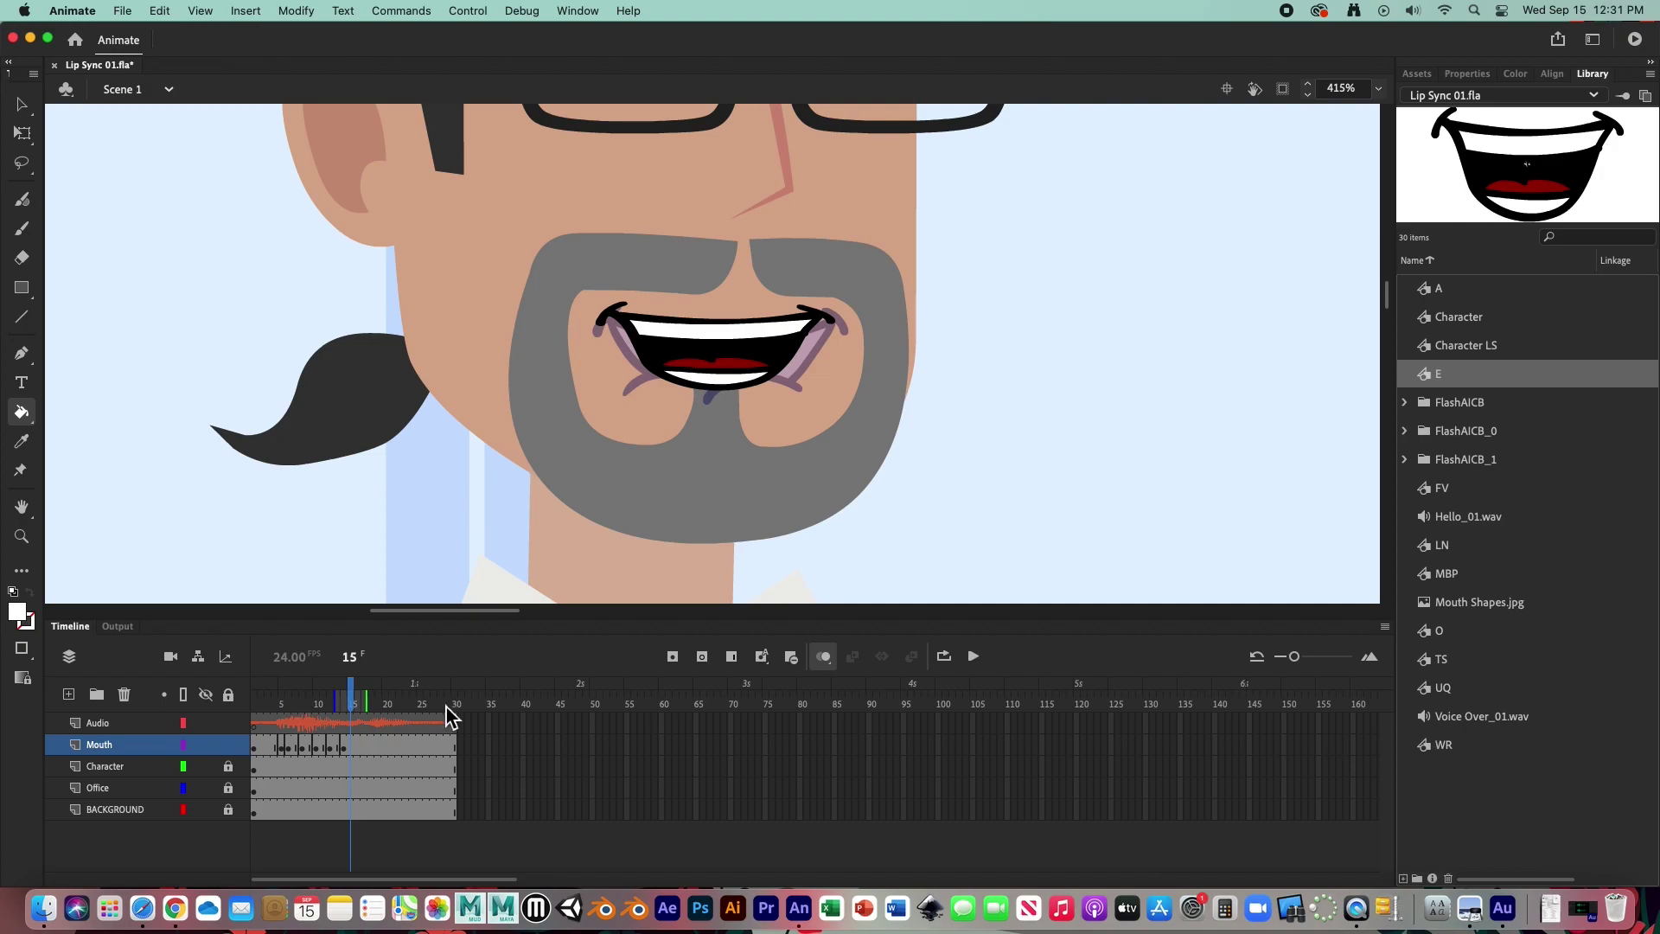
Step: Show filled onion skins and place the WR mouth, scaled down, over the character's mouth
{"action": "left_click", "coordinate": [705, 658]}
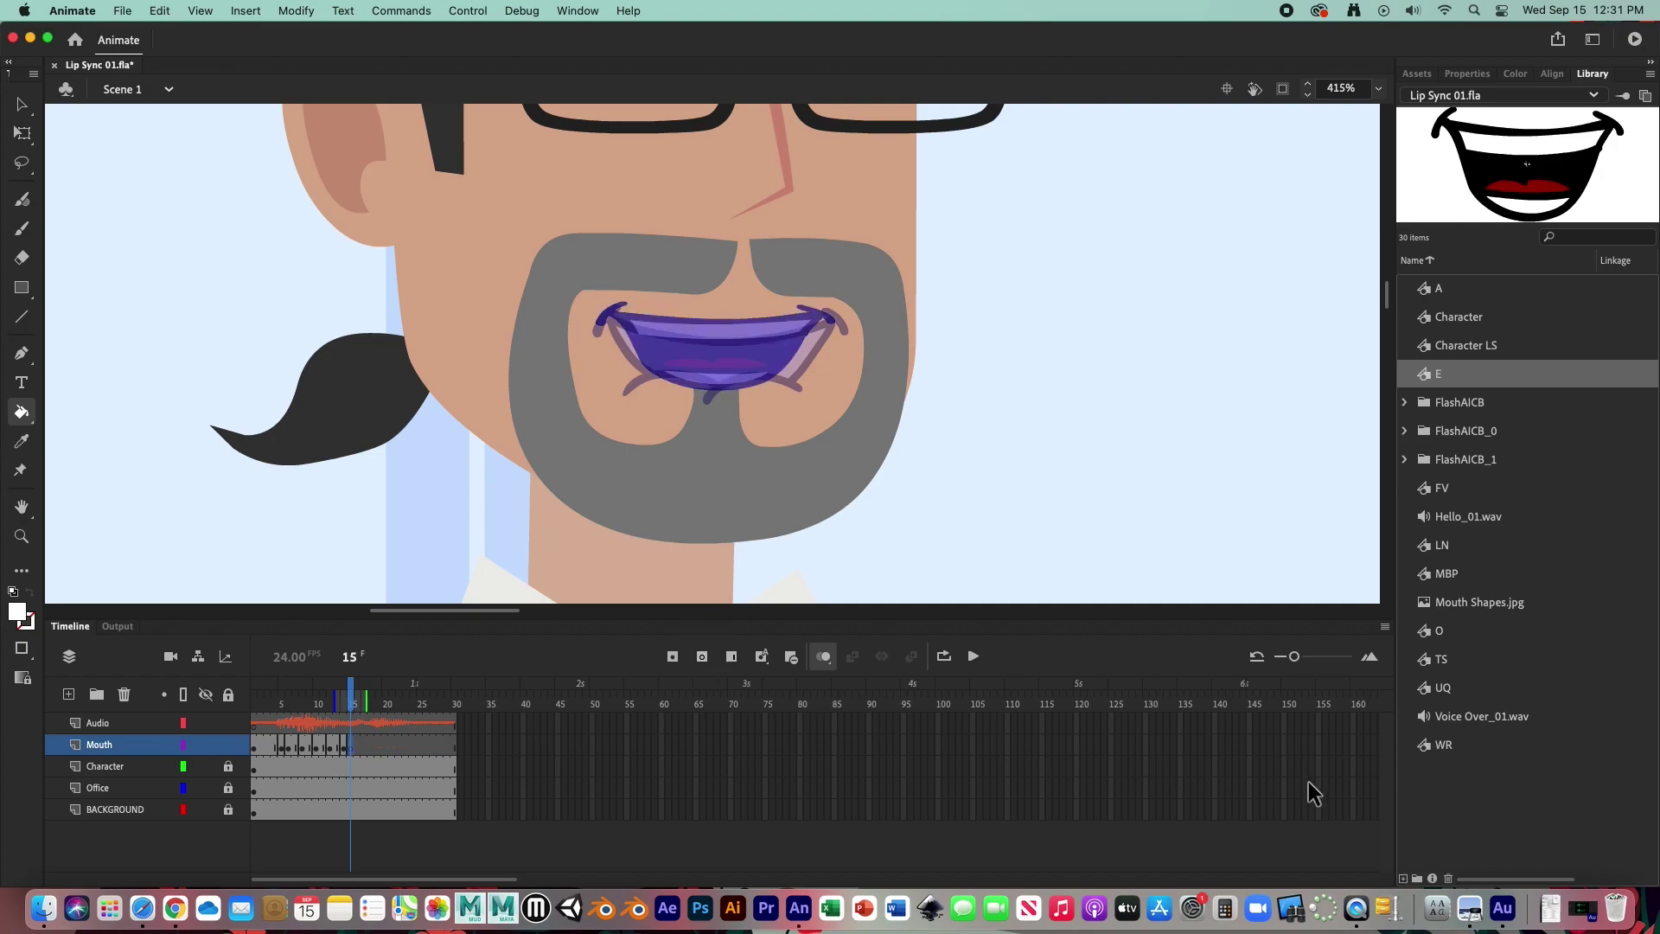
{"action": "left_click_drag", "start_coordinate": [1440, 745], "coordinate": [1089, 513]}
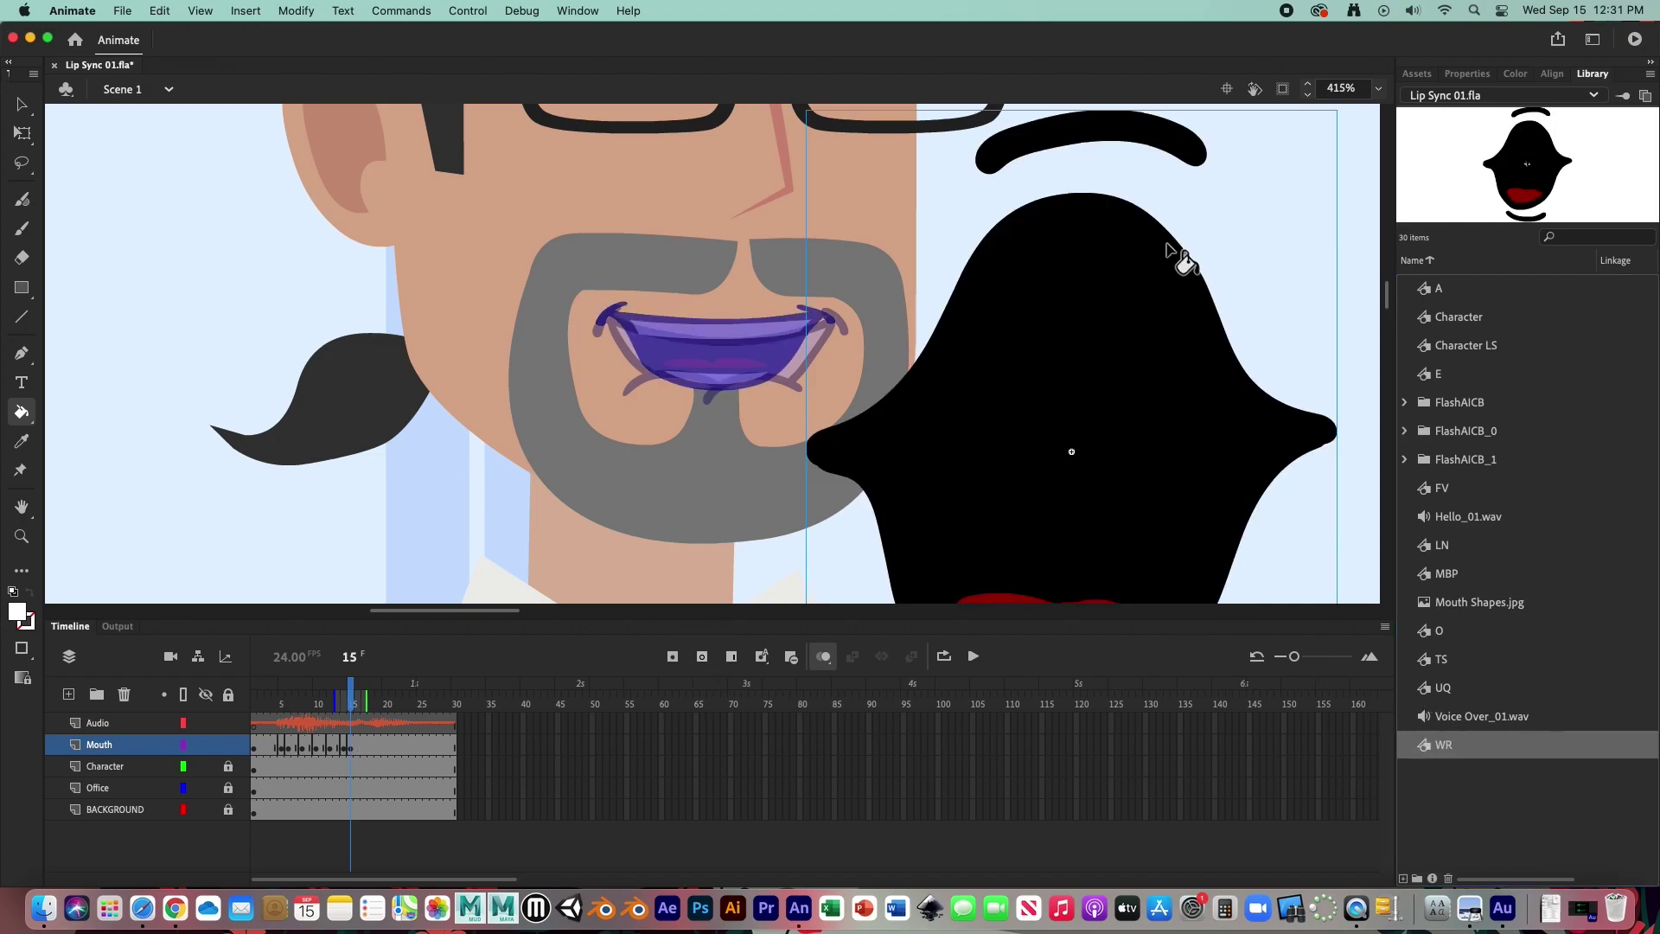
{"action": "scroll", "coordinate": [1261, 302], "scroll_direction": "down", "scroll_amount": 3}
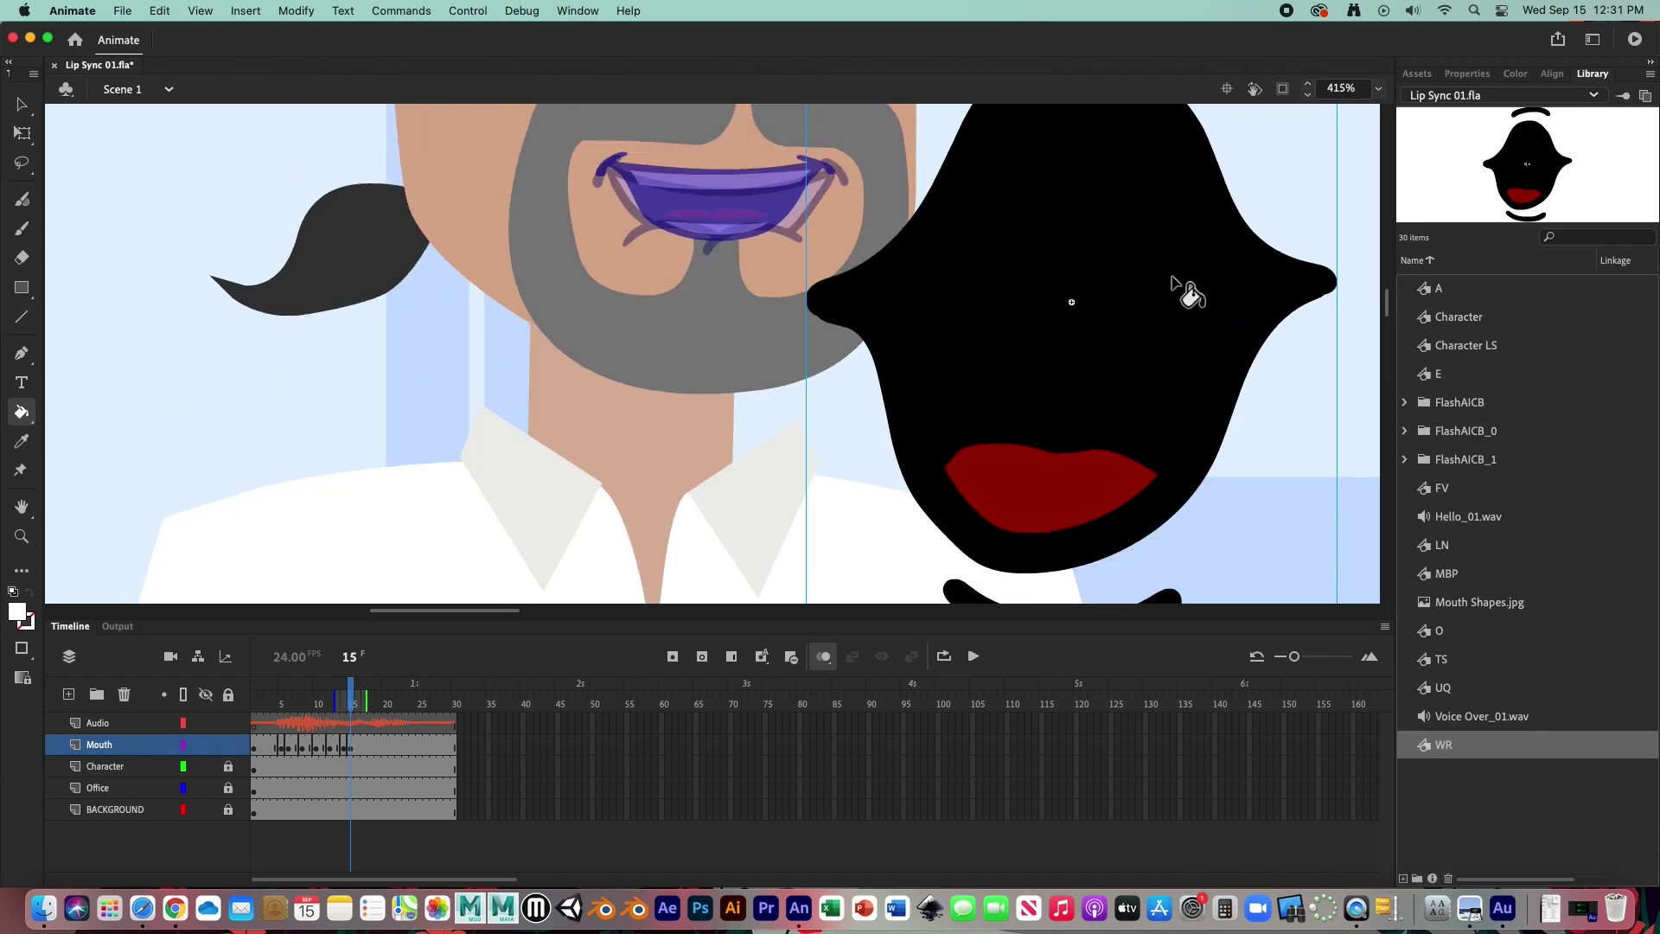
{"action": "key", "text": "ctrl+minus"}
{"action": "scroll", "coordinate": [765, 376], "scroll_direction": "up", "scroll_amount": 2}
{"action": "left_click", "coordinate": [21, 132]}
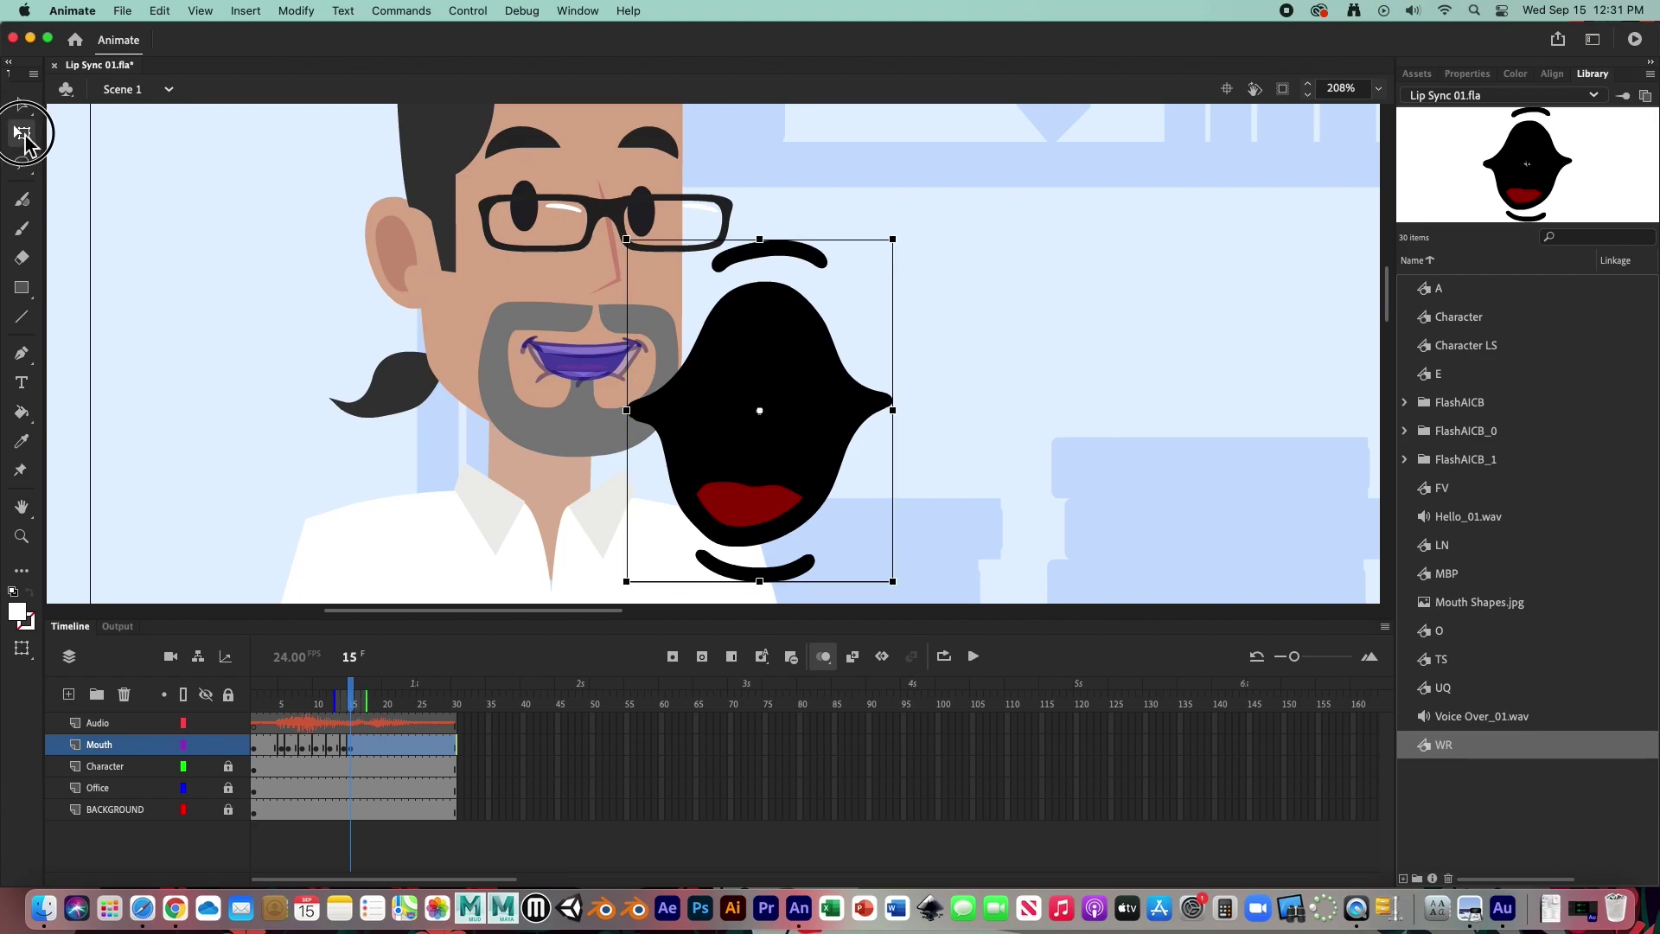
{"action": "left_click_drag", "start_coordinate": [895, 241], "coordinate": [812, 384]}
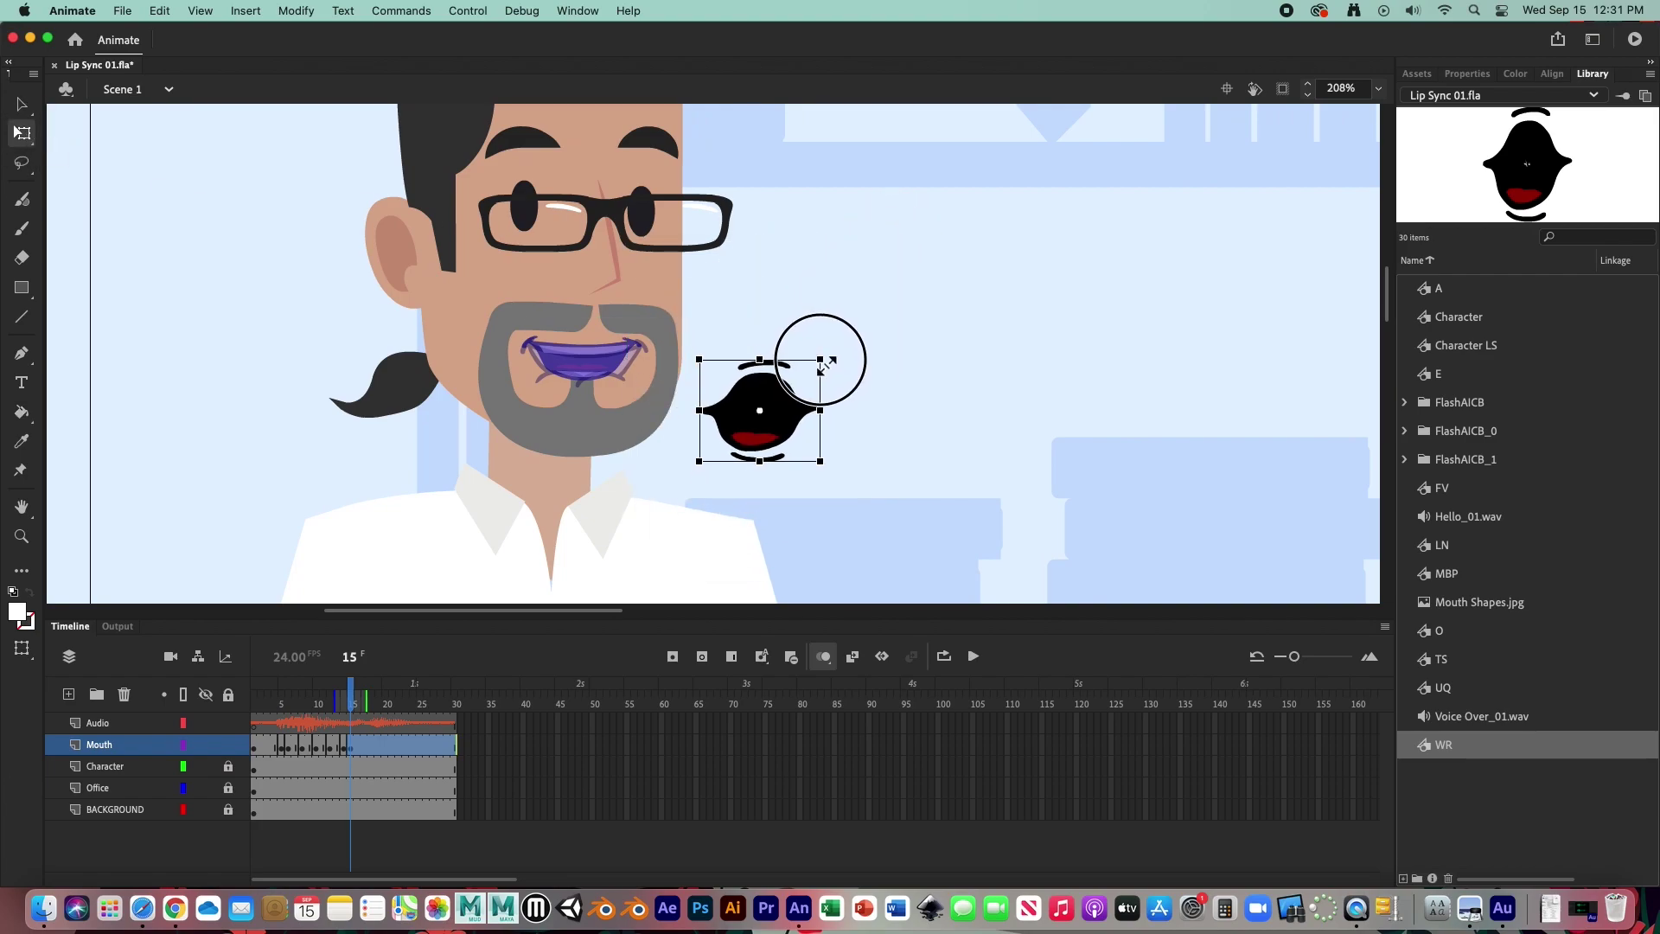
{"action": "mouse_move", "coordinate": [810, 384]}
{"action": "left_mouse_down"}
{"action": "mouse_move", "coordinate": [591, 376]}
{"action": "mouse_move", "coordinate": [637, 366]}
{"action": "mouse_move", "coordinate": [623, 349]}
{"action": "left_mouse_up"}
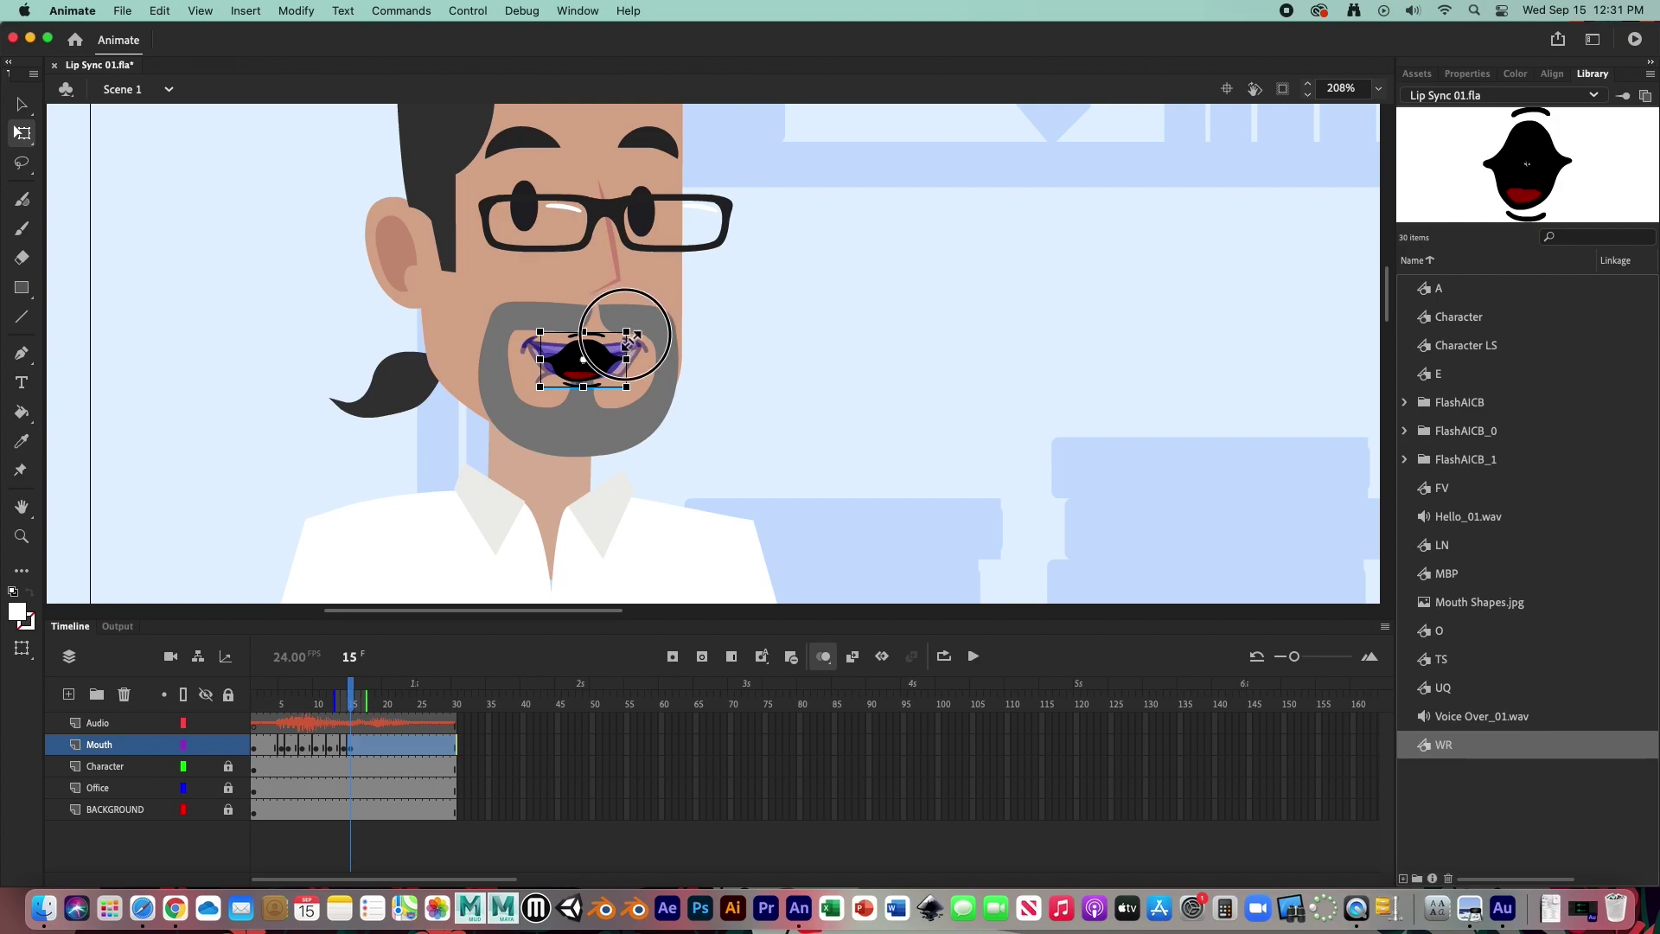
{"action": "left_click_drag", "start_coordinate": [625, 349], "coordinate": [629, 344]}
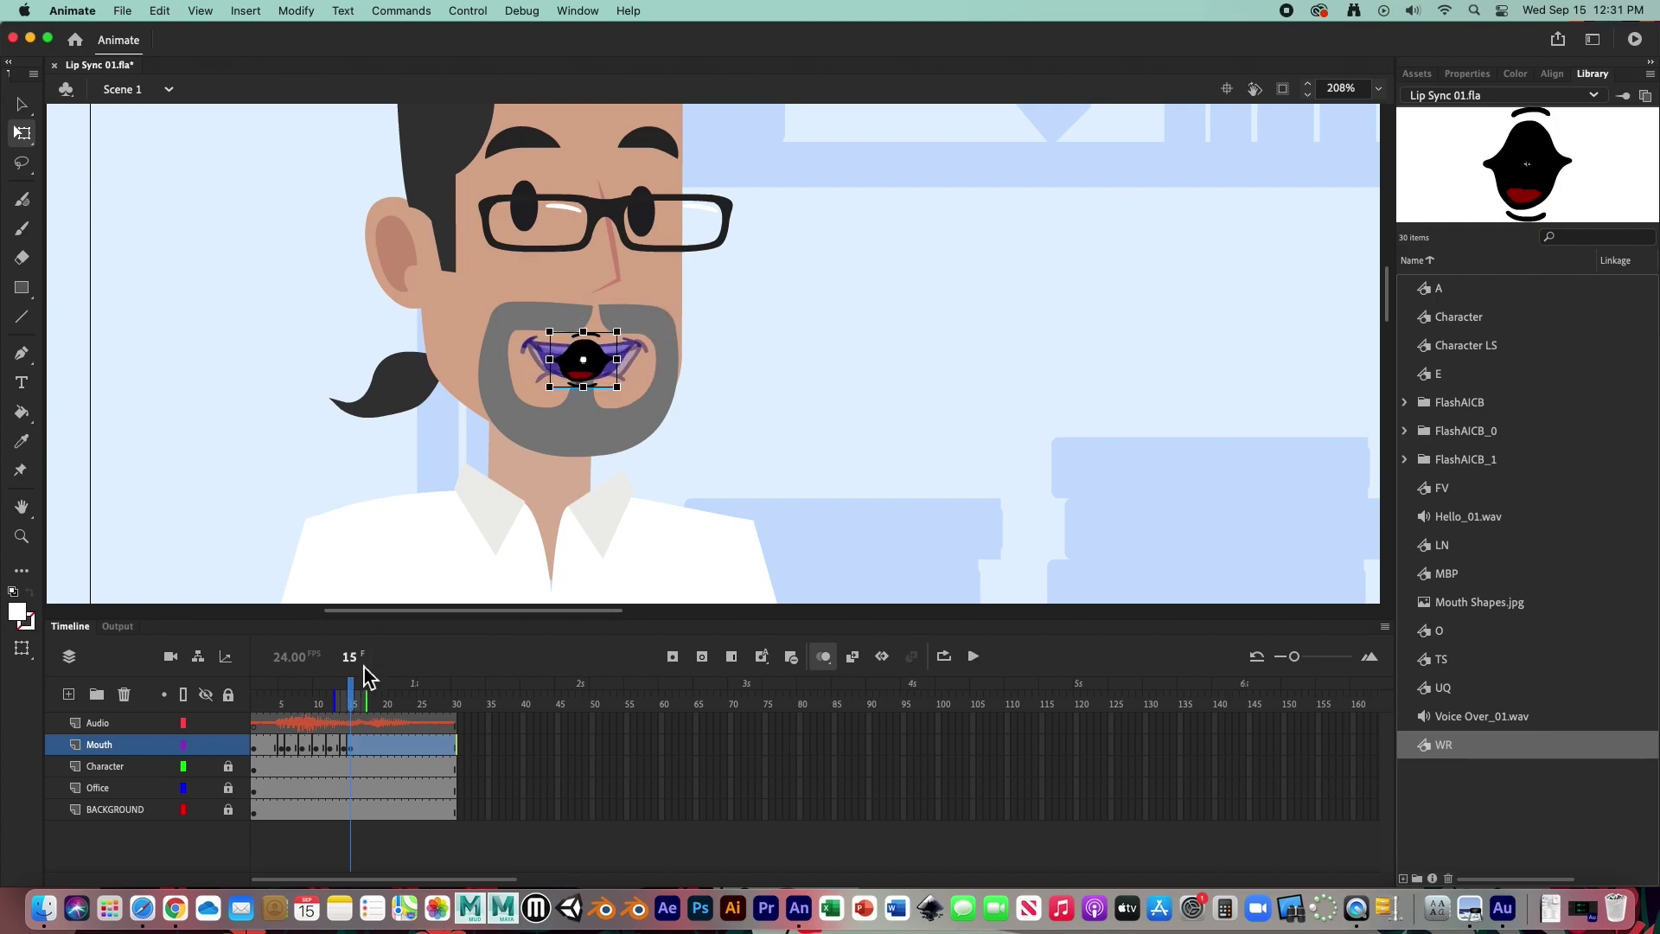
Step: Scrub ahead to frame 17 and select the O mouth in the Library
{"action": "left_click_drag", "start_coordinate": [357, 704], "coordinate": [371, 703]}
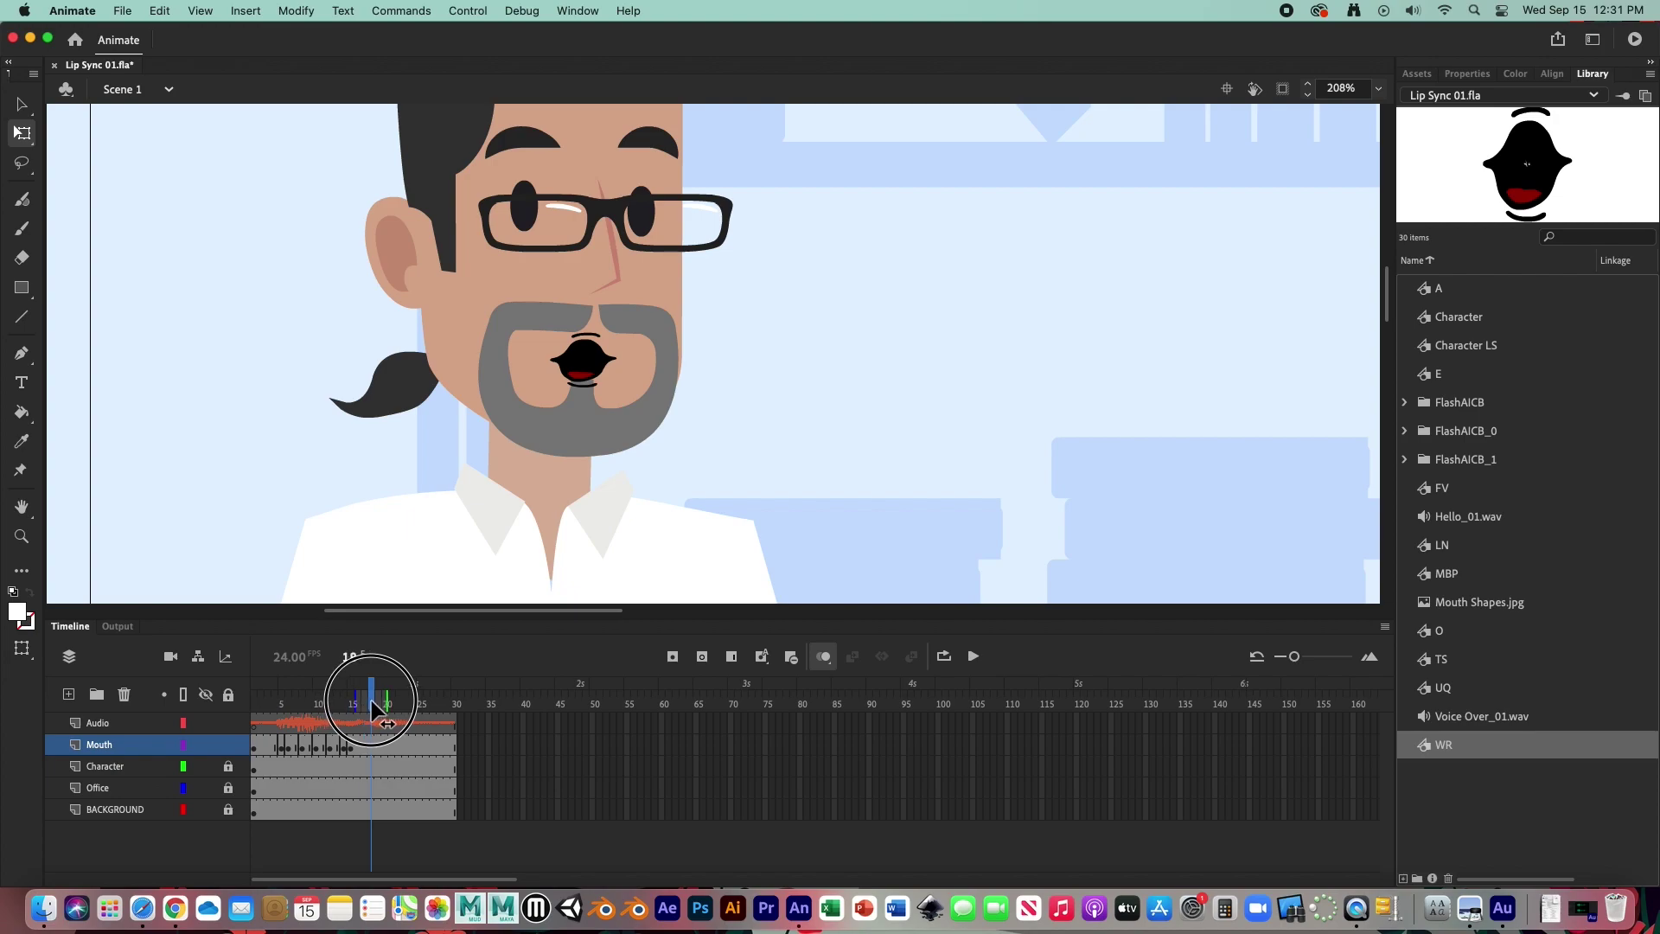
{"action": "left_click_drag", "start_coordinate": [374, 704], "coordinate": [365, 704]}
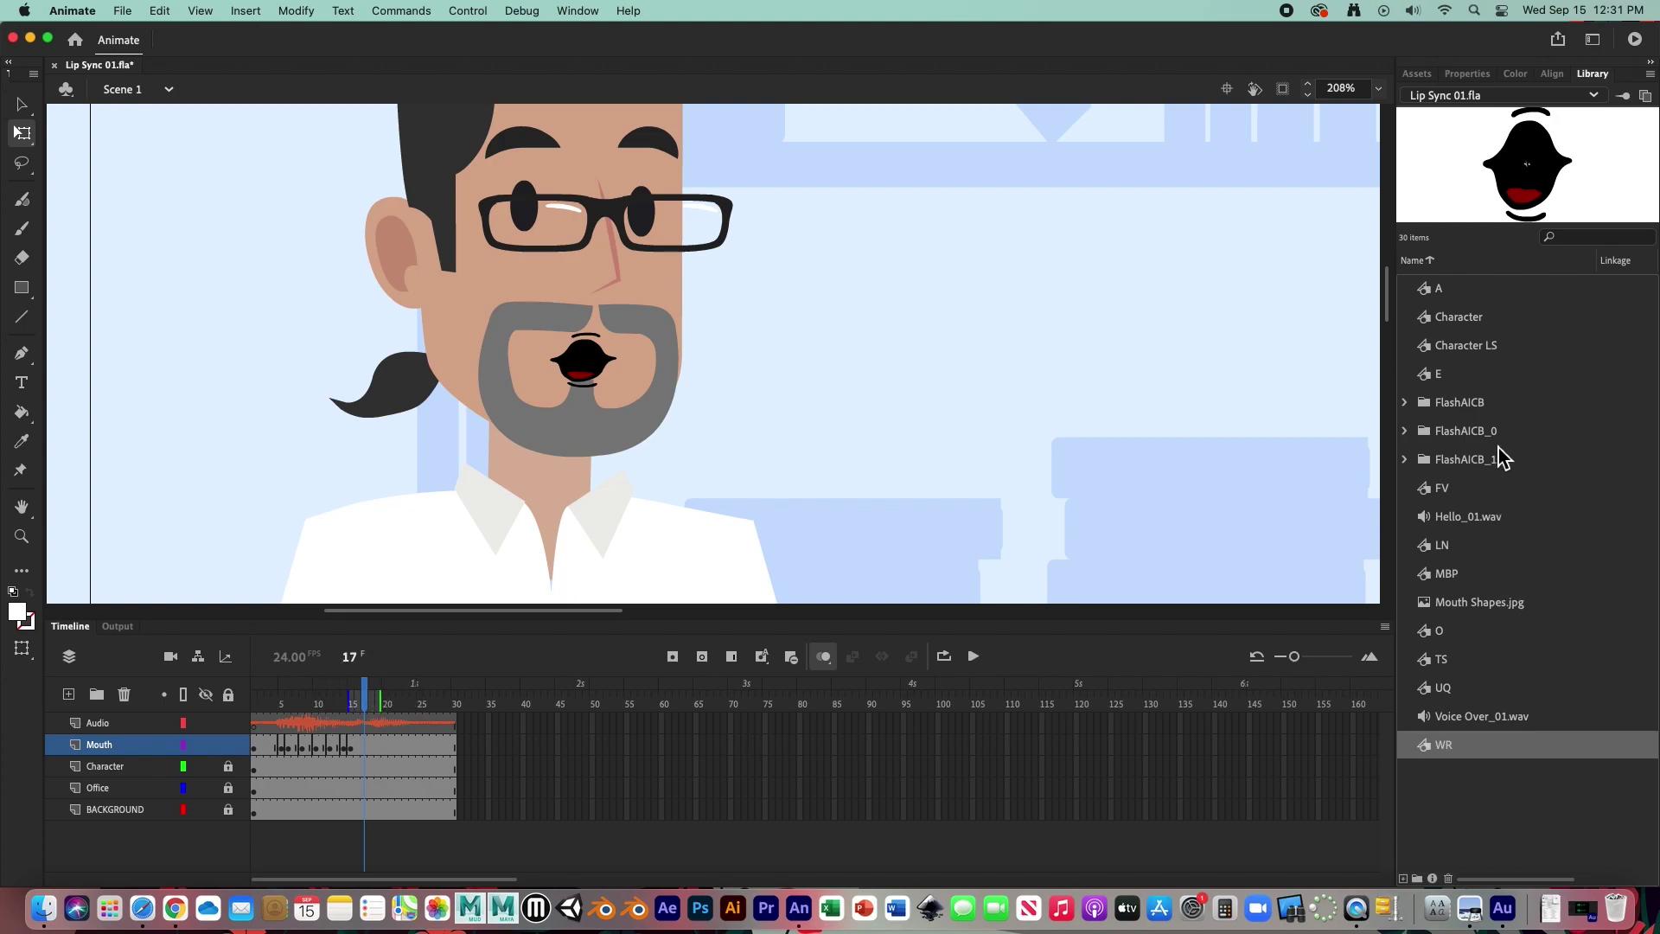
{"action": "left_click", "coordinate": [1440, 638]}
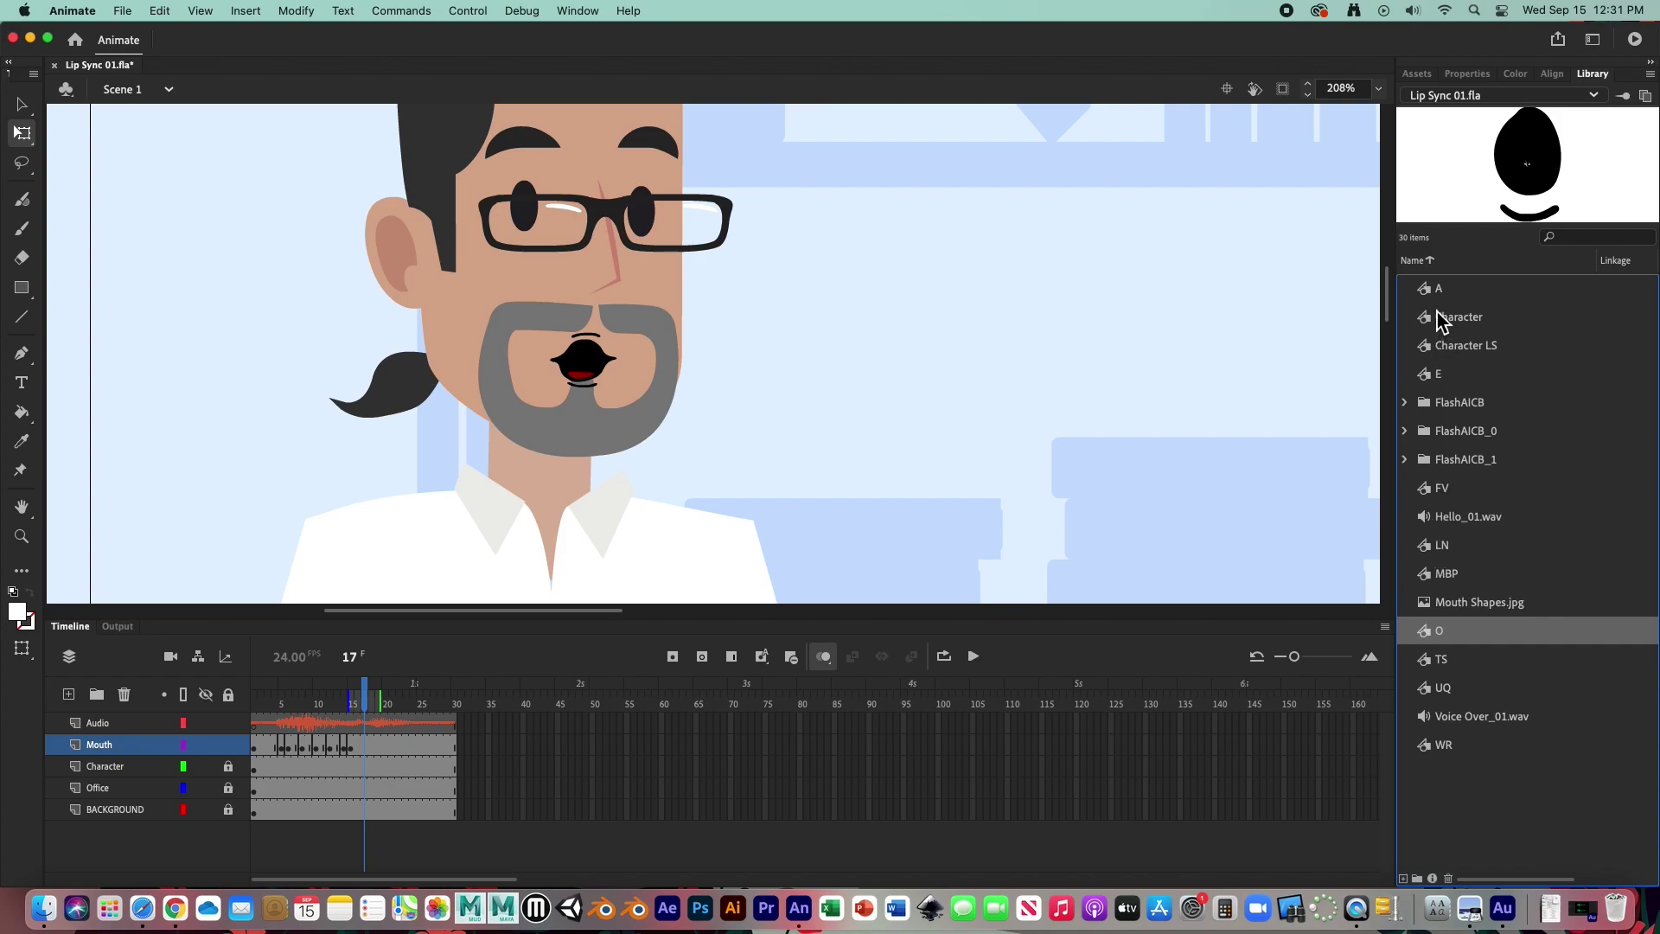
Step: Place the O mouth shape on the stage, undoing a first resize
{"action": "left_click", "coordinate": [1445, 690]}
{"action": "left_click", "coordinate": [1440, 631]}
{"action": "left_click_drag", "start_coordinate": [1427, 631], "coordinate": [951, 383]}
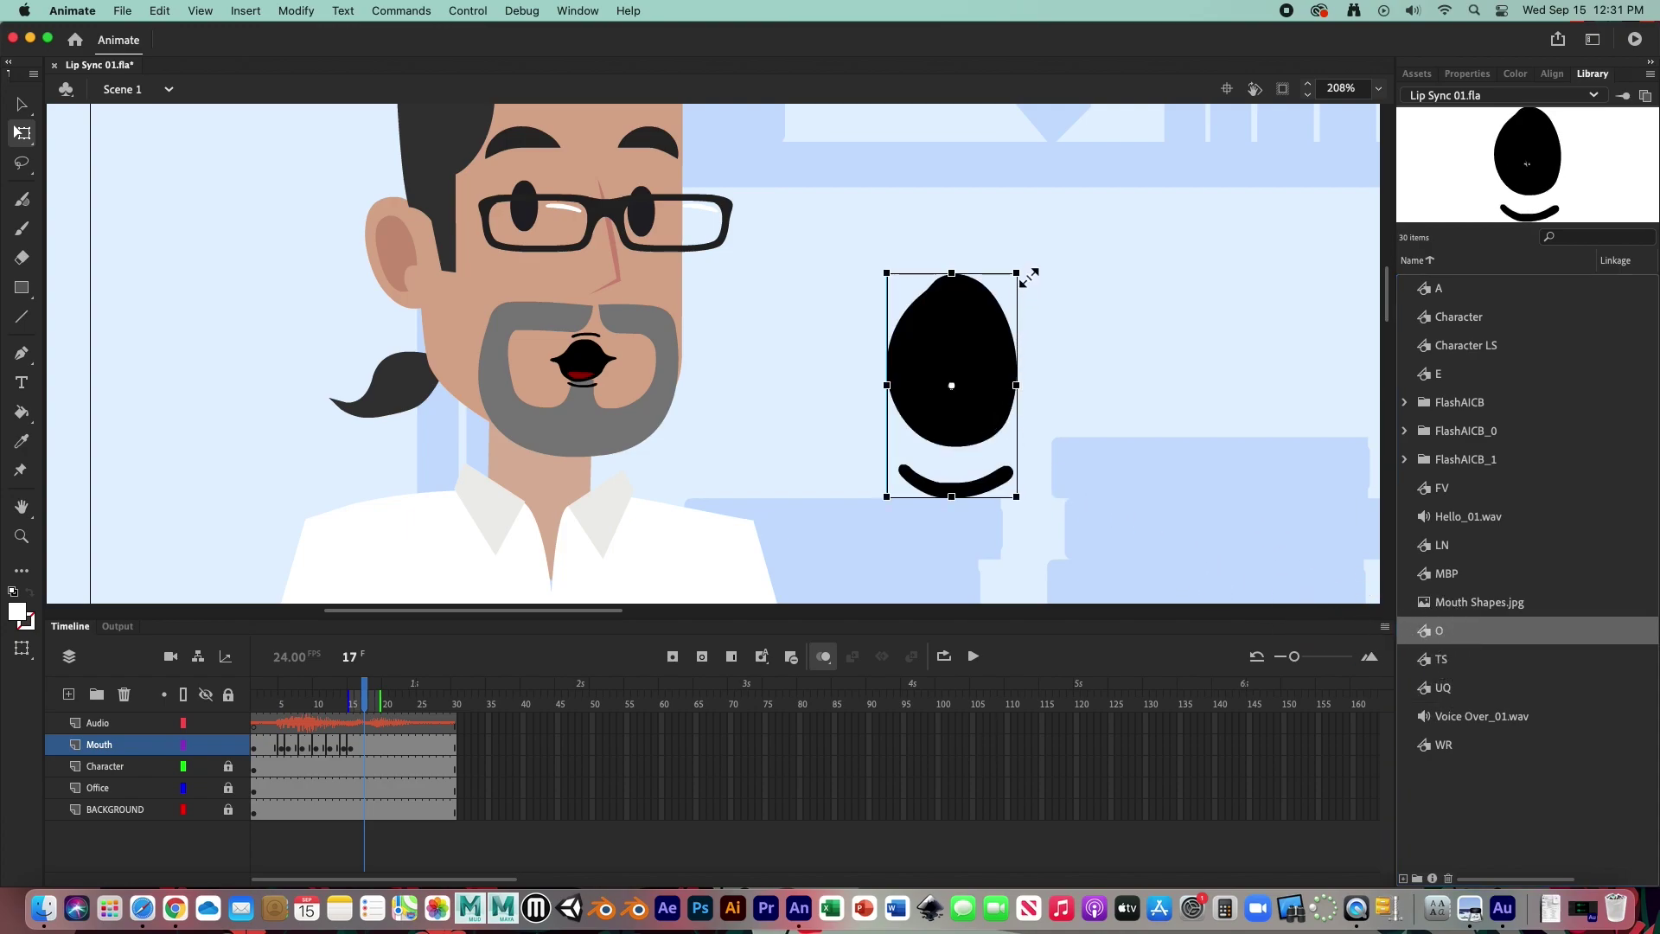
{"action": "left_click_drag", "start_coordinate": [1029, 276], "coordinate": [1003, 329]}
{"action": "key", "text": "super+z"}
Step: Insert a blank keyframe at frame 17 and move the O mouth there from frame 15
{"action": "left_click", "coordinate": [704, 664]}
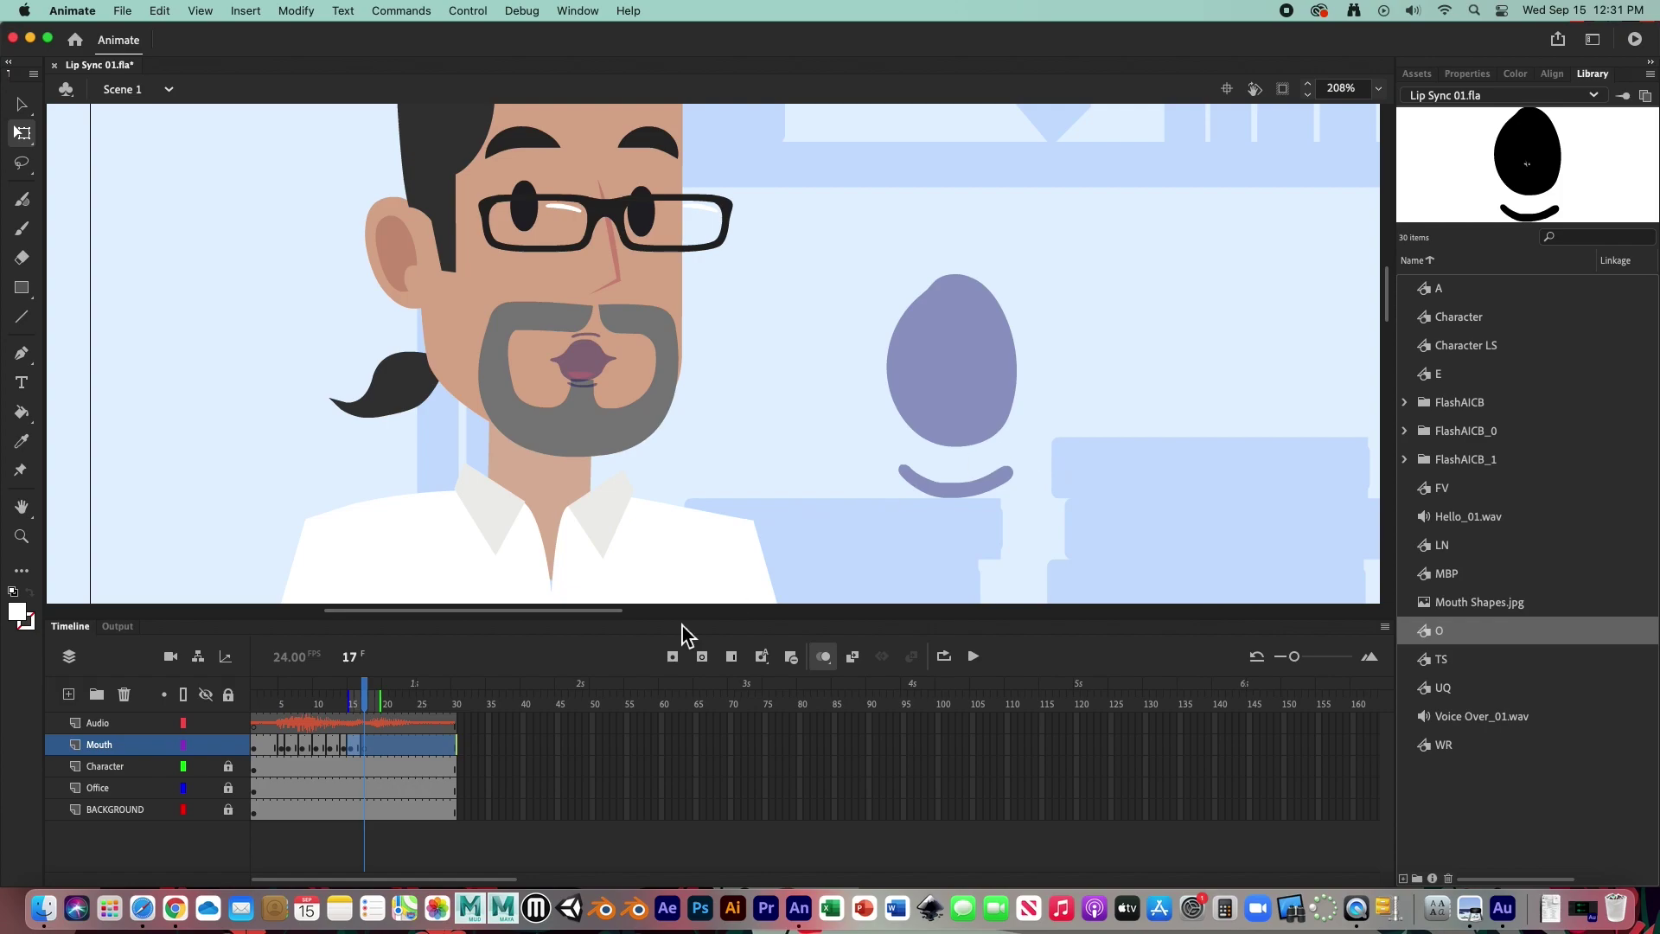
{"action": "left_click", "coordinate": [353, 747]}
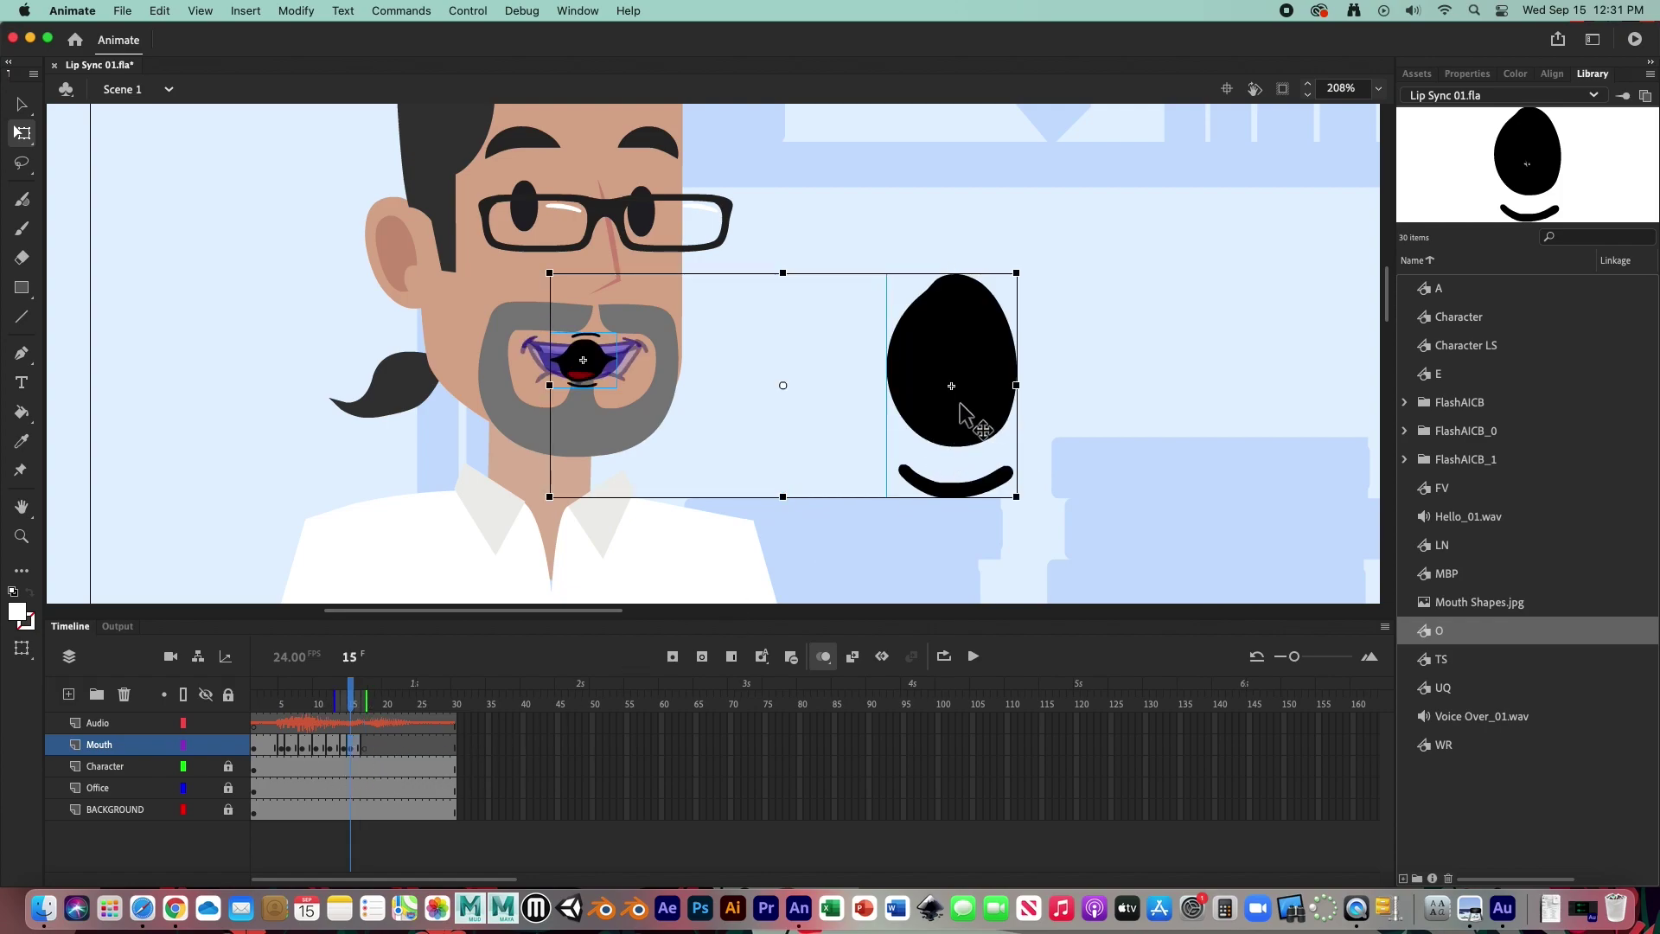
{"action": "left_click", "coordinate": [1106, 474]}
{"action": "left_click", "coordinate": [983, 364]}
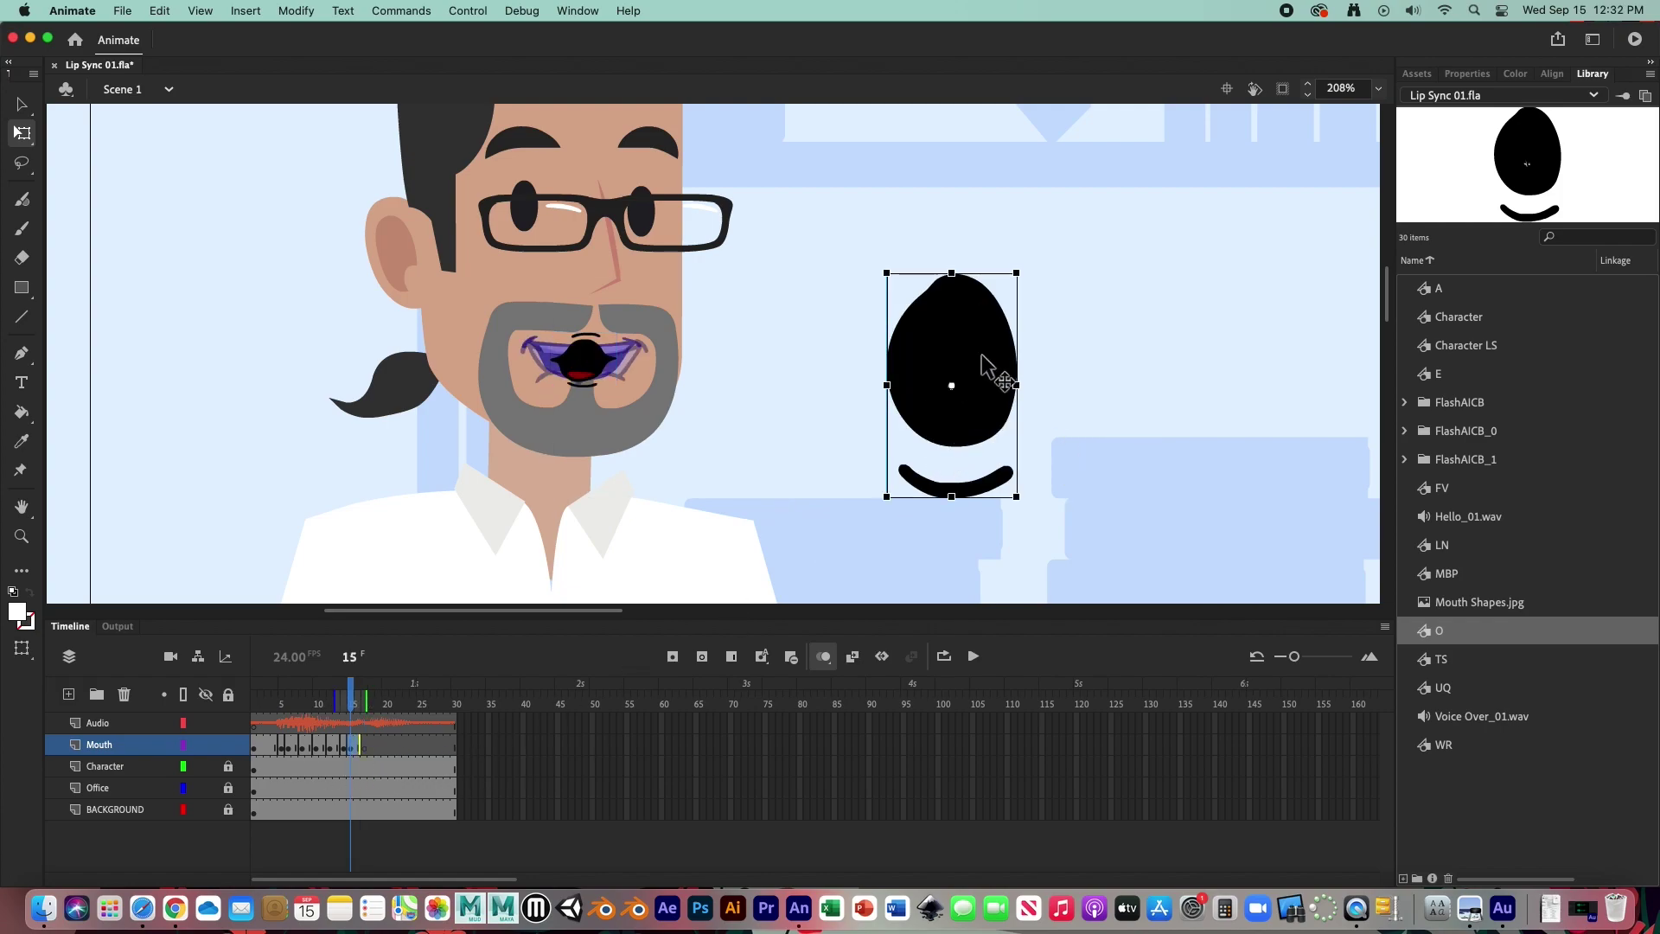
{"action": "key", "text": "Delete"}
{"action": "left_click", "coordinate": [365, 750]}
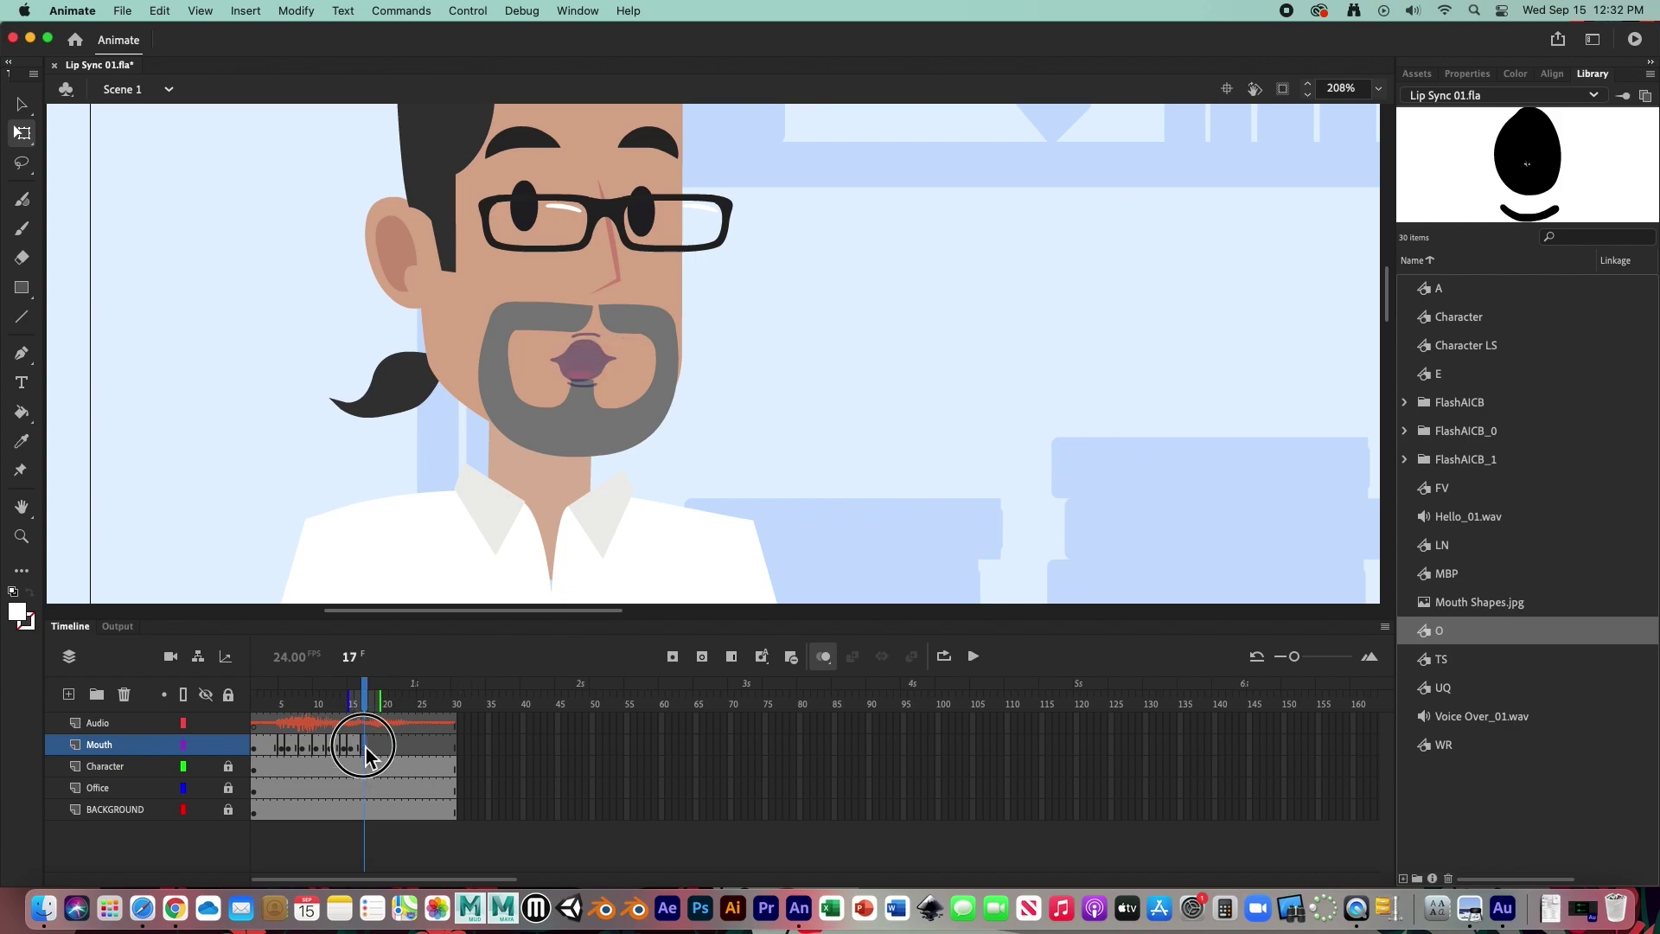
{"action": "key", "text": "super+v"}
Step: Shrink and reshape the O mouth over the goatee, then scrub the frames to check it
{"action": "left_click_drag", "start_coordinate": [784, 249], "coordinate": [749, 337]}
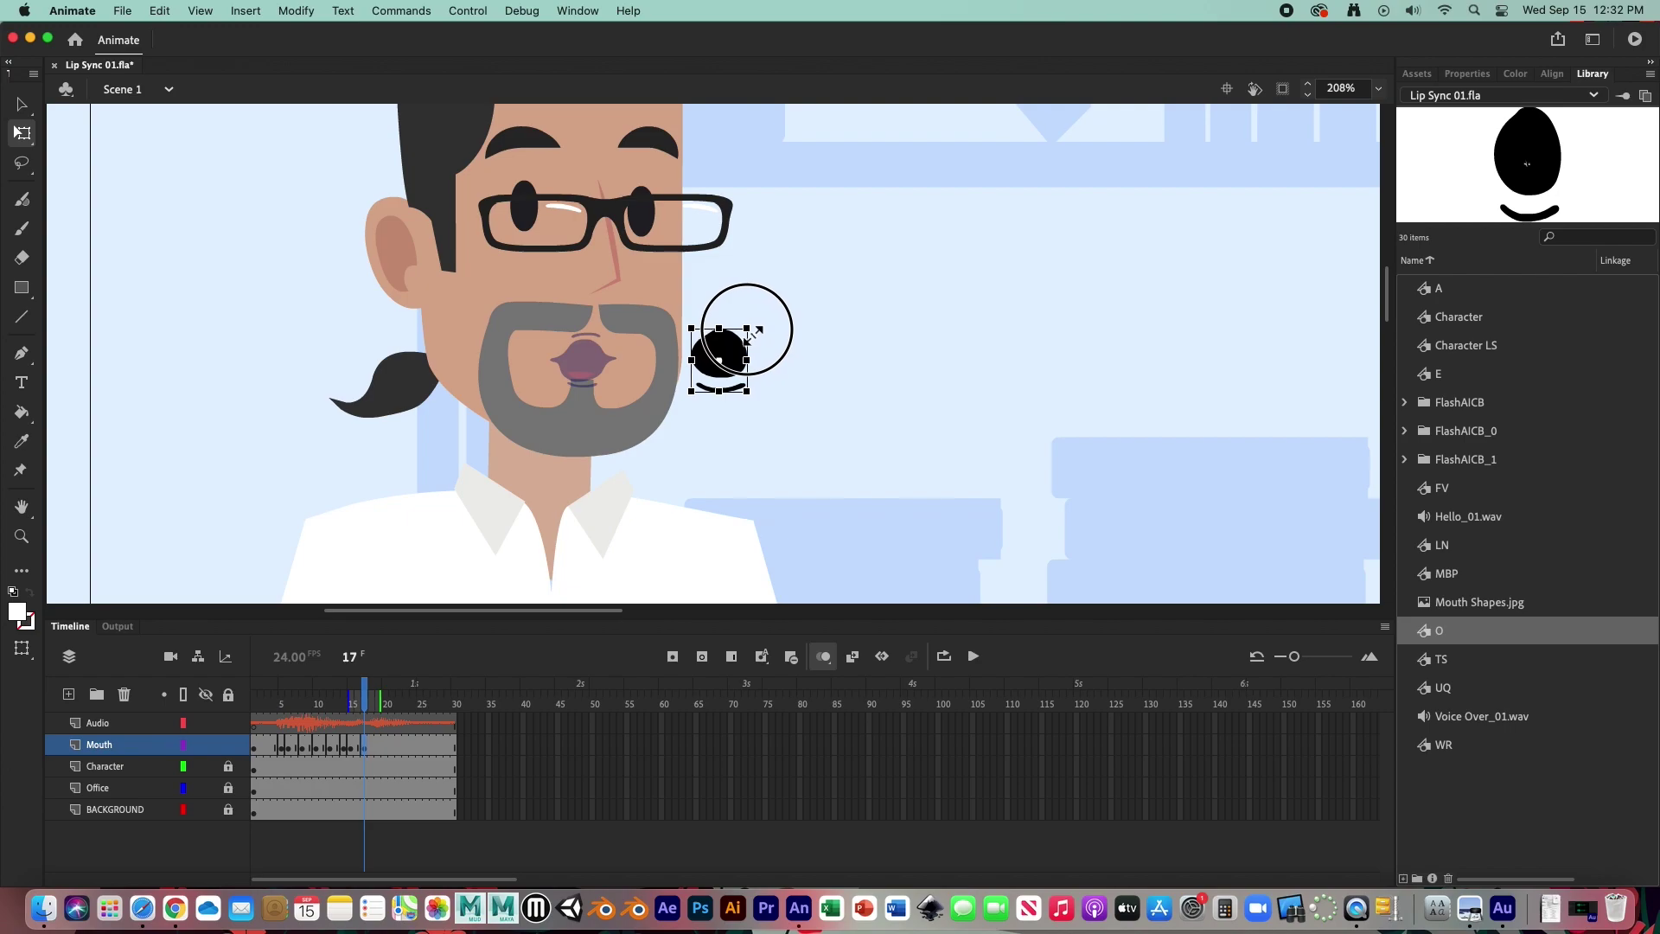
{"action": "left_click_drag", "start_coordinate": [748, 337], "coordinate": [615, 351]}
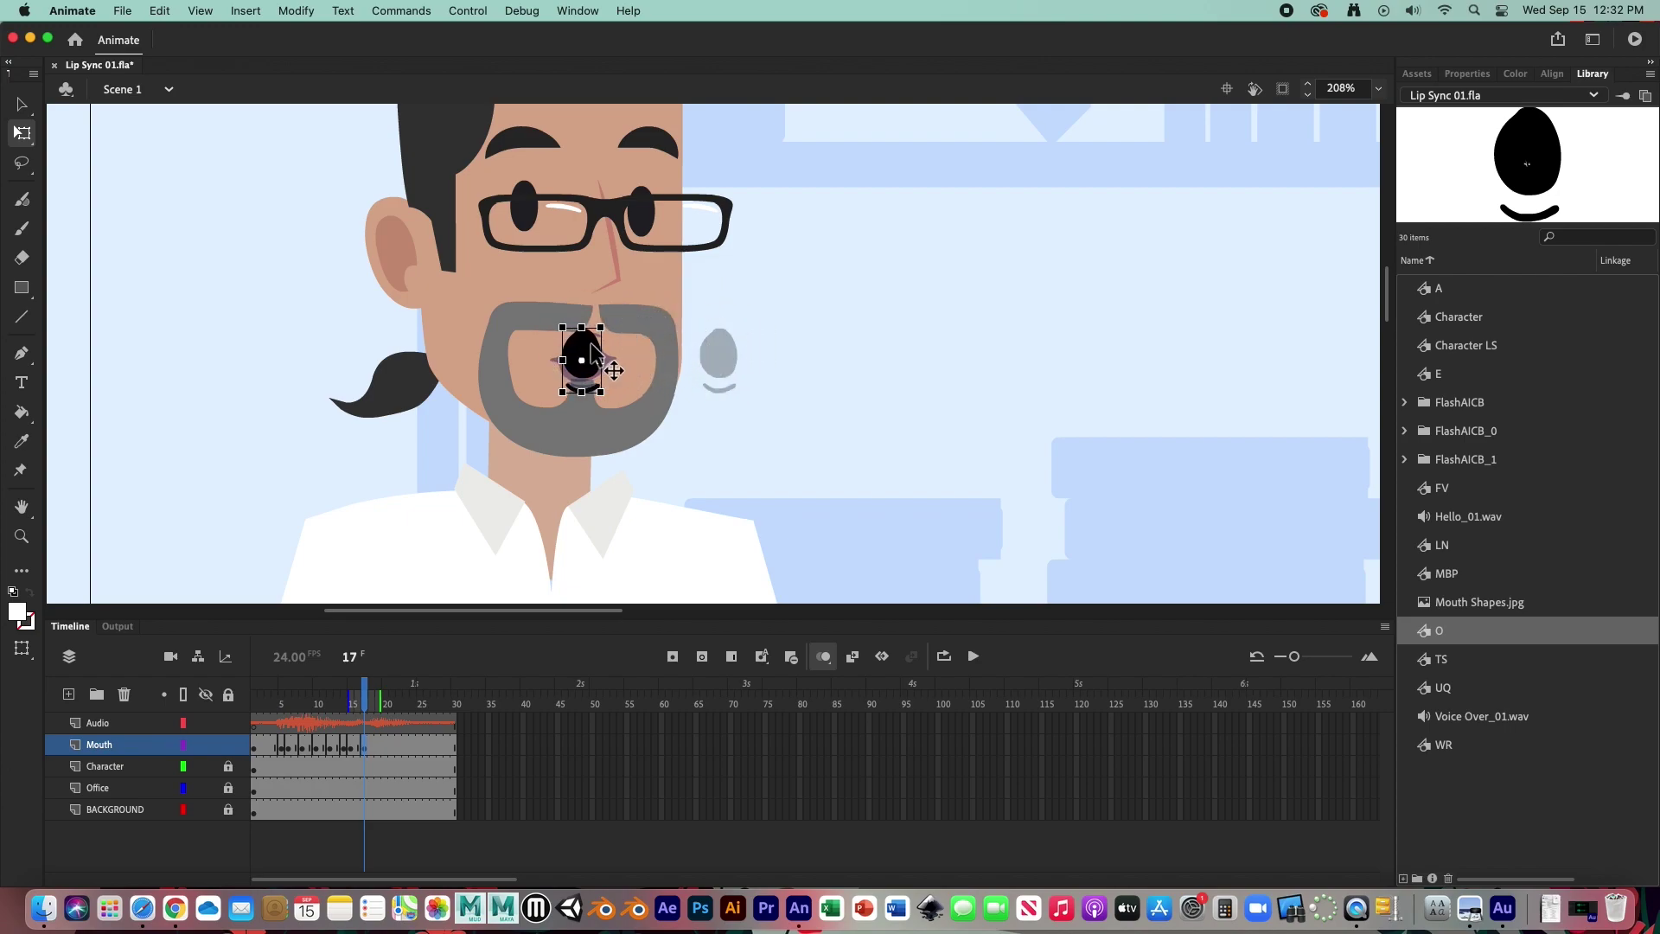
{"action": "left_click_drag", "start_coordinate": [601, 327], "coordinate": [606, 339]}
{"action": "left_click", "coordinate": [787, 389]}
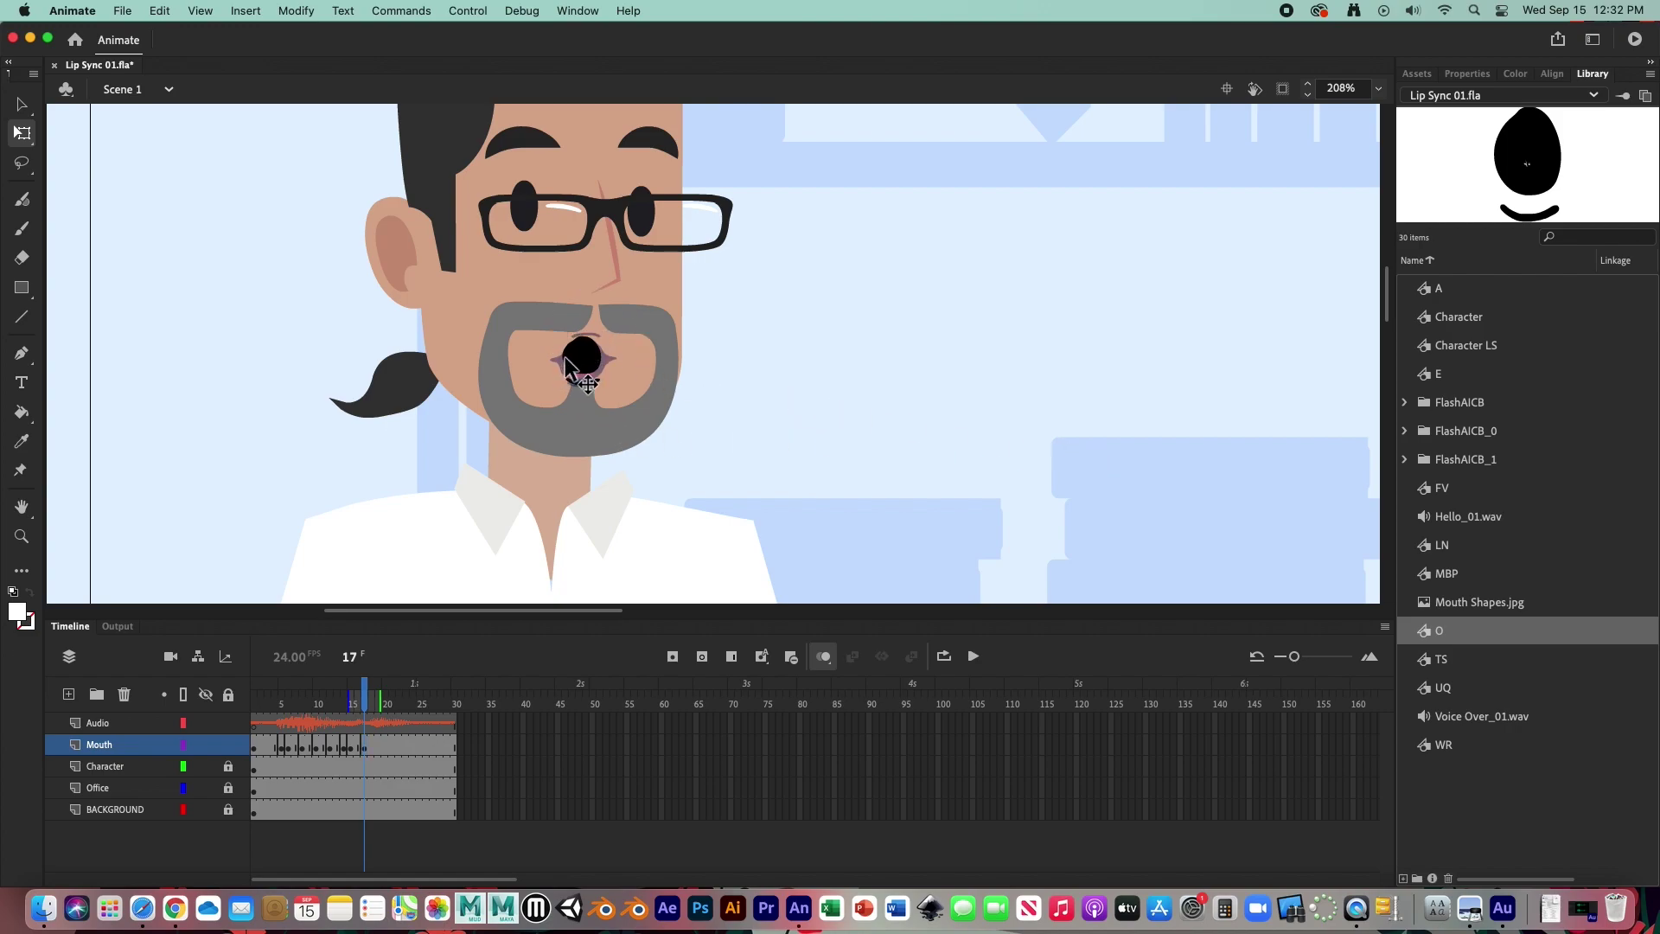
{"action": "mouse_move", "coordinate": [369, 696]}
{"action": "left_mouse_down"}
{"action": "mouse_move", "coordinate": [413, 695]}
{"action": "mouse_move", "coordinate": [379, 697]}
{"action": "left_mouse_up"}
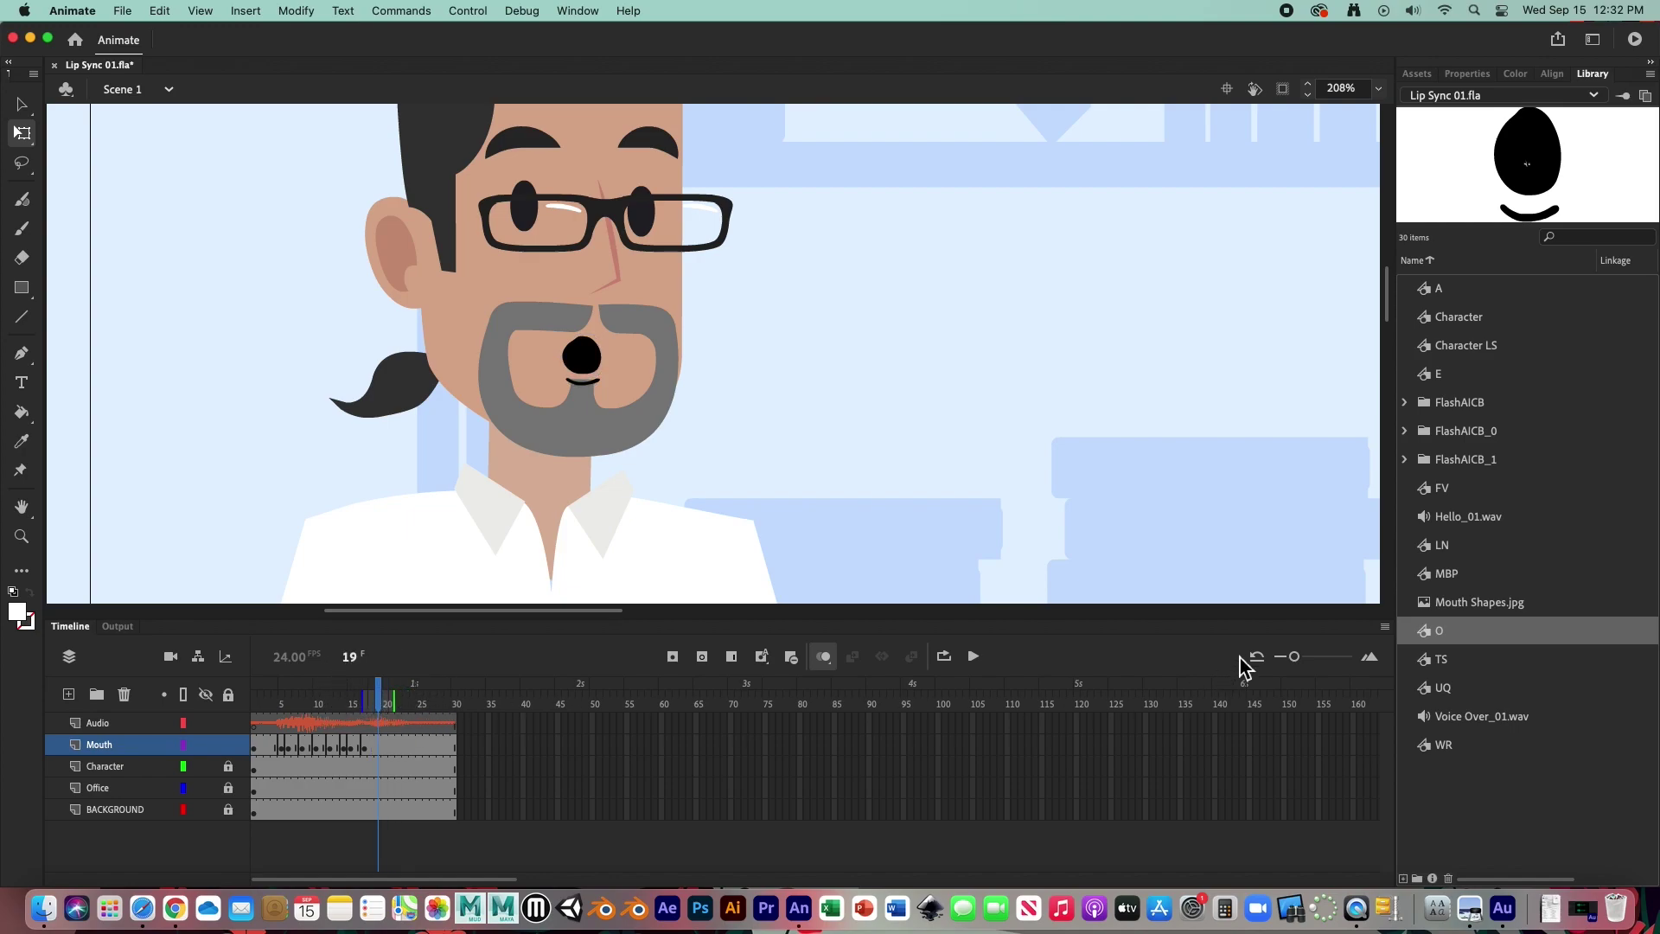
Step: Insert a blank keyframe at frame 19 and fit the LN mouth, shrunk, onto the beard
{"action": "left_click_drag", "start_coordinate": [1441, 545], "coordinate": [858, 450]}
{"action": "left_click_drag", "start_coordinate": [1236, 503], "coordinate": [1447, 541]}
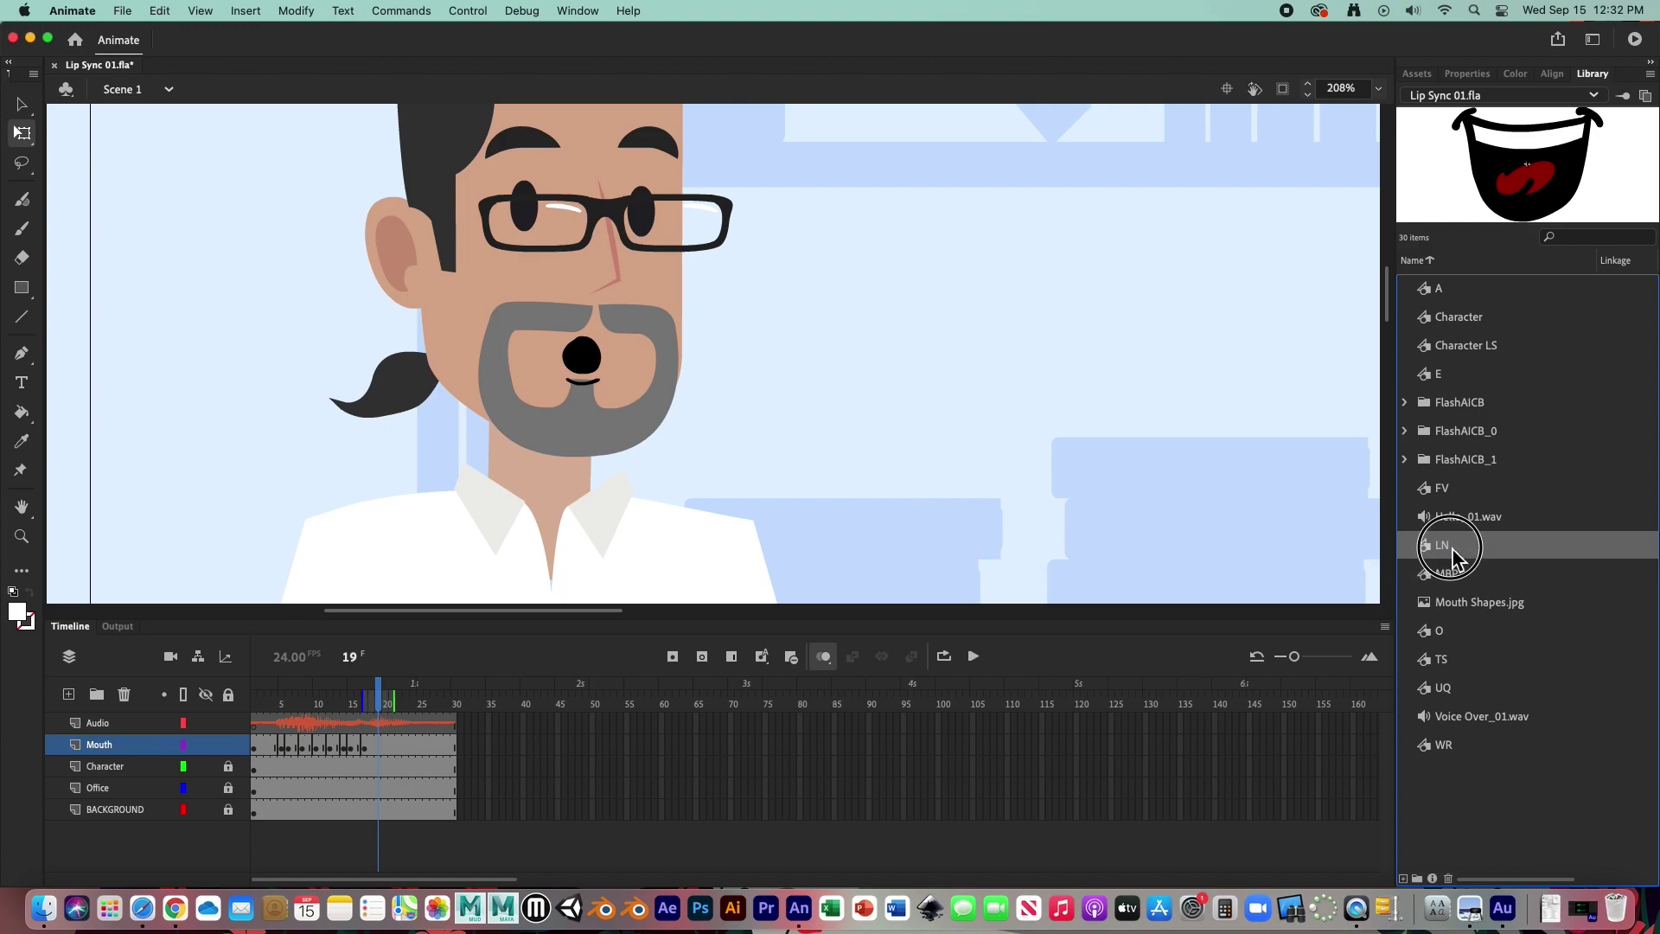
{"action": "left_click", "coordinate": [702, 656]}
{"action": "left_click_drag", "start_coordinate": [1441, 552], "coordinate": [896, 410]}
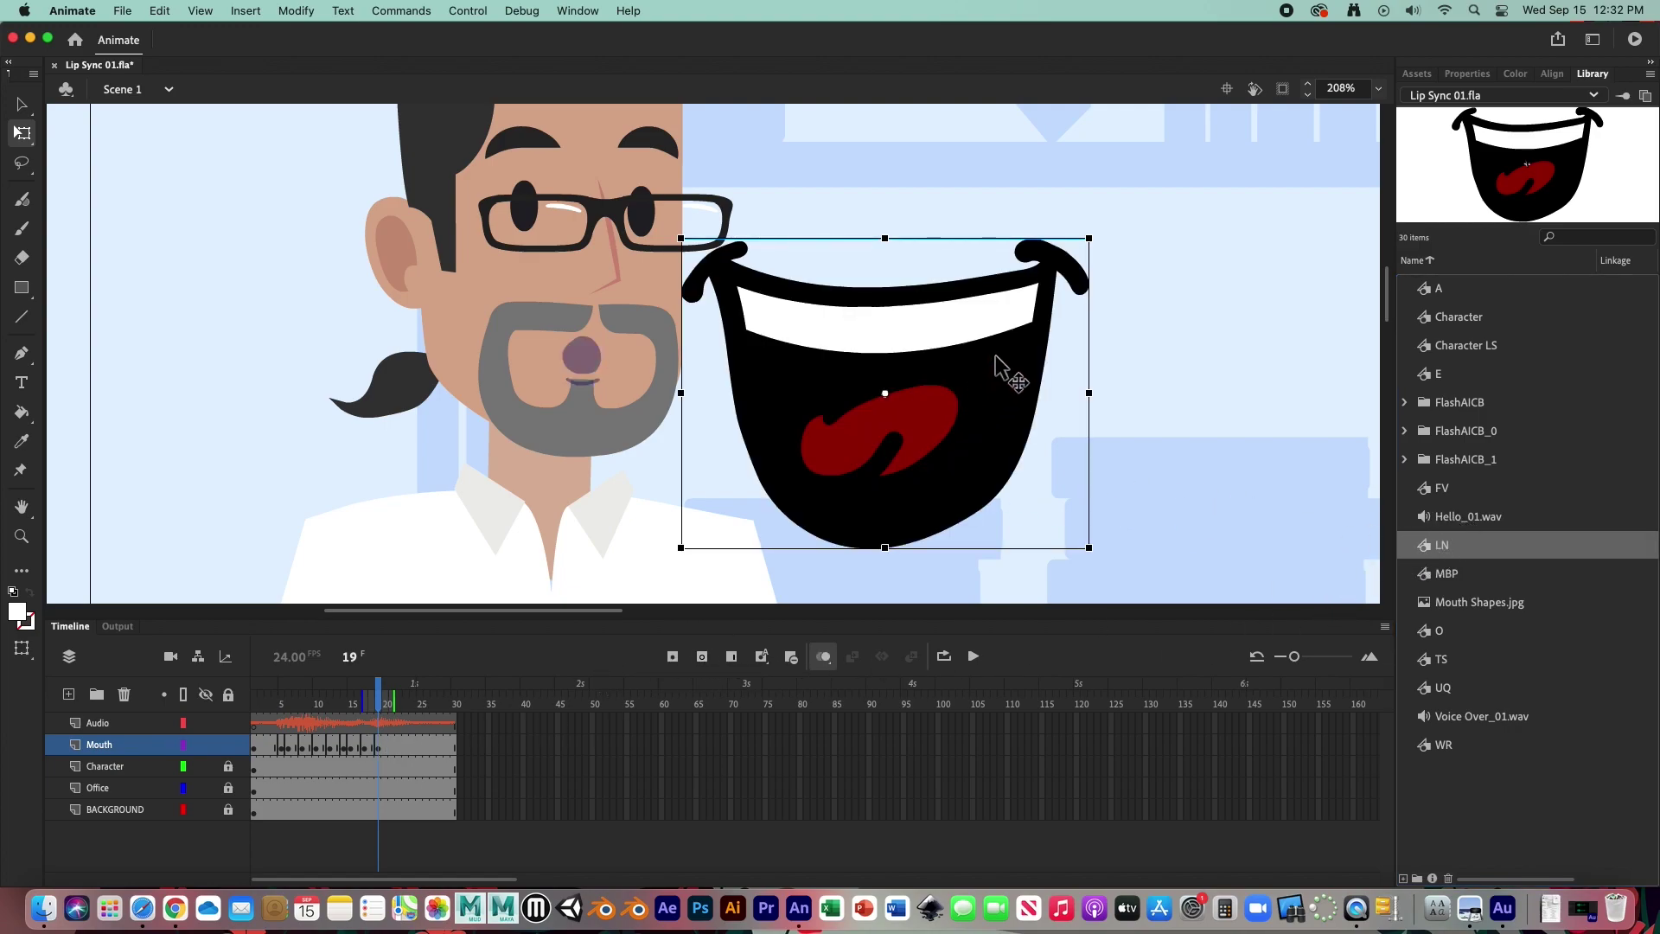
{"action": "left_click_drag", "start_coordinate": [1091, 242], "coordinate": [927, 373]}
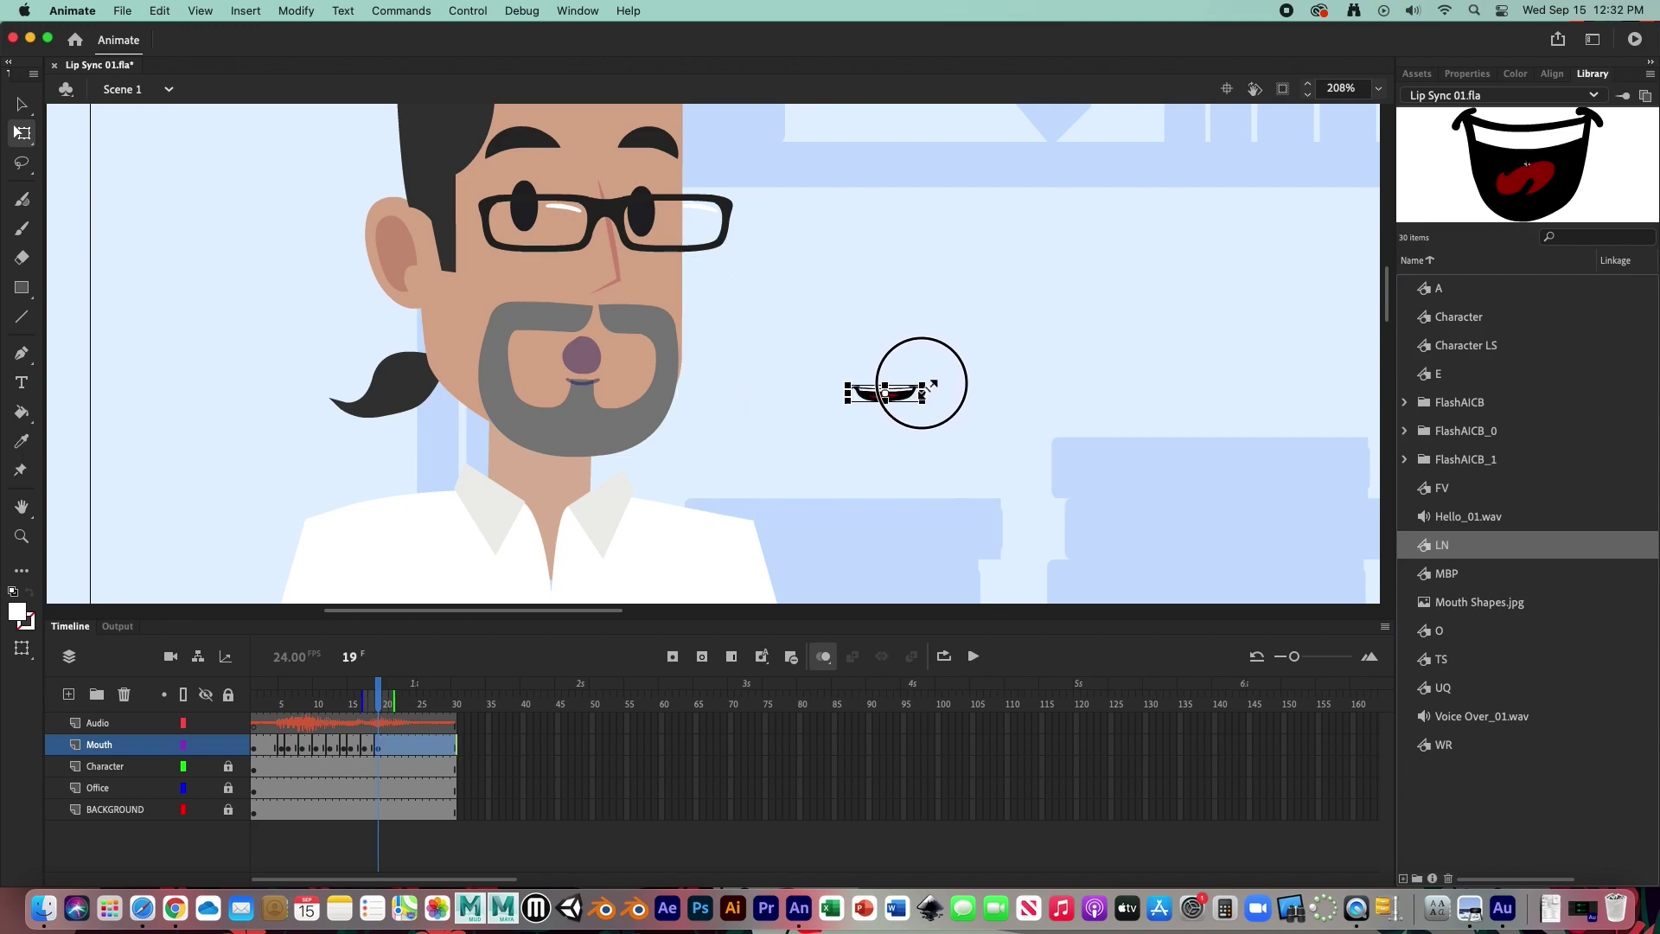
{"action": "mouse_move", "coordinate": [908, 402]}
{"action": "left_mouse_down"}
{"action": "mouse_move", "coordinate": [606, 367]}
{"action": "mouse_move", "coordinate": [639, 371]}
{"action": "left_mouse_up"}
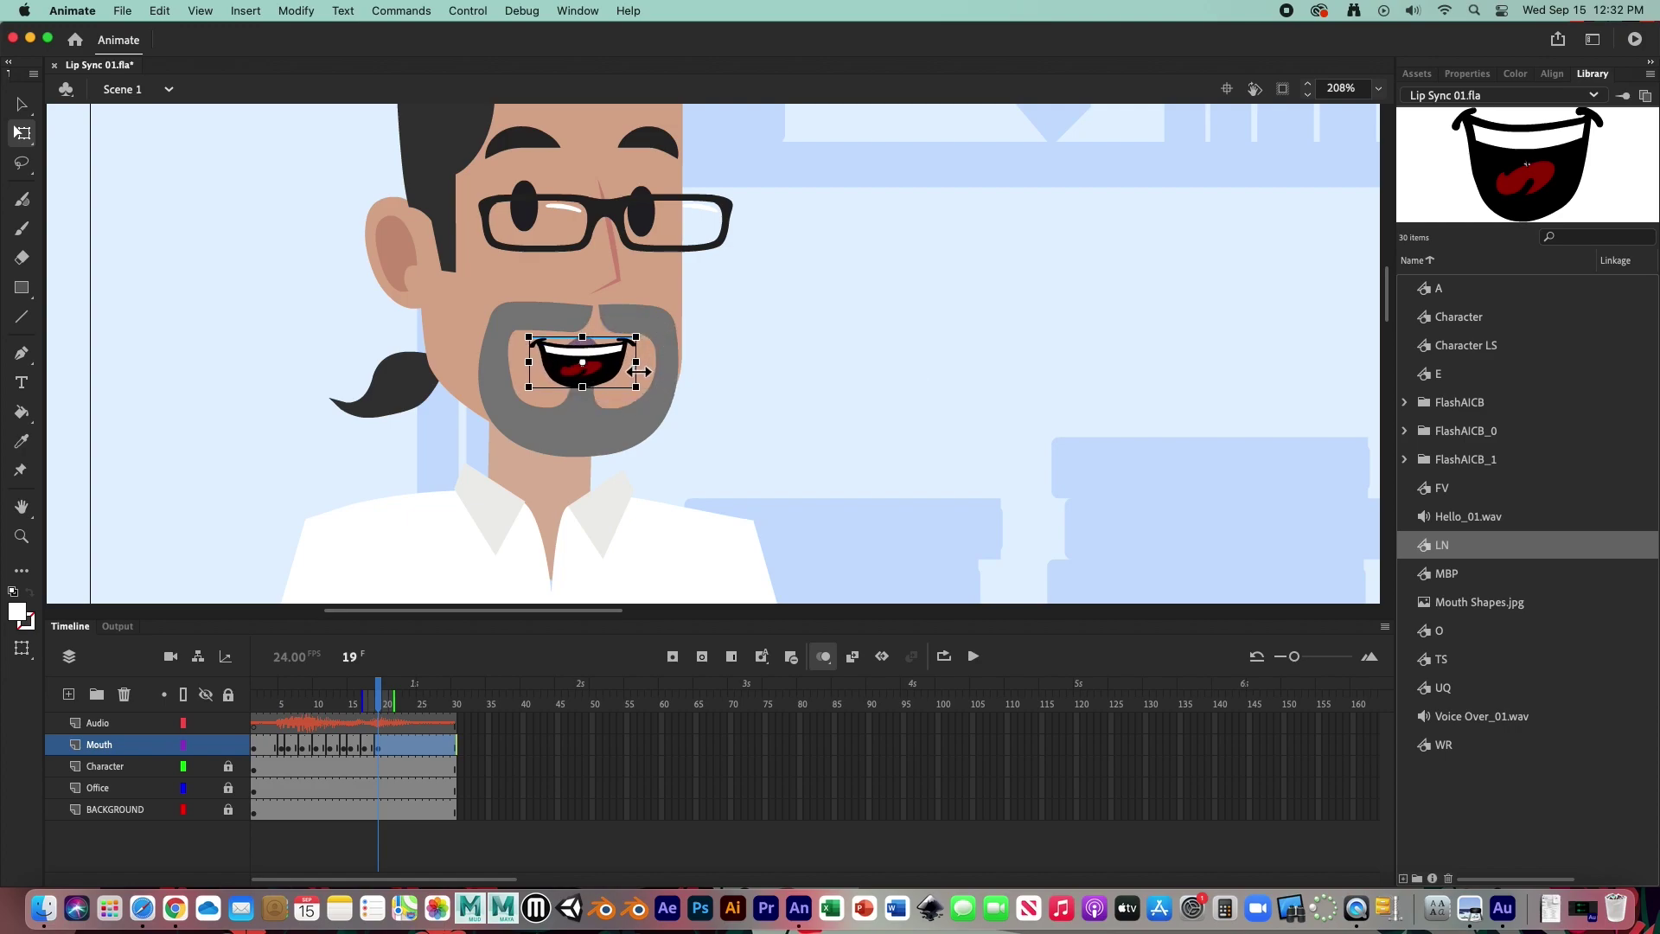
Step: Deselect the mouth and move the playhead to frame 22
{"action": "left_click", "coordinate": [395, 717]}
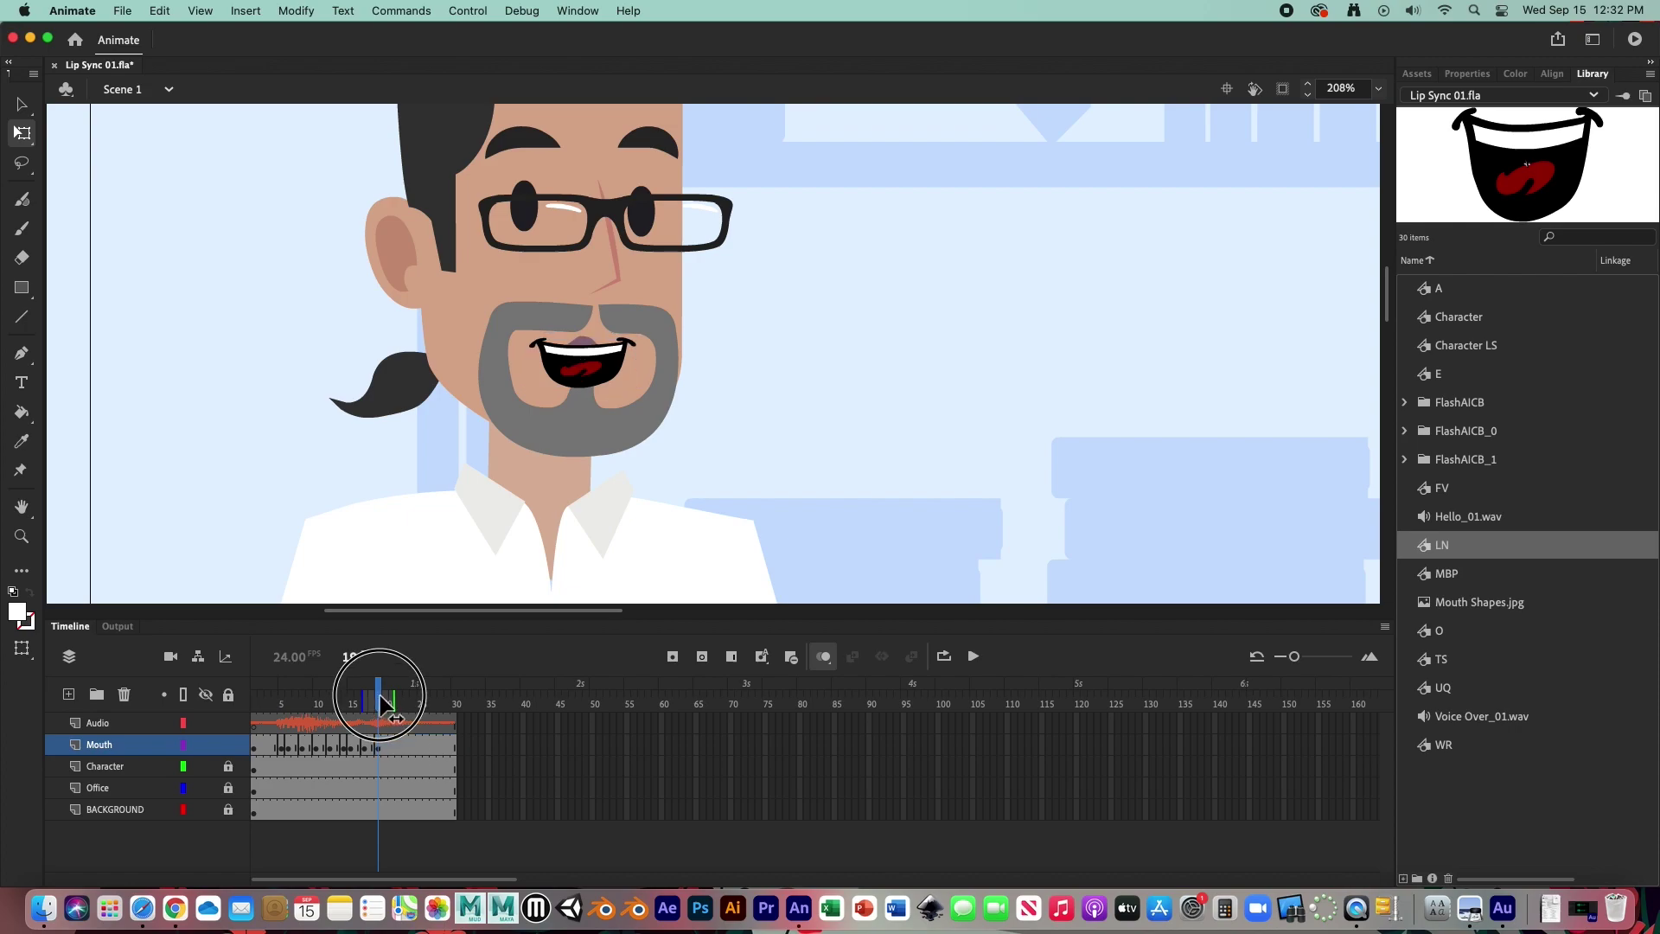
{"action": "left_click_drag", "start_coordinate": [380, 697], "coordinate": [401, 697]}
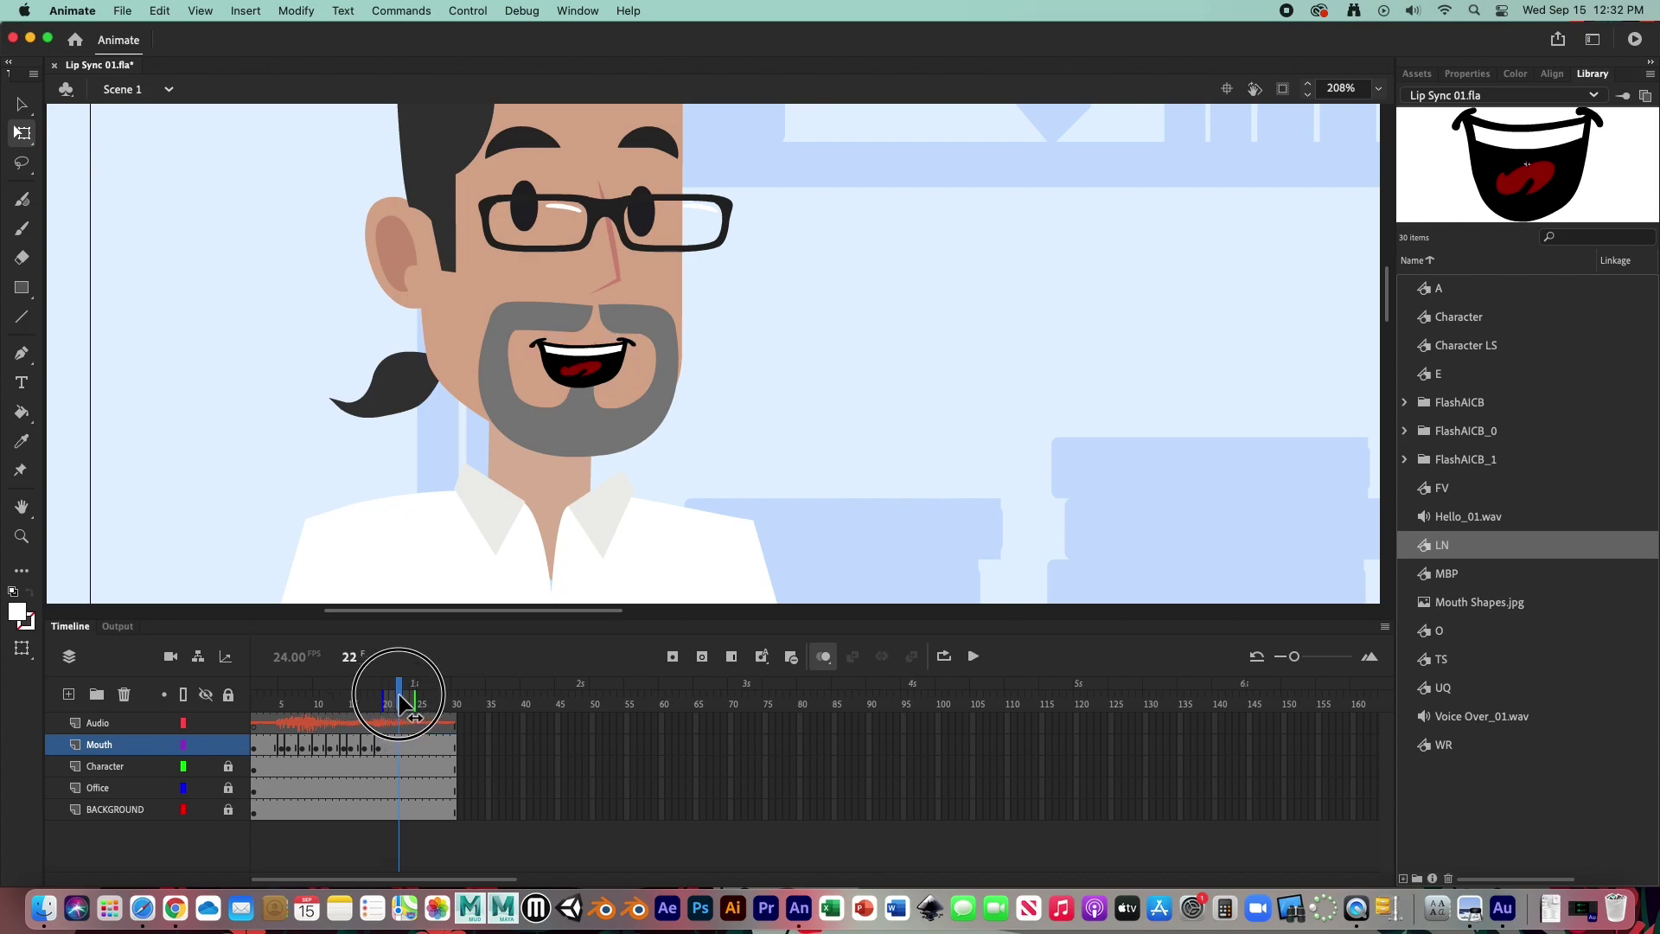
{"action": "left_click", "coordinate": [398, 746]}
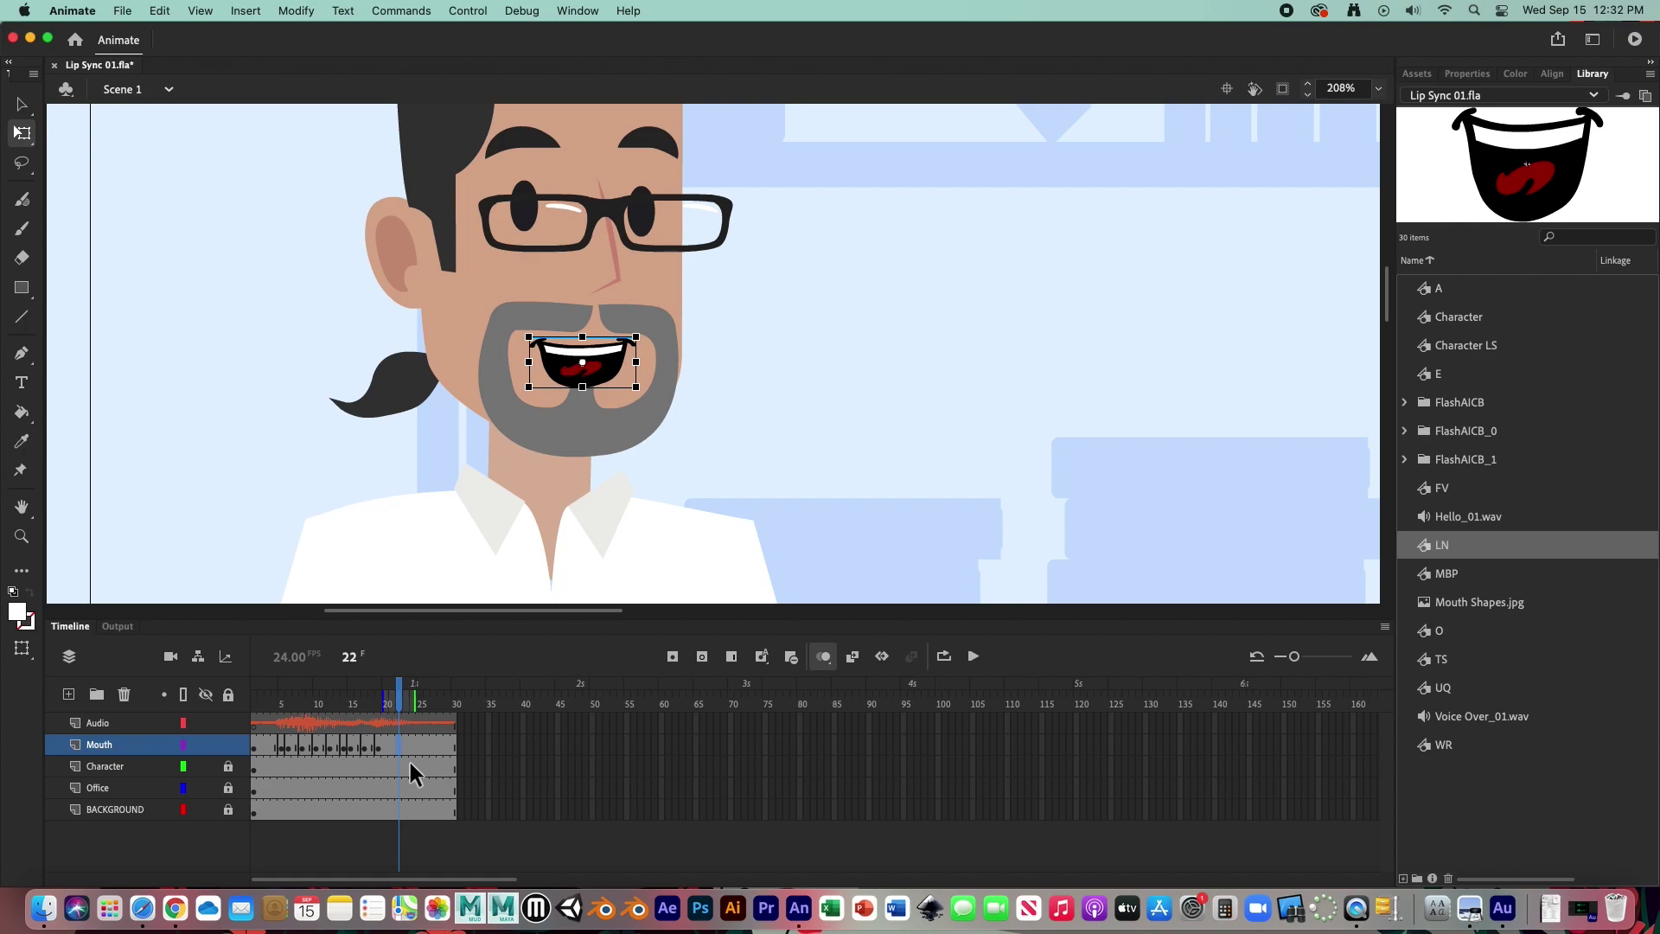
Step: Key frame 22 with the closed MBP mouth fitted over the goatee, then turn onion skinning off
{"action": "left_click", "coordinate": [703, 657]}
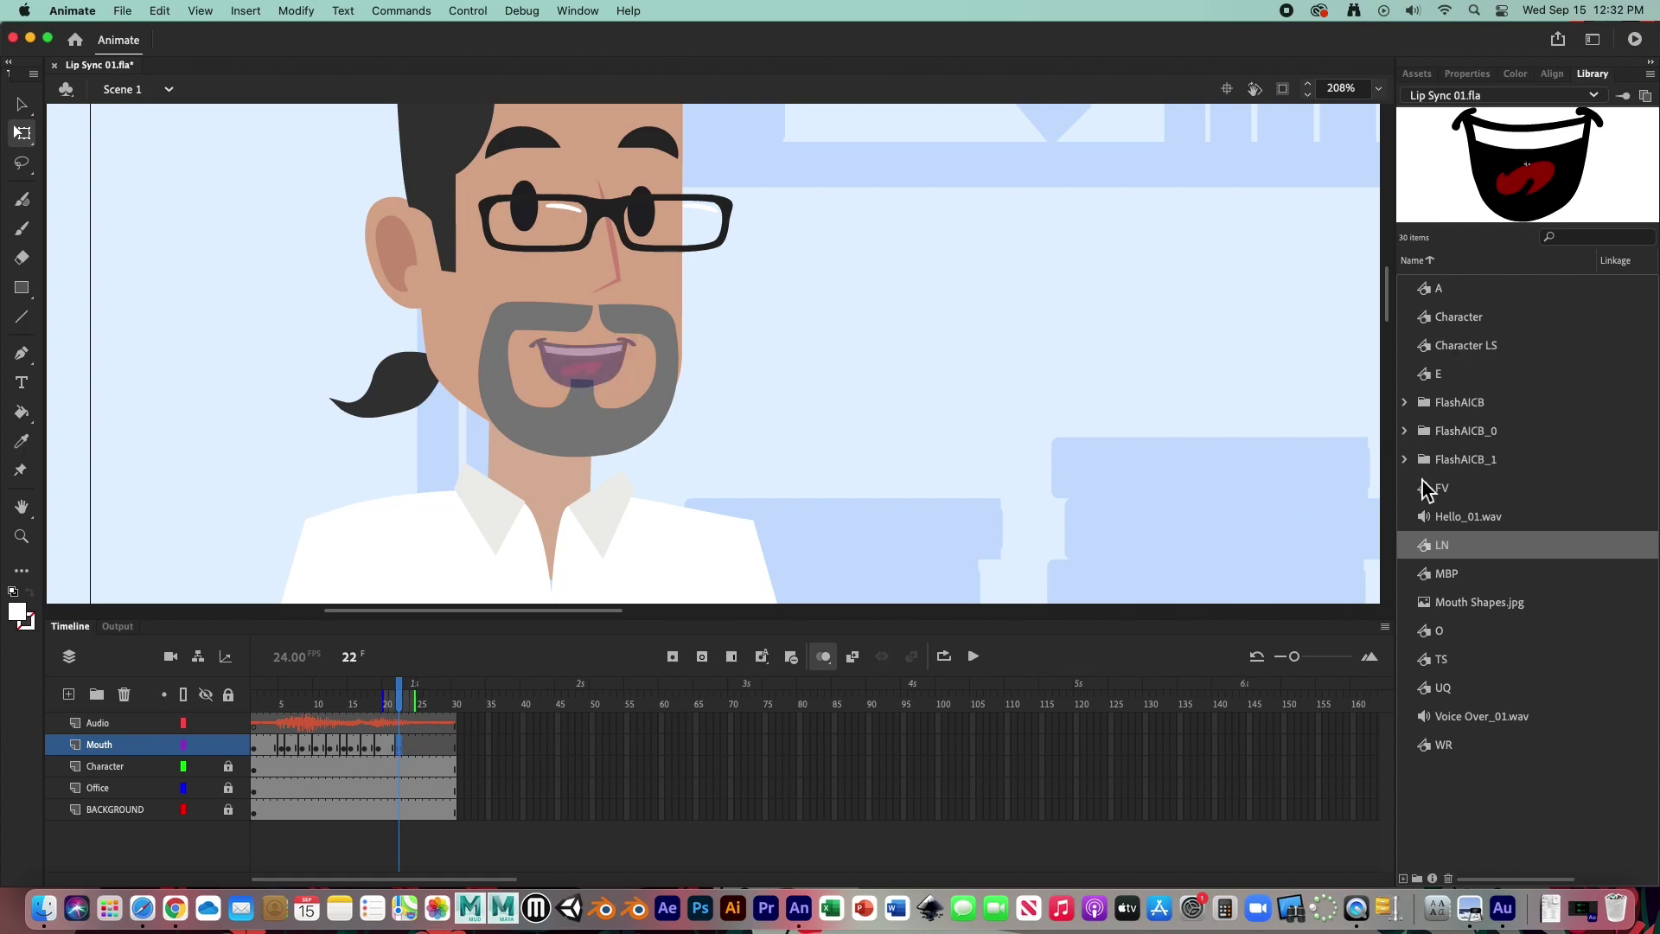
{"action": "left_click", "coordinate": [1428, 580]}
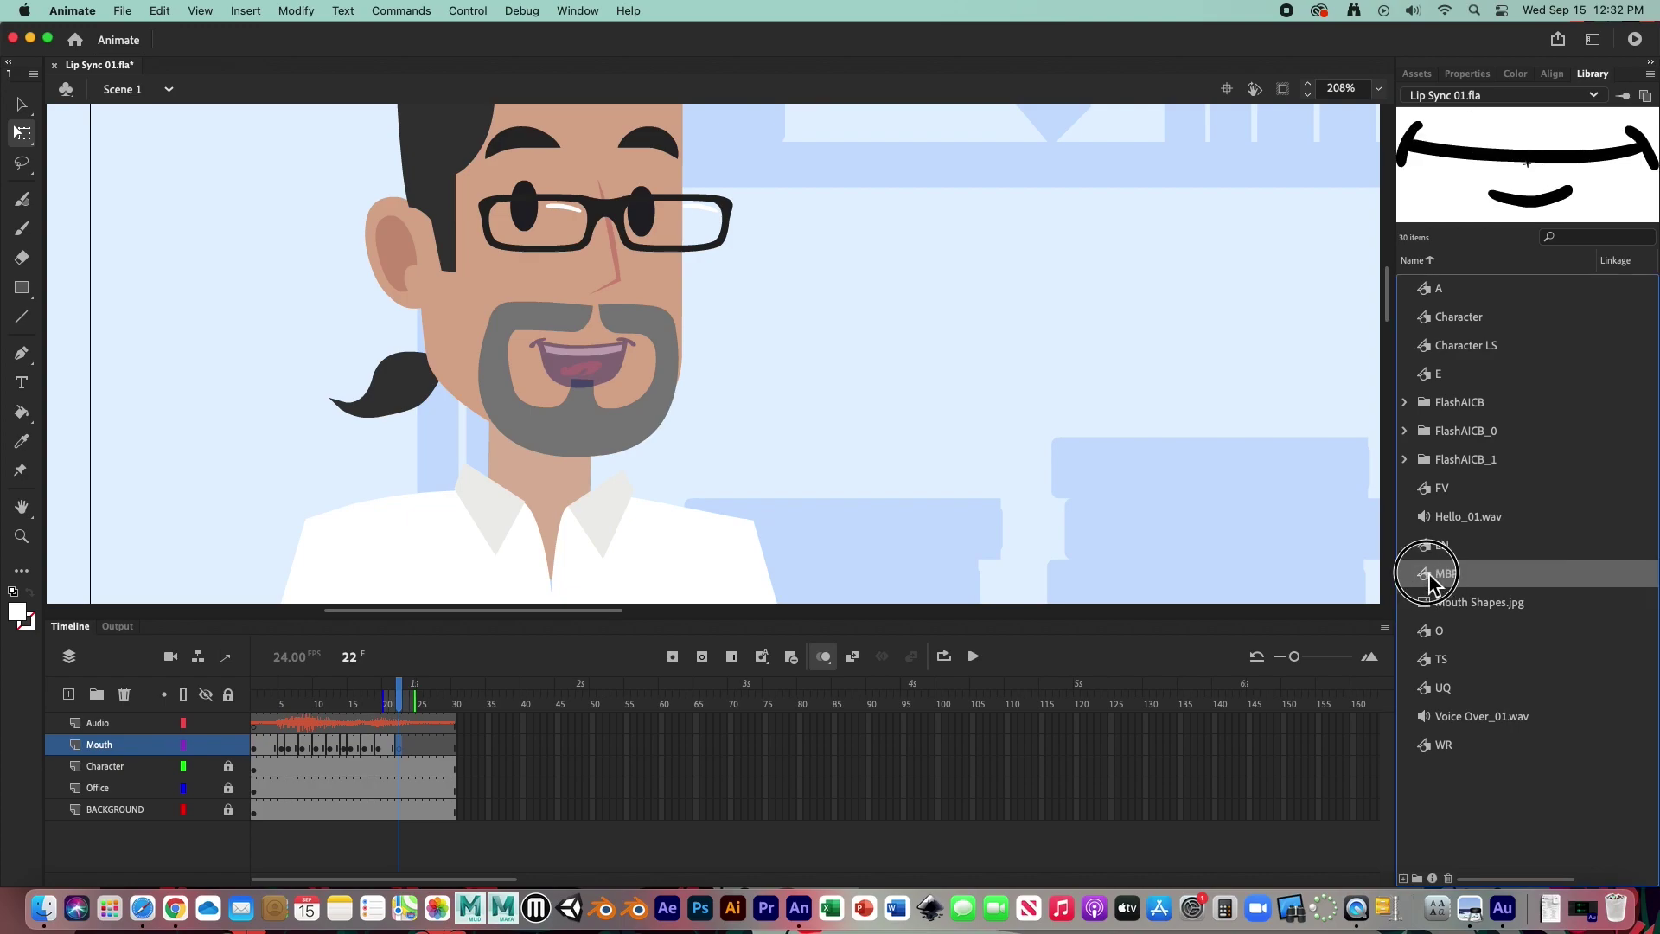
{"action": "left_click_drag", "start_coordinate": [984, 412], "coordinate": [984, 412]}
{"action": "mouse_move", "coordinate": [1186, 343]}
{"action": "left_mouse_down"}
{"action": "mouse_move", "coordinate": [1094, 407]}
{"action": "mouse_move", "coordinate": [1056, 387]}
{"action": "mouse_move", "coordinate": [564, 350]}
{"action": "mouse_move", "coordinate": [615, 357]}
{"action": "left_mouse_up"}
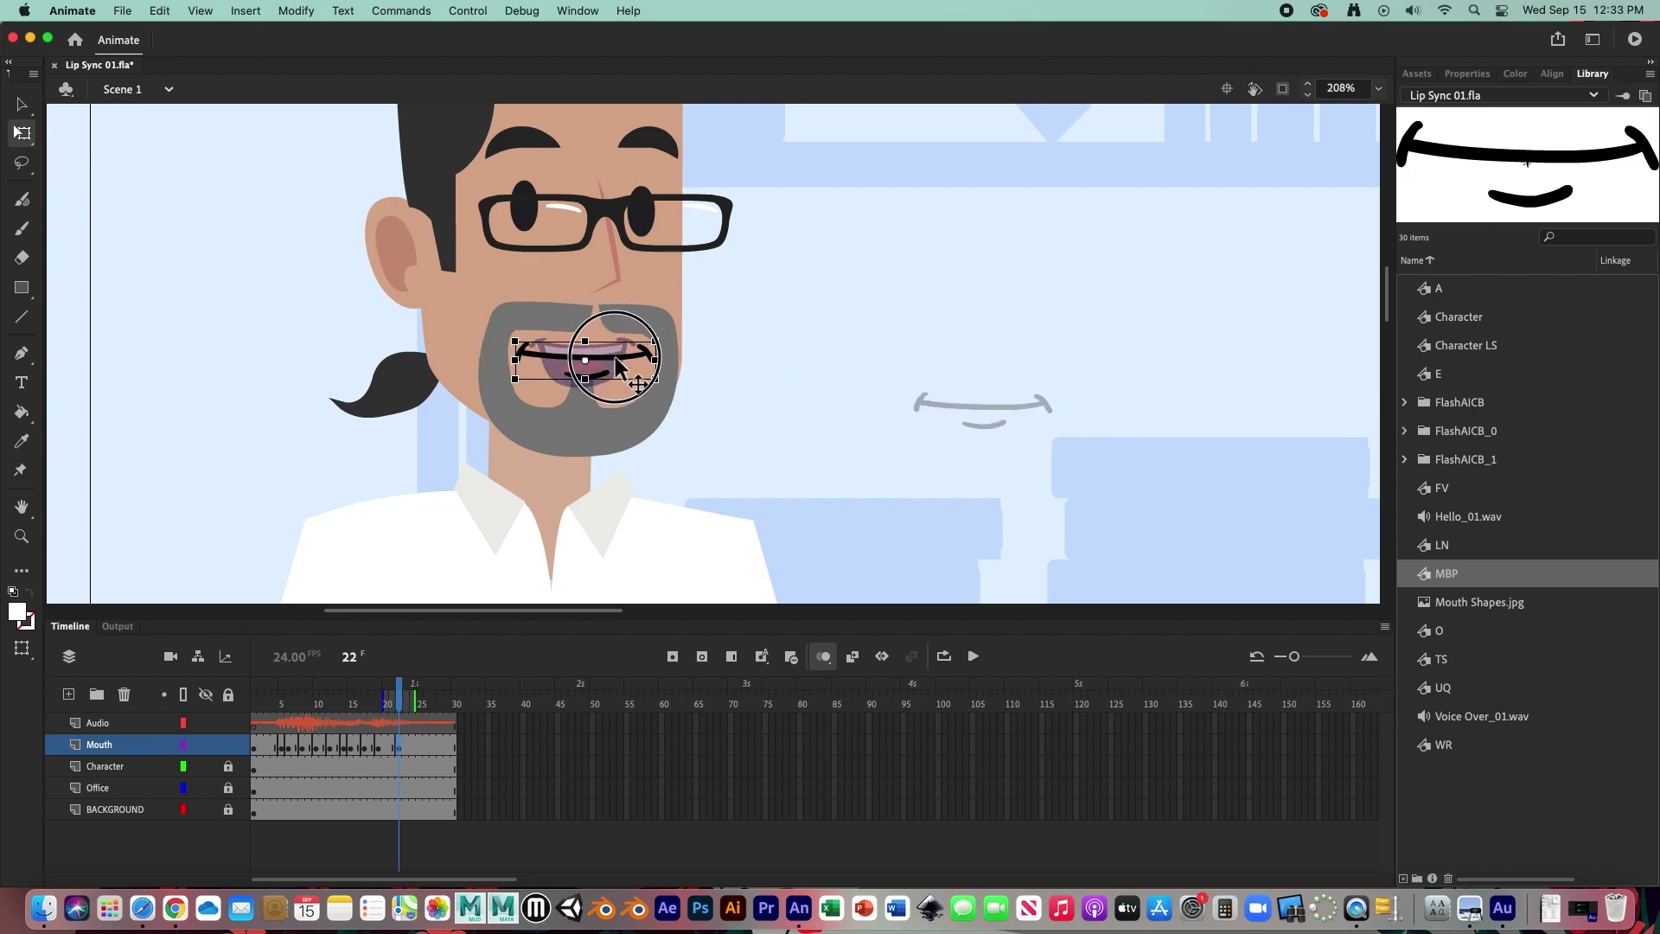
{"action": "left_click_drag", "start_coordinate": [655, 360], "coordinate": [644, 361]}
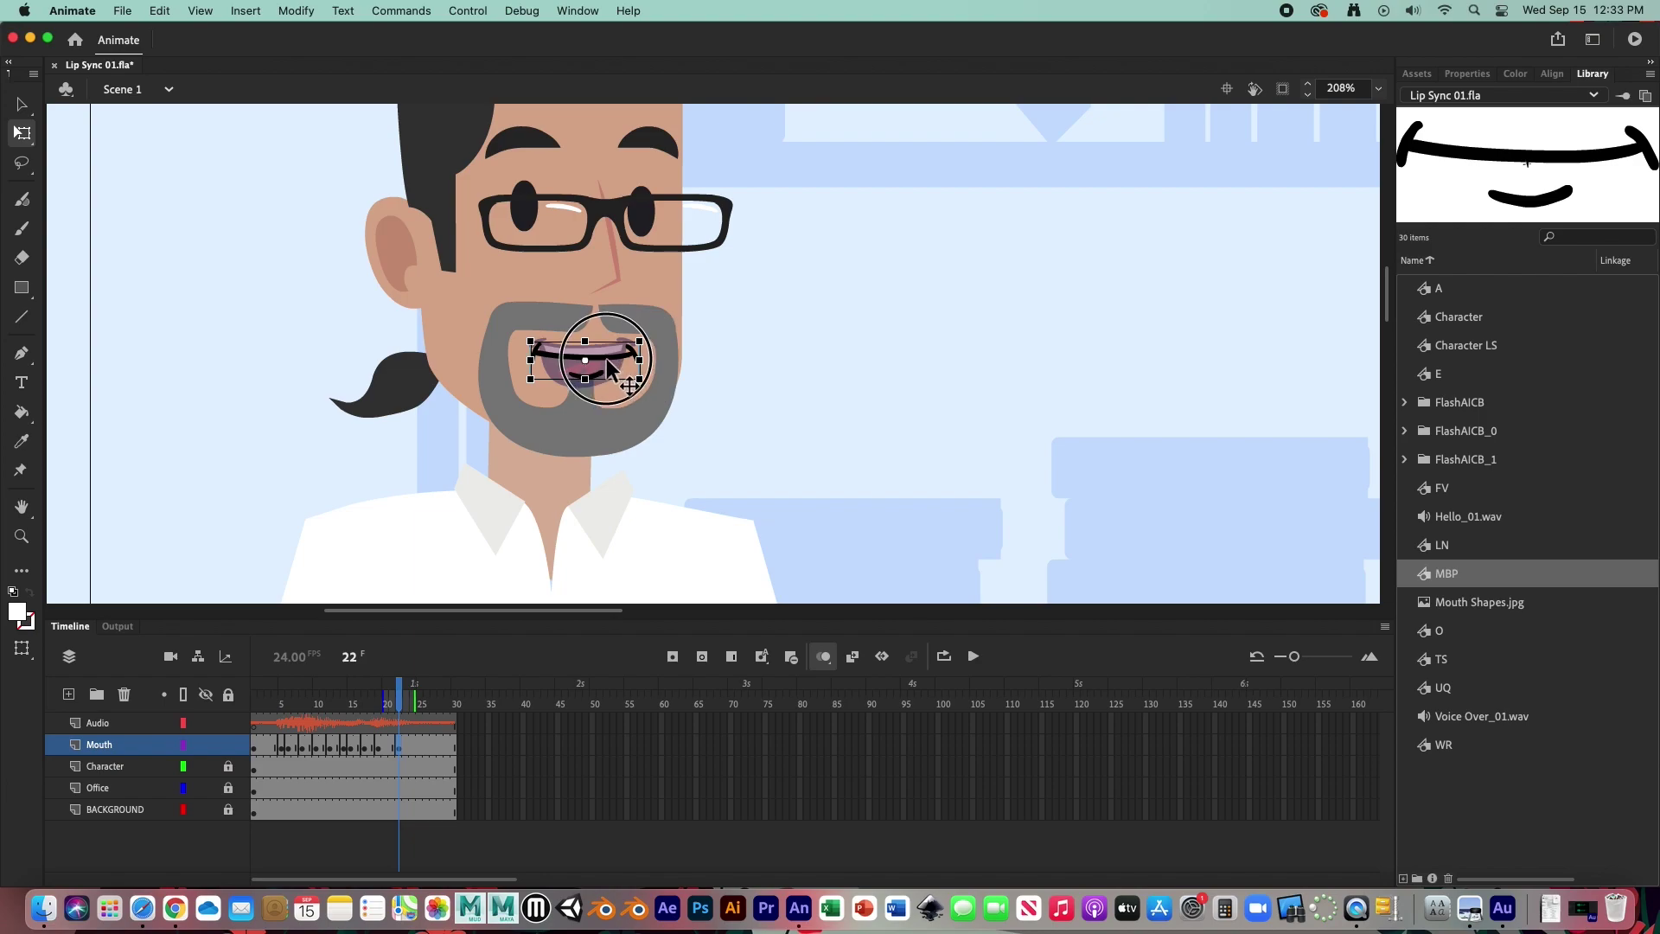
{"action": "key", "text": "Left"}
{"action": "key", "text": "Left"}
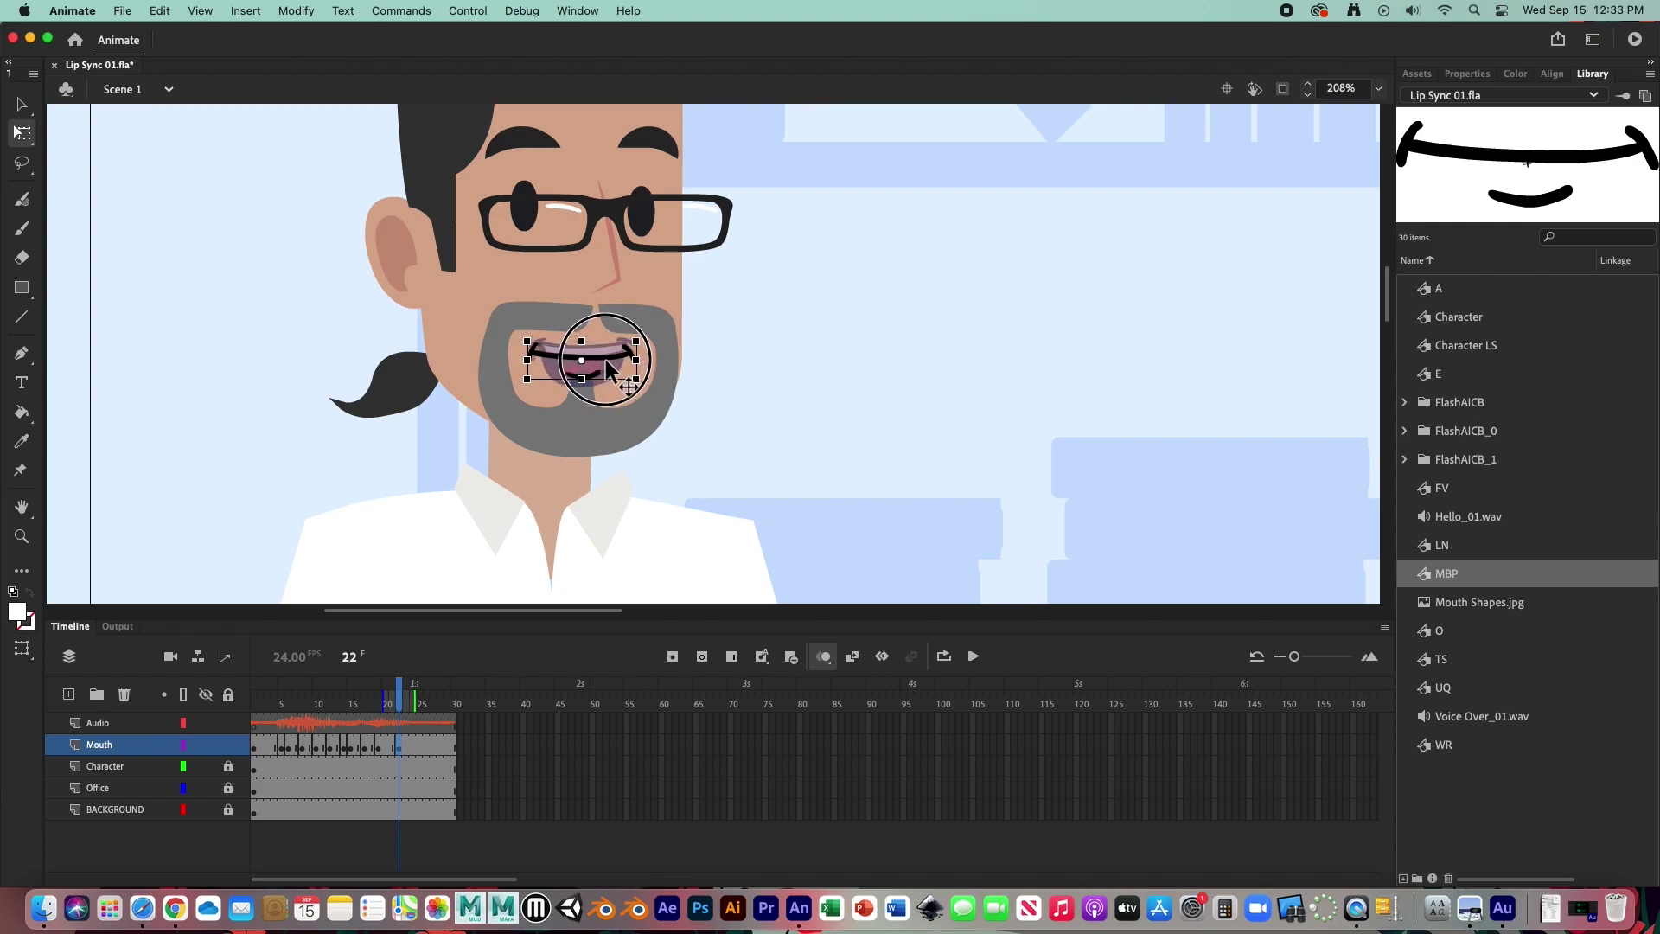
{"action": "left_click", "coordinate": [777, 417]}
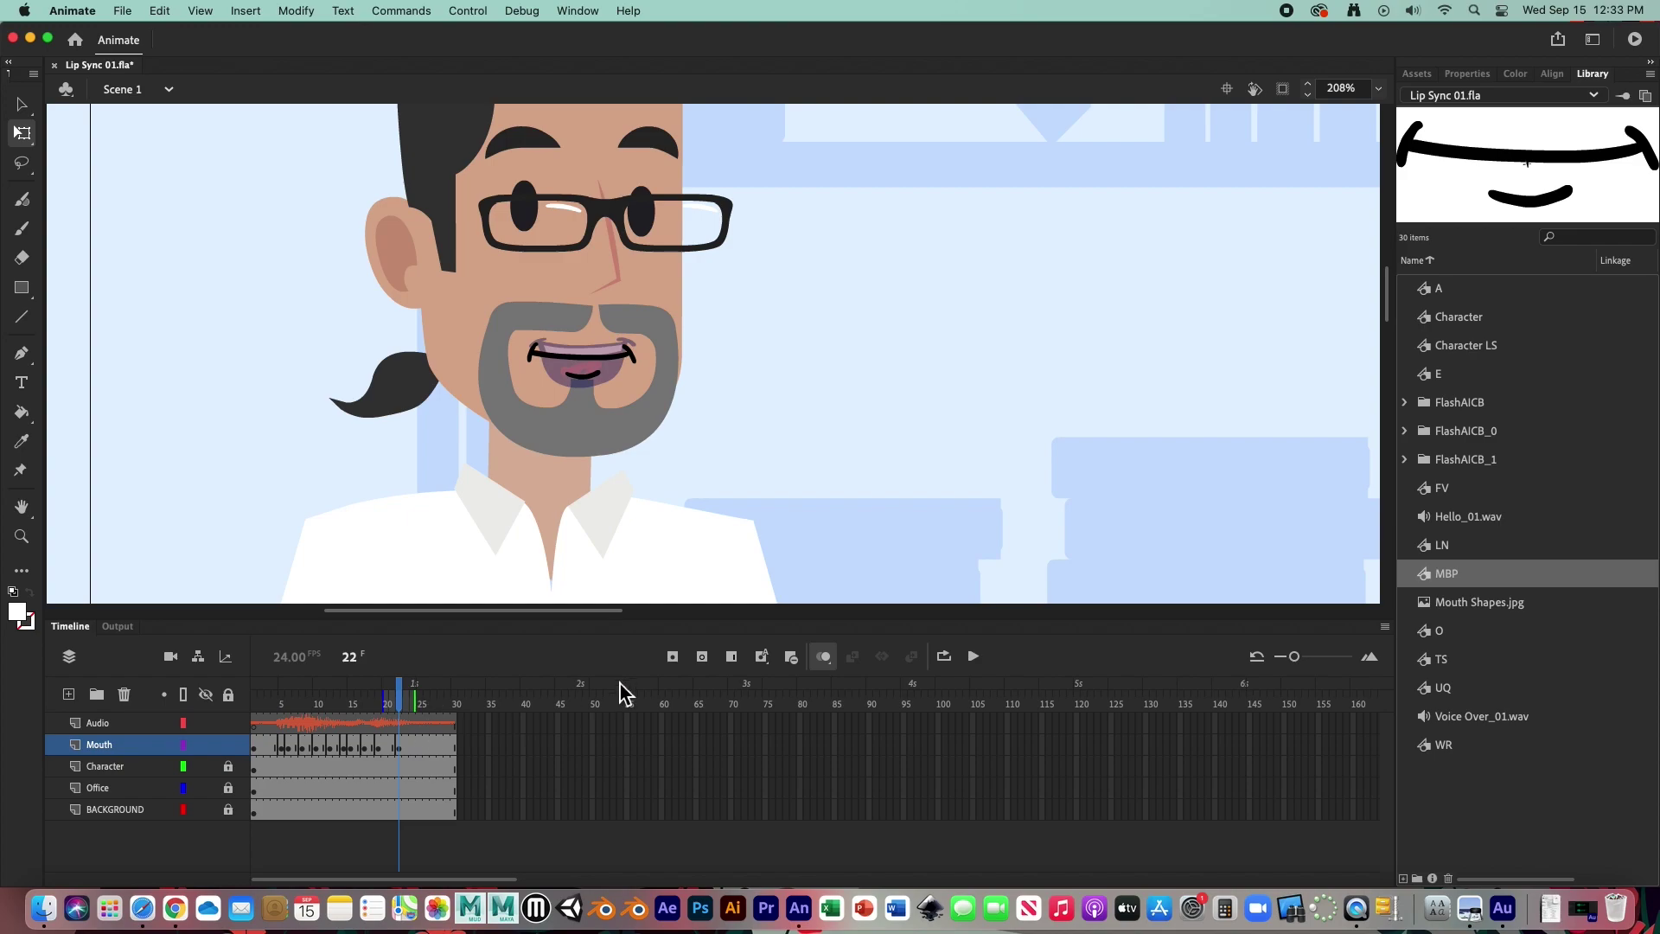
{"action": "left_click", "coordinate": [824, 657]}
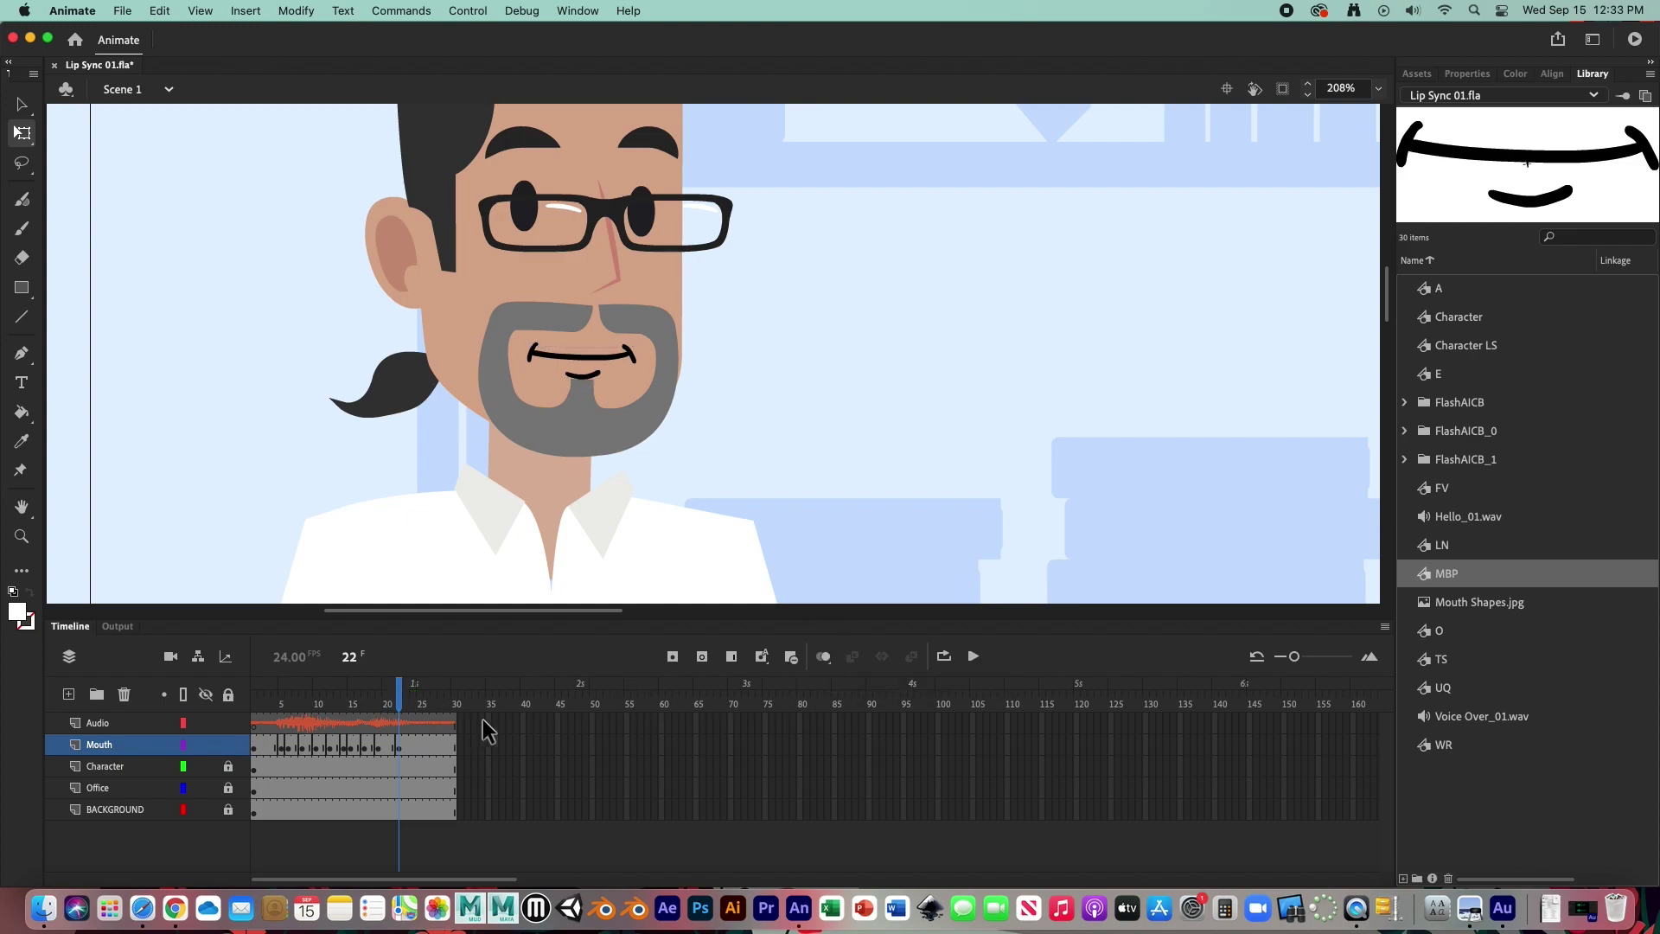
Step: Play the lip sync three times, zoom out to fit the scene, then replay it five more times
{"action": "left_click", "coordinate": [976, 657]}
{"action": "left_click", "coordinate": [976, 657]}
{"action": "left_click", "coordinate": [978, 657]}
{"action": "key", "text": "super+2"}
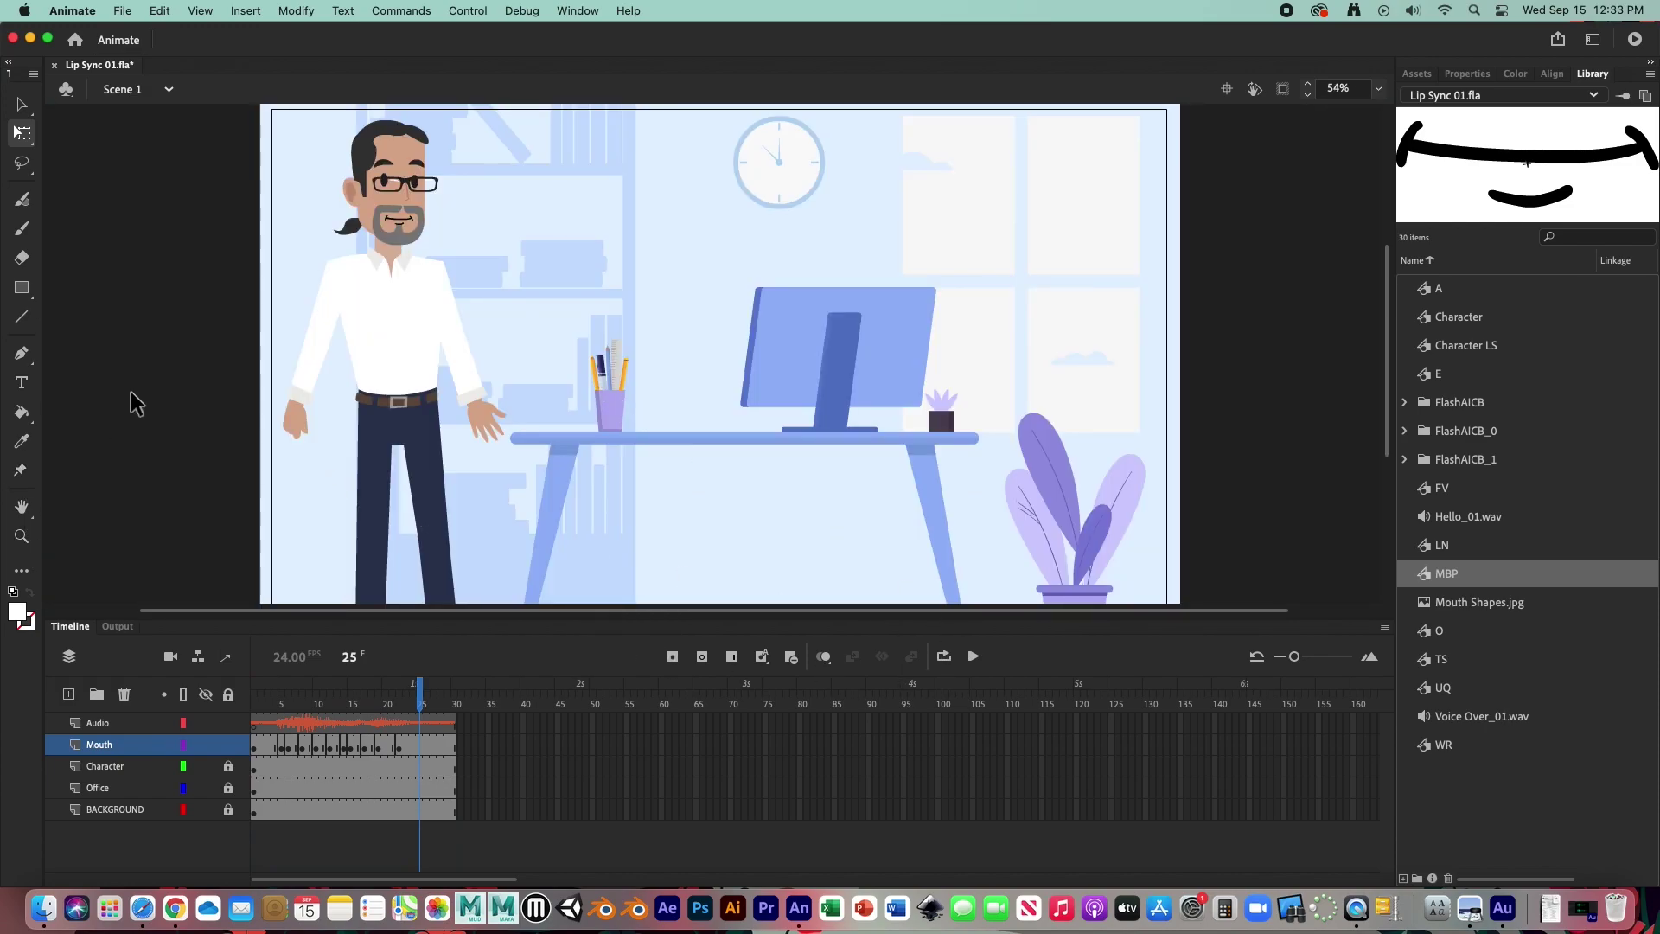
{"action": "left_click", "coordinate": [977, 660]}
{"action": "left_click", "coordinate": [979, 660]}
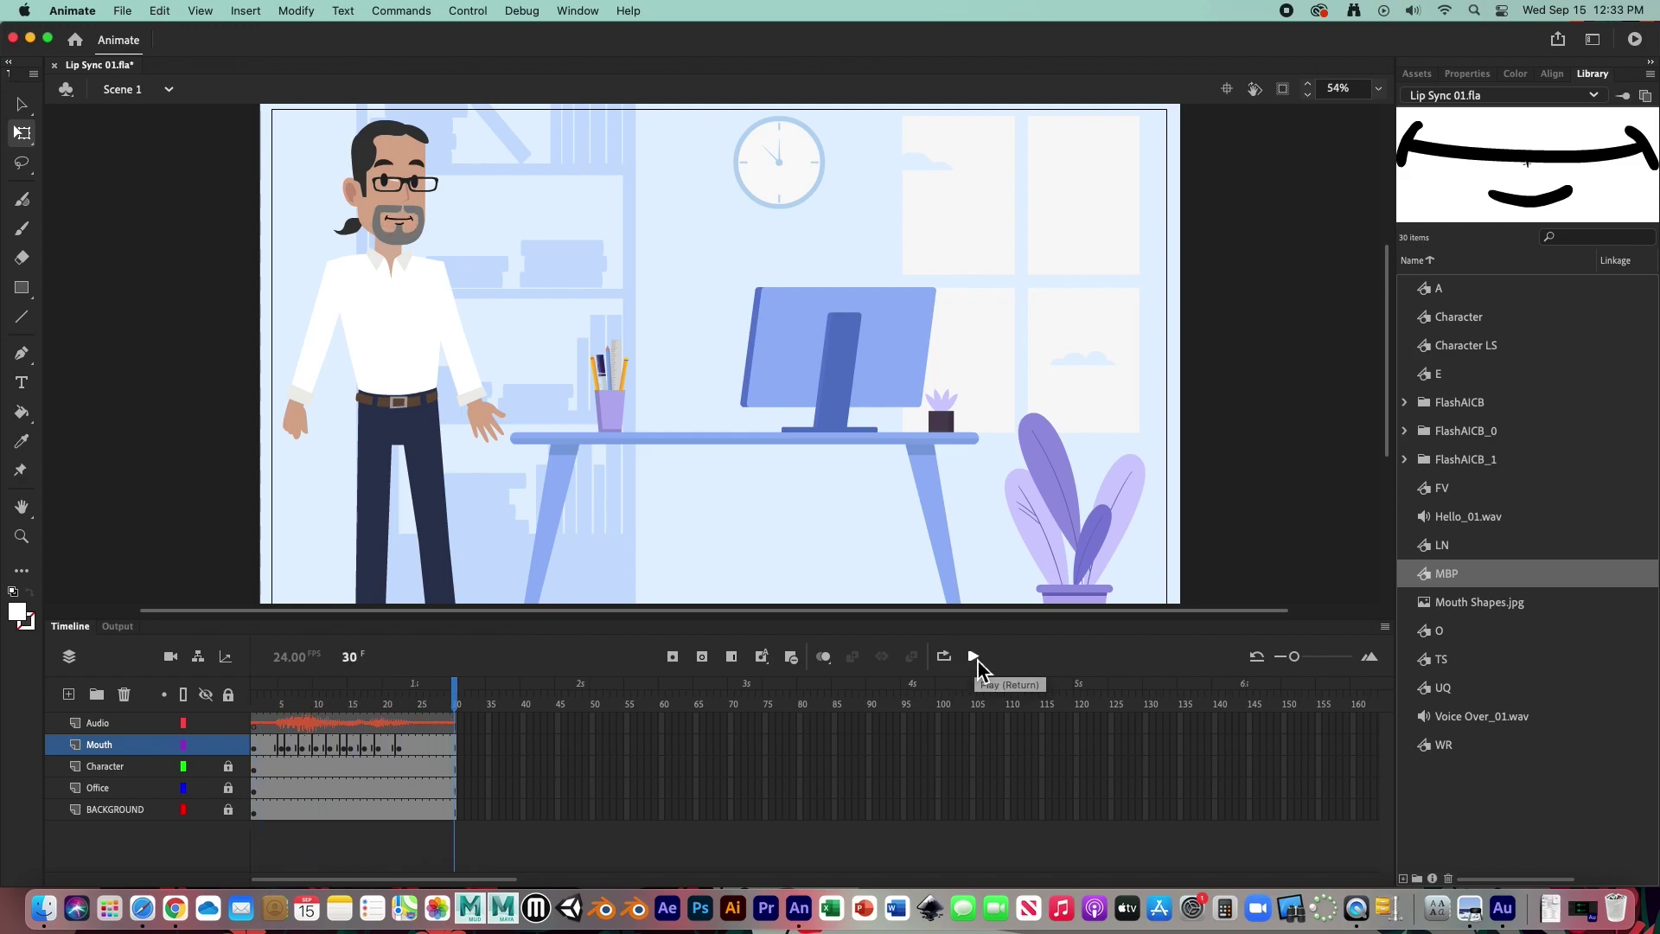
{"action": "left_click", "coordinate": [978, 661]}
{"action": "left_click", "coordinate": [978, 661]}
{"action": "left_click", "coordinate": [978, 660]}
Step: Choose File > Export > Export Video/Media for the lip-sync animation
{"action": "left_click", "coordinate": [125, 18]}
{"action": "mouse_move", "coordinate": [131, 293]}
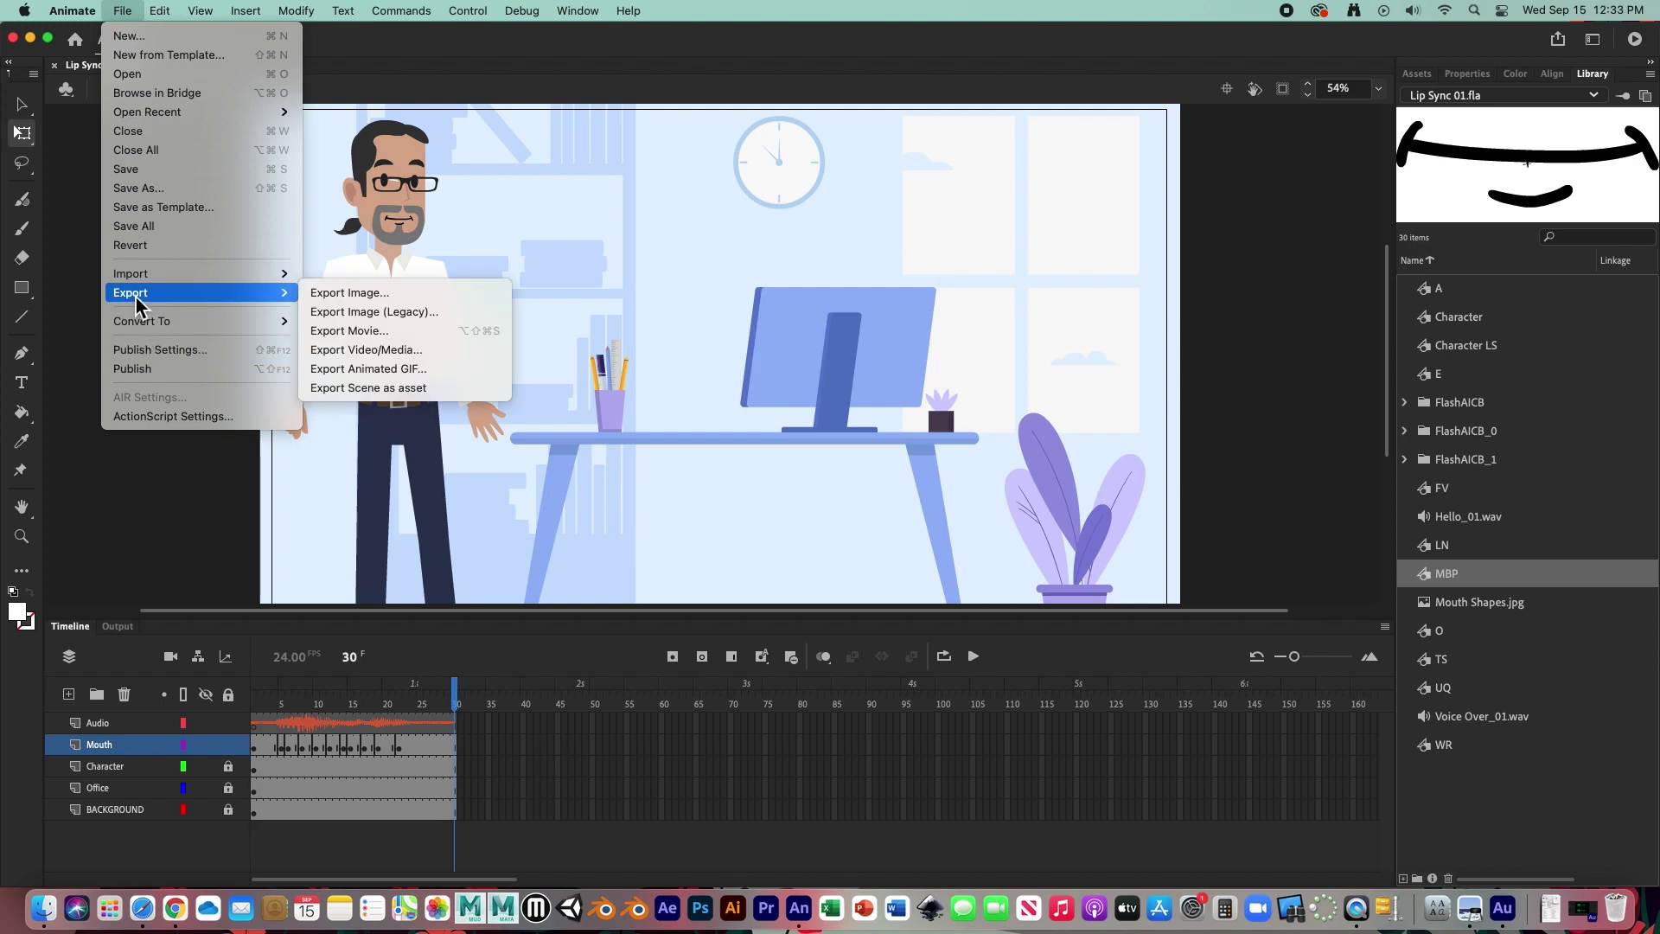
{"action": "left_click", "coordinate": [368, 351]}
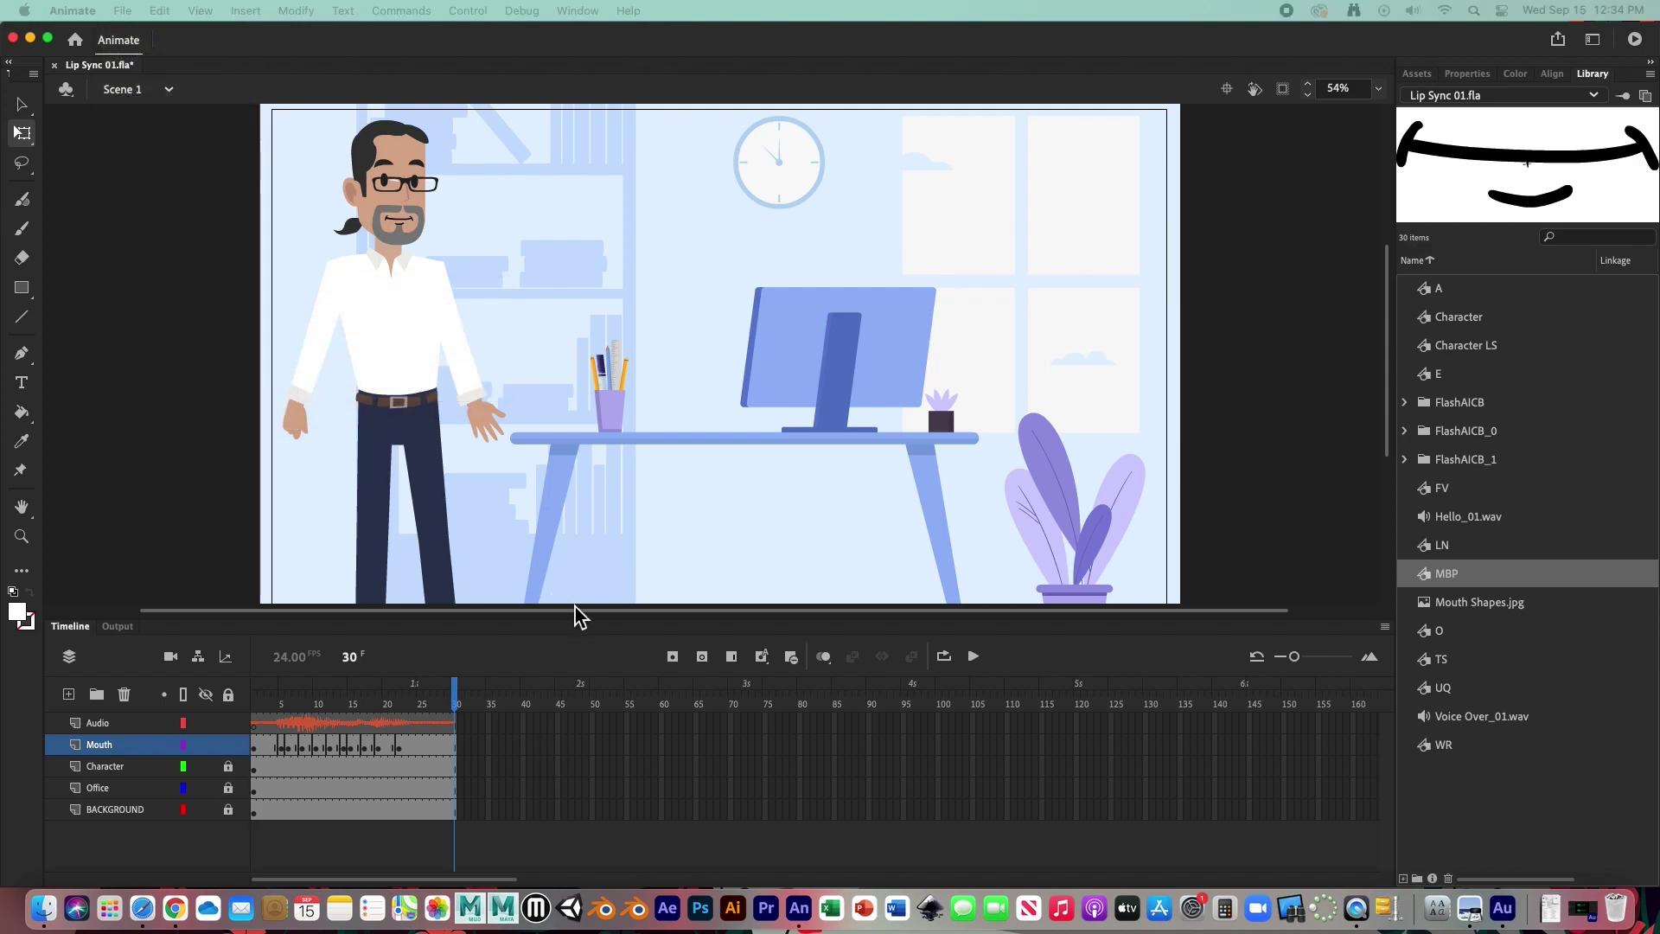